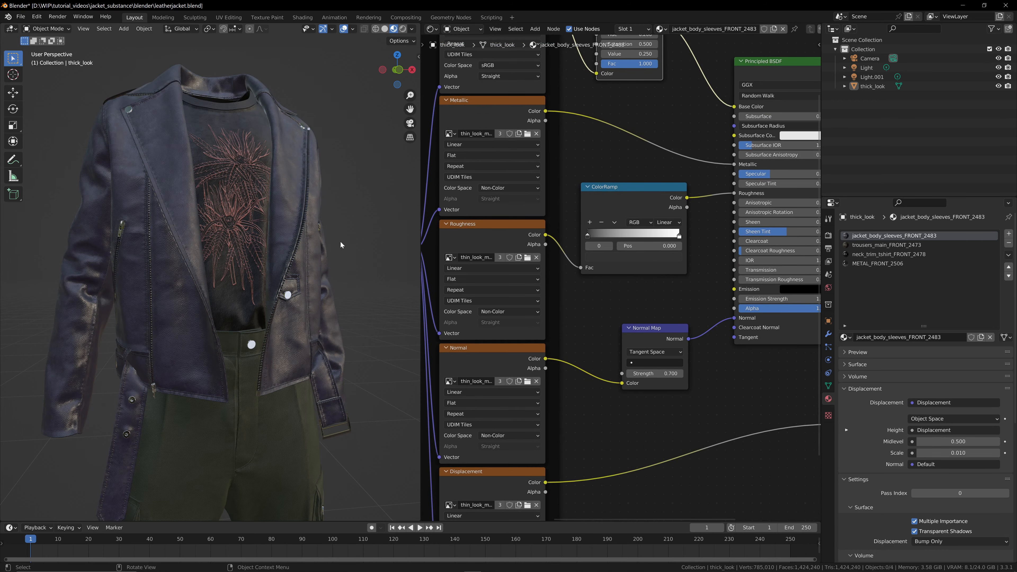
- Switch to Substance 3D Painter, display the Curvature mesh map, and examine it around the jacket and sleeves
key("Home")
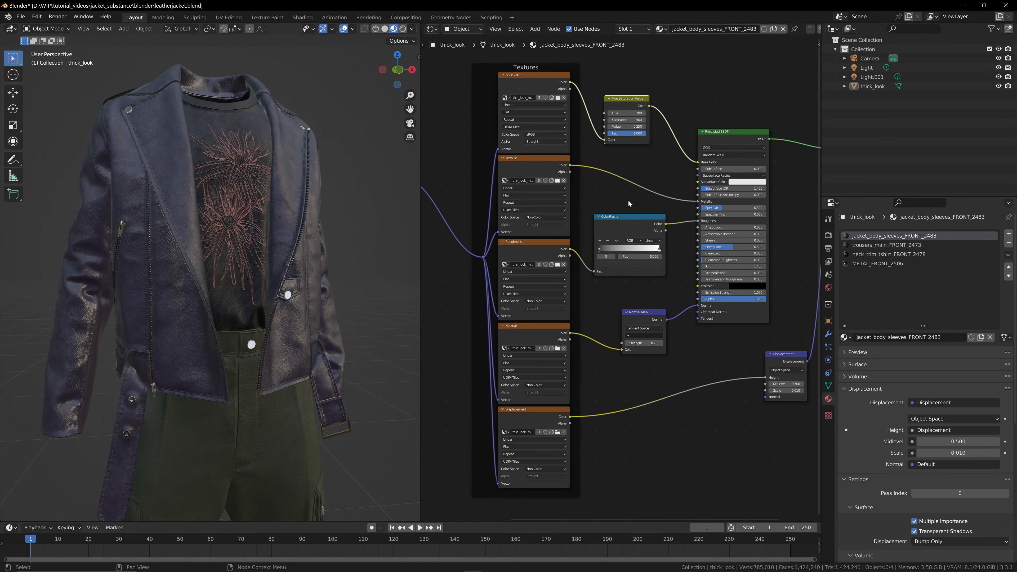
left_click(439, 50)
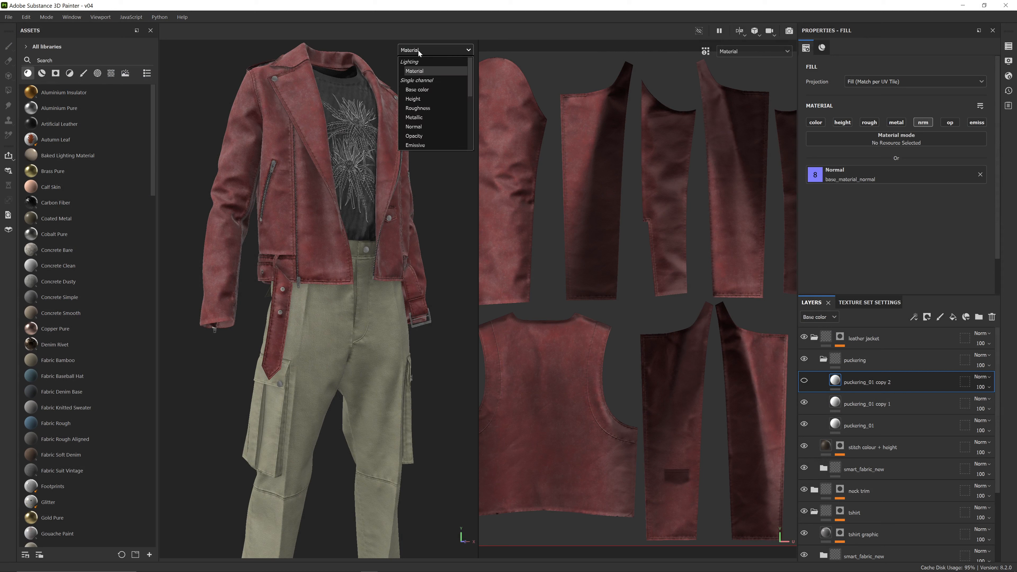
scroll(440, 92, "down", 2)
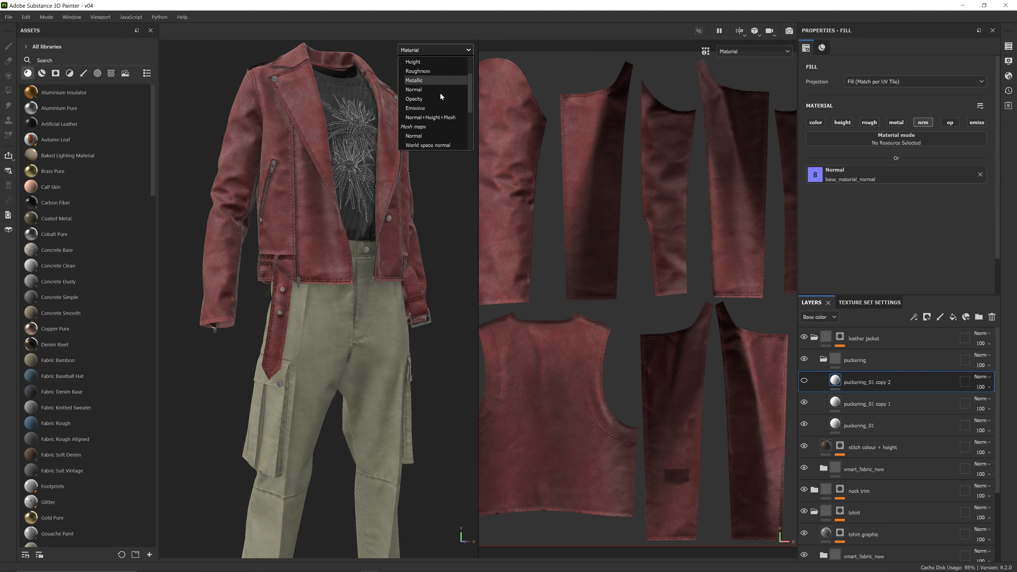
scroll(420, 107, "down", 1)
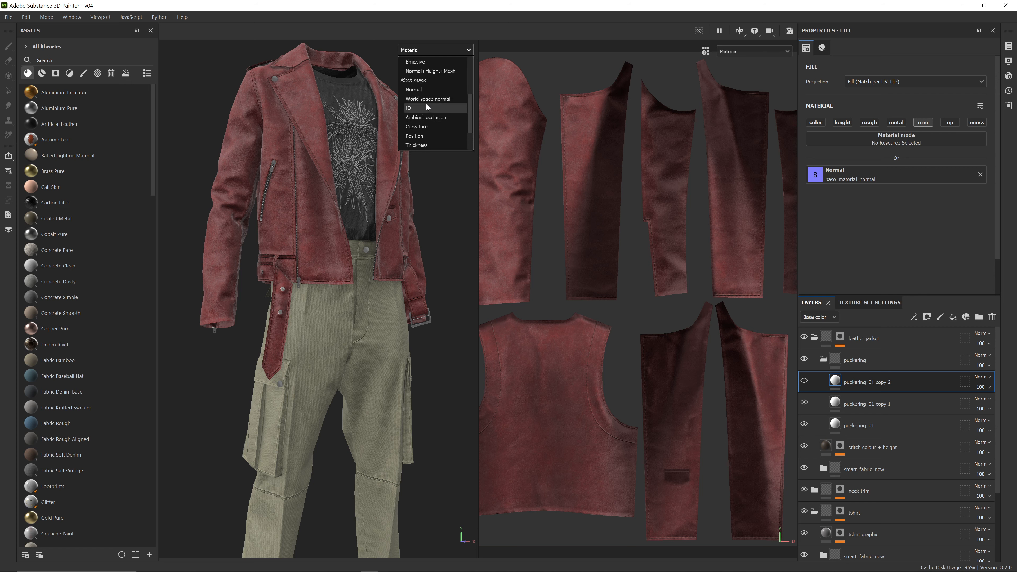
left_click(432, 128)
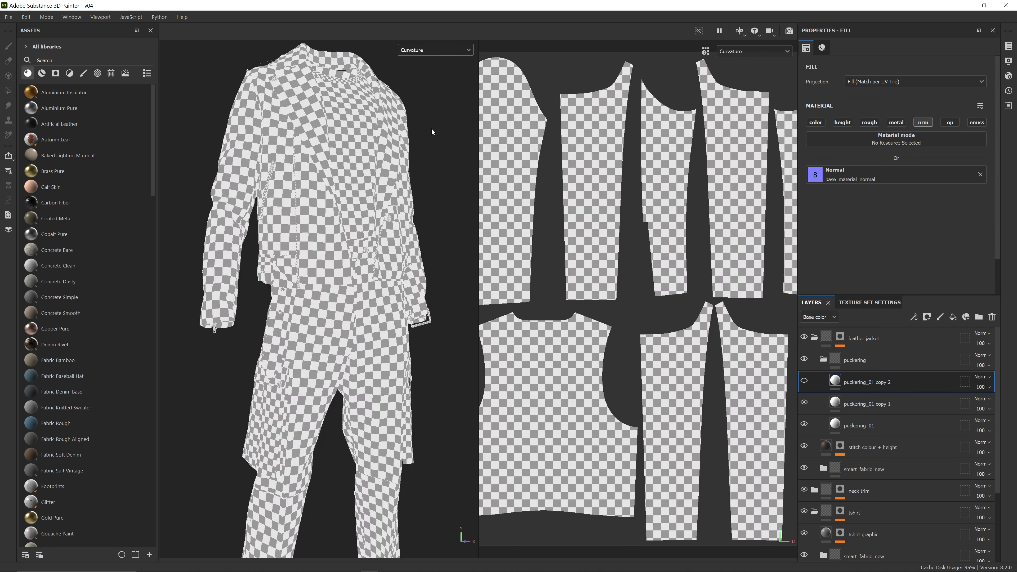
left_click_drag(363, 143, 384, 133, "alt")
middle_click_drag(384, 133, 408, 171, "alt")
left_click_drag(409, 171, 419, 91, "alt")
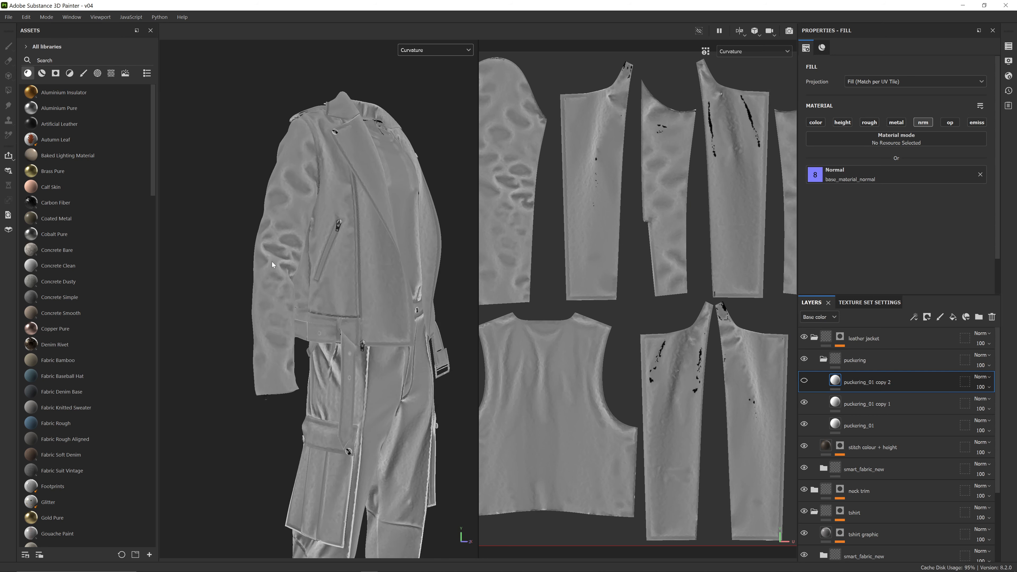
left_click_drag(282, 245, 362, 187, "alt")
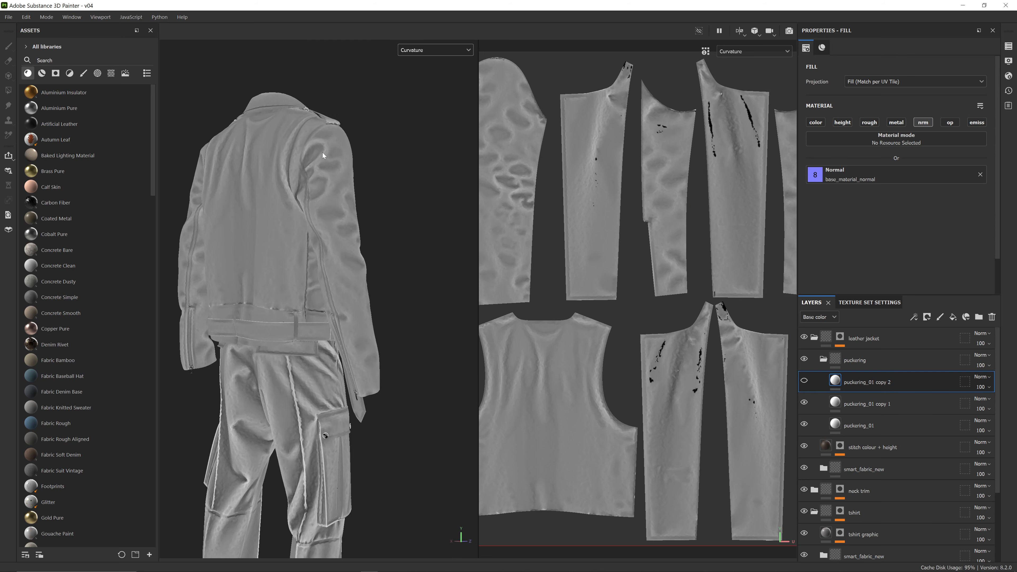
left_click_drag(323, 152, 425, 50, "alt")
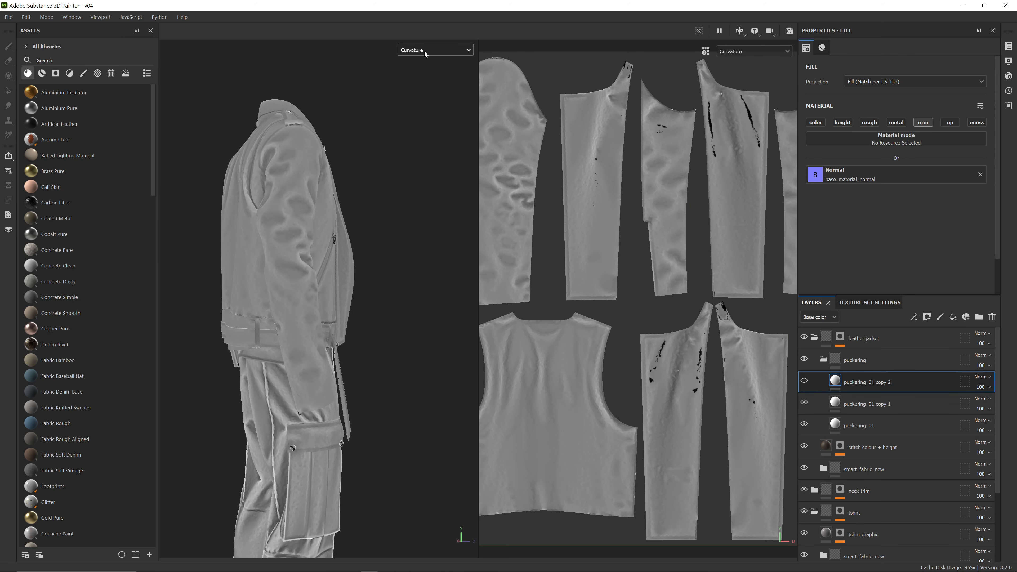
- Display the Ambient occlusion mesh map and inspect it on the front of the outfit
left_click(421, 49)
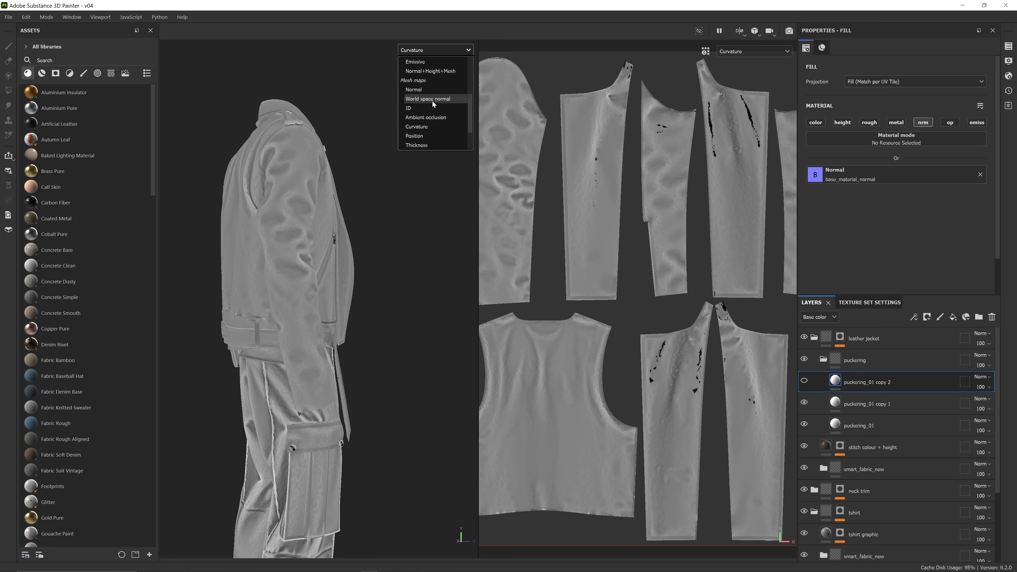
left_click(436, 121)
left_click_drag(404, 181, 293, 254, "alt")
middle_click_drag(433, 232, 322, 209, "alt")
left_click_drag(373, 210, 380, 185, "alt")
middle_click_drag(377, 188, 442, 185, "alt")
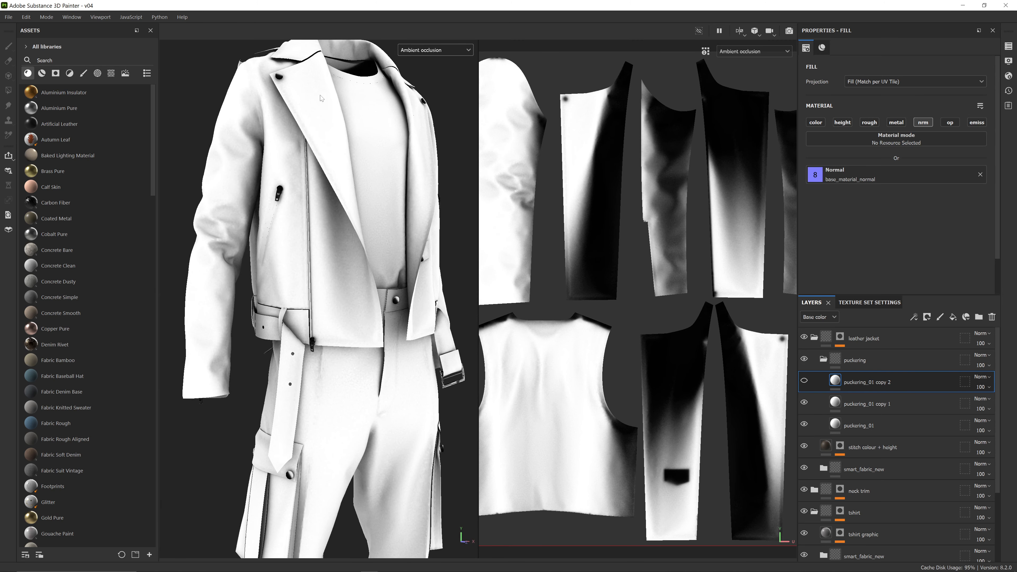
- Open the texture export settings and review the size options for the Mesh Maps output template
key("ctrl+shift+e")
left_click(483, 223)
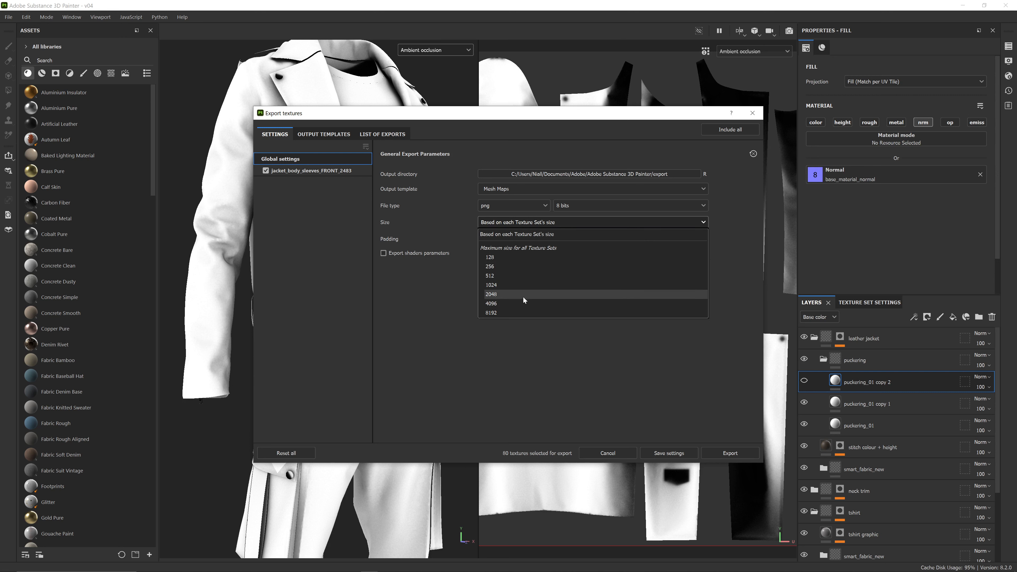
left_click(403, 287)
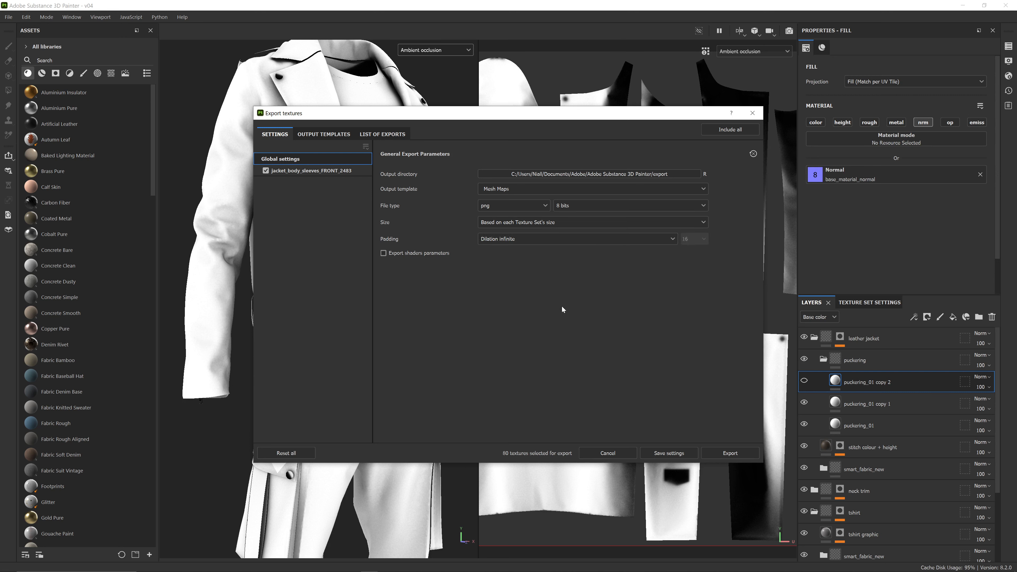
- Switch to File Explorer and maximize the mesh_maps folder window, collapsing the This PC tree
left_click(163, 565)
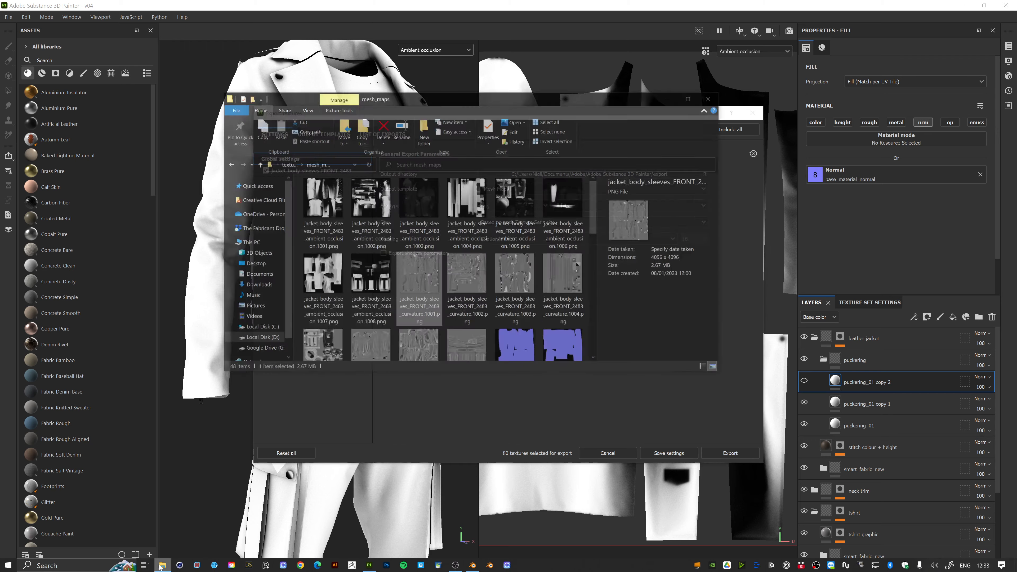
double_click(588, 67)
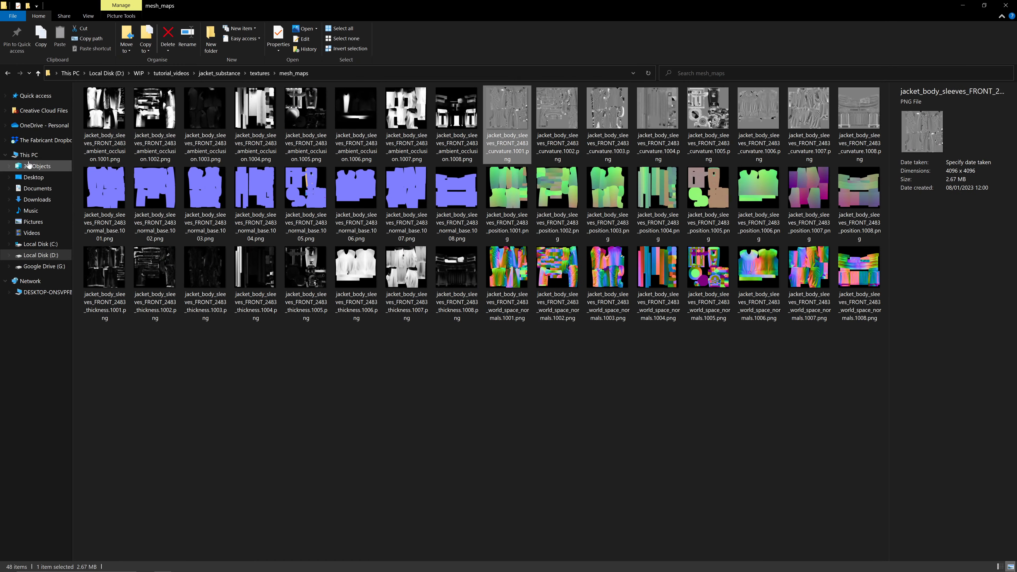
left_click(6, 154)
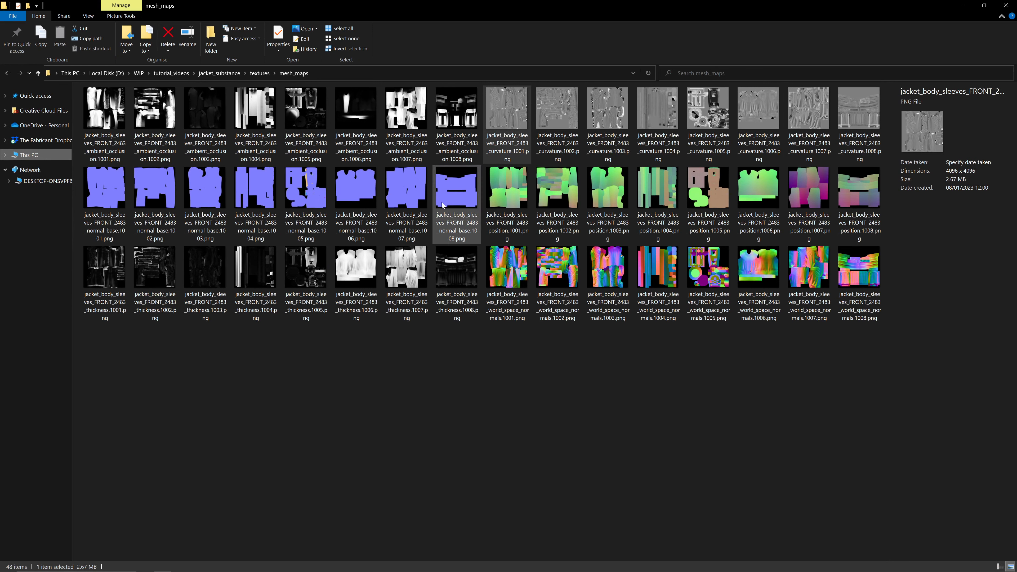
- Select the set of ambient occlusion images and the set of curvature images, tiles 1001 to 1008, to review them
left_click(106, 114)
left_click(459, 112, "shift")
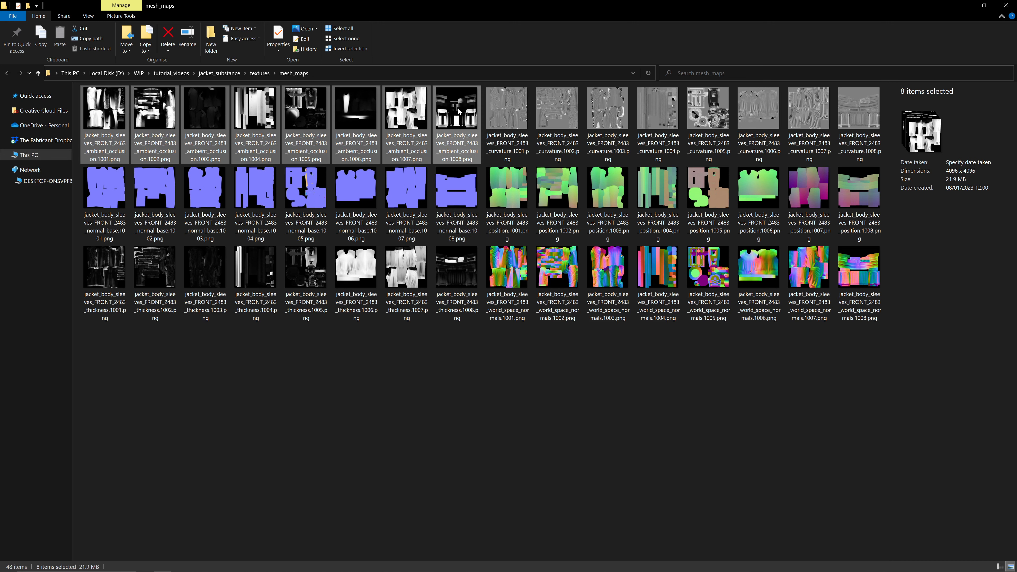
left_click(506, 112)
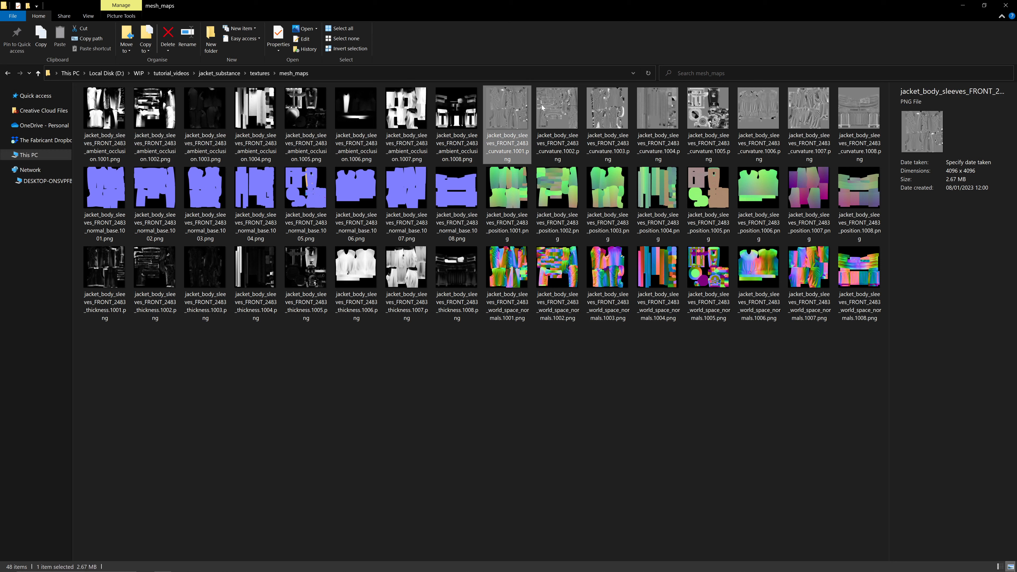
left_click(853, 102, "shift")
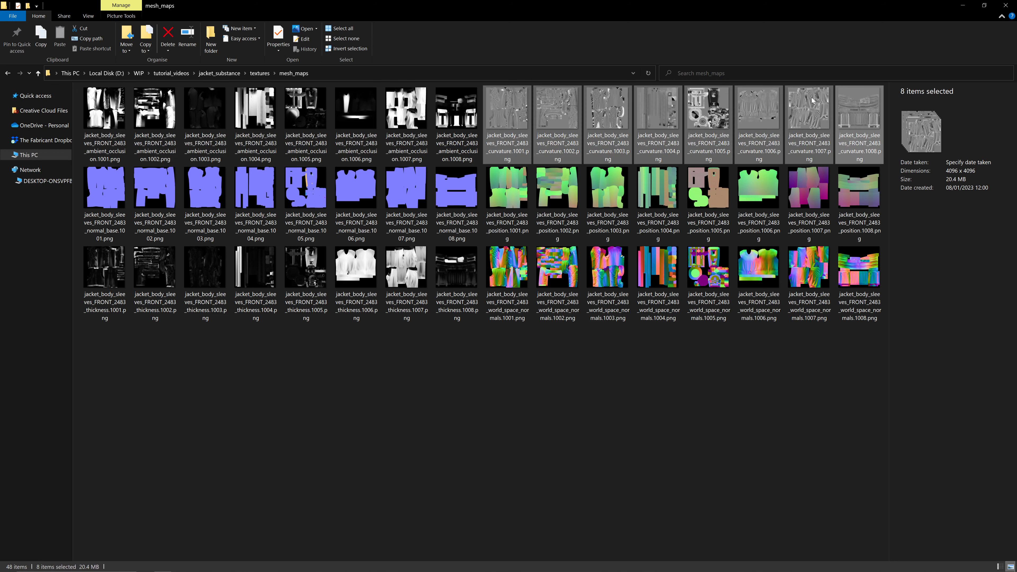
- Minimize the folder window, cancel the texture export, and close Substance 3D Painter discarding the project changes
left_click(963, 6)
left_click(605, 452)
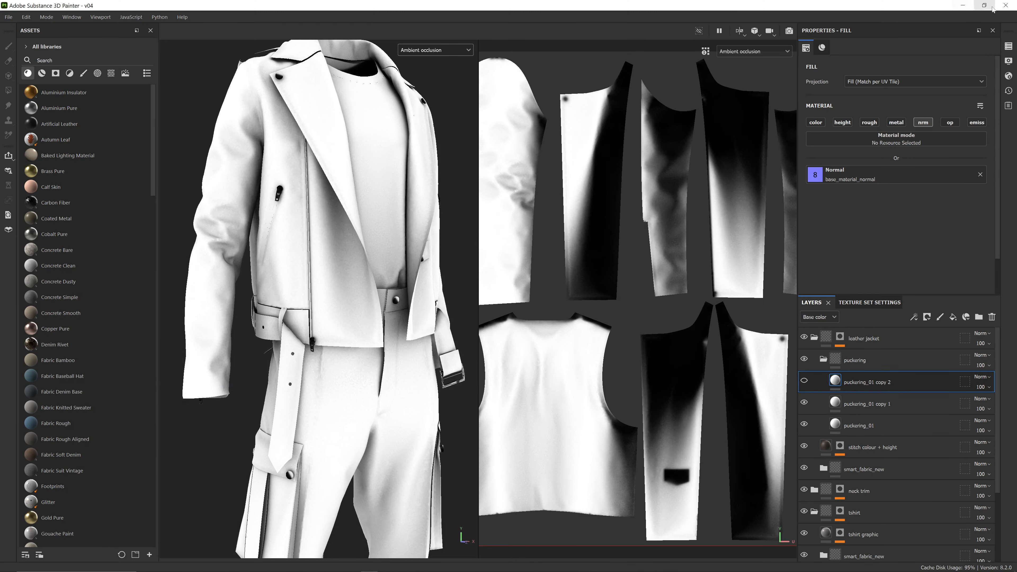
left_click(1005, 6)
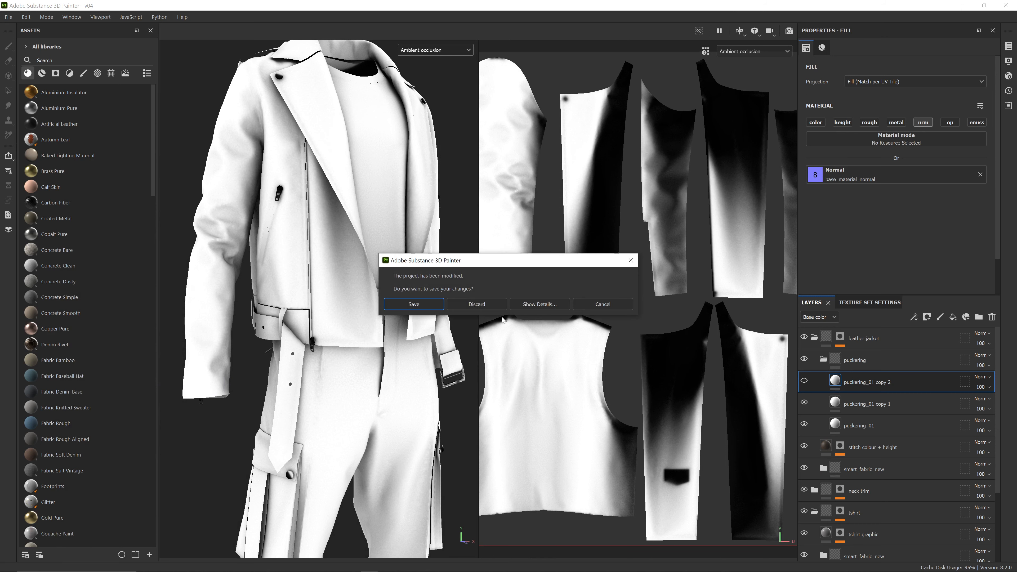
left_click(475, 307)
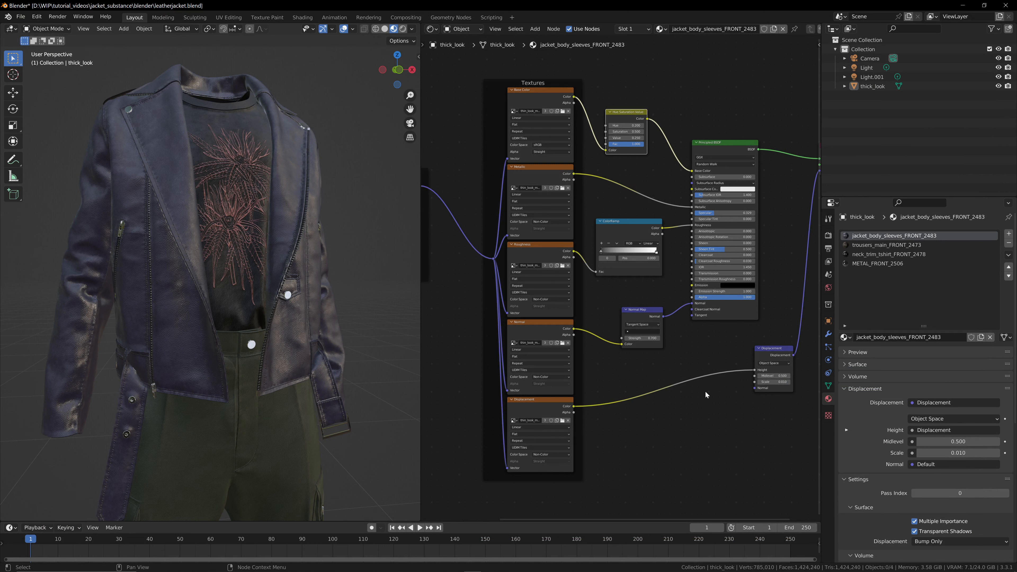
- Select the thick_look garment in Blender and set the area beside the viewport to the Shader Editor
left_click(219, 141)
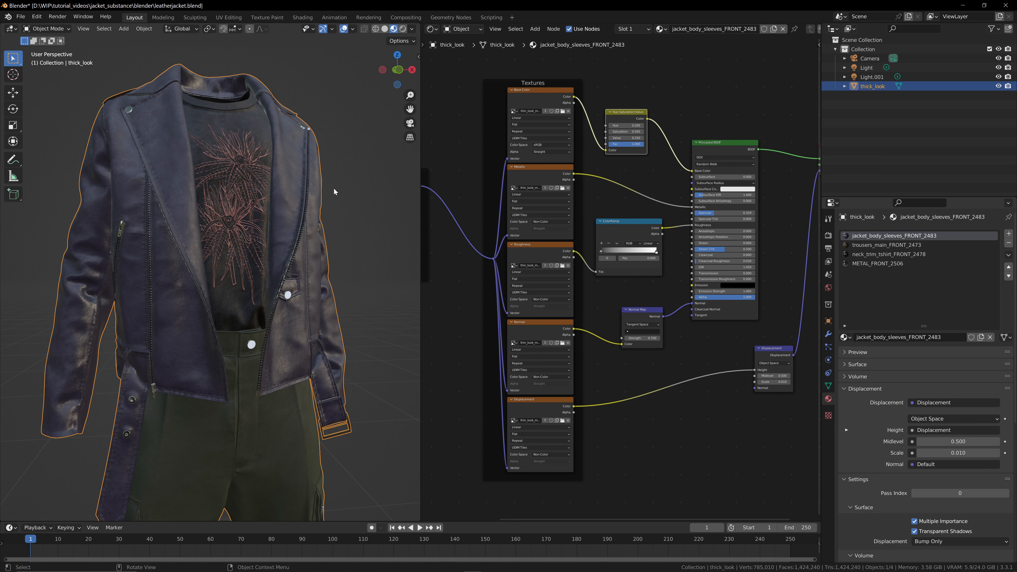
left_click_drag(396, 76, 433, 113)
left_click(446, 30)
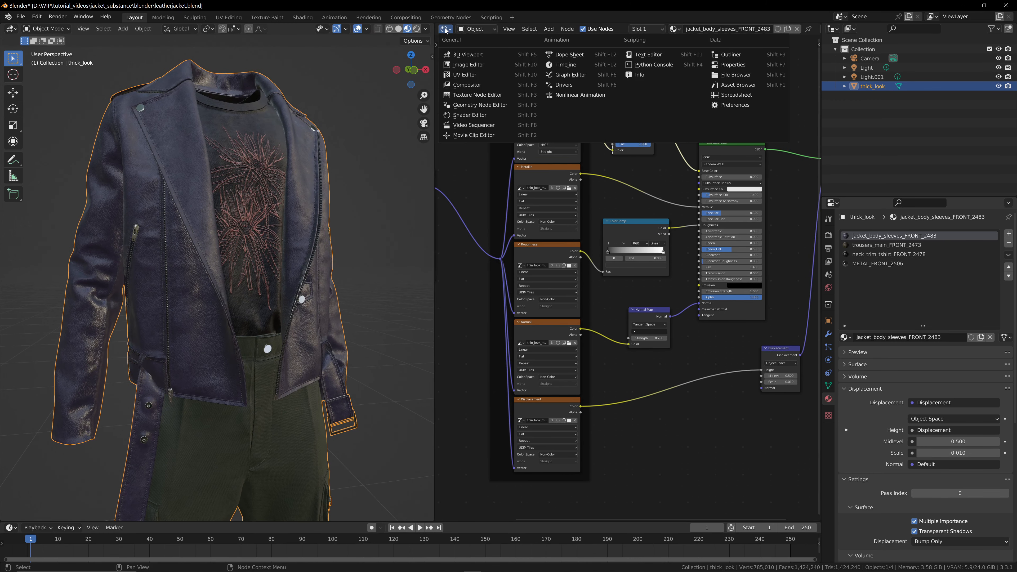
left_click(478, 117)
left_click(444, 29)
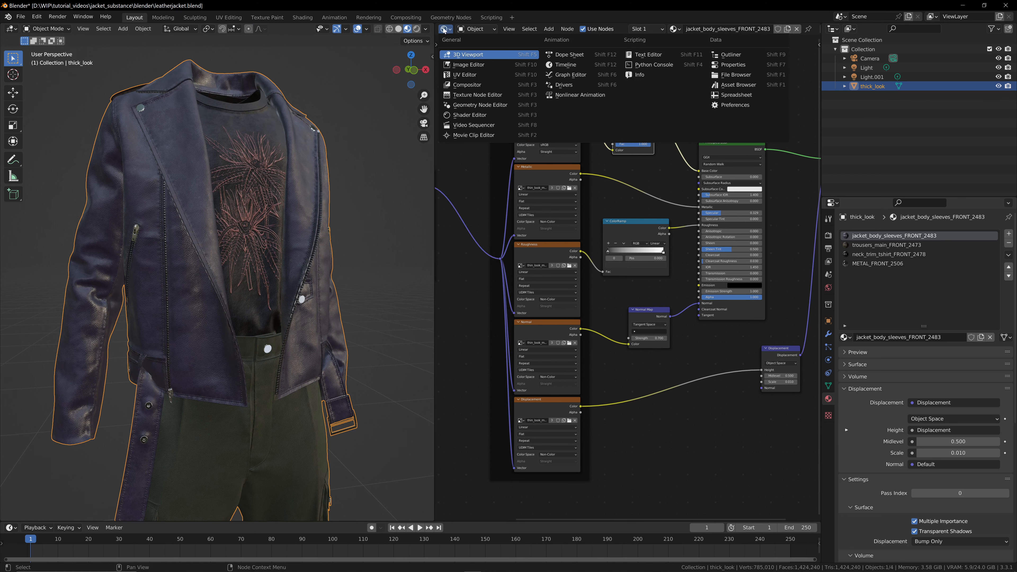
left_click(466, 55)
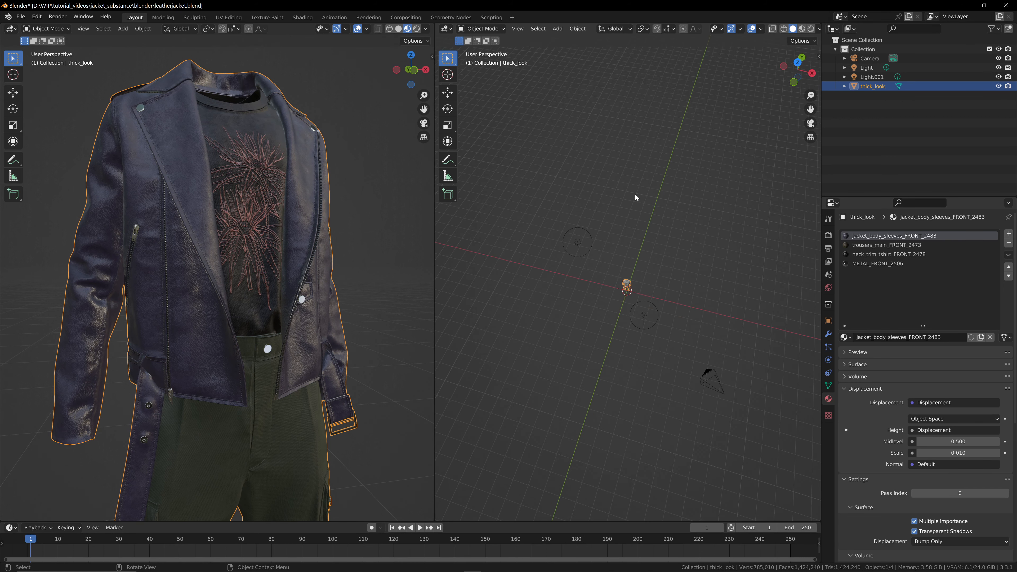
left_click(449, 30)
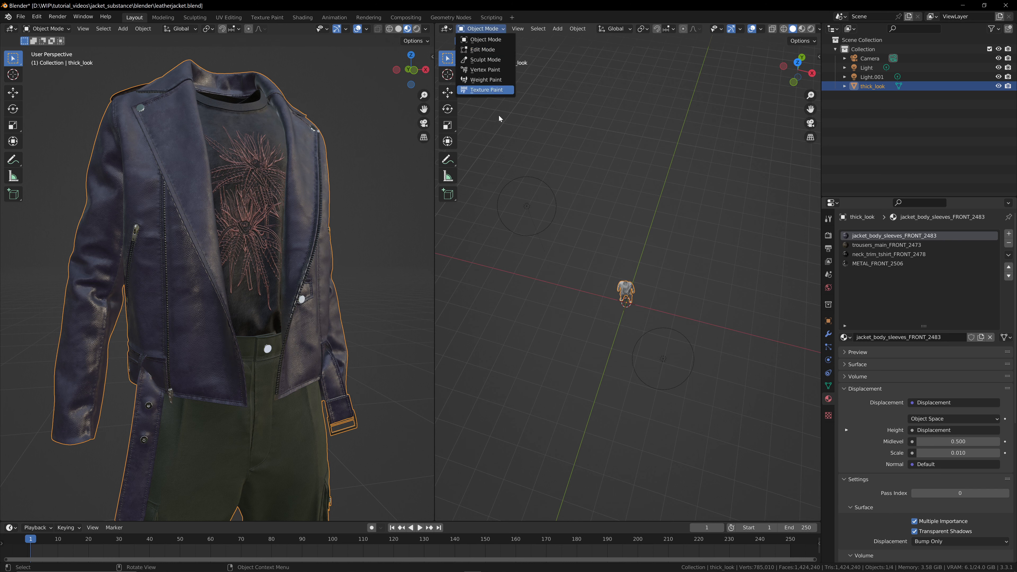
left_click(448, 30)
left_click(473, 115)
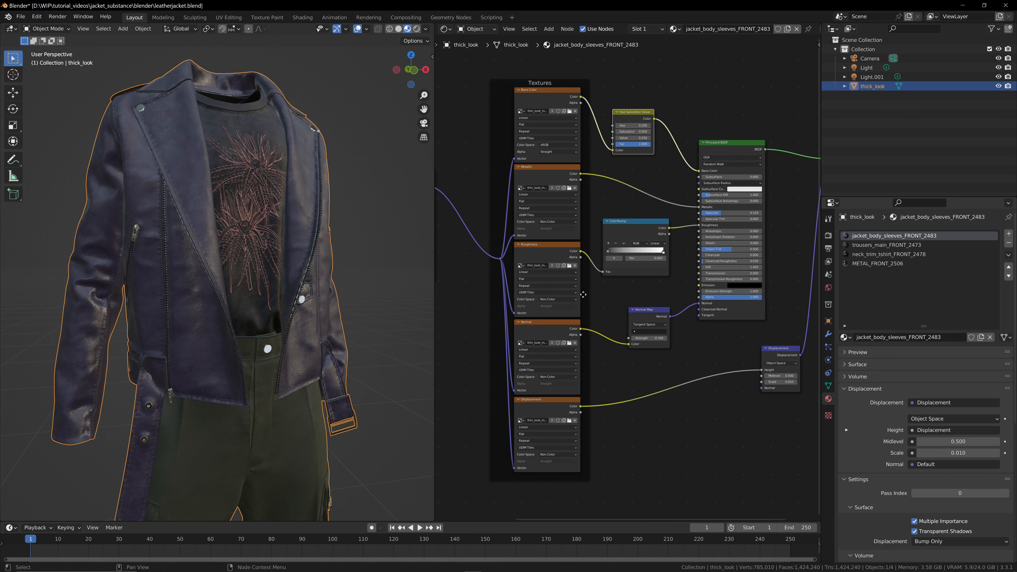
- Widen the Shader Editor at the viewport's expense so the jacket material's whole node tree fits in it
scroll(496, 281, "down", 2)
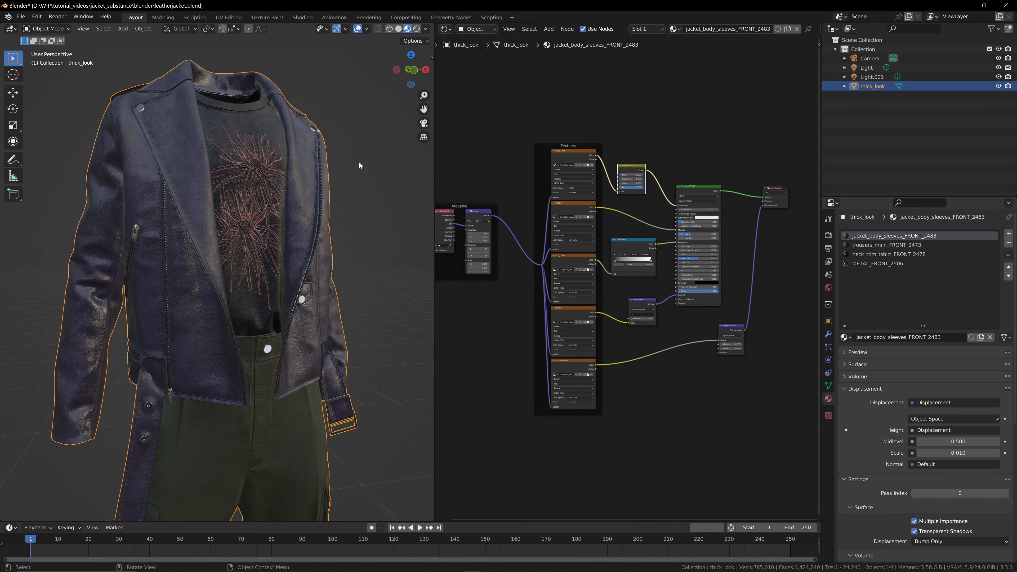
scroll(358, 162, "down", 3)
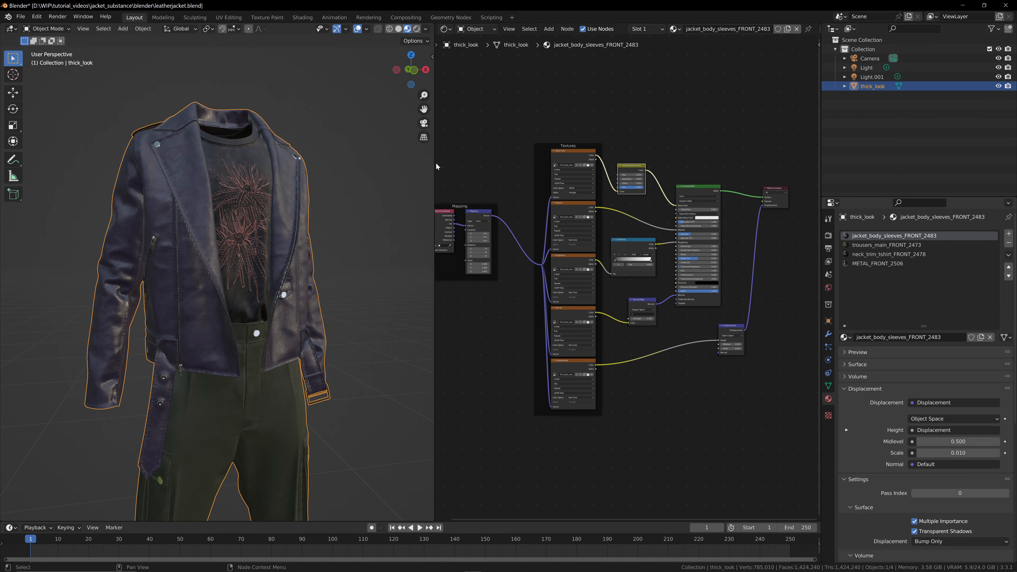
left_click_drag(434, 163, 332, 165)
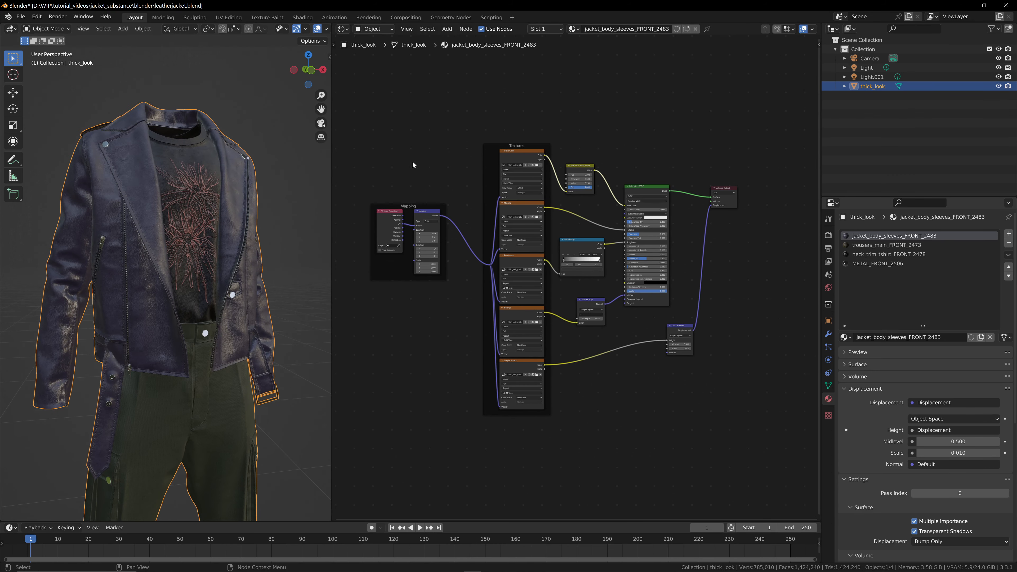
scroll(443, 167, "up", 2)
middle_click_drag(453, 151, 472, 149)
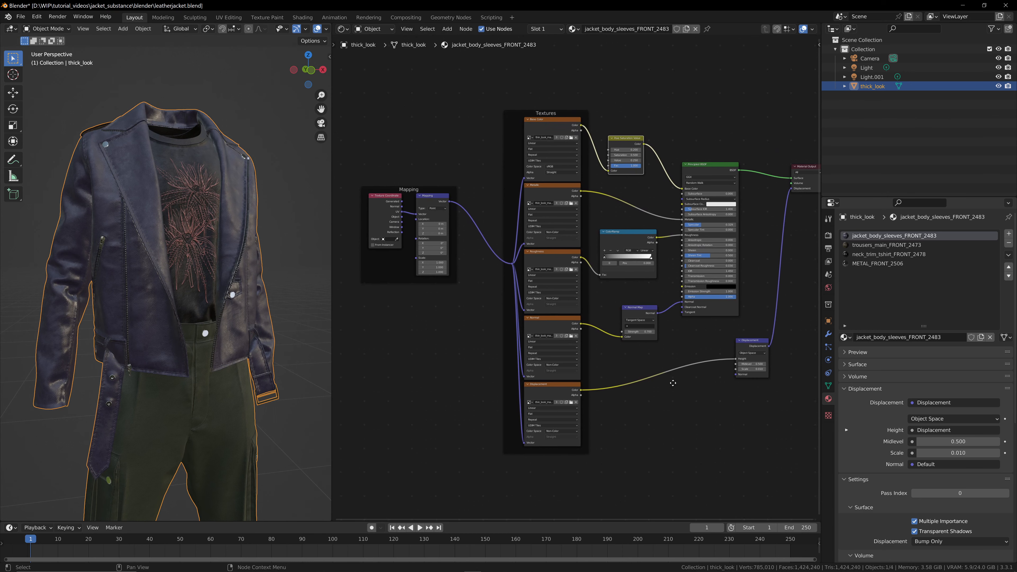
middle_click_drag(698, 356, 665, 348)
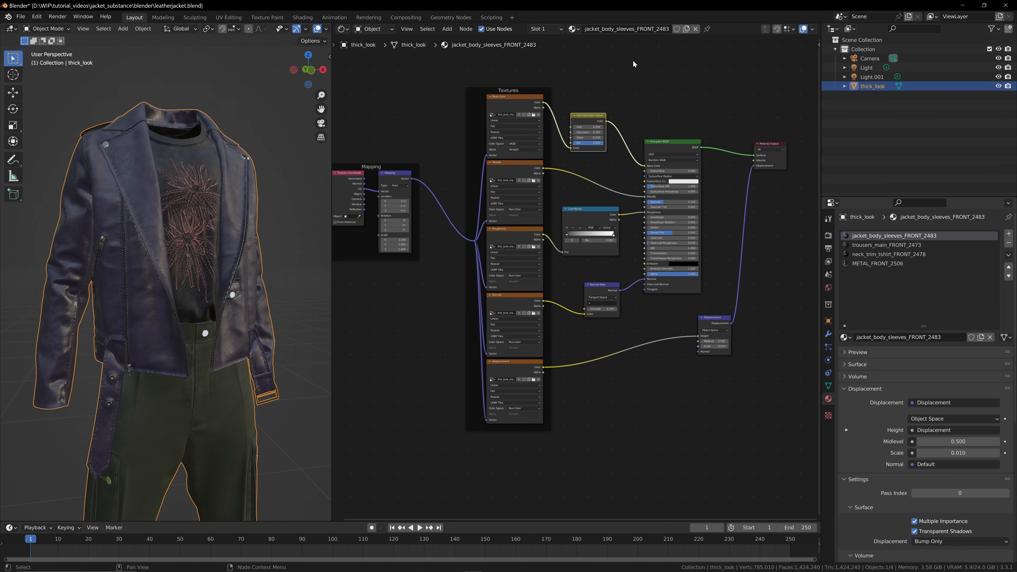
- Move the Principled BSDF, Displacement and Material Output nodes away from the texture nodes to make space between them
left_click_drag(630, 57, 808, 470)
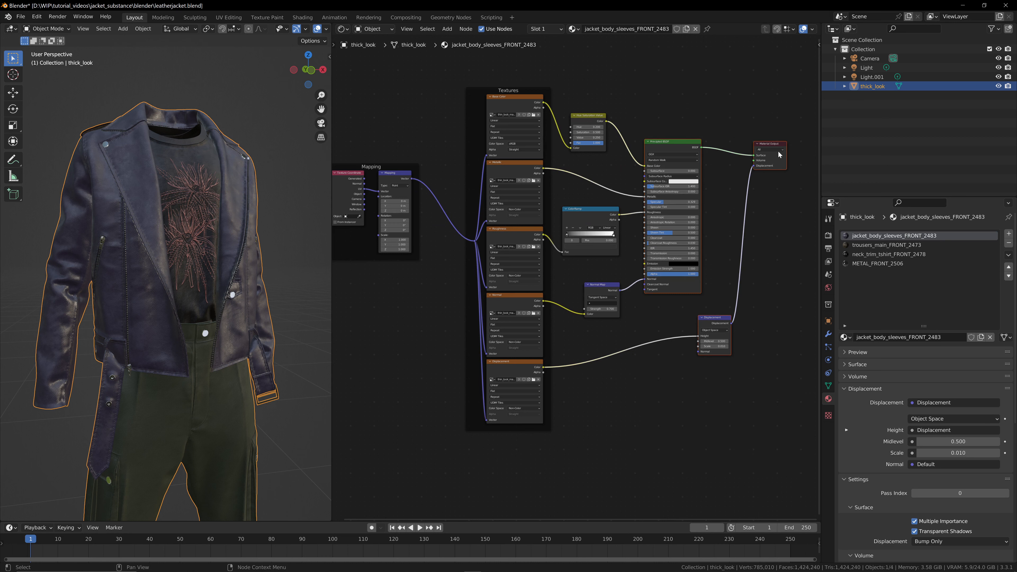
mouse_move(780, 153)
left_mouse_down()
mouse_move(816, 156)
mouse_move(783, 158)
mouse_move(791, 162)
left_mouse_up()
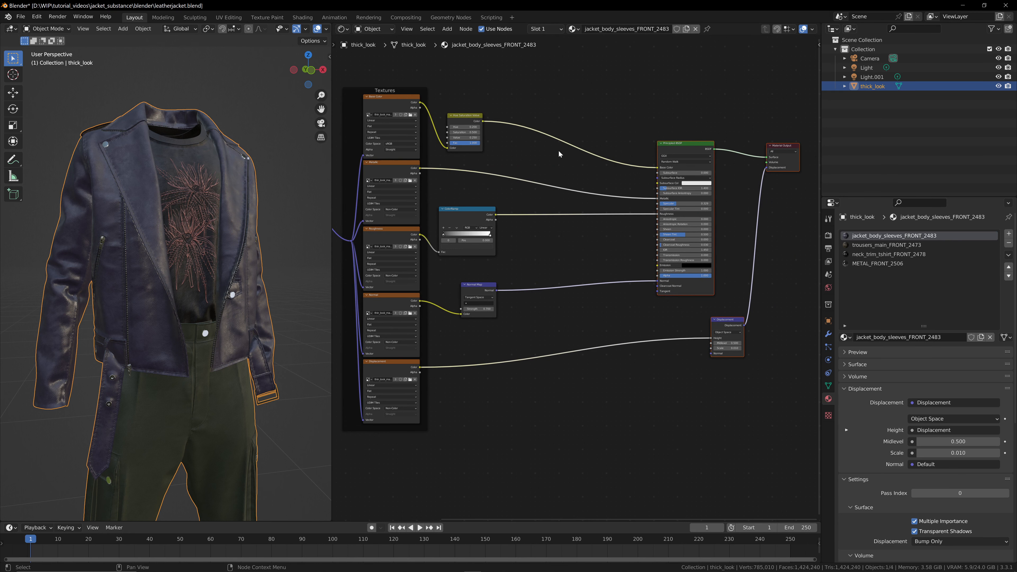
middle_click_drag(561, 97, 583, 121)
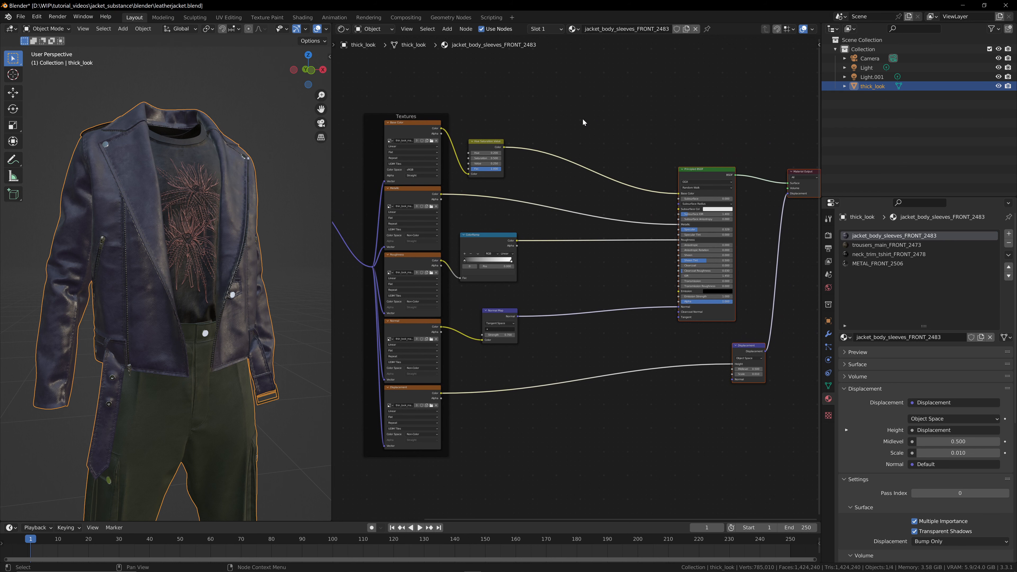
- Duplicate the Base Color image texture node and place the copy directly above the original in the Textures frame
middle_click_drag(560, 120, 577, 126)
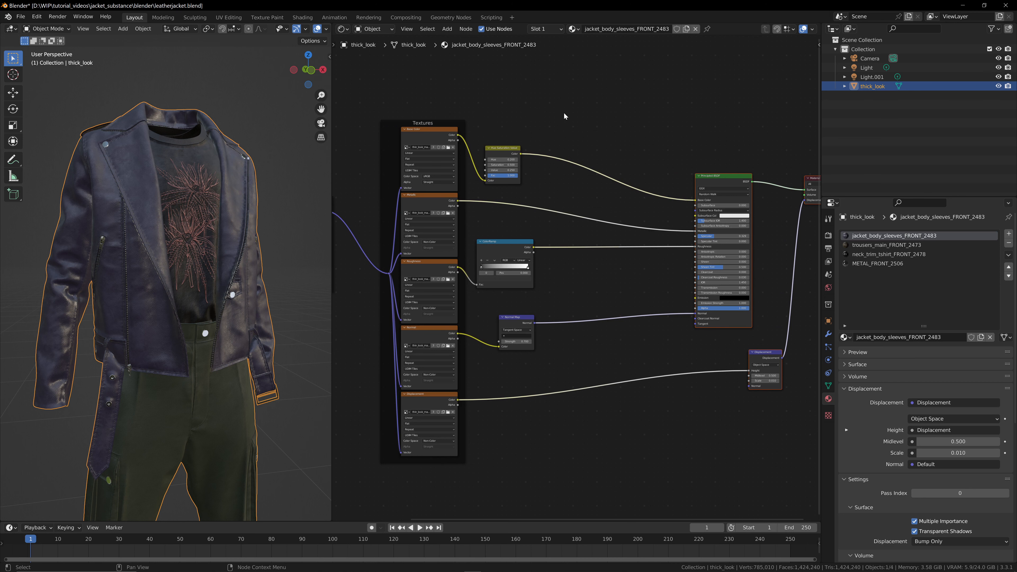
middle_click_drag(436, 118, 424, 122)
left_click(412, 138)
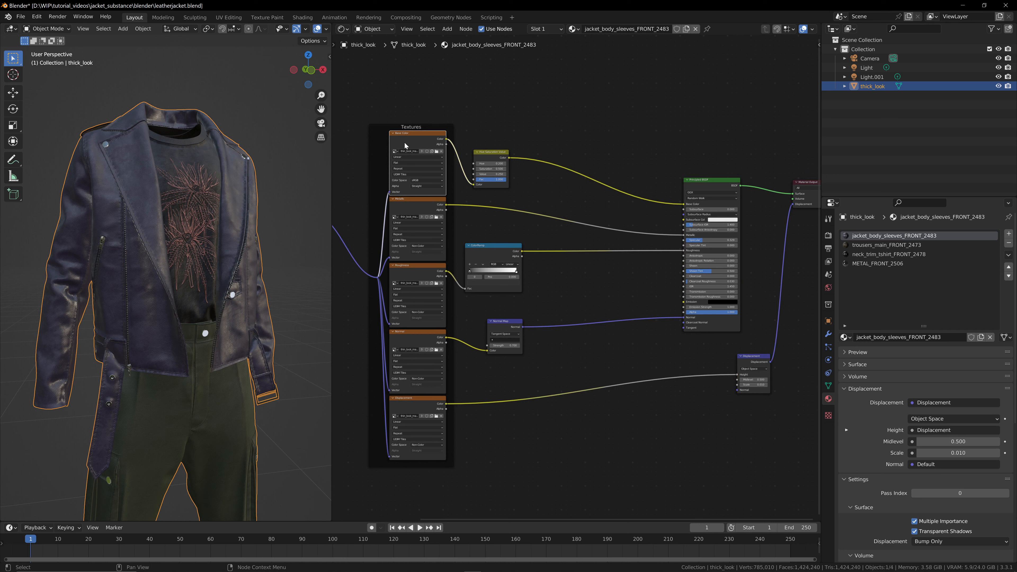
key("shift+d")
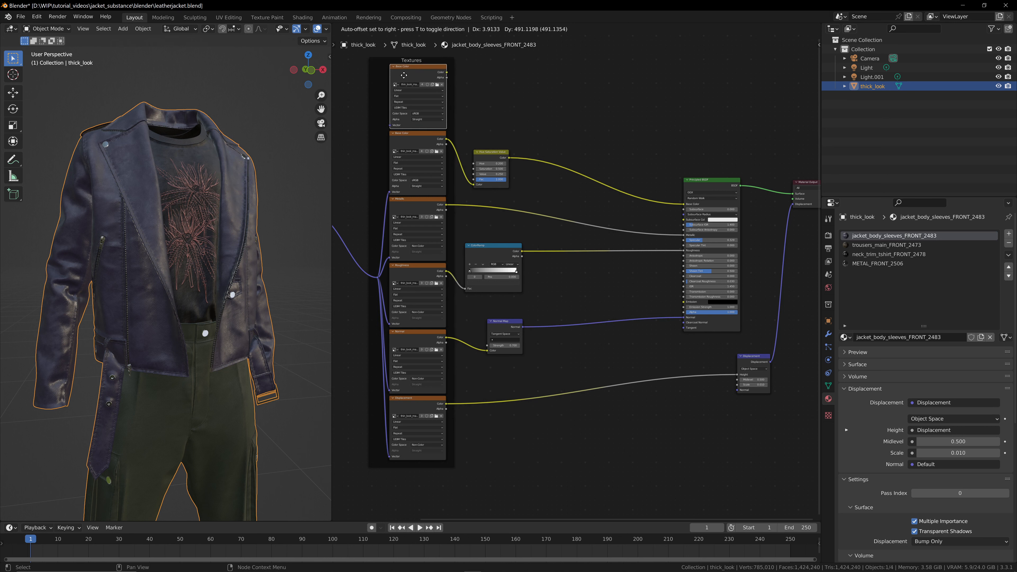
left_click(405, 79)
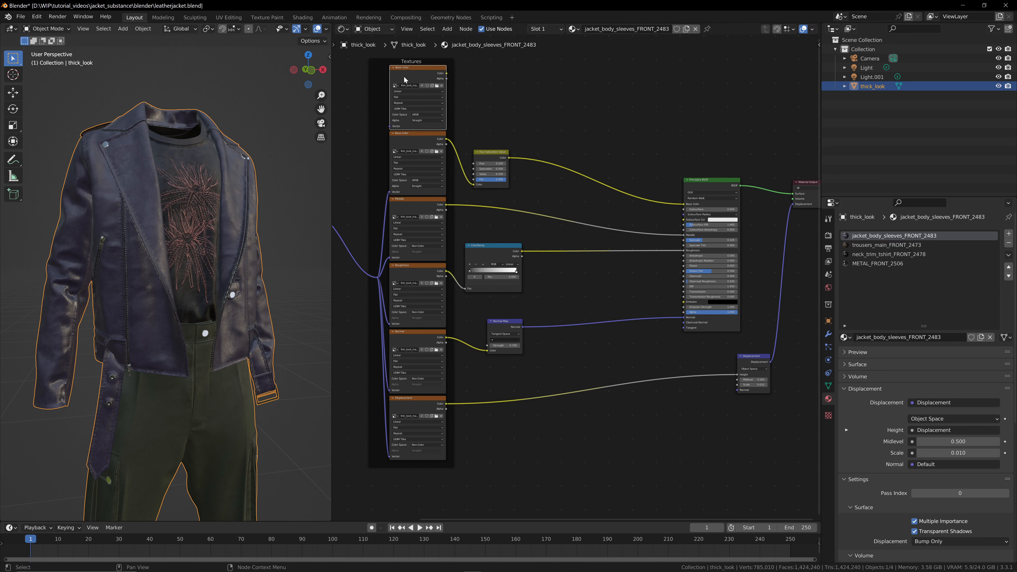
- Load jacket_body_sleeves_FRONT_2483_ambient_occlusion.1001.png from the mesh_maps folder into the duplicated texture node, checking the maps as thumbnails
left_click(437, 86)
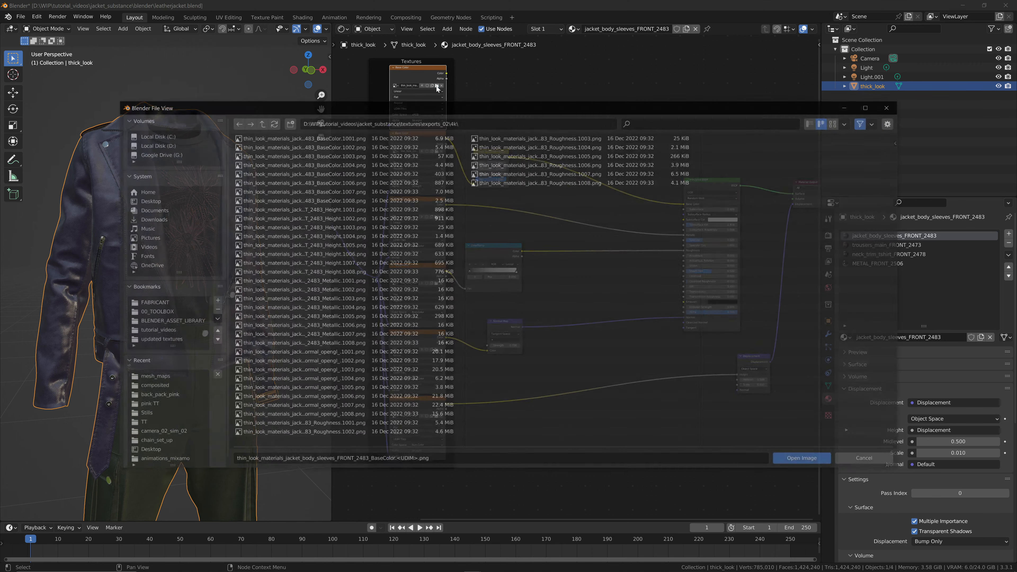
left_click(259, 122)
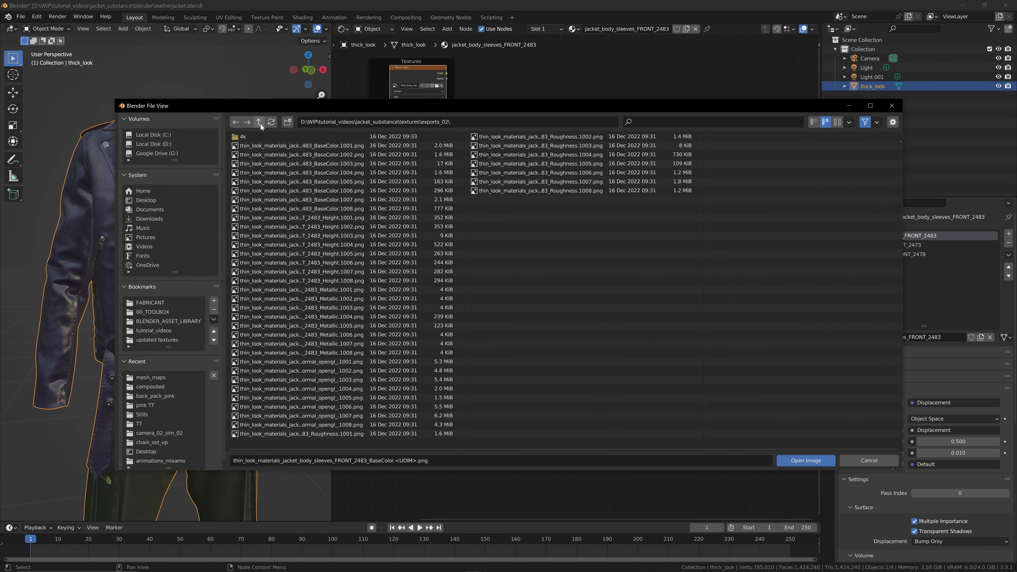
left_click(259, 122)
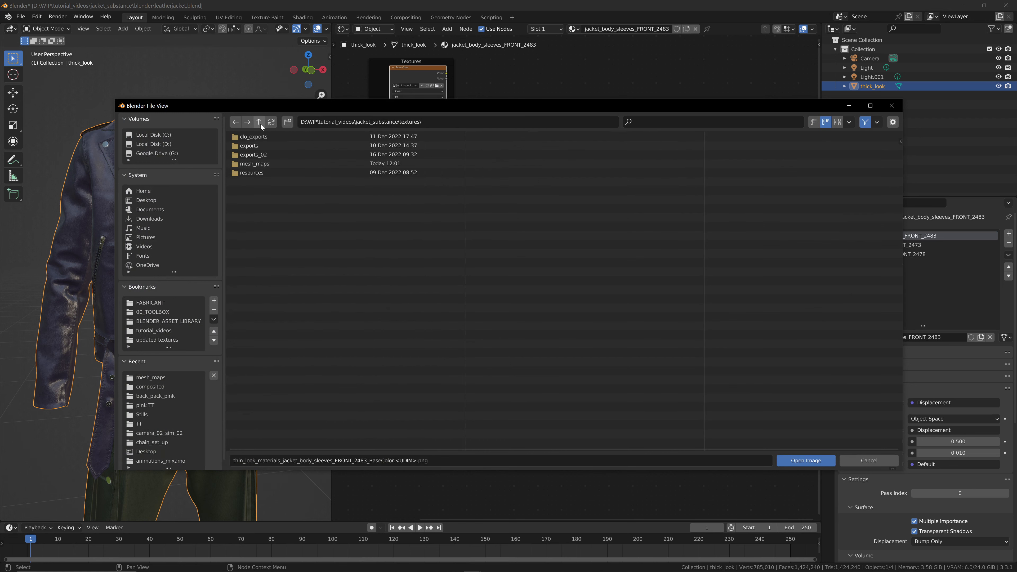
double_click(247, 165)
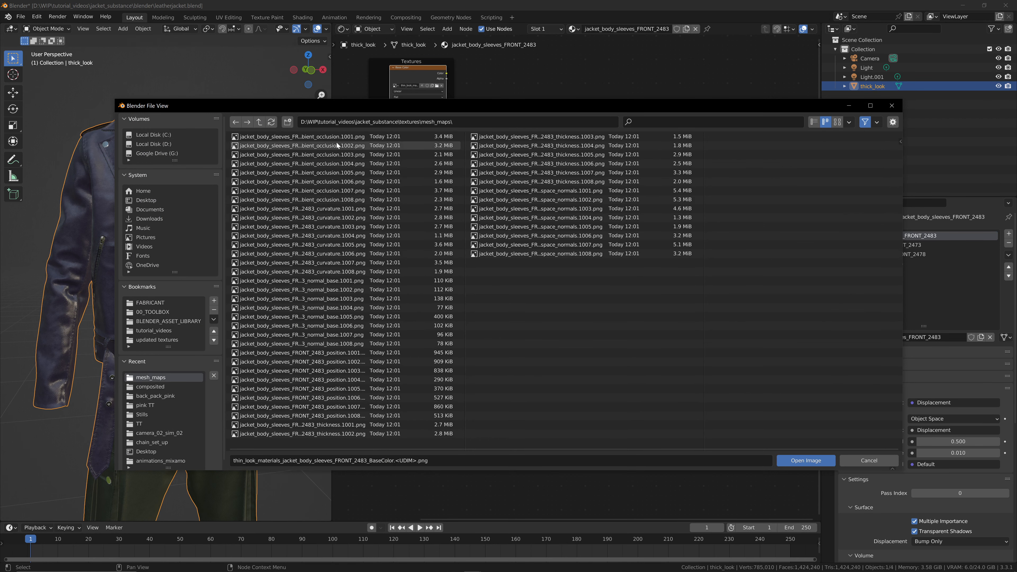
left_click(347, 137)
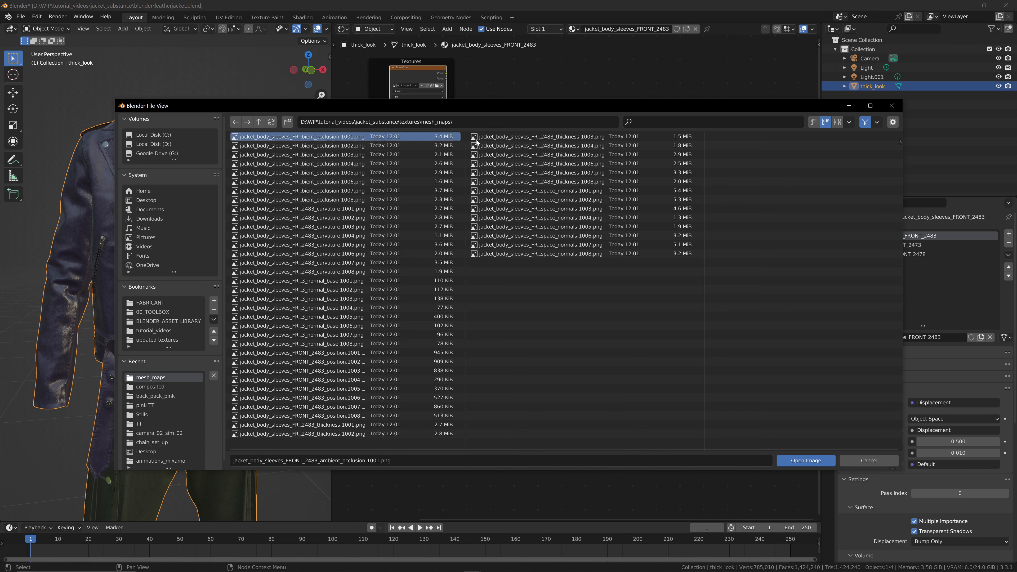
left_click(837, 122)
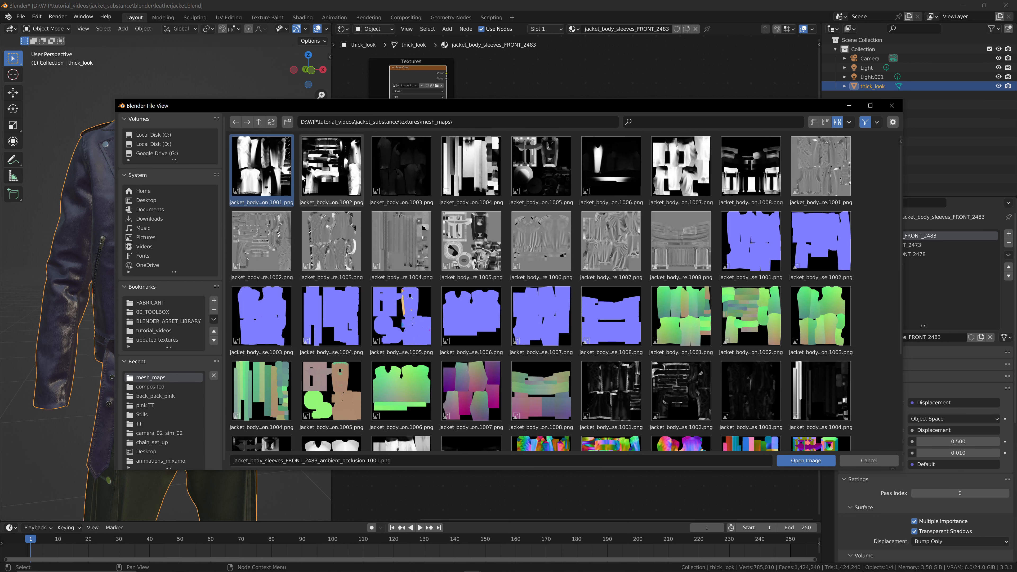
left_click(813, 461)
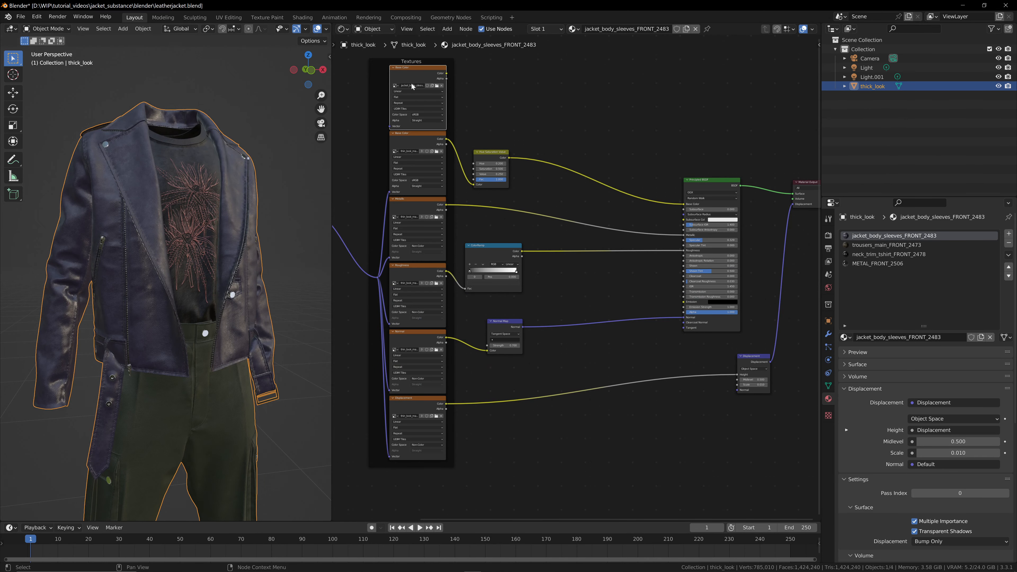
- Connect the ambient occlusion texture's Vector input to the reroute point that carries the shared mapping
middle_click_drag(526, 101, 600, 97)
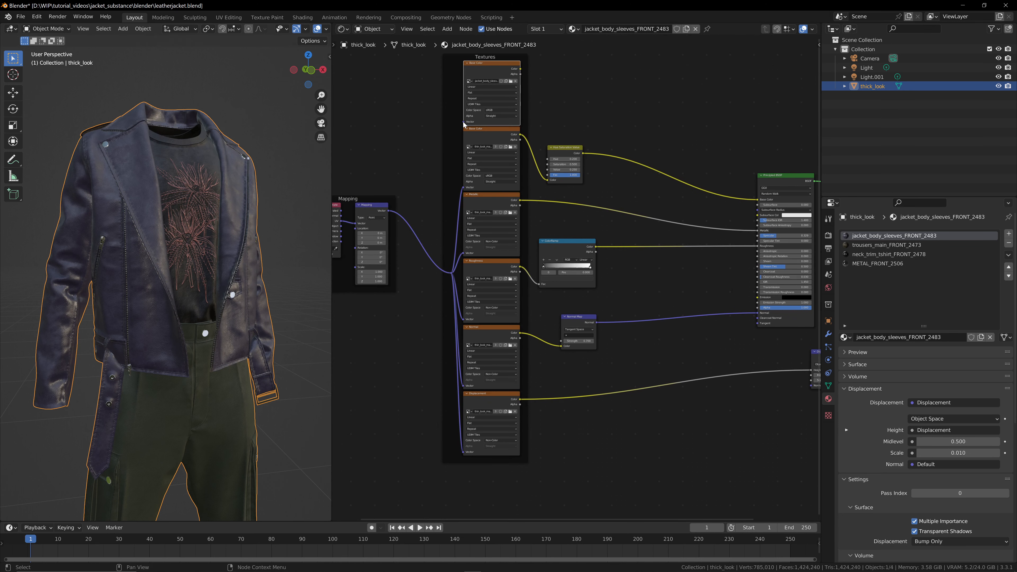
left_click_drag(463, 122, 451, 275)
scroll(451, 278, "up", 3)
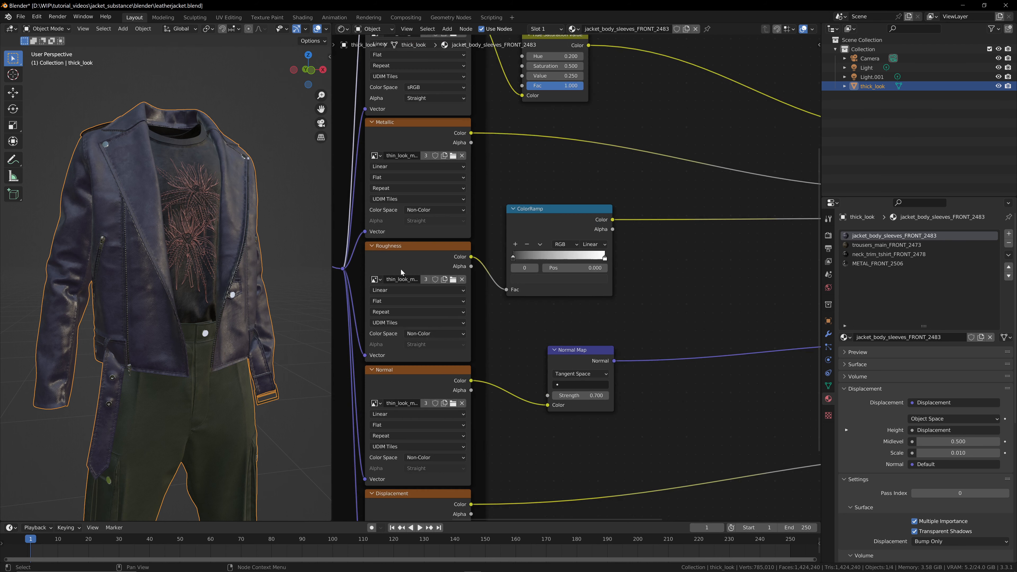
scroll(475, 281, "up", 1)
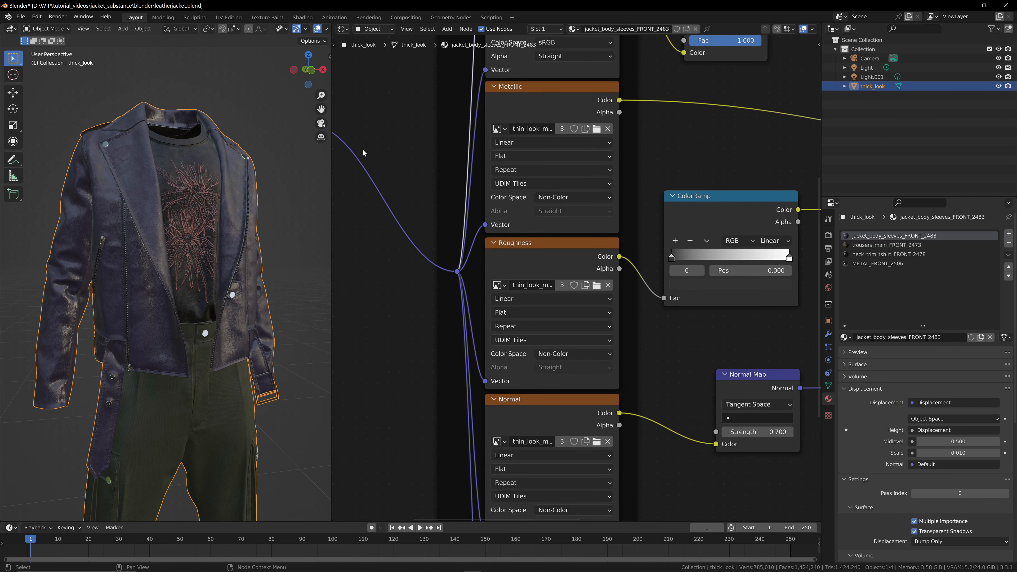
scroll(451, 237, "down", 3)
scroll(489, 232, "down", 4)
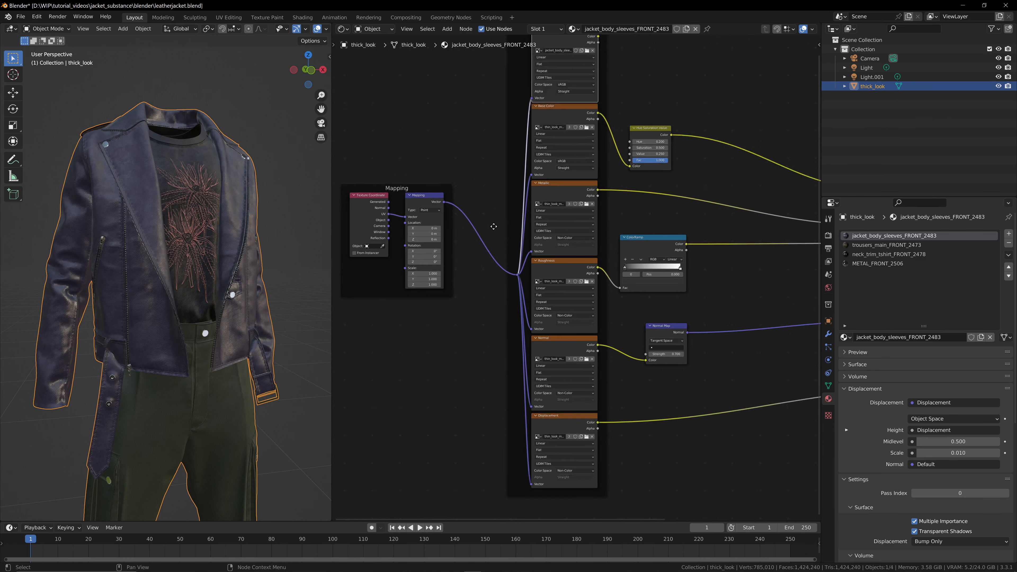
middle_click_drag(534, 89, 472, 90)
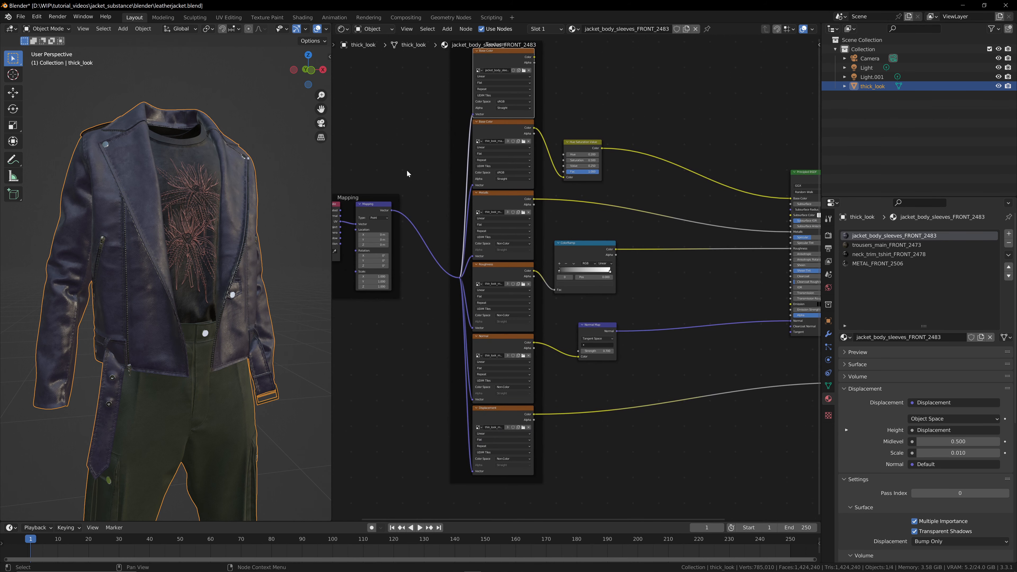
middle_click_drag(404, 187, 437, 177)
middle_click_drag(524, 98, 468, 116)
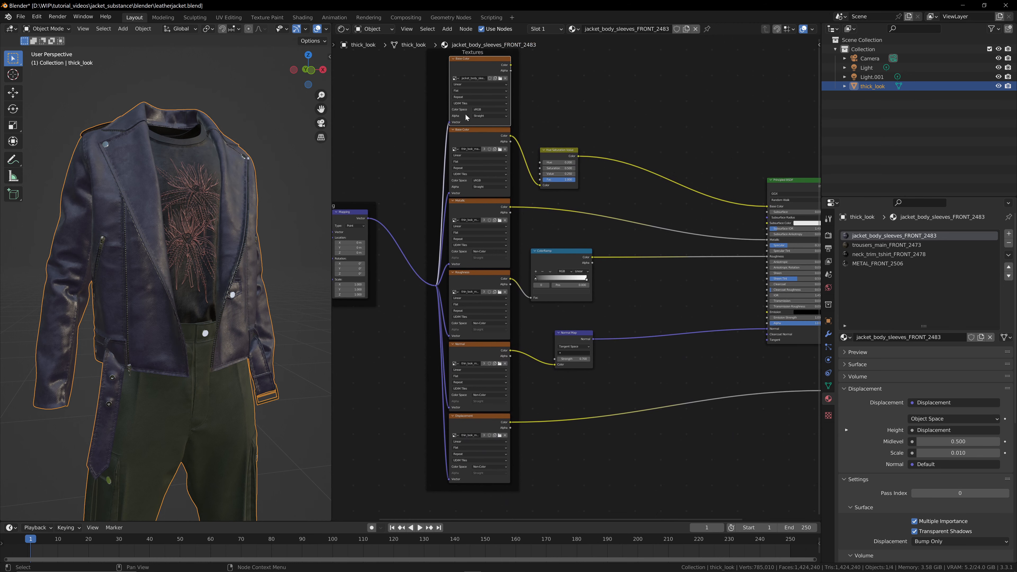
- Add a MixRGB node in the empty space beside the ambient occlusion texture, above the Hue Saturation Value node
middle_click_drag(580, 104, 556, 108)
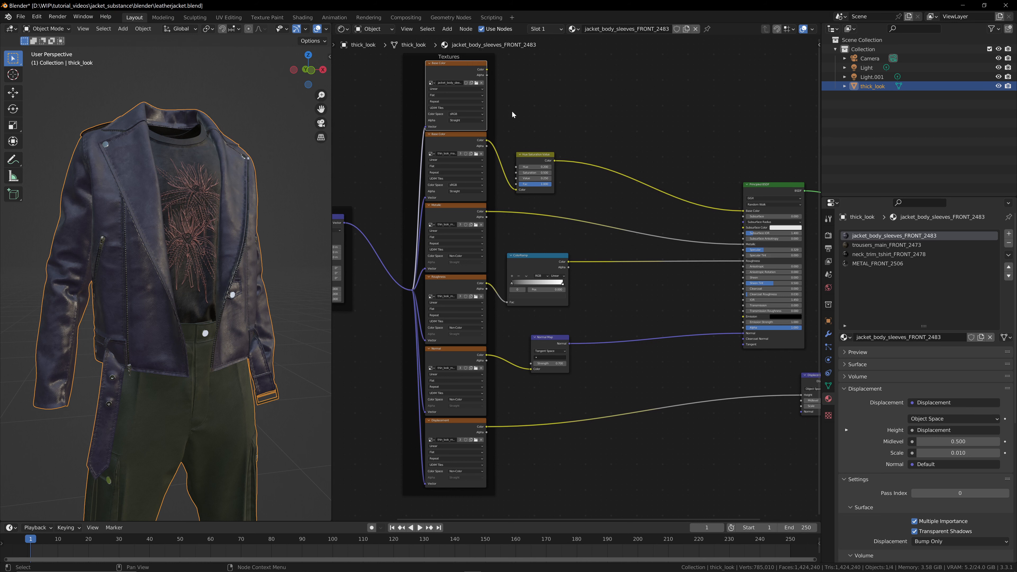
middle_click_drag(508, 100, 495, 116)
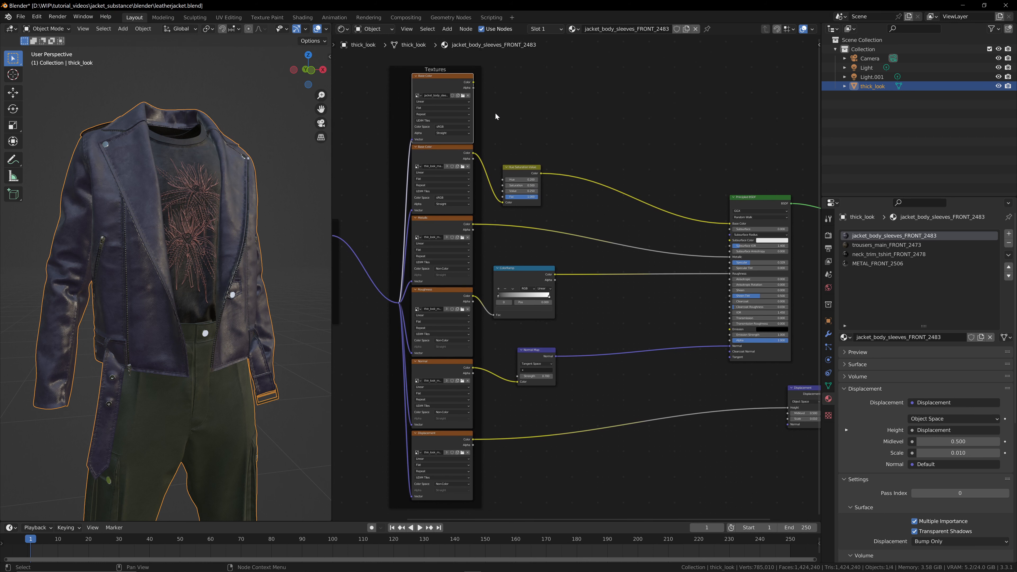
left_click(517, 109)
key("shift+a")
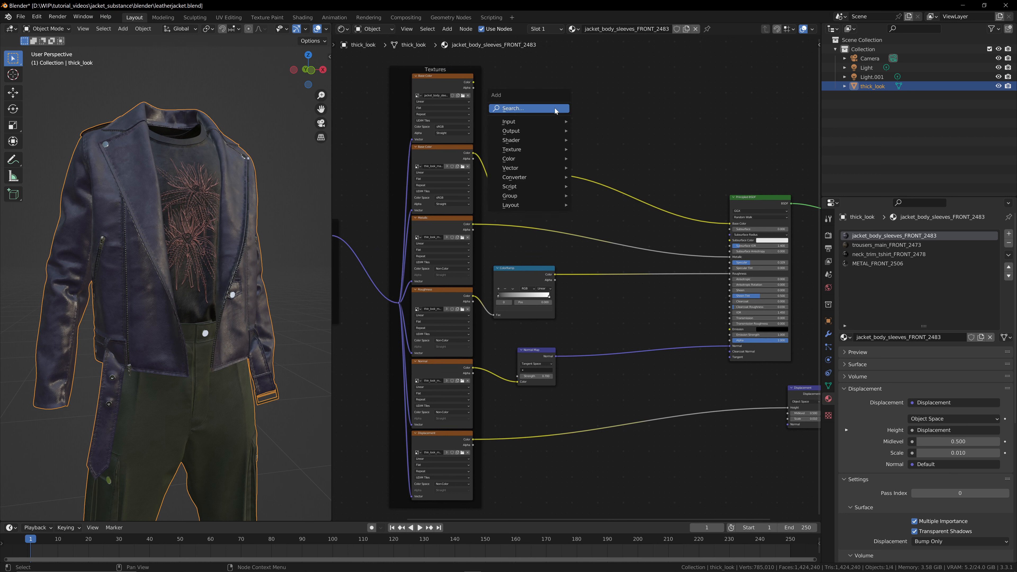
left_click(554, 108)
type("mix")
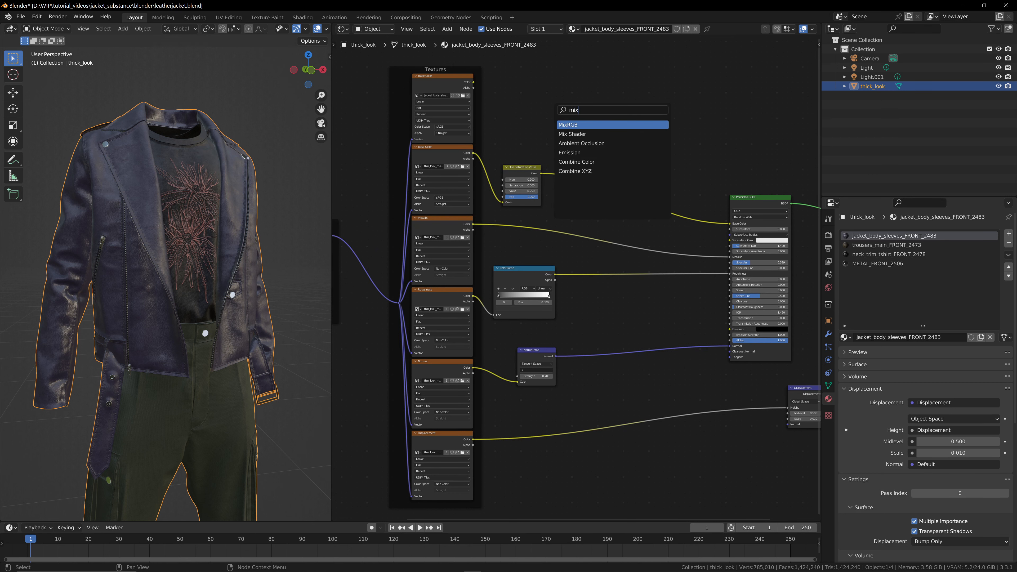
key("Return")
left_click(589, 108)
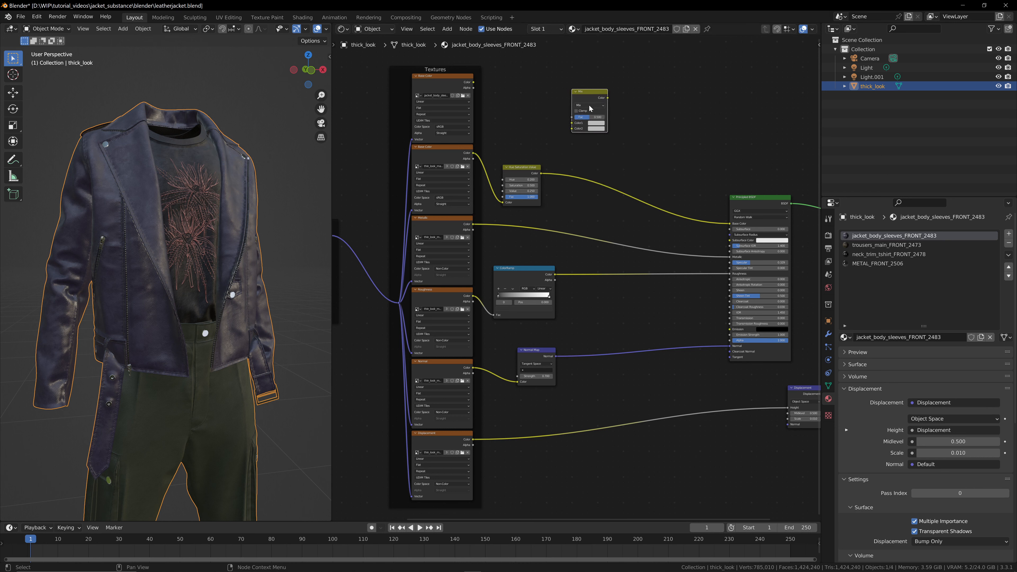
- Connect the ambient occlusion texture's Color to the Mix node's Color1 and preview the Mix output on the jacket
left_click(435, 82)
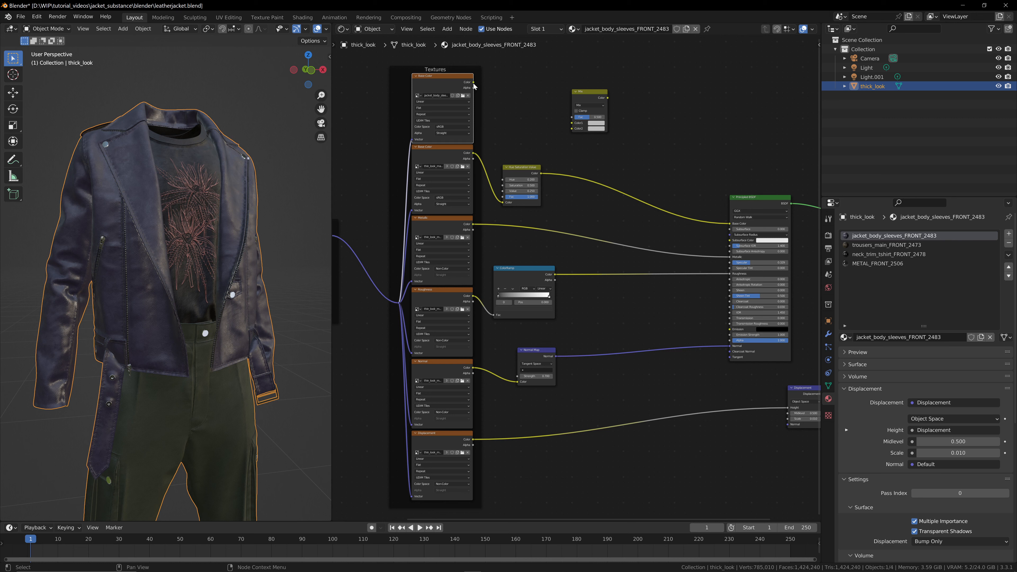
left_click_drag(473, 82, 572, 123)
left_click(602, 98, "ctrl+shift")
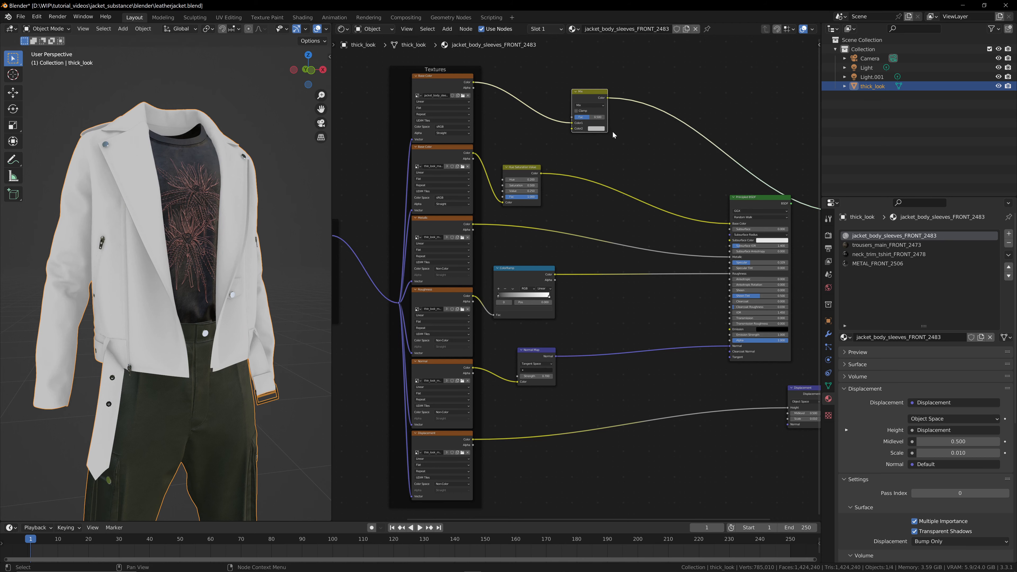
- Set the Mix node's Color2 to red and its factor to 0, and inspect the ambient occlusion on the jacket's back and front
scroll(612, 136, "up", 2)
scroll(603, 170, "up", 2)
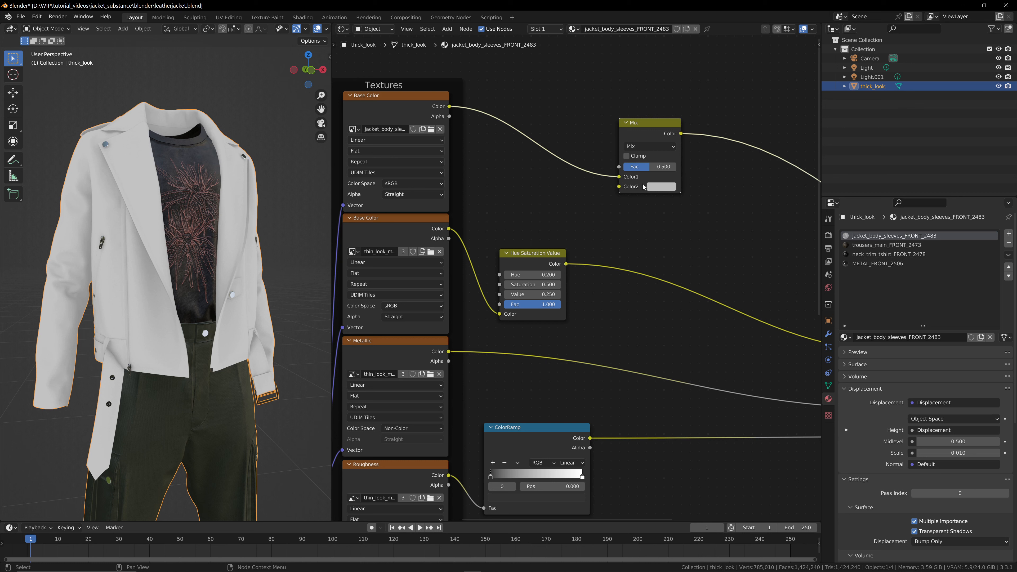
left_click(662, 186)
left_click_drag(684, 105, 684, 125)
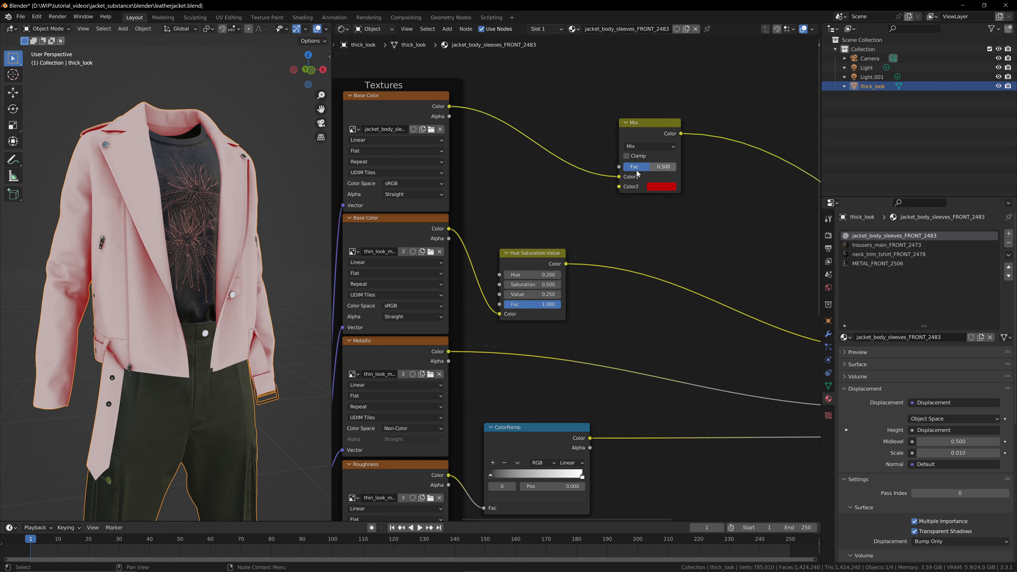
mouse_move(664, 166)
left_mouse_down()
mouse_move(625, 167)
mouse_move(653, 166)
left_mouse_up()
left_click_drag(658, 167, 627, 166)
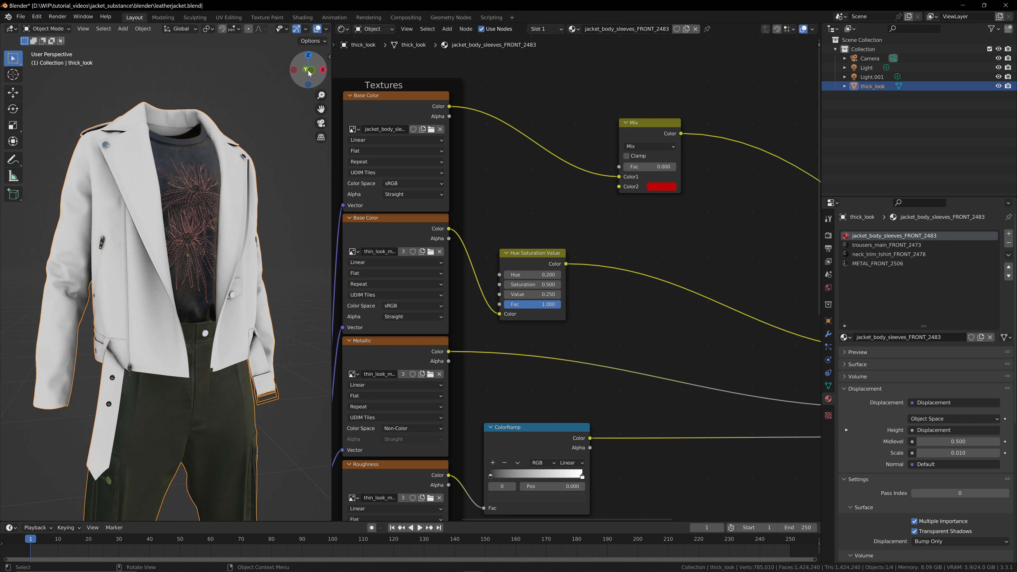
left_click_drag(310, 73, 226, 78)
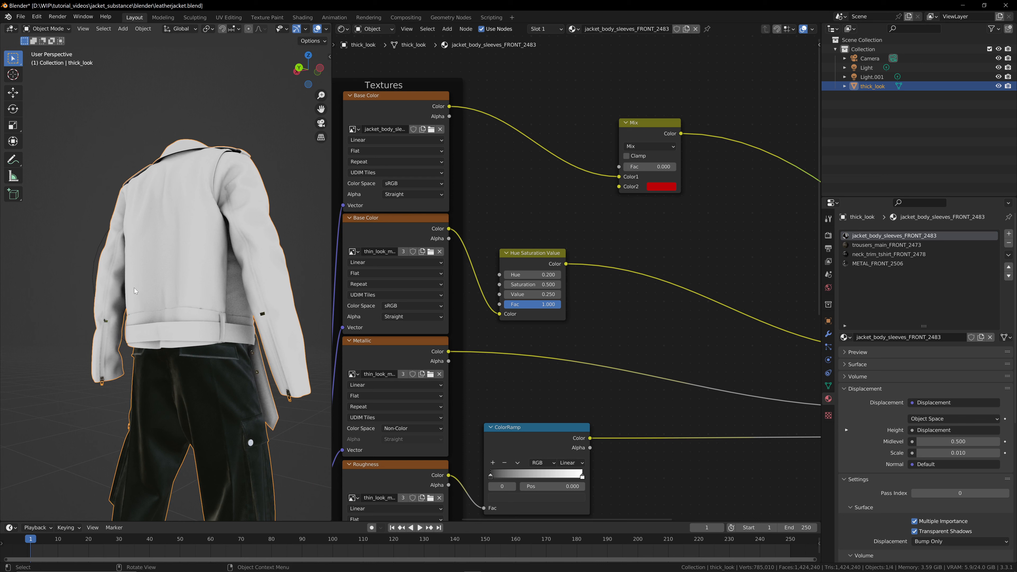
left_click_drag(309, 74, 180, 92)
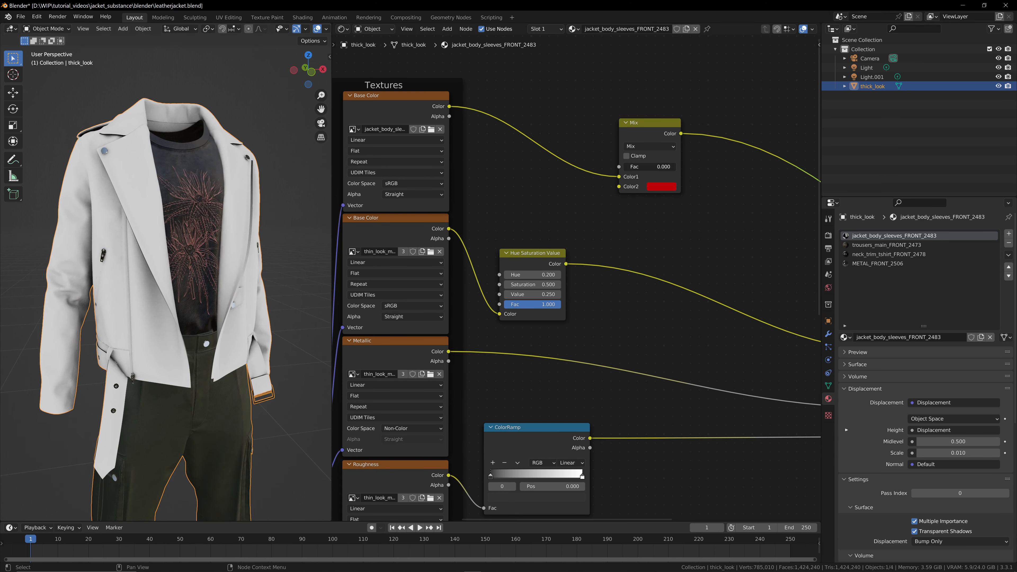
- Change the Mix node's Color2 to teal and set its factor to 0.5
left_click_drag(634, 167, 677, 147)
left_click(665, 189)
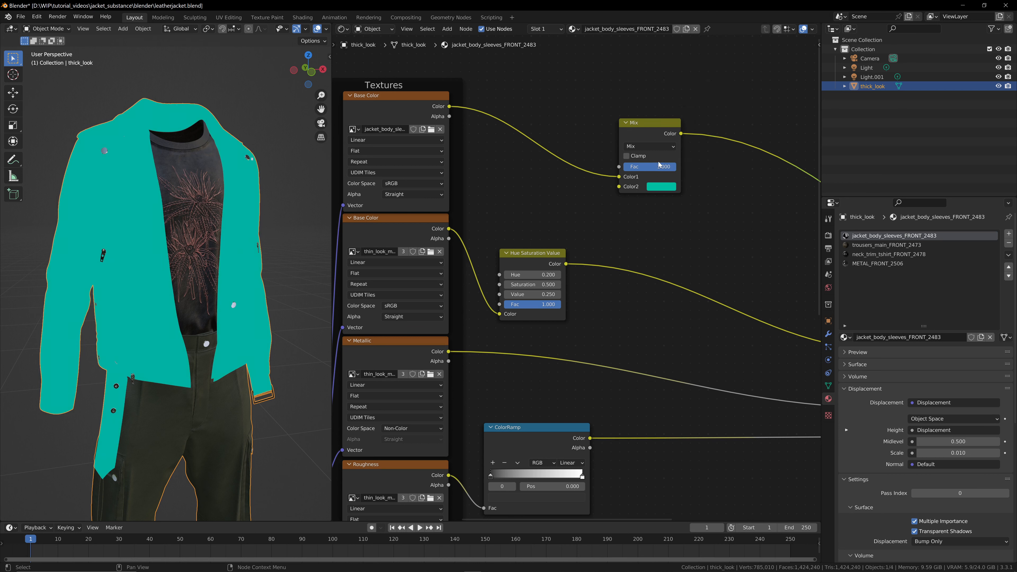
left_click(658, 166)
type("0.5")
key("Return")
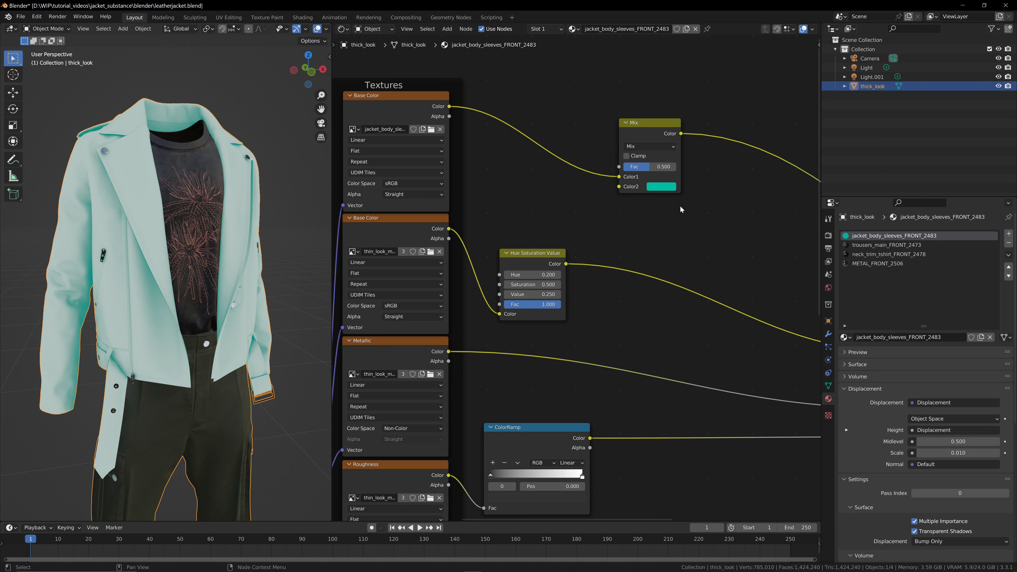
- Switch the Mix node's blending mode to Multiply and raise its factor to 1
left_click(651, 147)
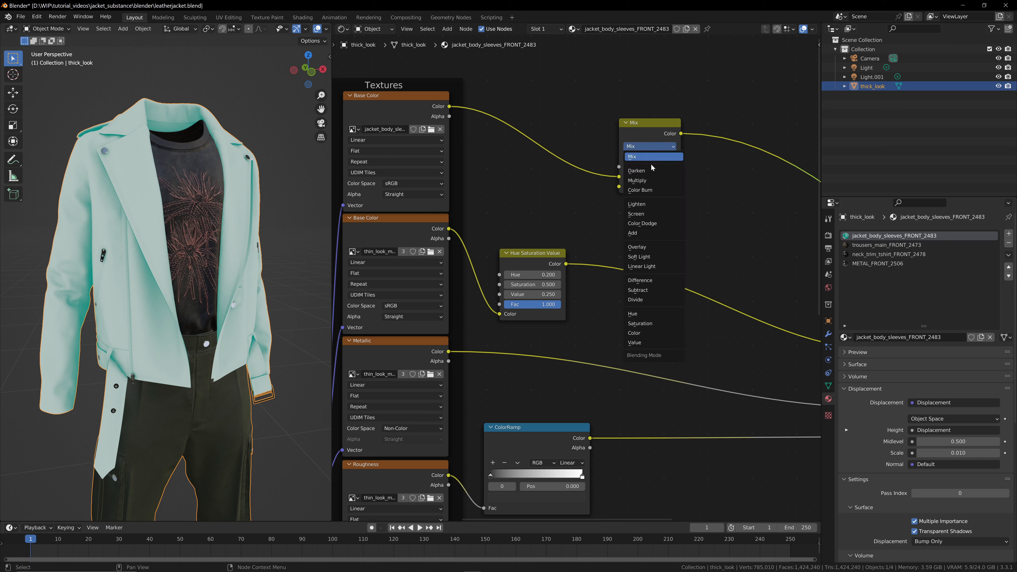
left_click(651, 181)
left_click_drag(648, 167, 676, 166)
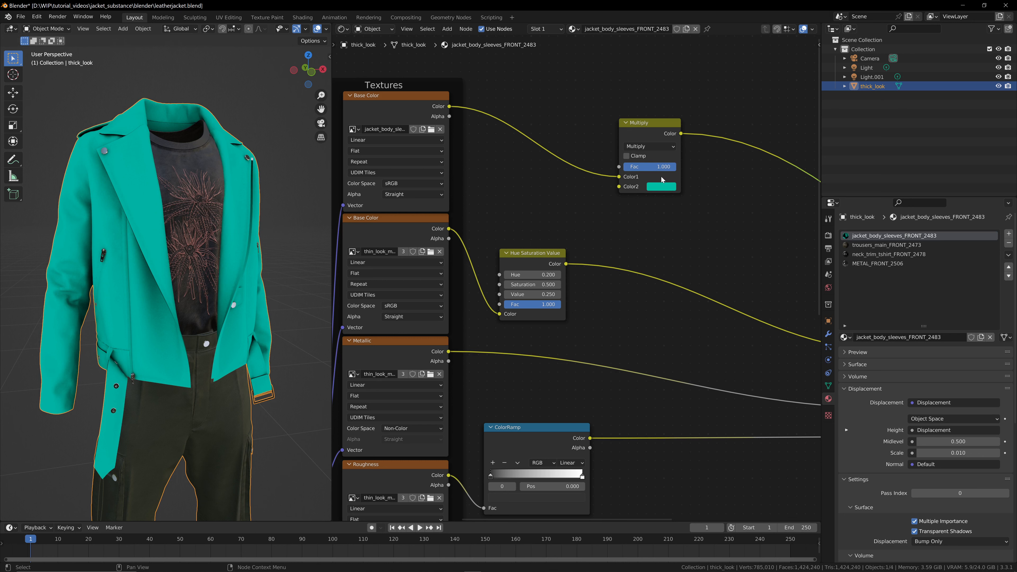
- Unplug the ambient occlusion texture from the Multiply node's Color1 to compare the jacket without it, and reconnect it
left_click_drag(620, 177, 477, 213)
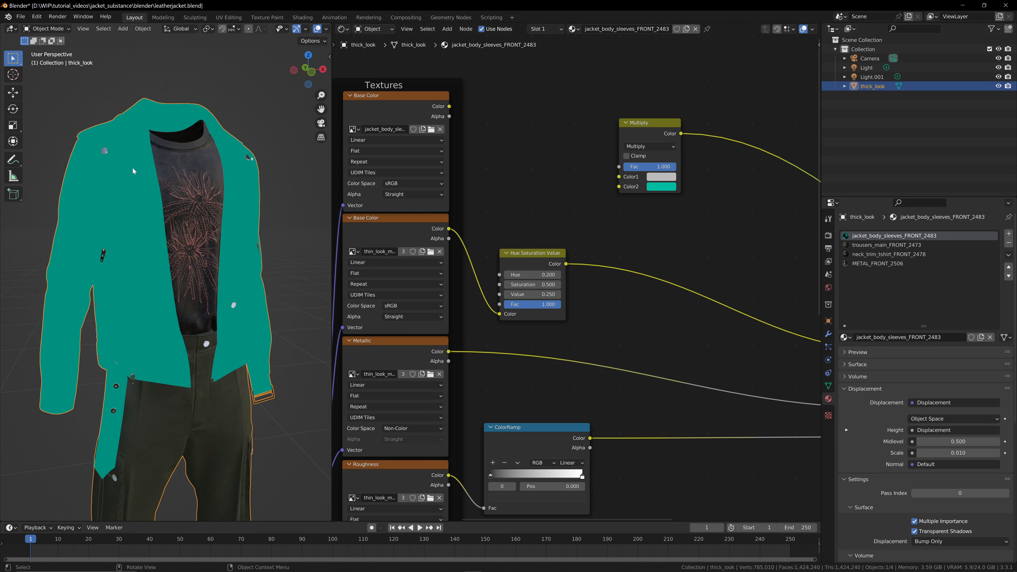
left_click_drag(449, 106, 673, 168)
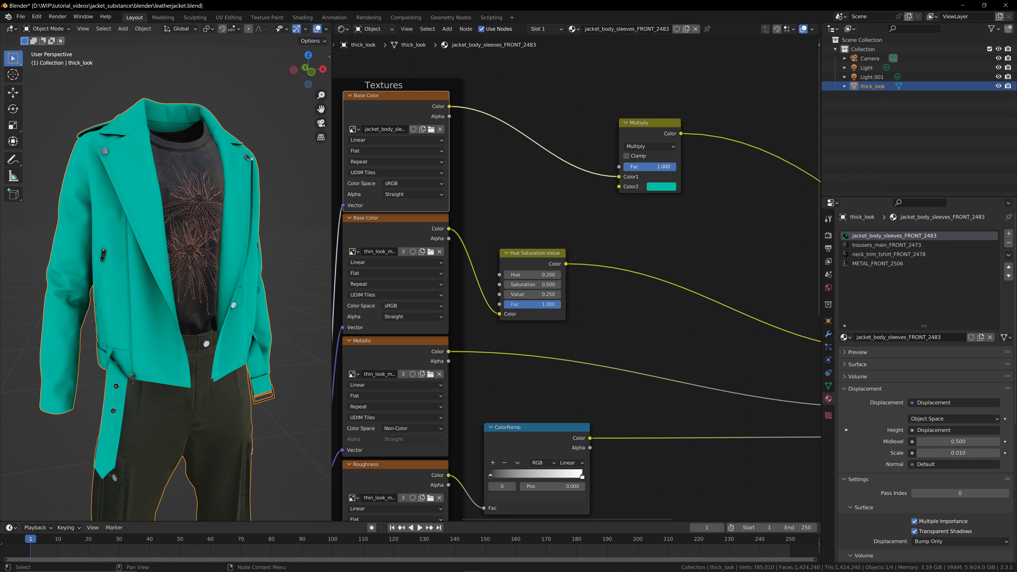
- Move the ambient occlusion texture's link to the Multiply node's Color2 and set Color1 to teal
mouse_move(673, 168)
left_mouse_down()
mouse_move(629, 169)
mouse_move(673, 168)
left_mouse_up()
left_click_drag(619, 176, 619, 186)
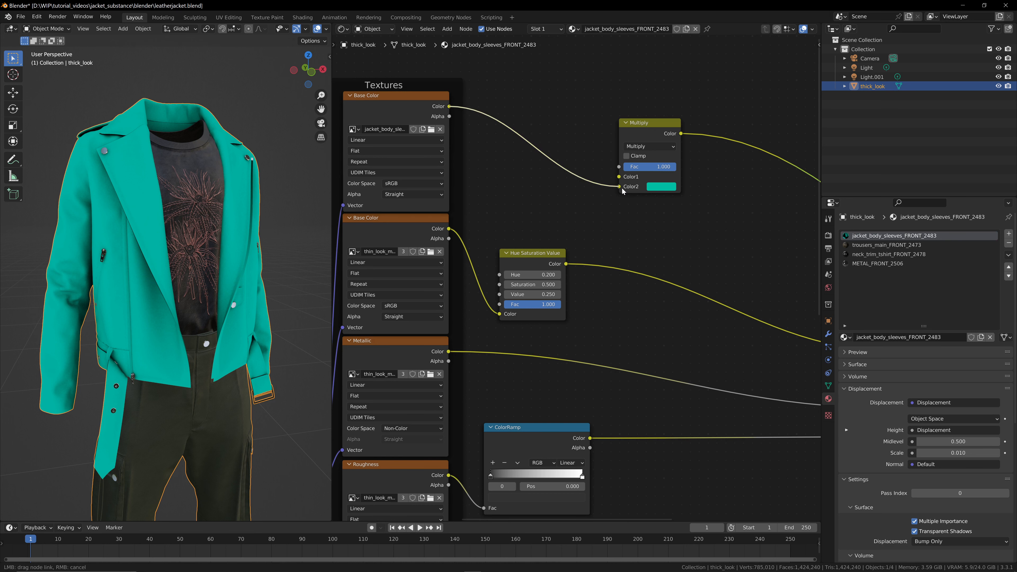
left_click(660, 177)
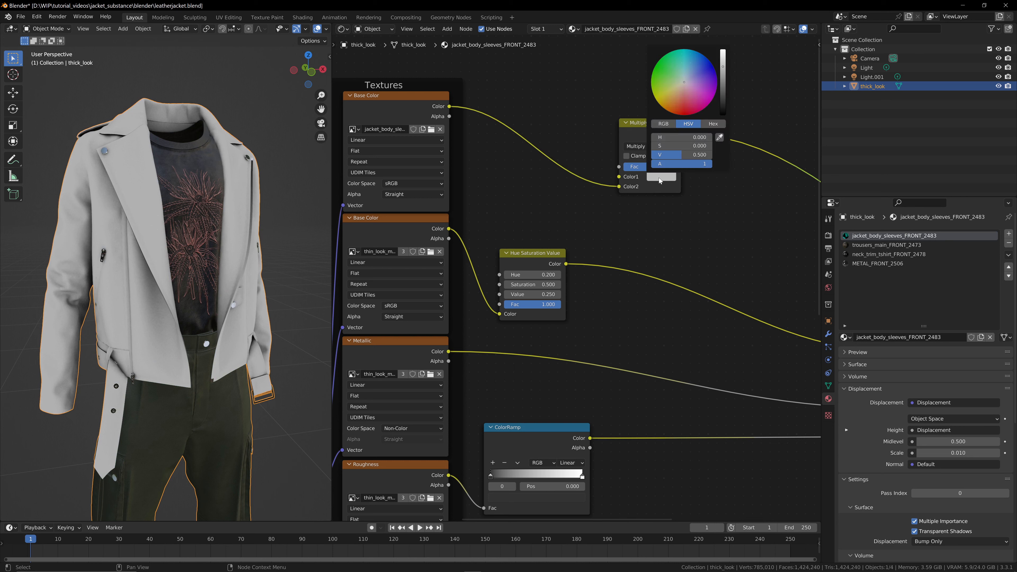
left_click_drag(676, 89, 682, 50)
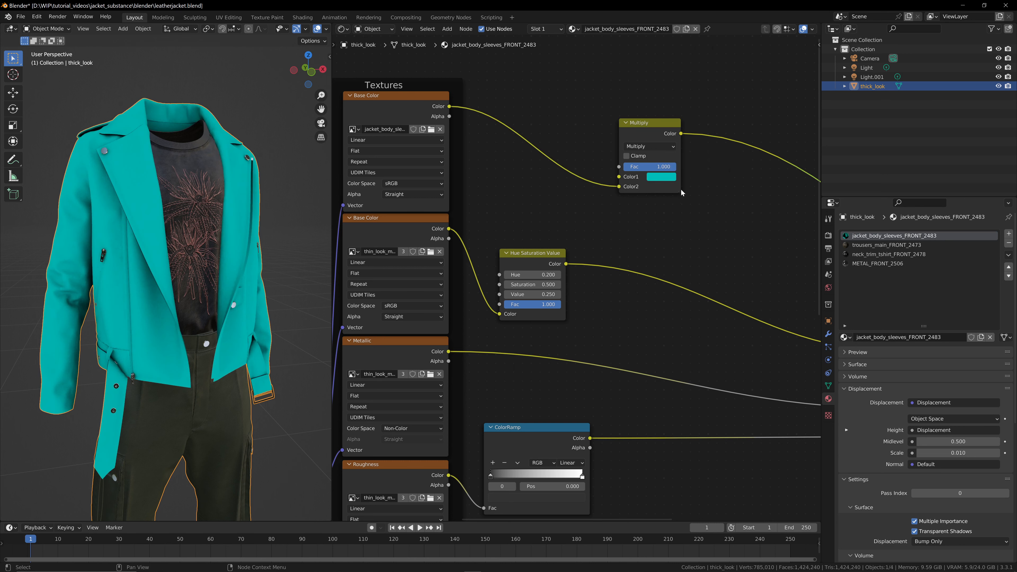
- Lower the Multiply node's factor to about 0.83 and check the jacket from another angle
left_click_drag(640, 167, 676, 166)
mouse_move(675, 167)
left_mouse_down()
mouse_move(623, 166)
mouse_move(667, 166)
left_mouse_up()
mouse_move(315, 70)
left_mouse_down()
mouse_move(347, 65)
mouse_move(334, 65)
left_mouse_up()
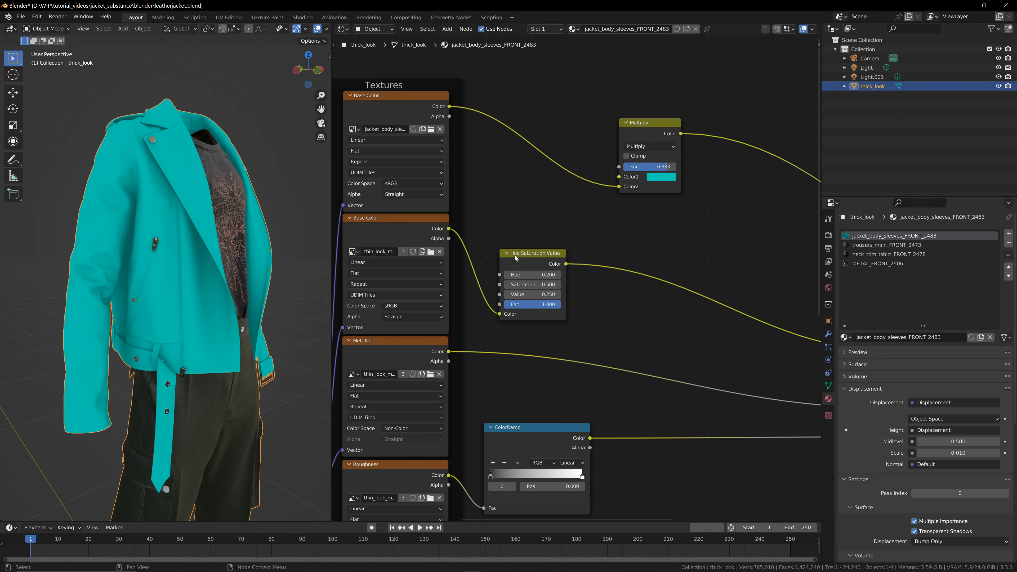
- Connect the Hue Saturation Value node's Color output to the Multiply node's Color1 and set its Hue to 0.5
left_click_drag(522, 253, 527, 241)
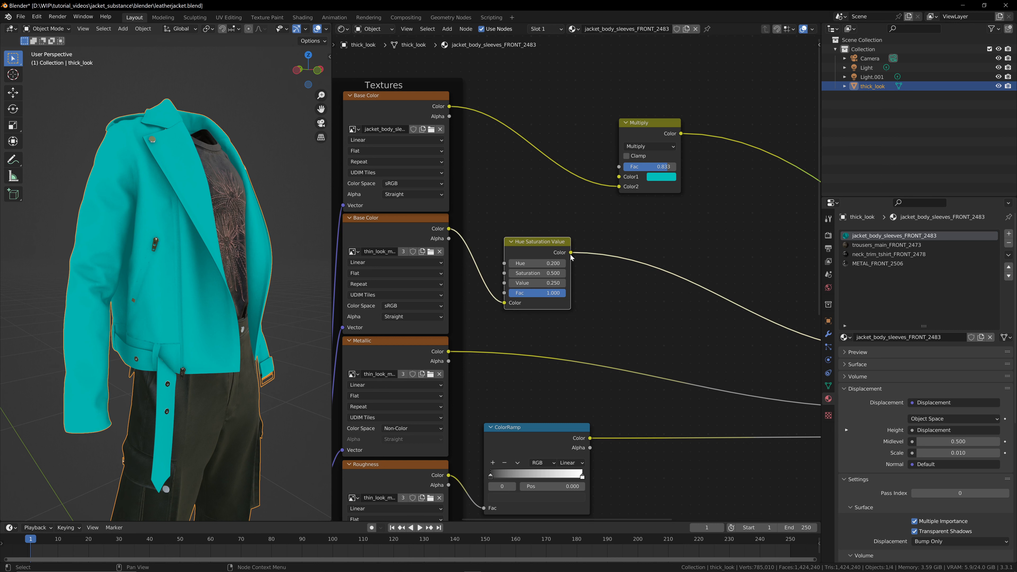
mouse_move(570, 253)
left_mouse_down()
mouse_move(605, 173)
mouse_move(619, 176)
left_mouse_up()
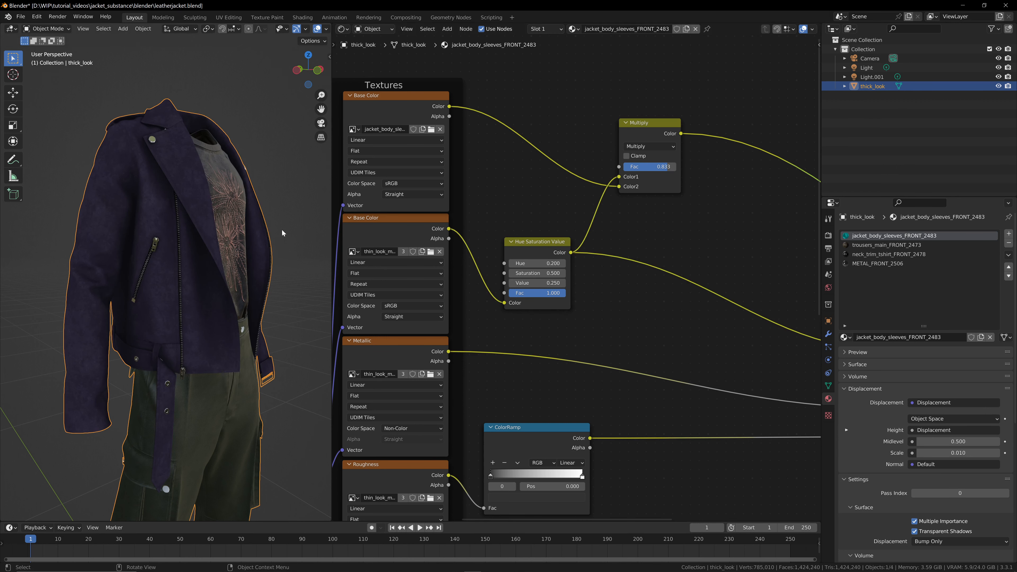
left_click(543, 264)
type(".5")
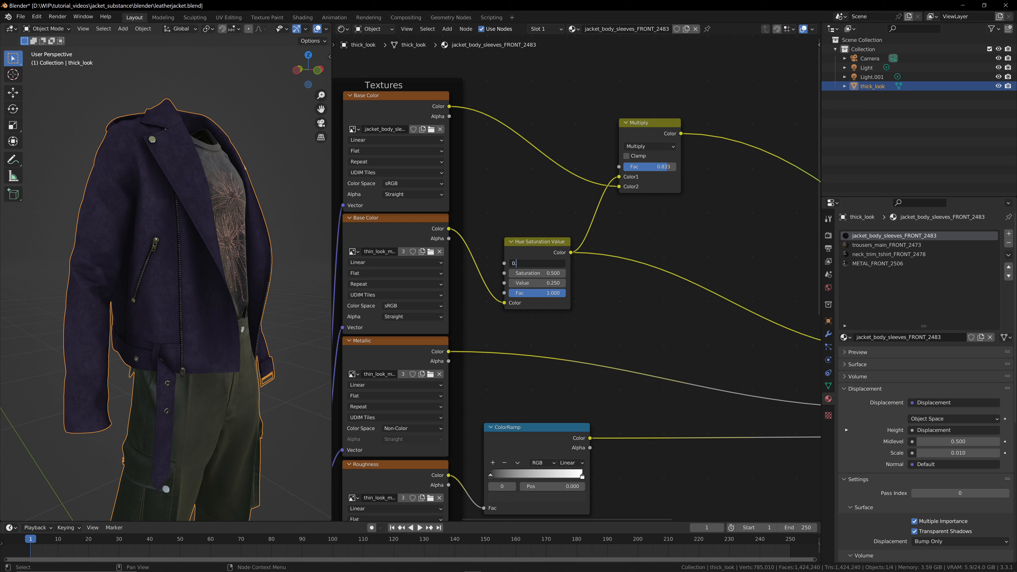
key("Return")
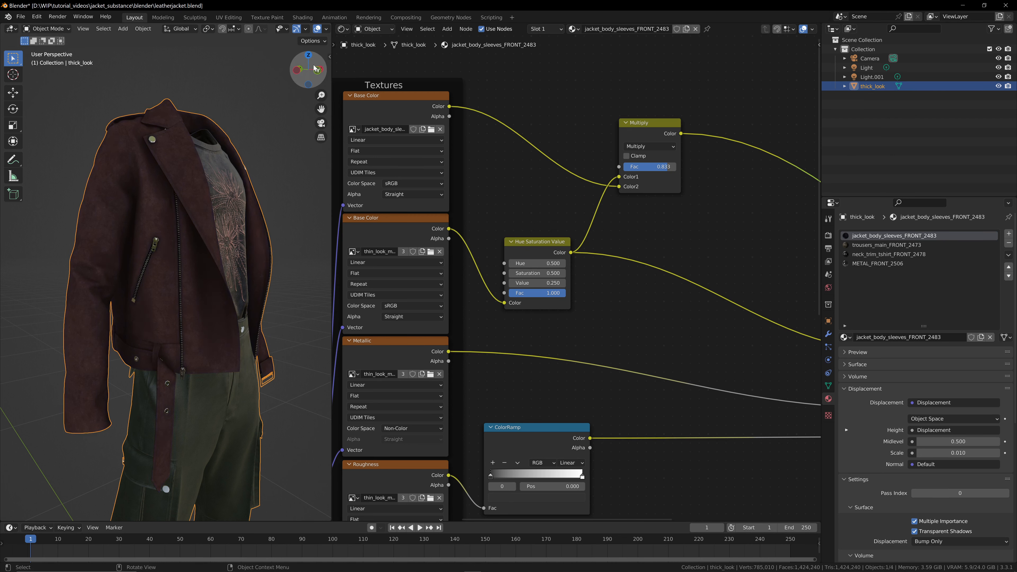
- Raise the Multiply node's factor to about 0.914
left_click_drag(317, 70, 313, 70)
mouse_move(651, 170)
left_mouse_down()
mouse_move(606, 170)
mouse_move(668, 166)
left_mouse_up()
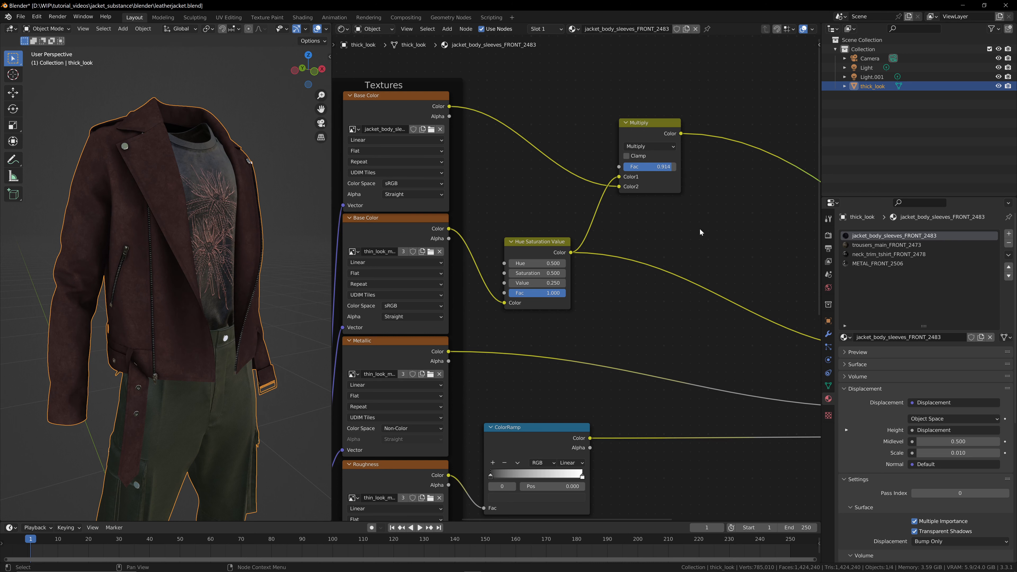
scroll(699, 232, "down", 3)
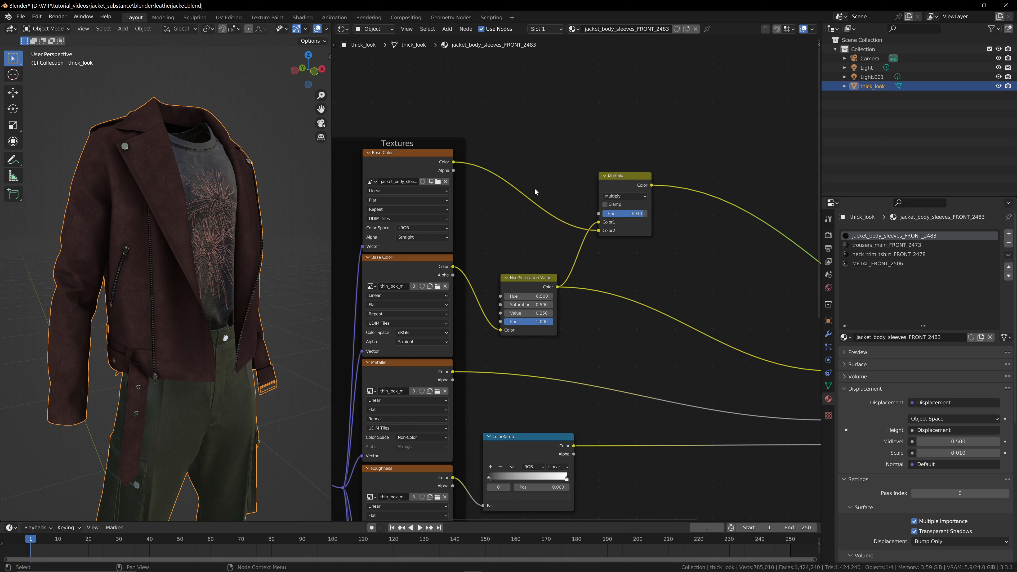
- Save the file and duplicate the ambient occlusion texture node, placing the copy above the original in the Textures frame
left_click(403, 161)
scroll(519, 225, "down", 2)
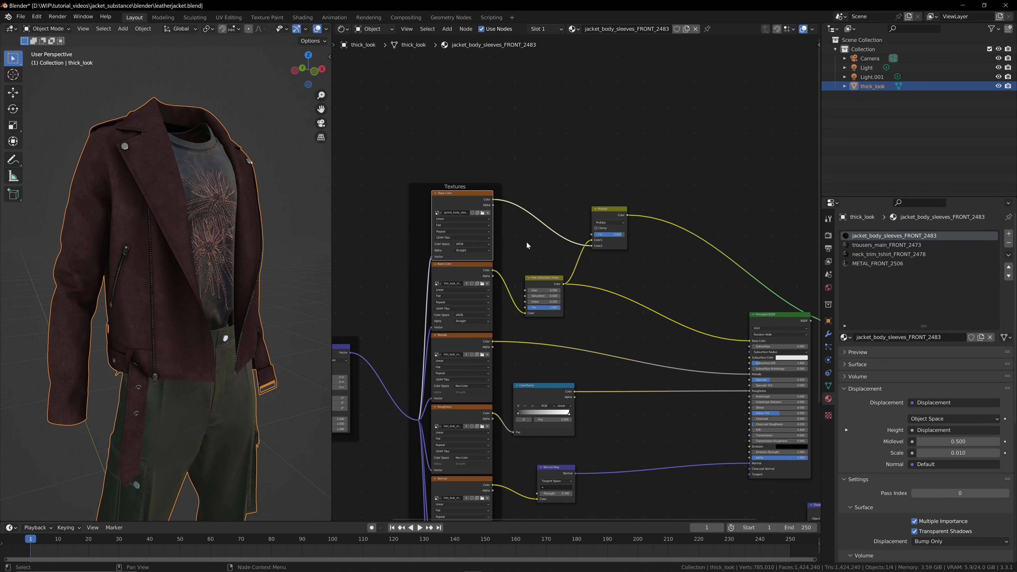
middle_click_drag(526, 241, 540, 229)
key("ctrl+s")
mouse_move(494, 190)
middle_mouse_down()
mouse_move(496, 172)
mouse_move(494, 196)
middle_mouse_up()
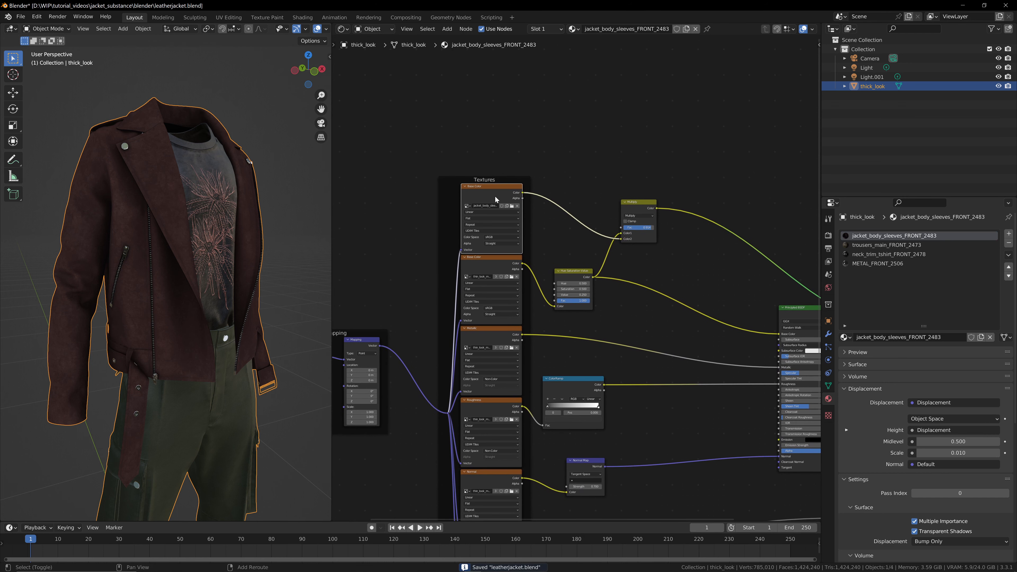
key("shift+d")
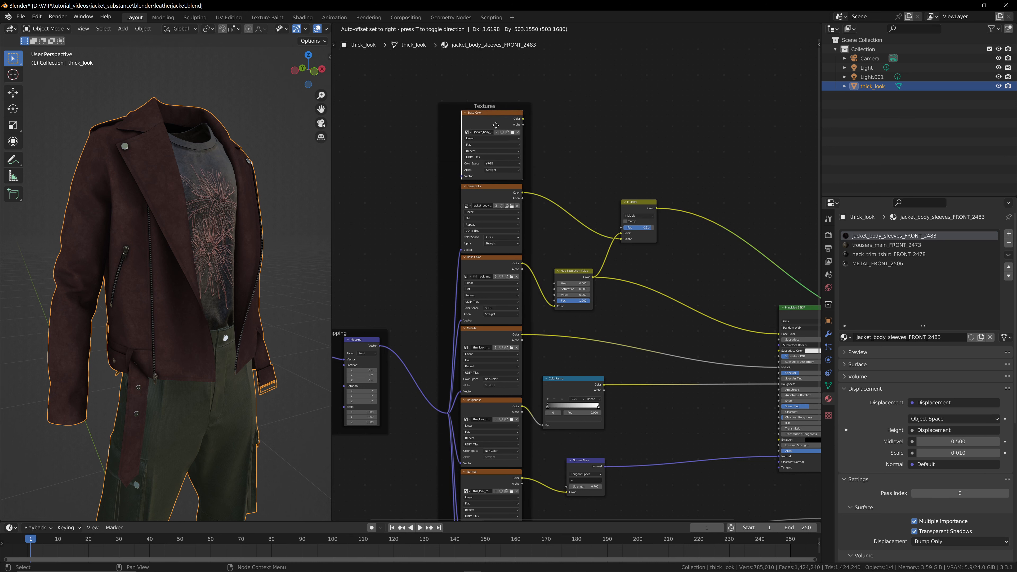
left_click(494, 131)
- Connect the duplicated texture node's Vector input to the Mapping node's shared vector link
left_click_drag(462, 181, 447, 414)
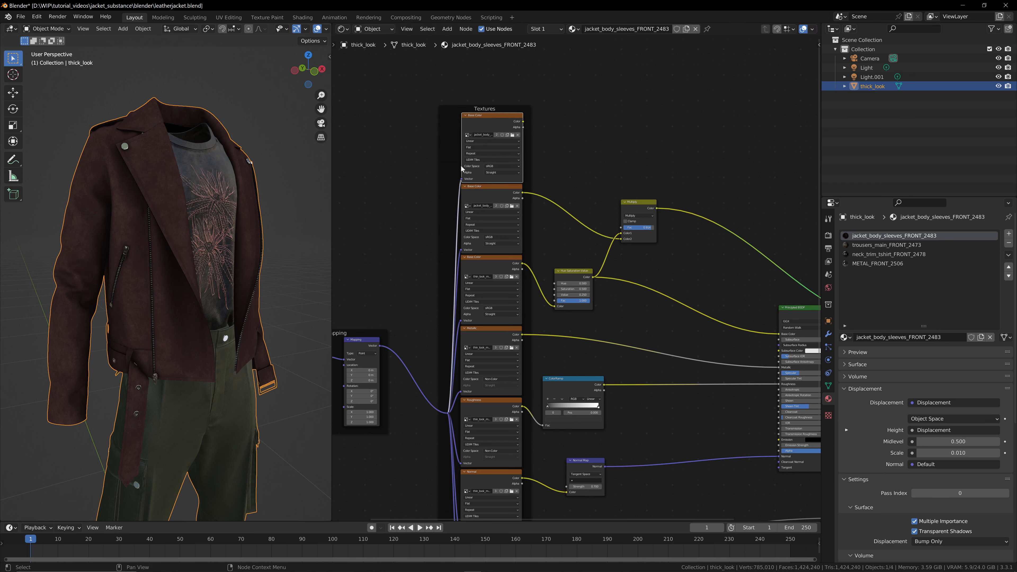
scroll(519, 377, "down", 4)
middle_click_drag(520, 377, 569, 338)
left_click_drag(401, 245, 529, 398)
left_click(497, 283)
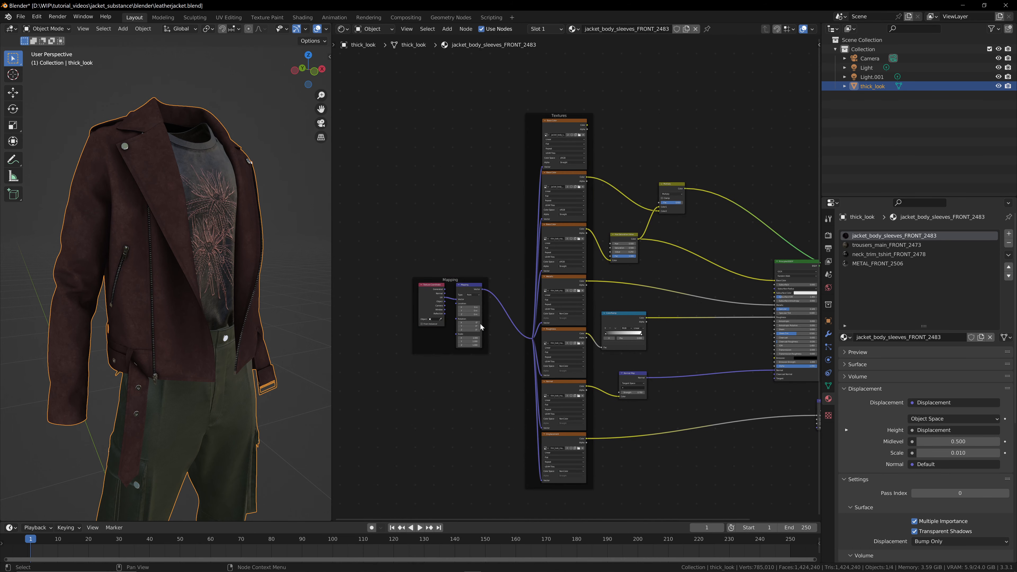
- Load jacket_body_sleeves_FRONT_2483_curvature.1001.png from the mesh_maps folder into the duplicated texture node
scroll(521, 160, "up", 3)
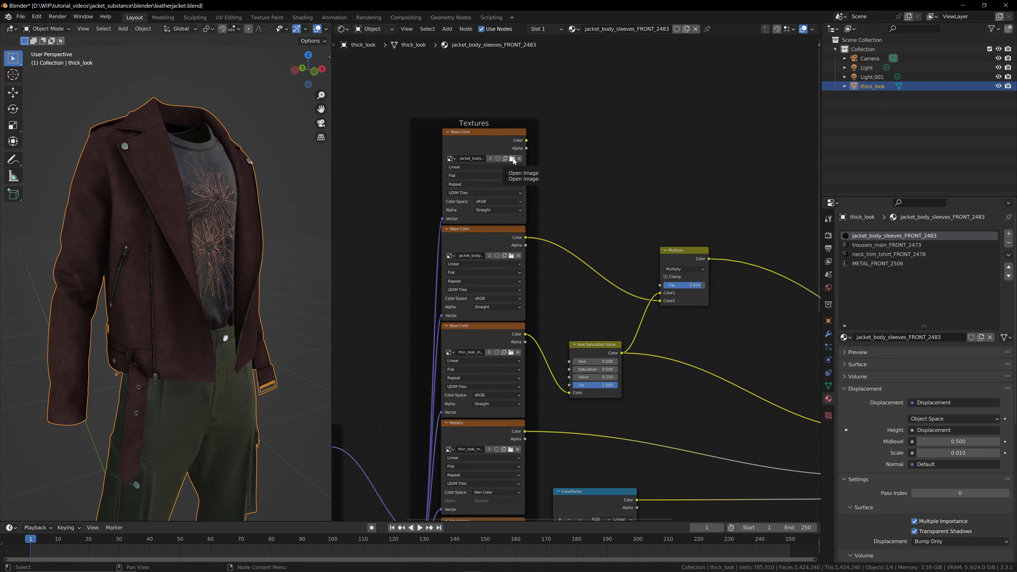
left_click(512, 159)
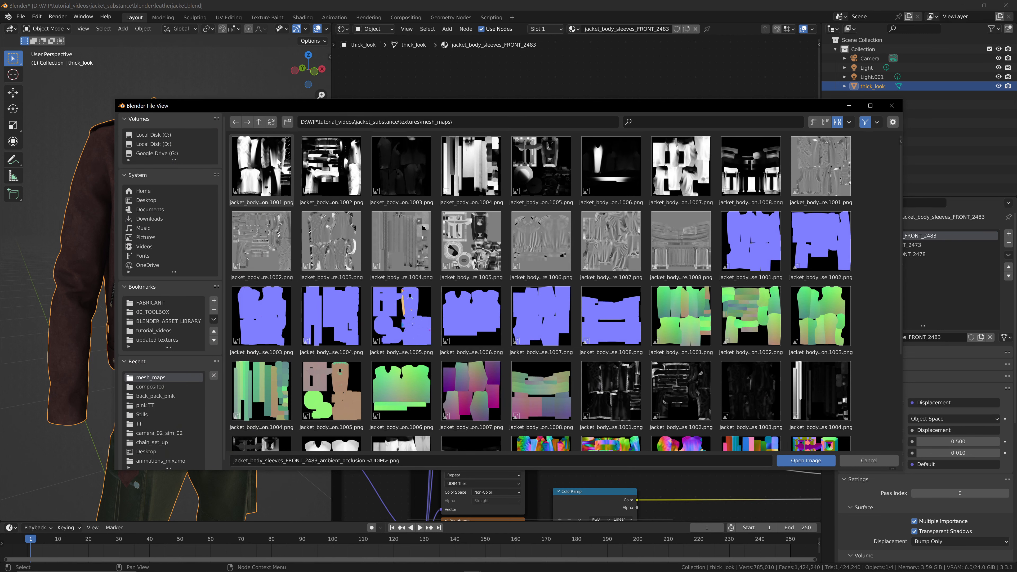
left_click(827, 168)
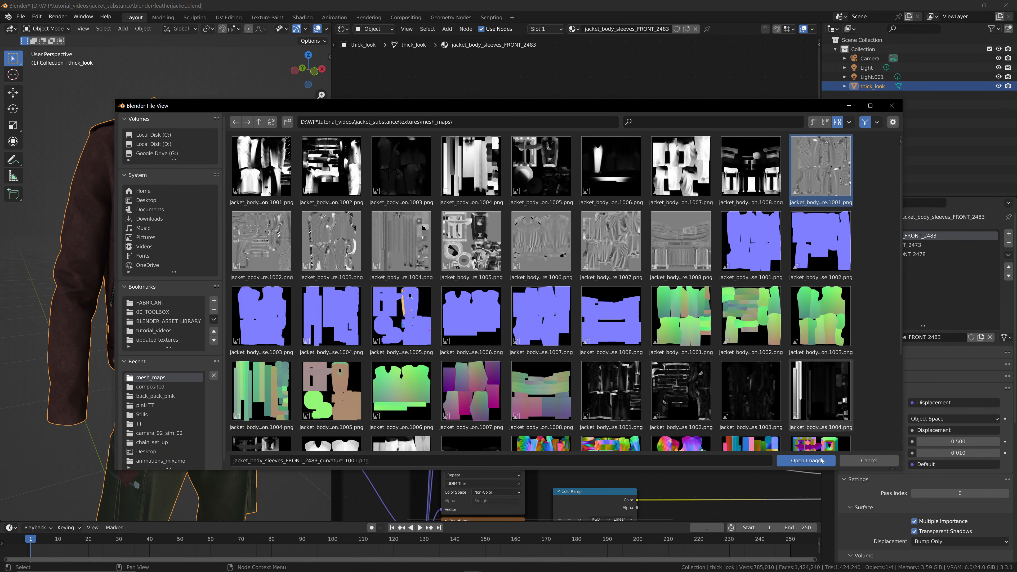
left_click(811, 463)
- Connect the Multiply node's Color output to the Principled BSDF's Base Color
middle_click_drag(603, 199, 474, 159)
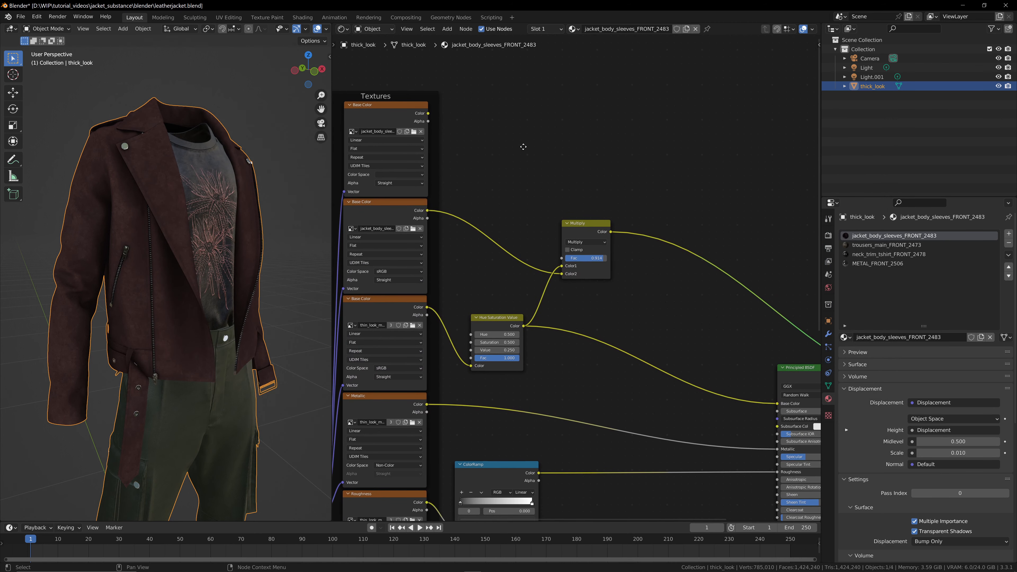
middle_click_drag(618, 161, 482, 141)
scroll(657, 240, "down", 1)
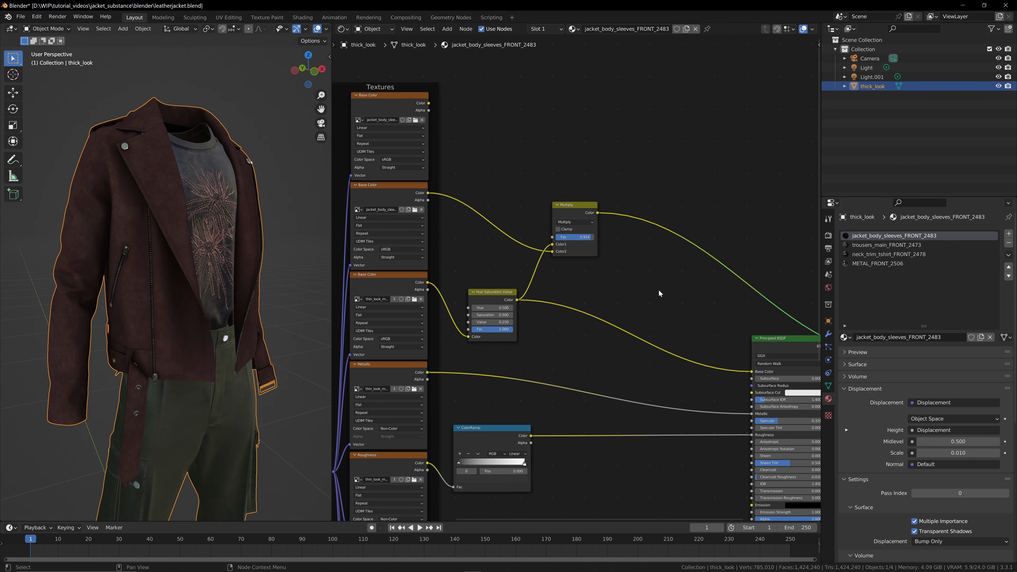
middle_click_drag(653, 283, 596, 246)
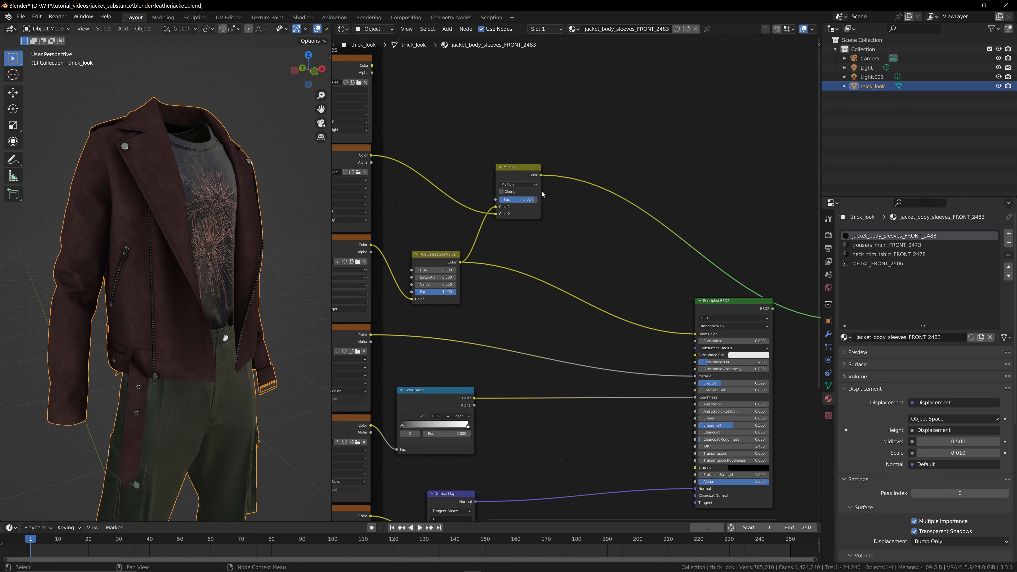
left_click_drag(524, 174, 527, 171)
middle_click_drag(622, 250, 587, 213)
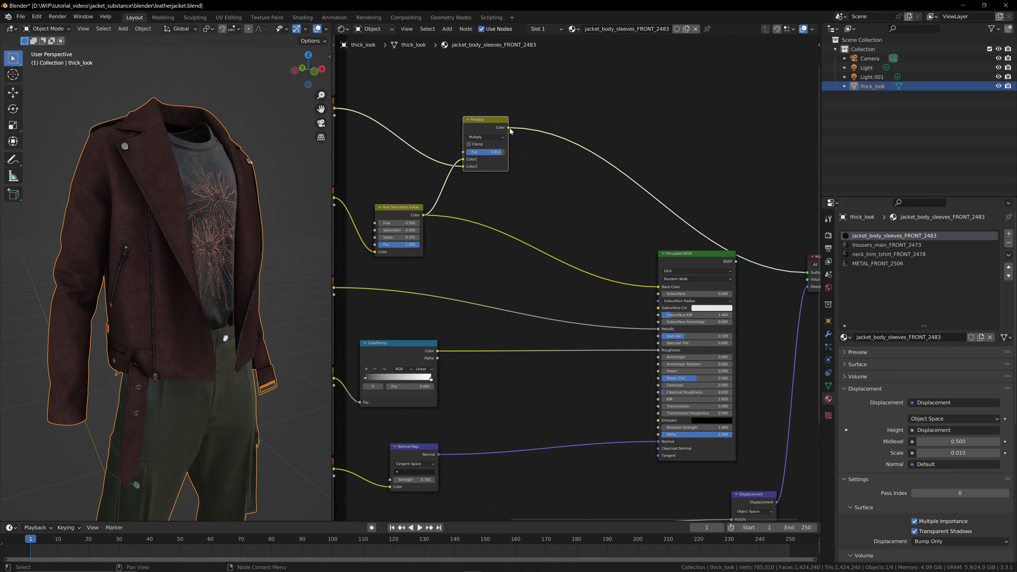
left_click_drag(509, 127, 659, 287)
- Trace the color chain from the ambient occlusion and base color textures through Hue Saturation Value and Multiply to Base Color
middle_click_drag(510, 231, 614, 244)
left_click(395, 117)
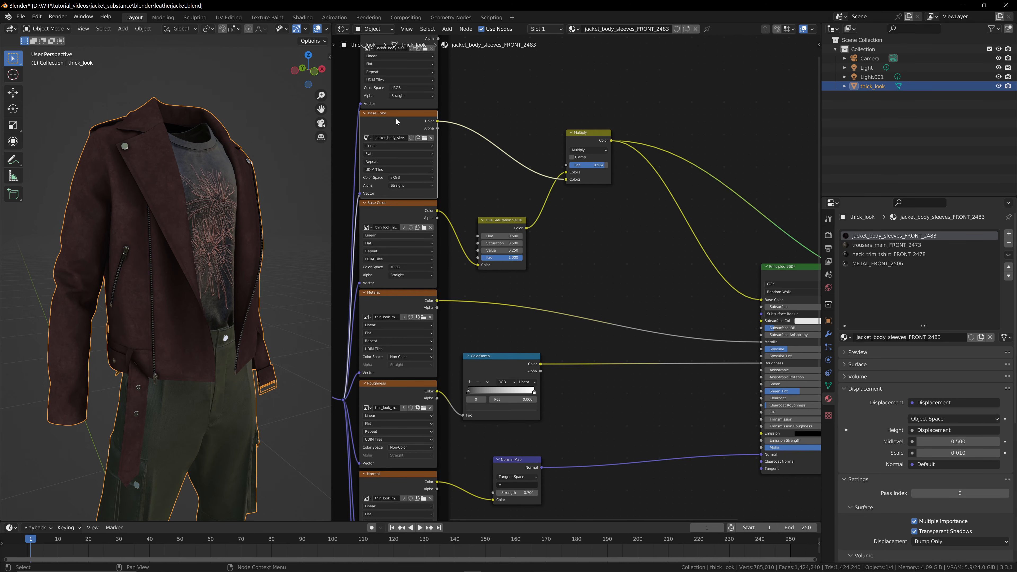
left_click(397, 207)
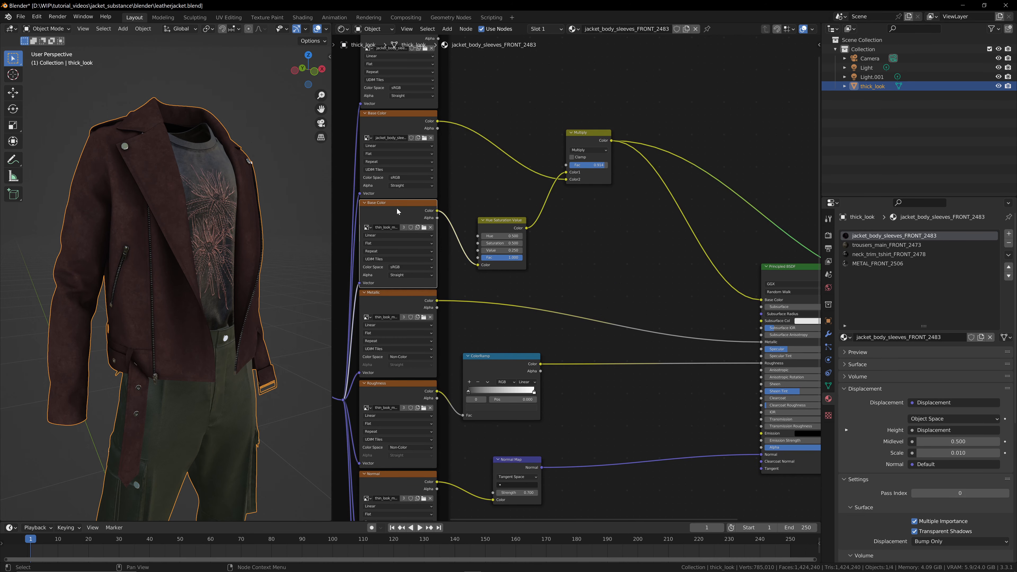
left_click(498, 224)
left_click(590, 143)
middle_click_drag(761, 307, 659, 290)
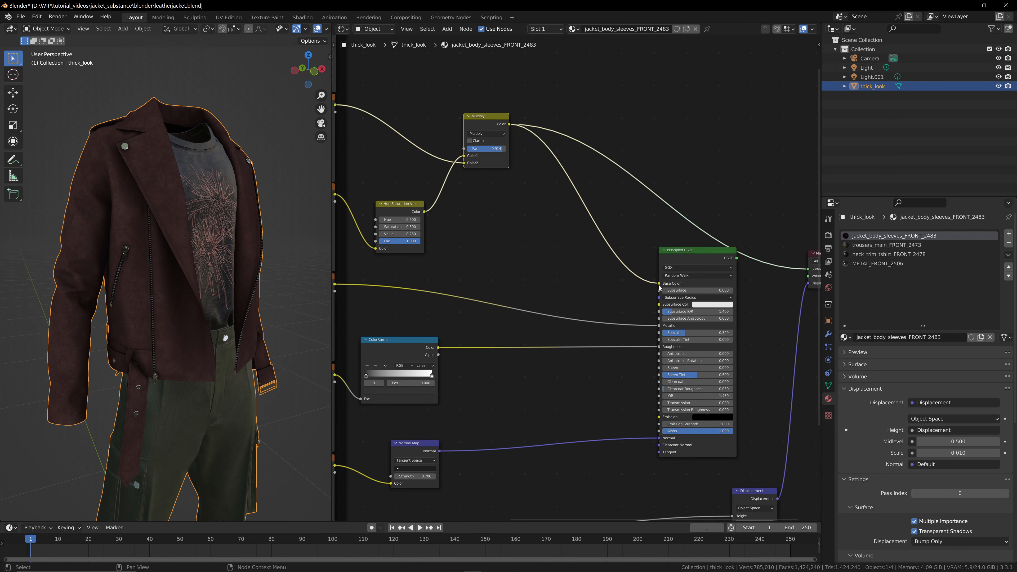
middle_click_drag(619, 277, 574, 272)
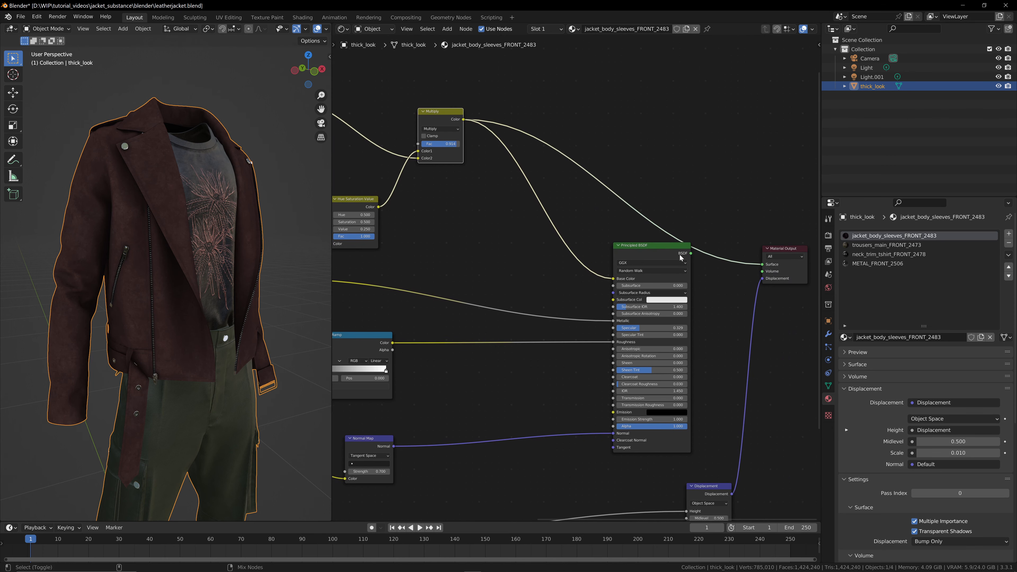
- Connect the Principled BSDF to the Material Output's Surface, comparing the full shader with the raw Multiply color
left_click(686, 260, "ctrl+shift")
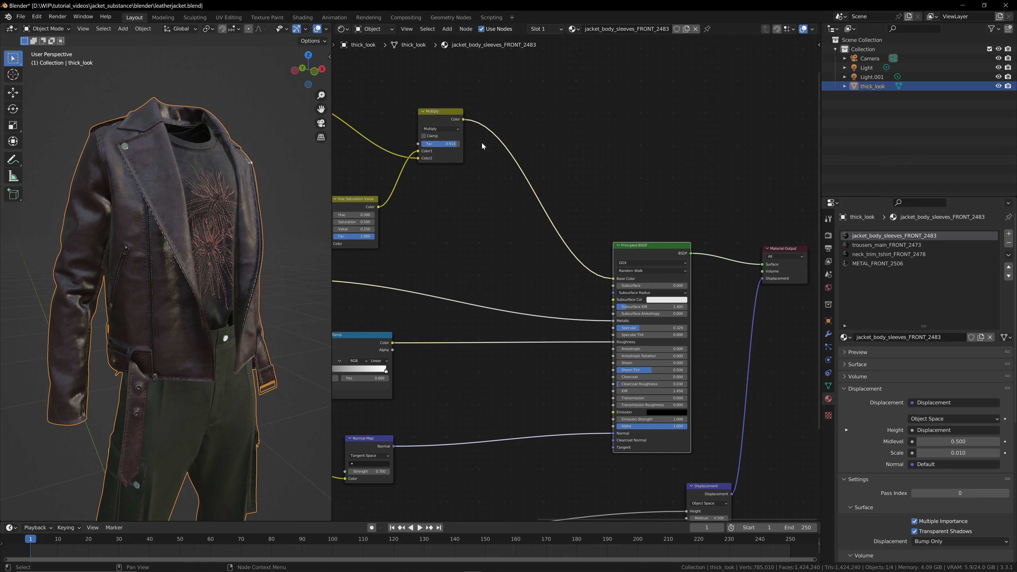
left_click_drag(463, 120, 762, 264)
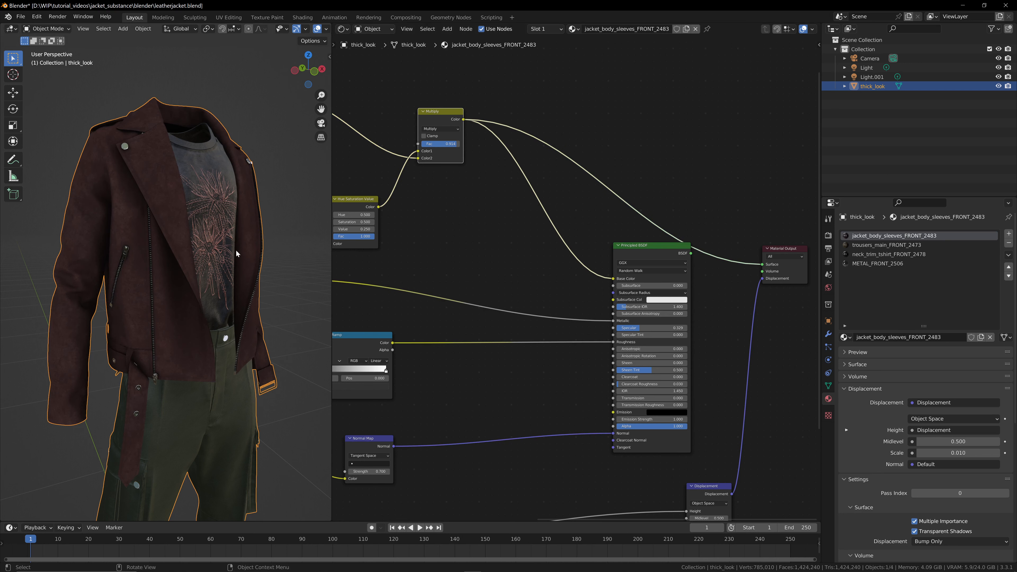
mouse_move(690, 253)
left_mouse_down()
mouse_move(738, 197)
mouse_move(768, 267)
left_mouse_up()
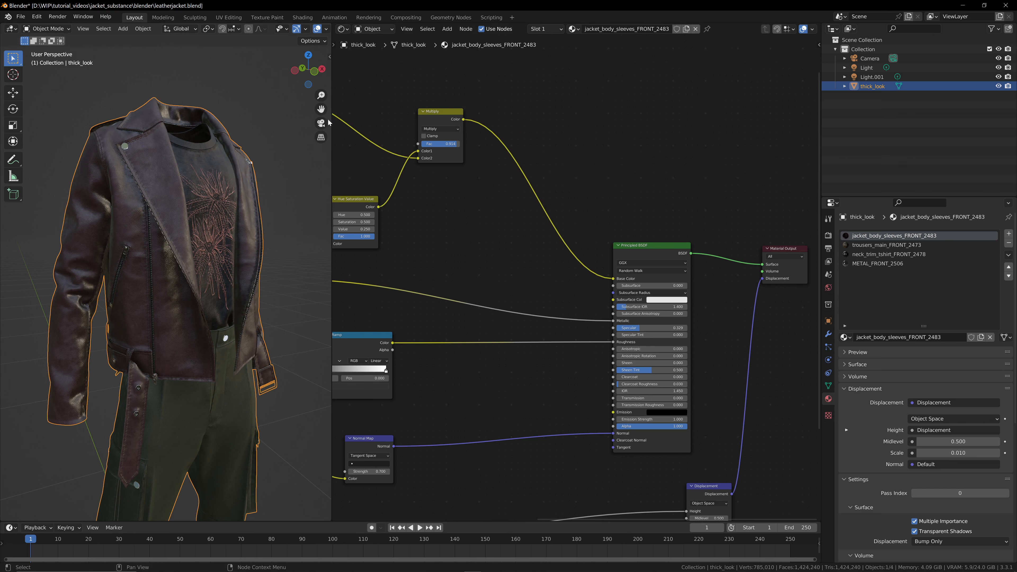
- Fine-tune the Multiply node's factor and check the shaded jacket from another angle
mouse_move(192, 264)
middle_mouse_down()
mouse_move(244, 266)
mouse_move(198, 257)
middle_mouse_up()
middle_click_drag(494, 192, 563, 196)
mouse_move(525, 151)
left_mouse_down()
mouse_move(490, 151)
mouse_move(525, 150)
left_mouse_up()
left_click_drag(309, 70, 298, 71)
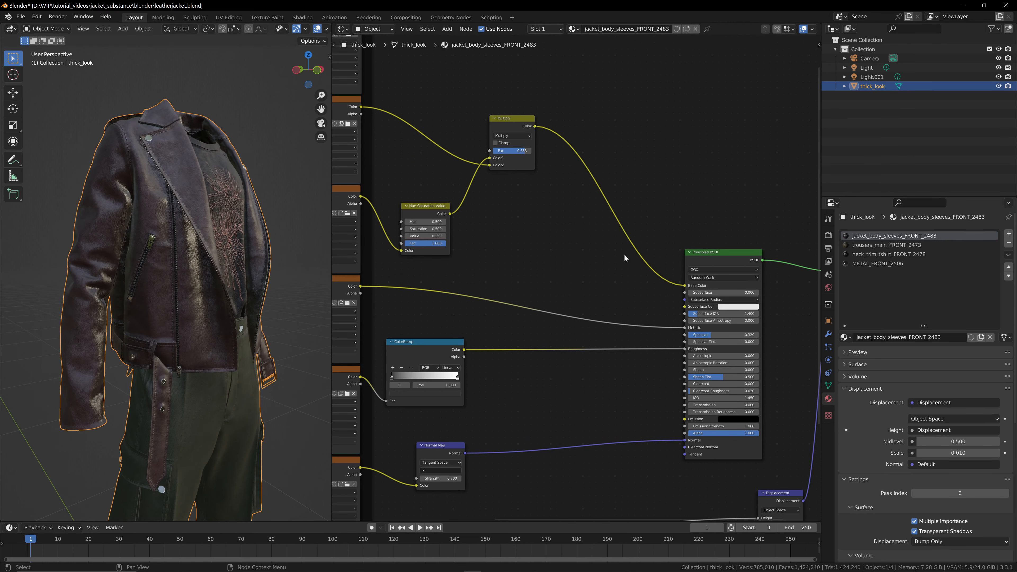
- Duplicate the Multiply node above the original and connect the curvature texture's Color output to the copy's Color2
middle_click_drag(612, 247, 595, 282)
middle_click_drag(537, 203, 548, 229)
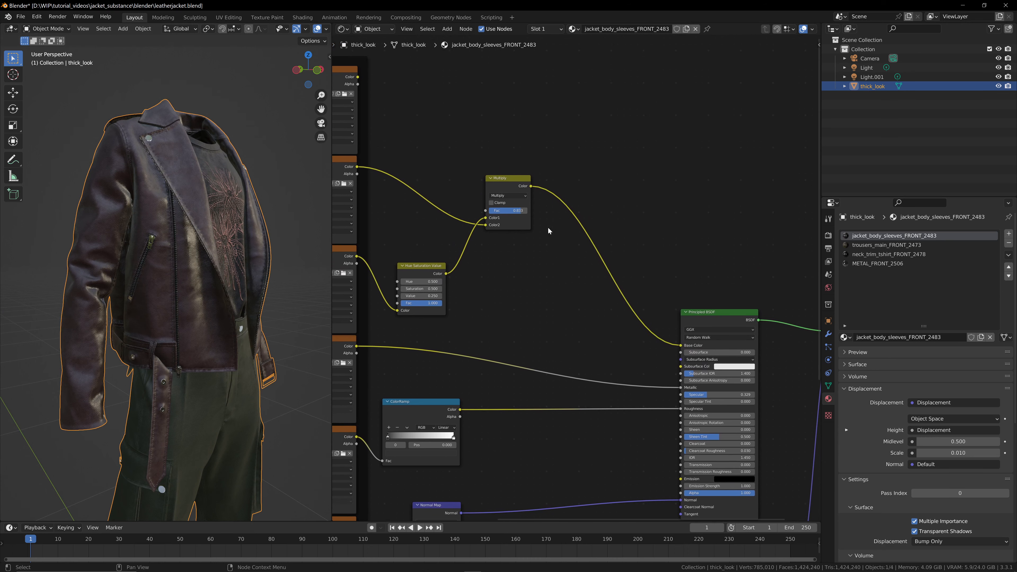
middle_click_drag(471, 129, 507, 117)
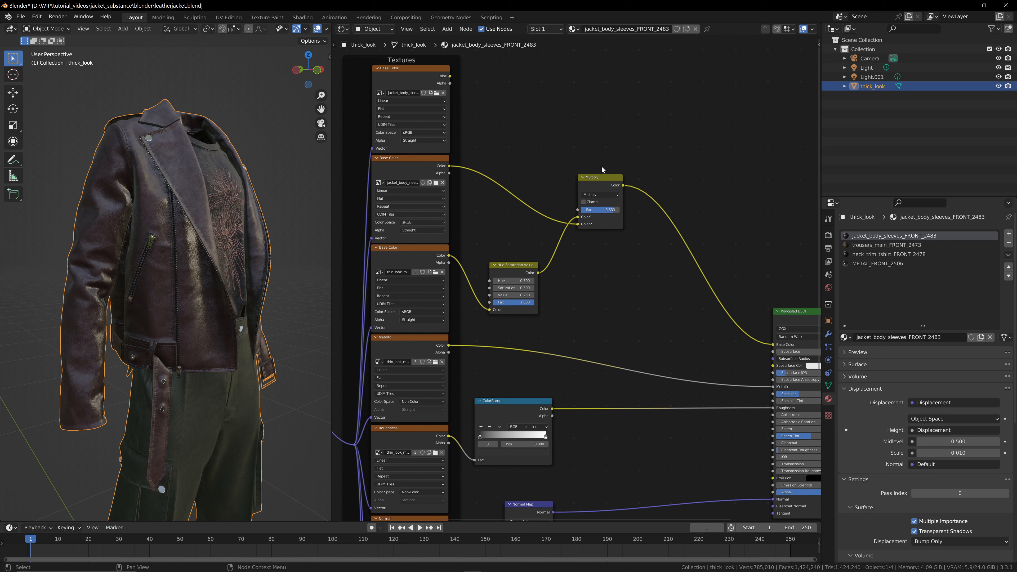
left_click(598, 180)
key("shift+d")
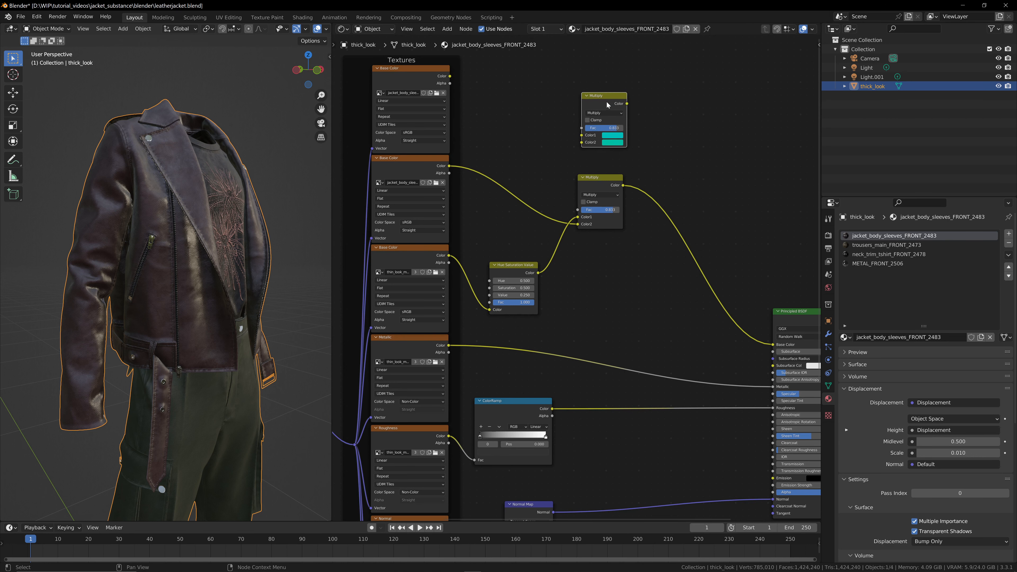
left_click(668, 102)
middle_click_drag(571, 238, 545, 256)
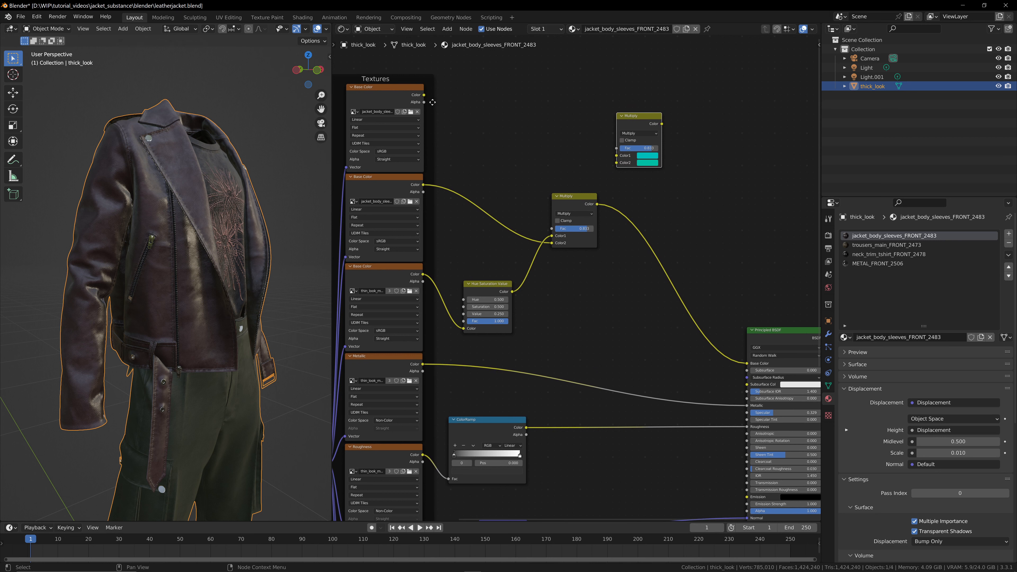
left_click_drag(423, 95, 616, 163)
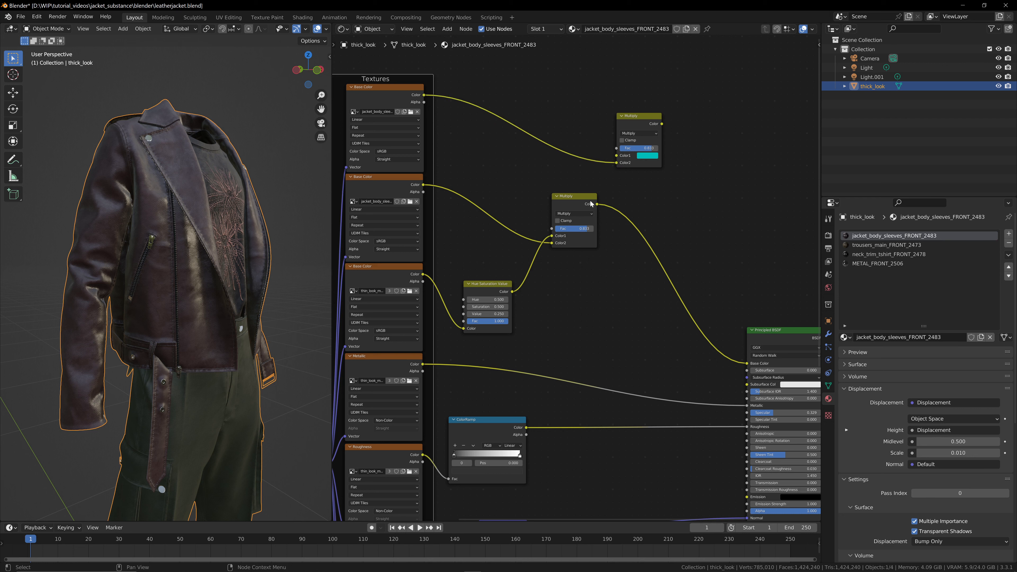
- Connect the first Multiply node's Color output to the duplicate's Color1 and the duplicate's Color output to the Principled BSDF's Base Color
left_click_drag(597, 205, 619, 160)
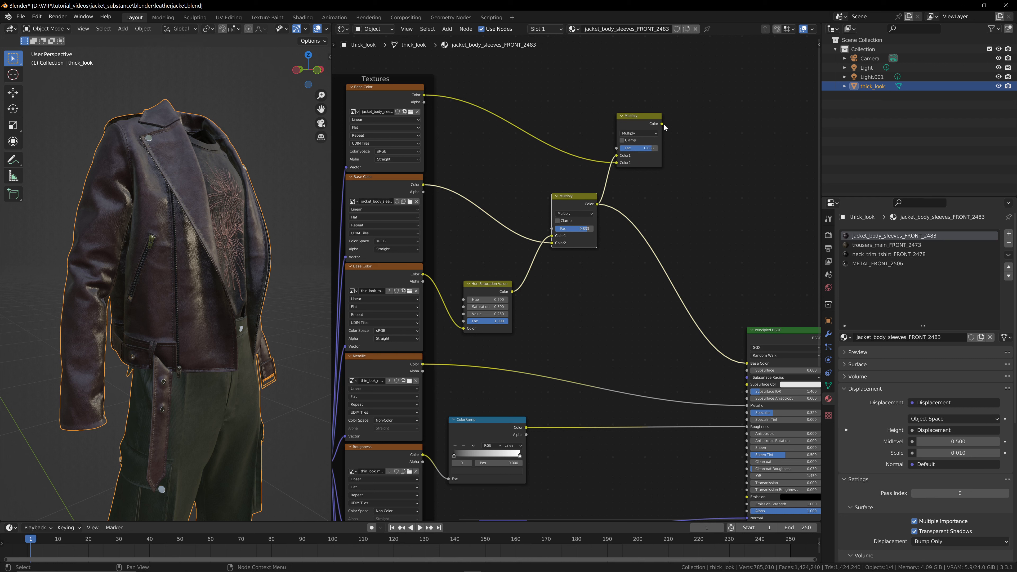
left_click_drag(658, 124, 746, 363)
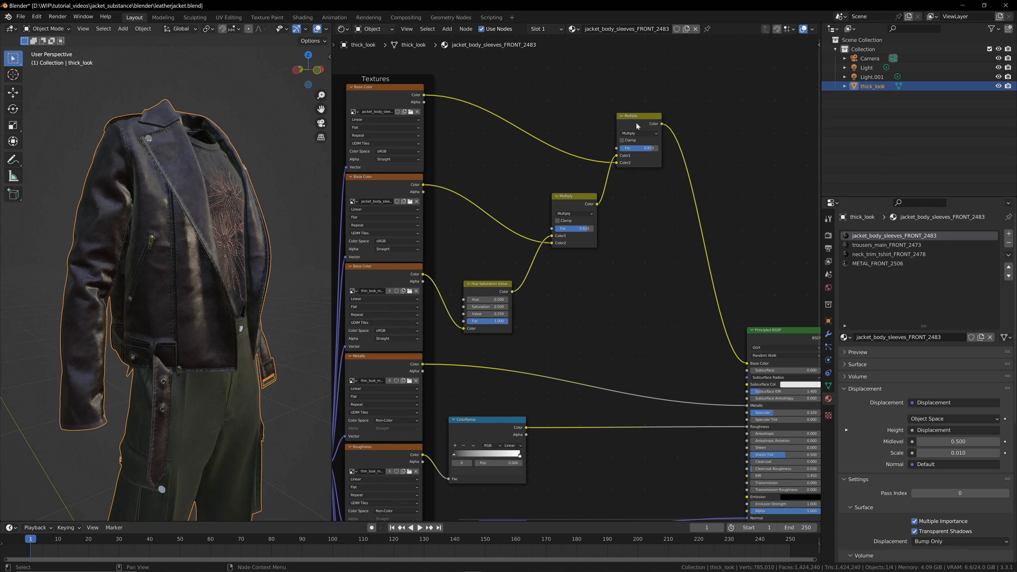
left_click_drag(630, 124, 633, 136)
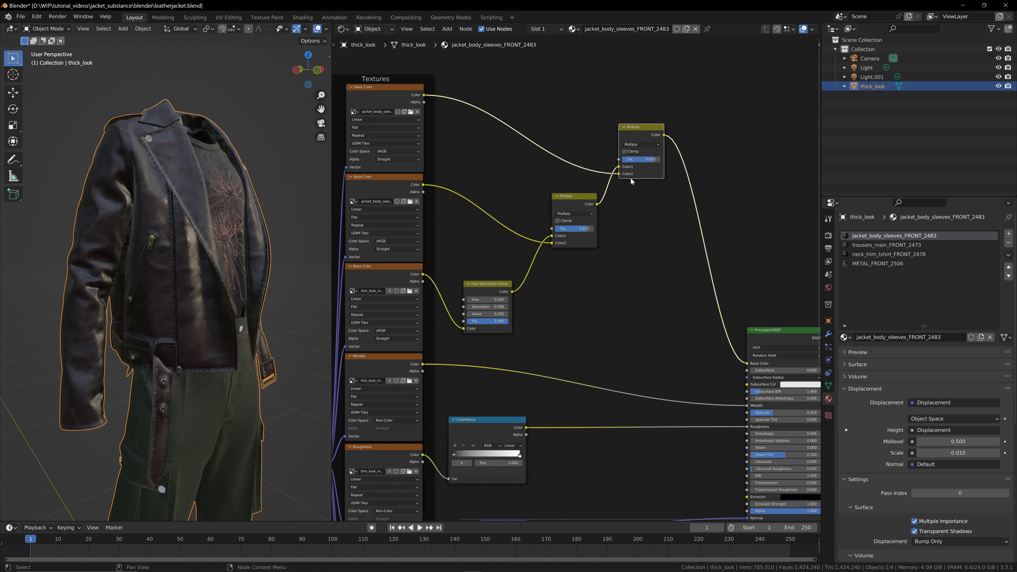
middle_click_drag(664, 327, 556, 312)
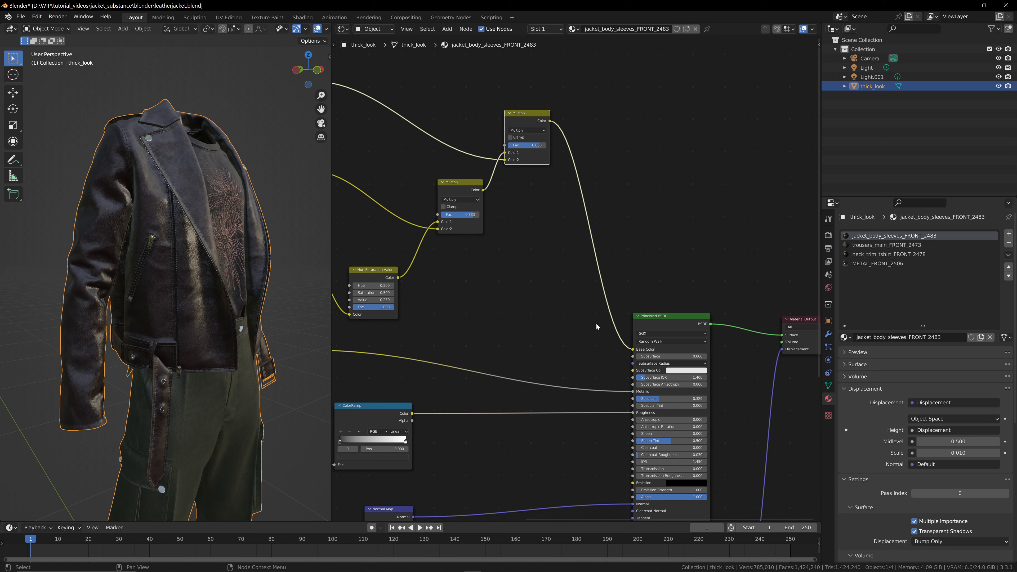
left_click_drag(660, 318, 662, 320)
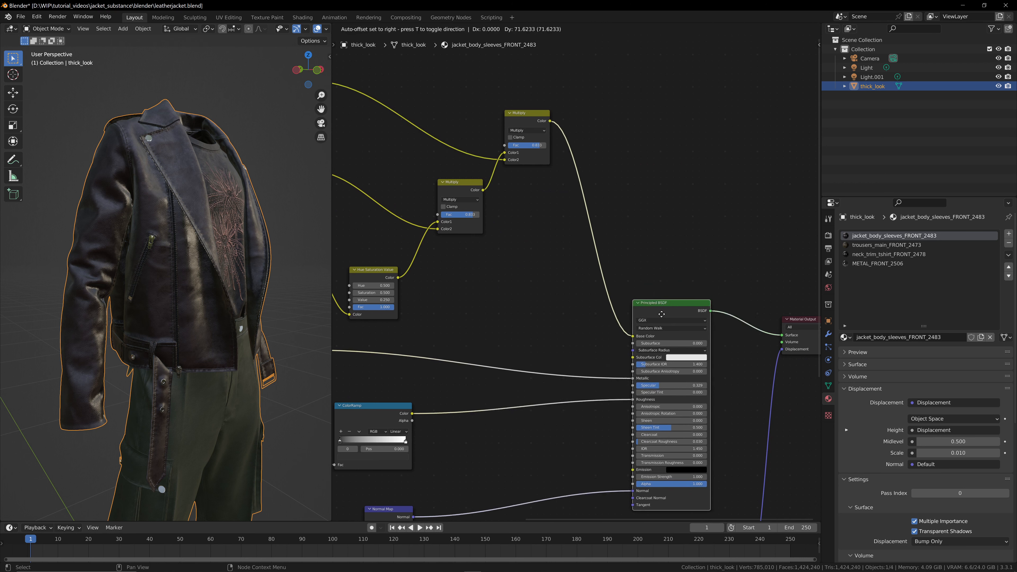
- Preview the second Multiply node's raw color on the jacket and set its factor to 0.486
key("ctrl")
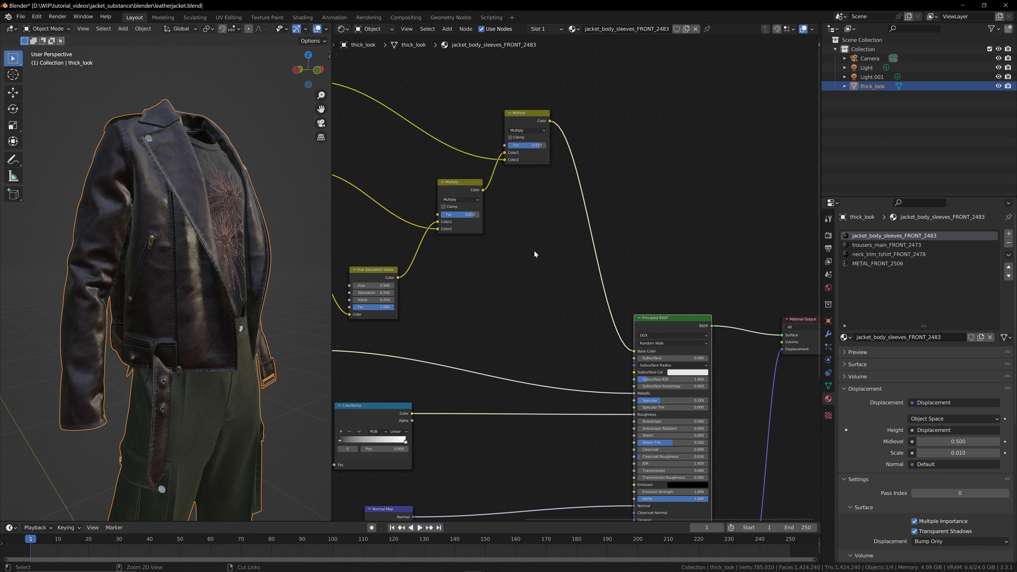
key("shift")
left_click(544, 124, "ctrl+shift")
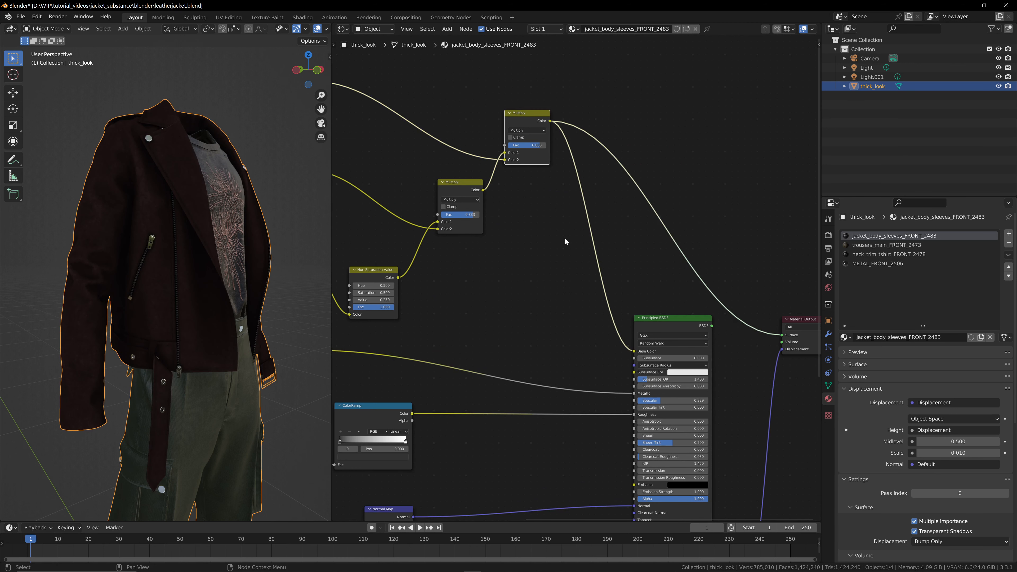
middle_click_drag(518, 214, 579, 216)
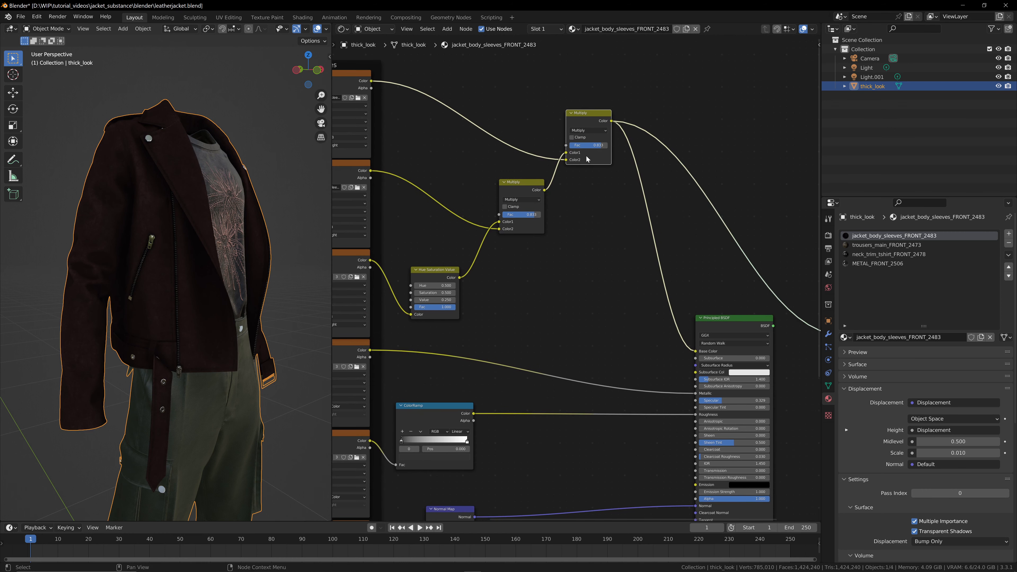
mouse_move(602, 145)
left_mouse_down()
mouse_move(569, 145)
mouse_move(607, 145)
mouse_move(572, 145)
mouse_move(601, 145)
mouse_move(587, 145)
left_mouse_up()
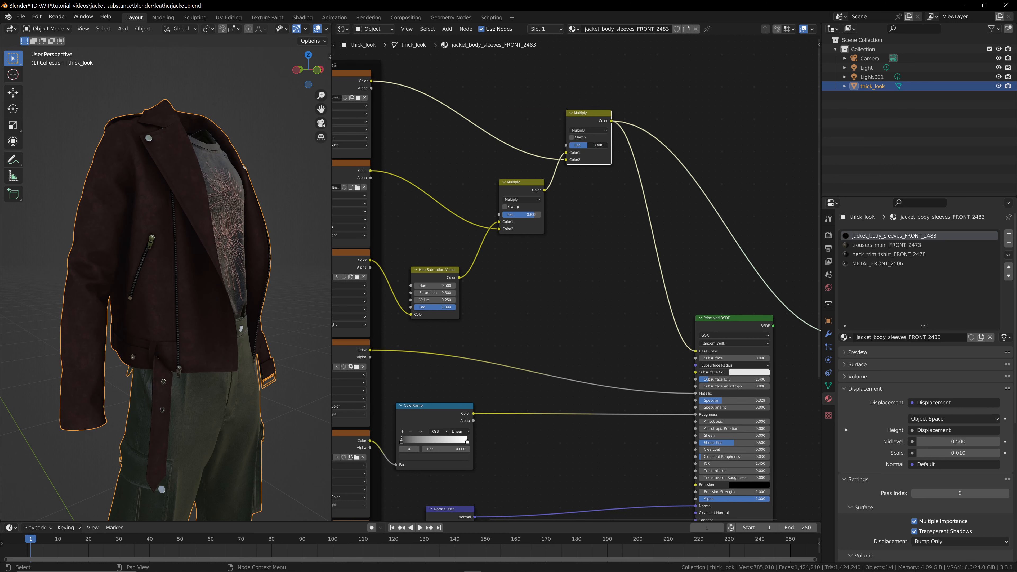
- Preview the curvature texture alone on the jacket, and reconnect the Principled BSDF to the Material Output's Surface
middle_click_drag(348, 81, 384, 86)
left_click(372, 84)
left_click(610, 123)
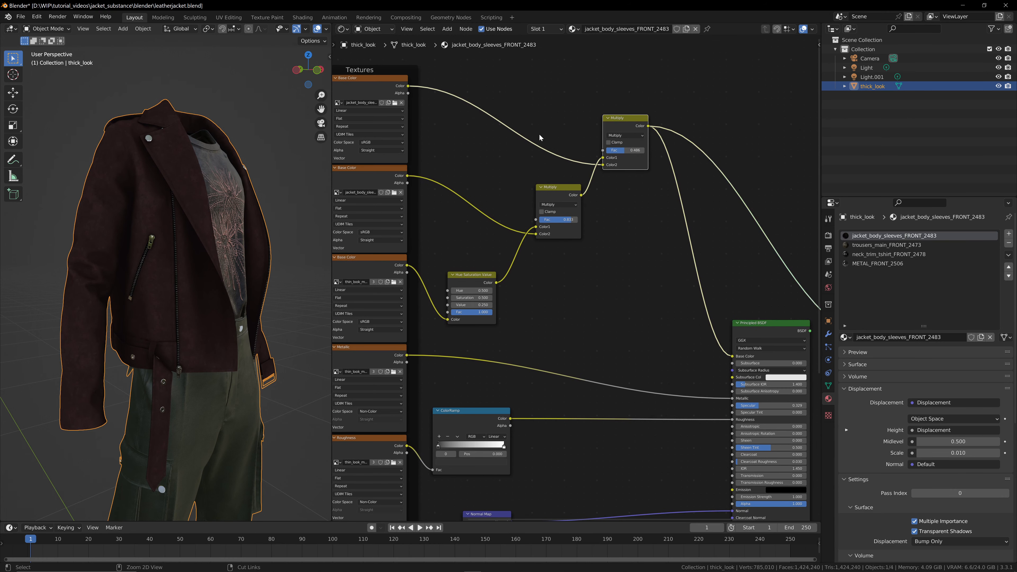
left_click(399, 88, "ctrl+shift")
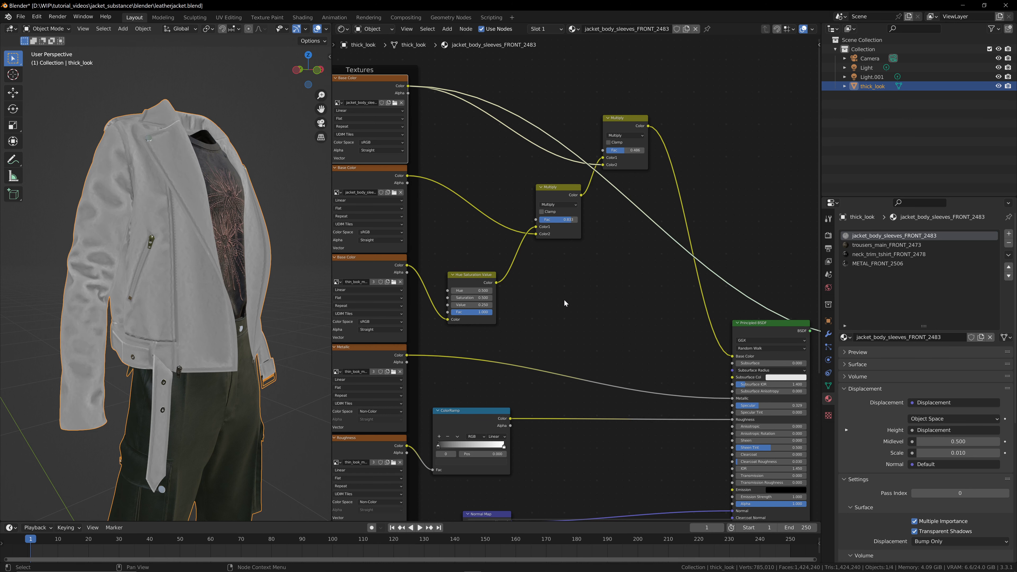
middle_click_drag(538, 277, 486, 279)
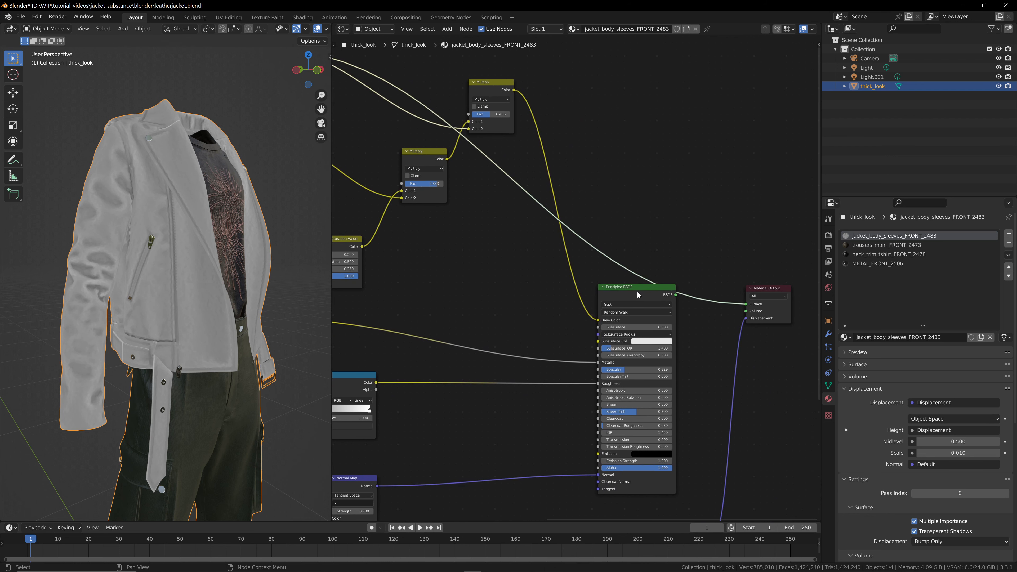
left_click(669, 297, "ctrl+shift")
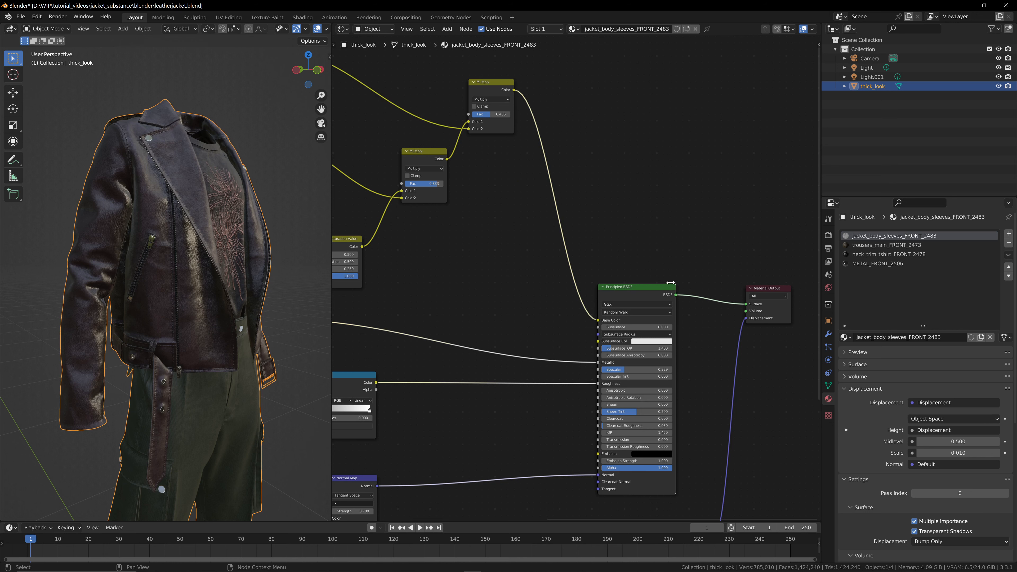
- Insert a ColorRamp node between the curvature texture and the second Multiply node's Color2 input
middle_click_drag(629, 243, 671, 231)
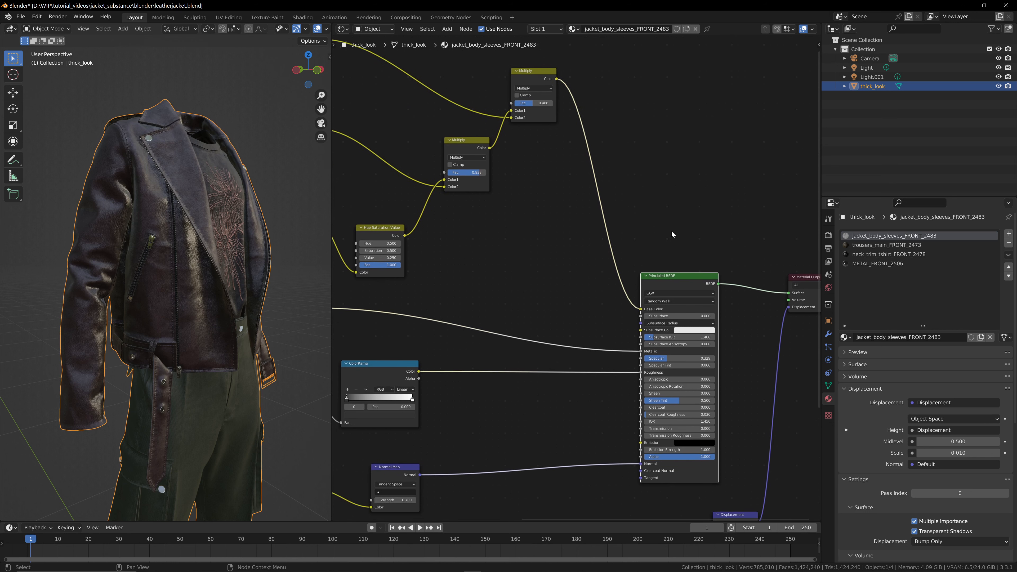
middle_click_drag(527, 230, 579, 306)
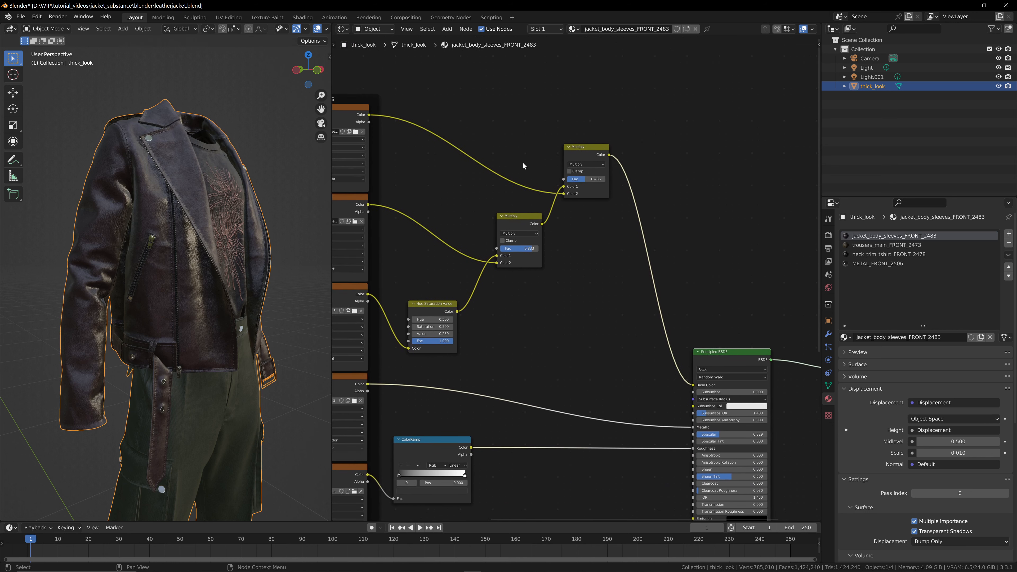
key("shift+a")
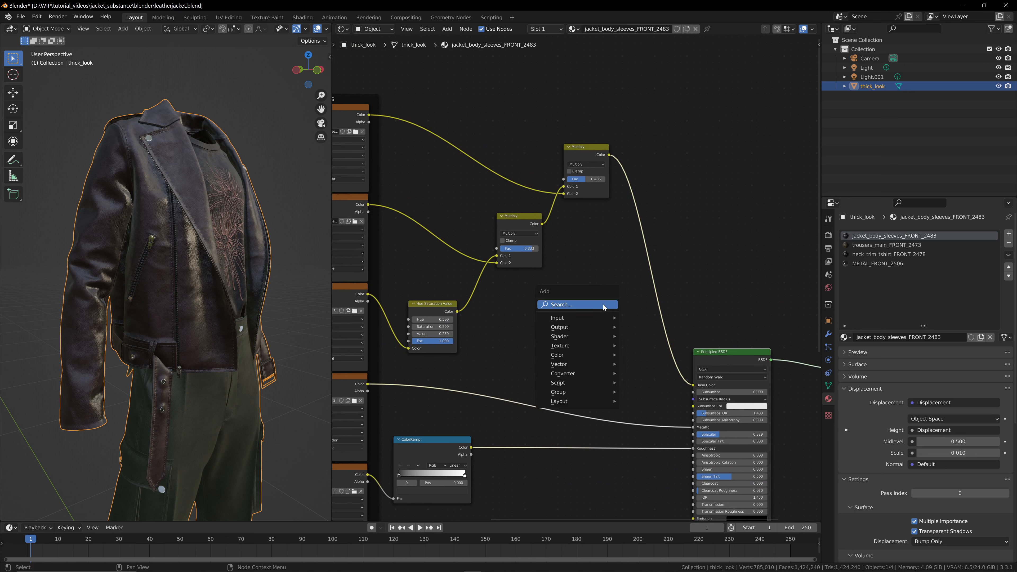
left_click(602, 305)
type("ramp")
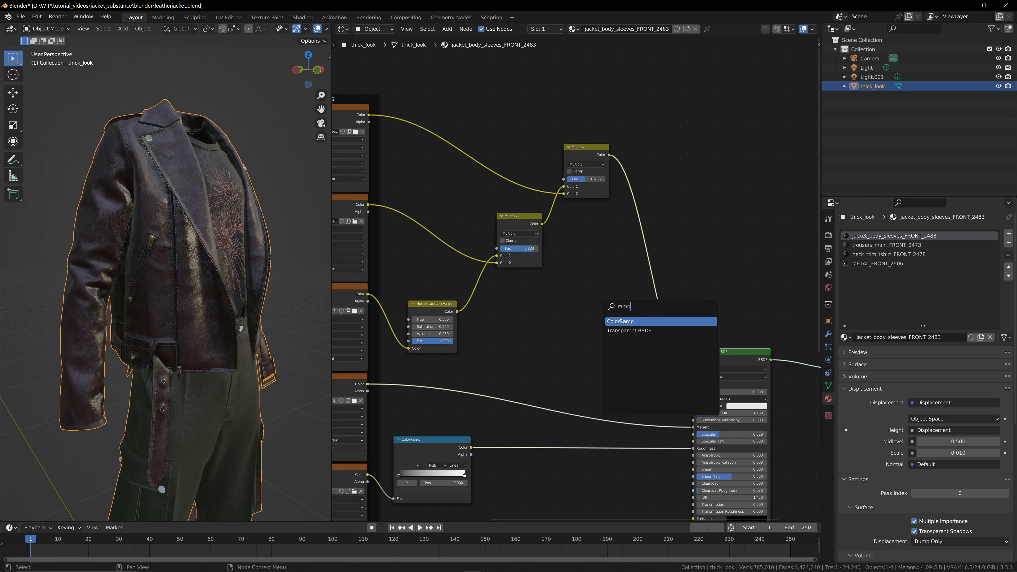
key("Return")
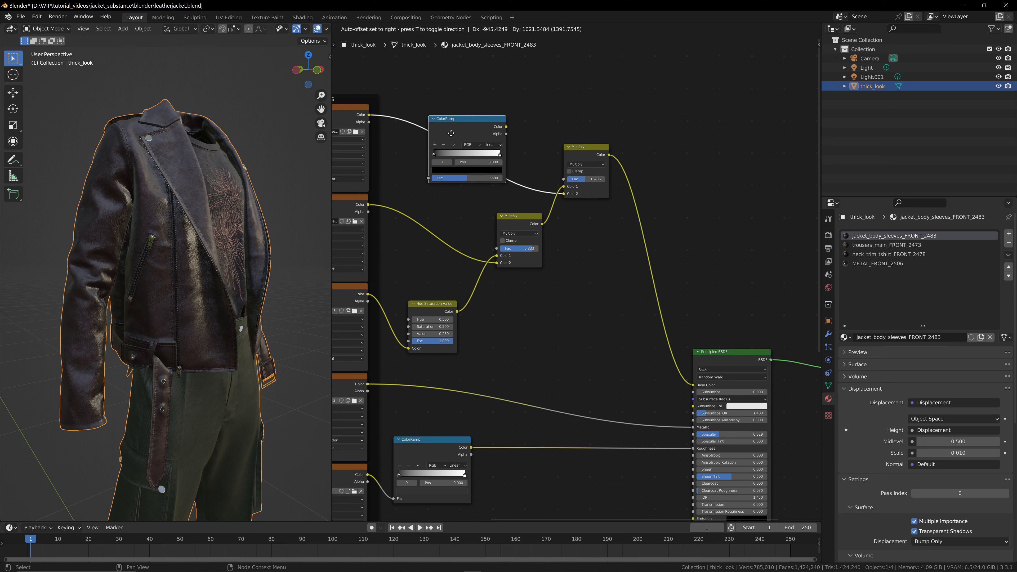
left_click(451, 133)
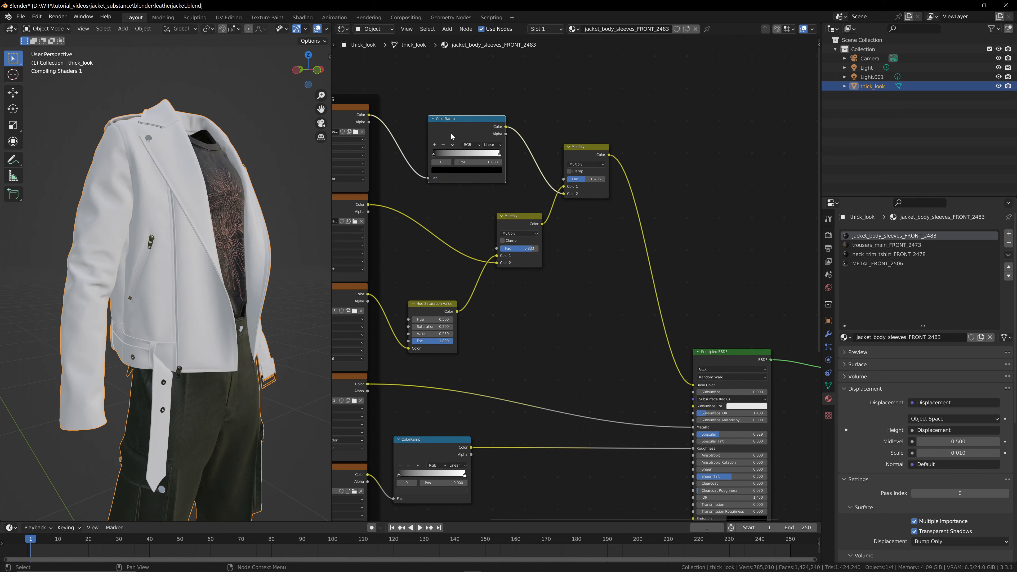
- Preview the curvature ColorRamp on the jacket while bringing its white stop toward the middle and its black stop to 0.119
middle_click_drag(545, 107, 620, 87)
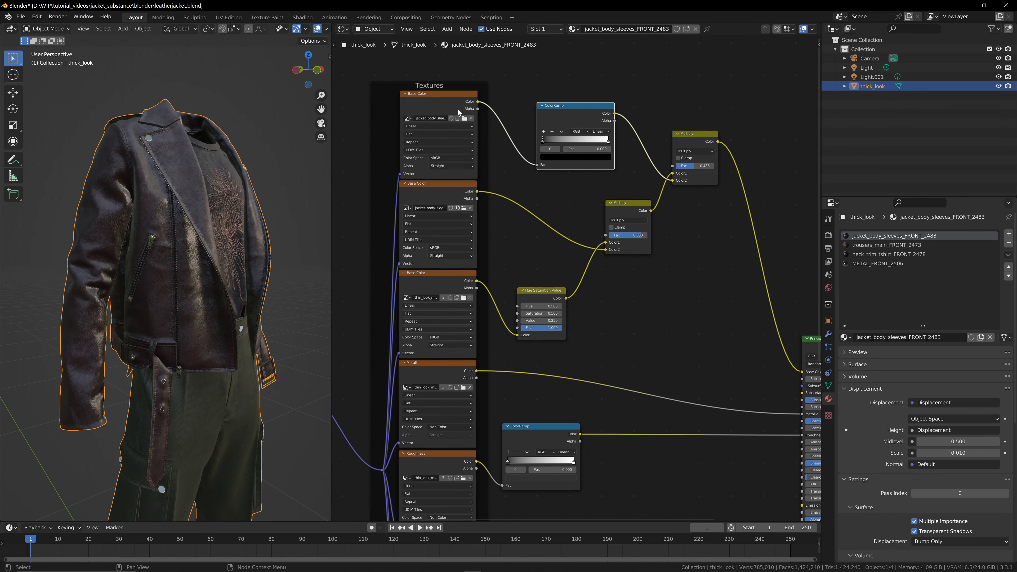
left_click(430, 101)
left_click(559, 106)
left_click(692, 136)
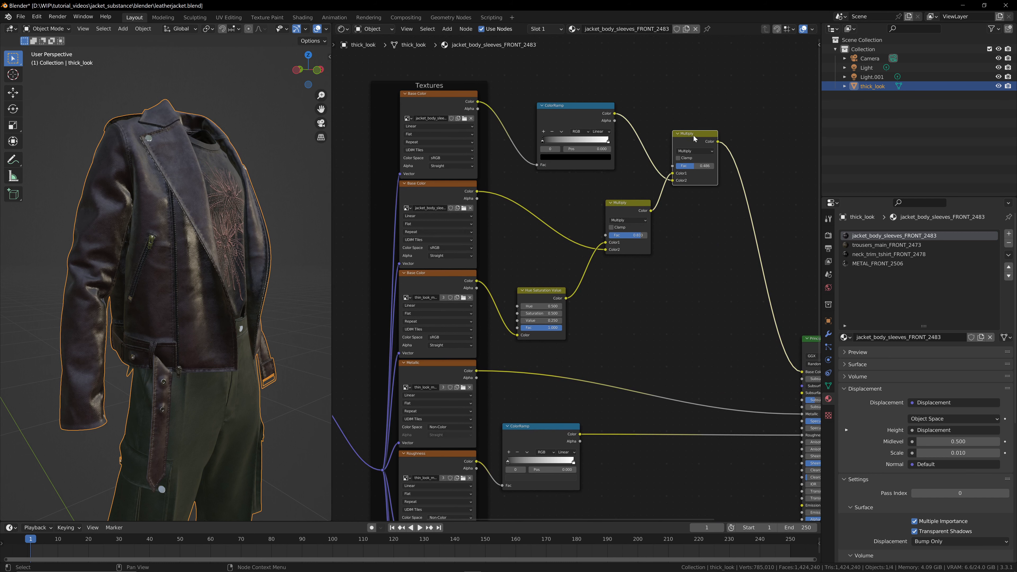
middle_click_drag(733, 368, 682, 338)
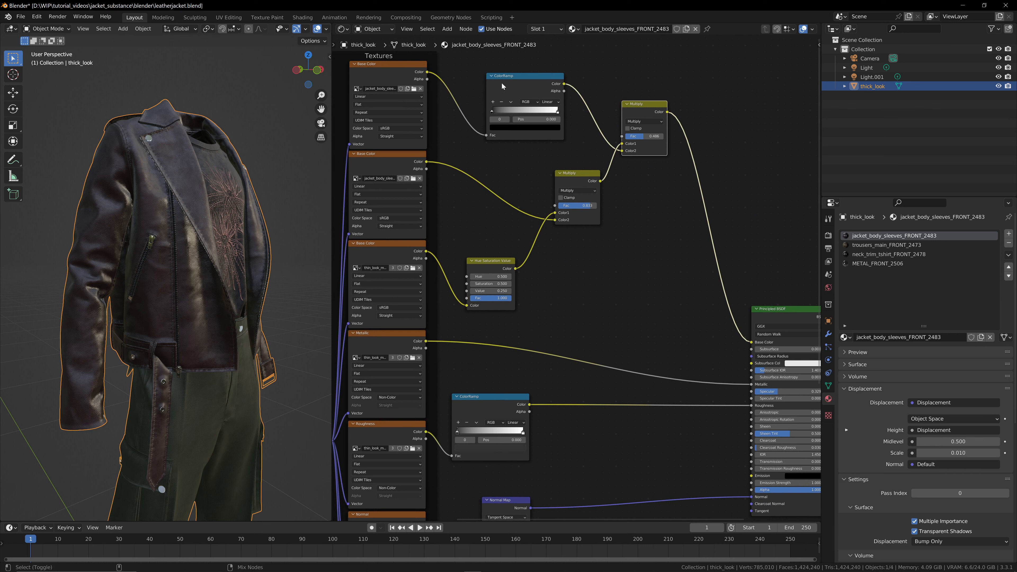
left_click(534, 89, "ctrl+shift")
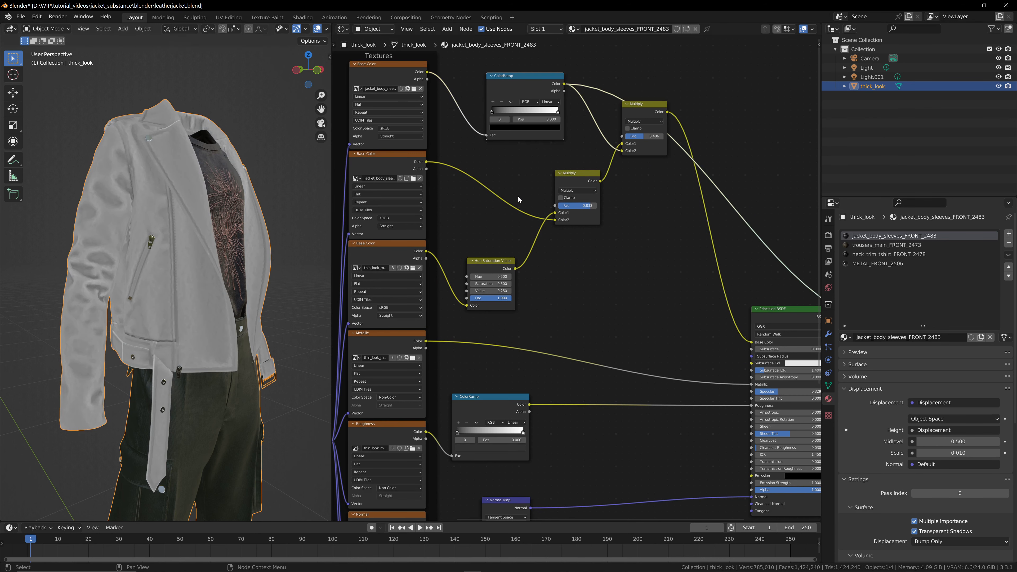
left_click_drag(558, 112, 522, 115)
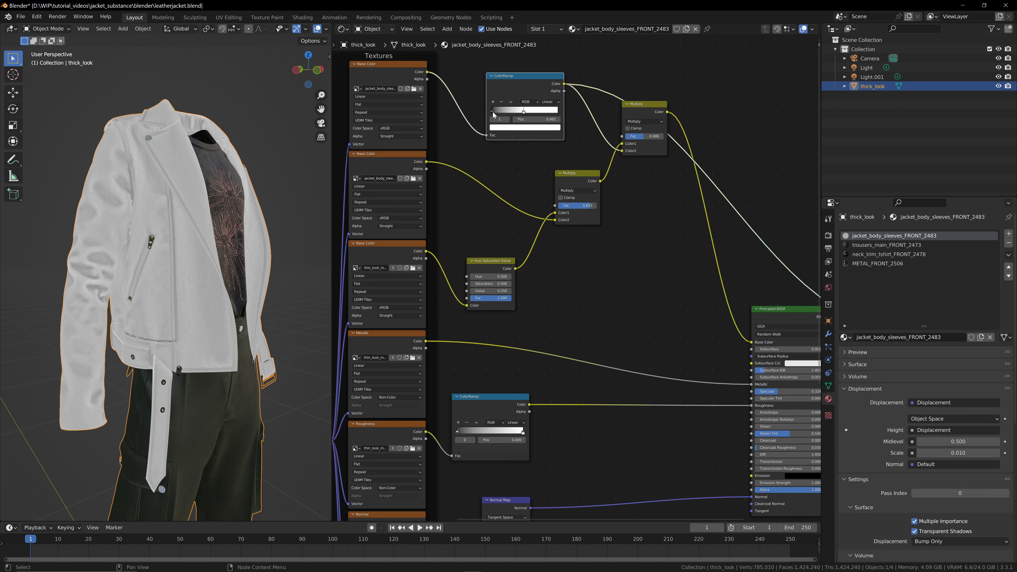
mouse_move(501, 115)
left_mouse_down()
mouse_move(522, 114)
mouse_move(501, 116)
left_mouse_up()
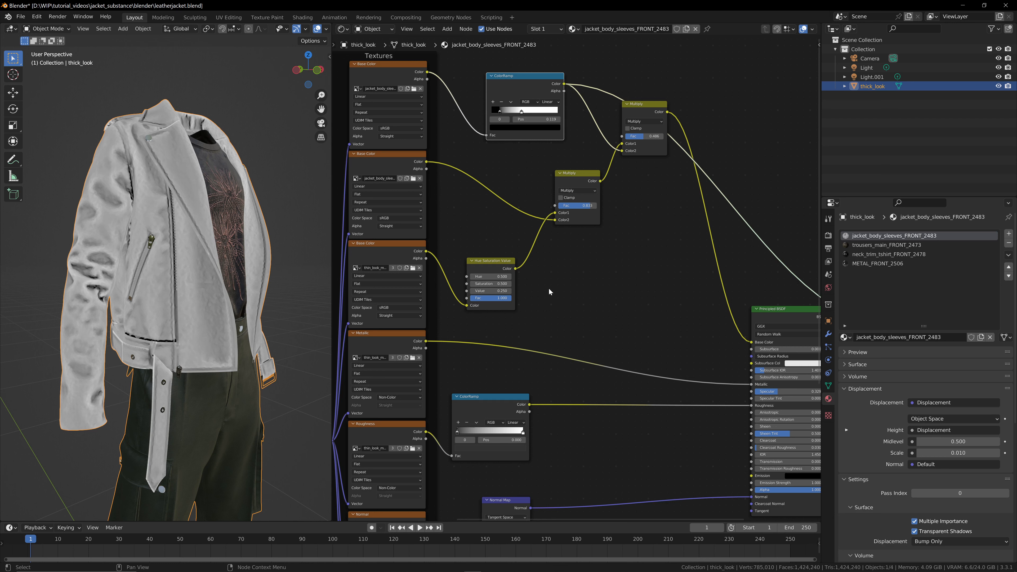
- Reconnect the Principled BSDF to the Material Output's Surface and view the fully shaded jacket from the front
middle_click_drag(558, 305, 510, 292)
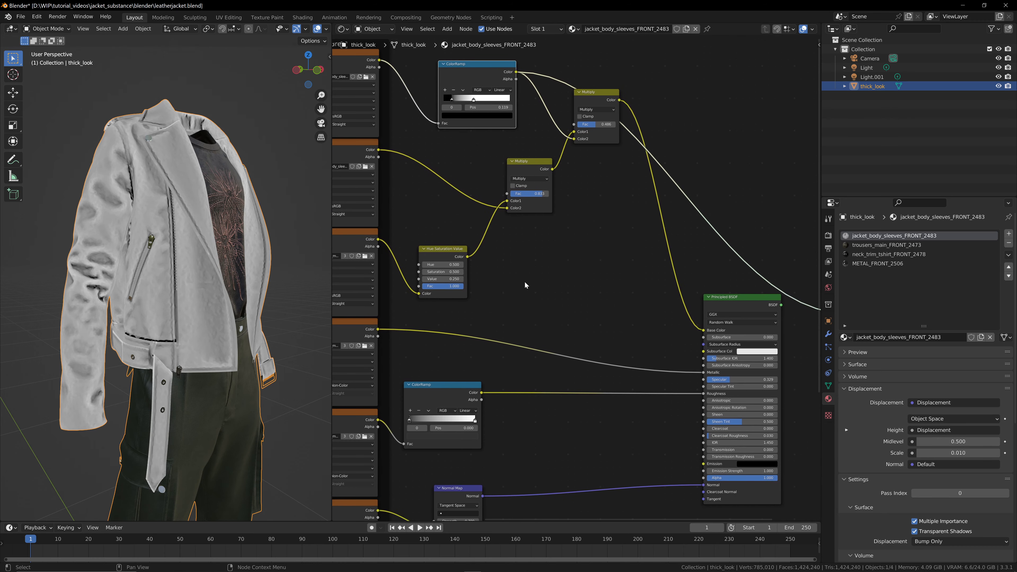
left_click(769, 307, "ctrl+shift")
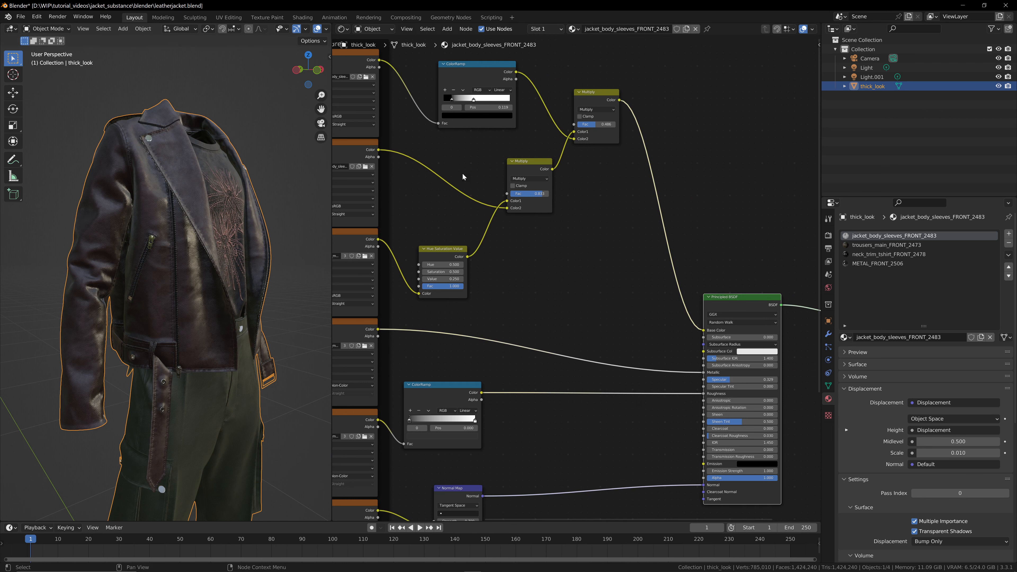
mouse_move(308, 70)
left_mouse_down()
mouse_move(294, 71)
mouse_move(321, 73)
left_mouse_up()
scroll(612, 185, "up", 2)
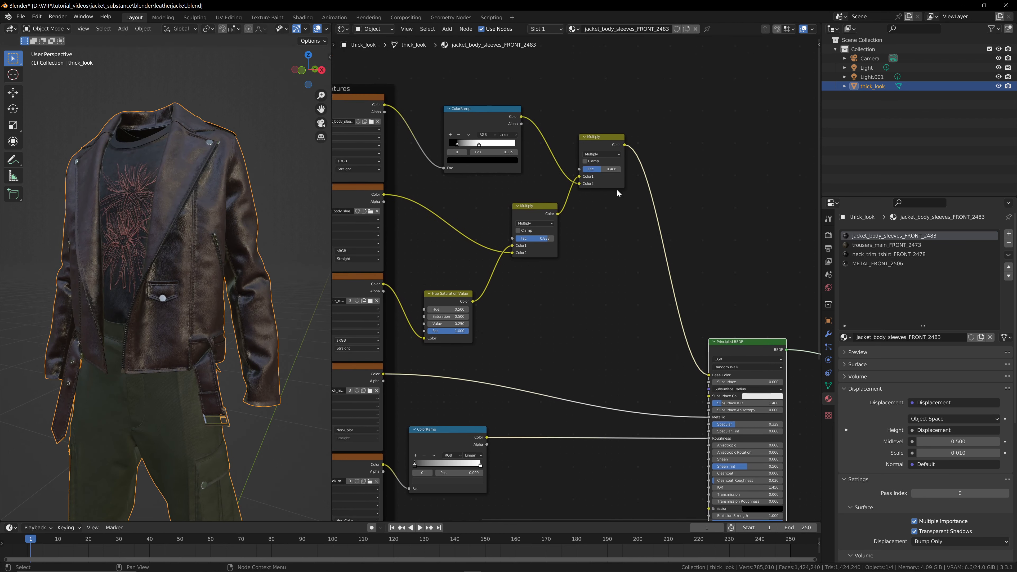
- Set the second Multiply node's factor to 0.595 and the curvature ColorRamp's white stop position to 0.262
middle_click_drag(609, 179, 722, 218)
scroll(656, 217, "up", 1)
left_click_drag(706, 135, 733, 134)
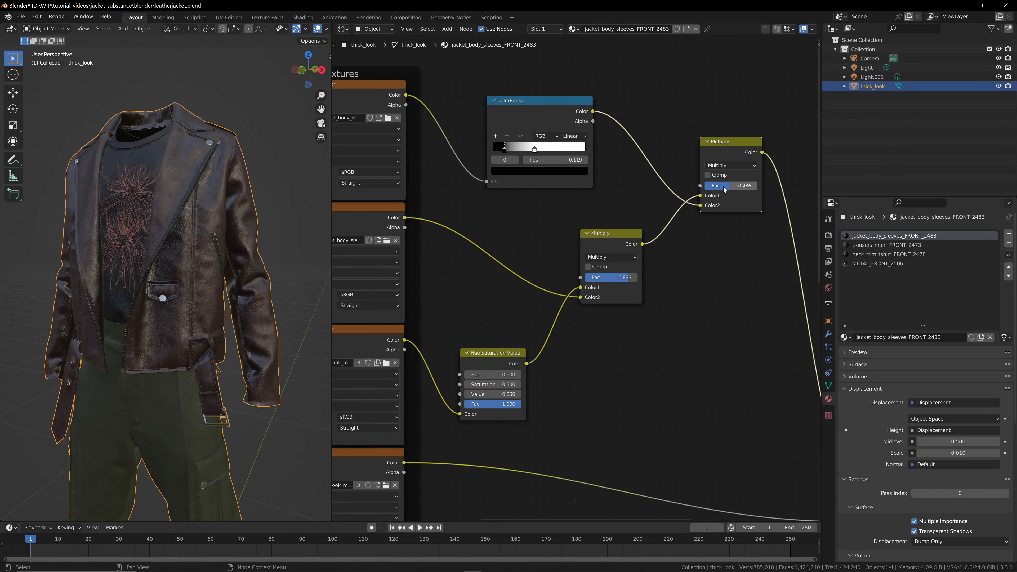
mouse_move(724, 189)
left_mouse_down()
mouse_move(751, 189)
mouse_move(707, 183)
left_mouse_up()
left_click_drag(309, 71, 311, 71)
mouse_move(730, 185)
left_mouse_down()
mouse_move(755, 186)
mouse_move(705, 185)
mouse_move(748, 185)
mouse_move(736, 185)
left_mouse_up()
mouse_move(505, 150)
left_mouse_down()
mouse_move(527, 150)
mouse_move(501, 151)
mouse_move(516, 152)
left_mouse_up()
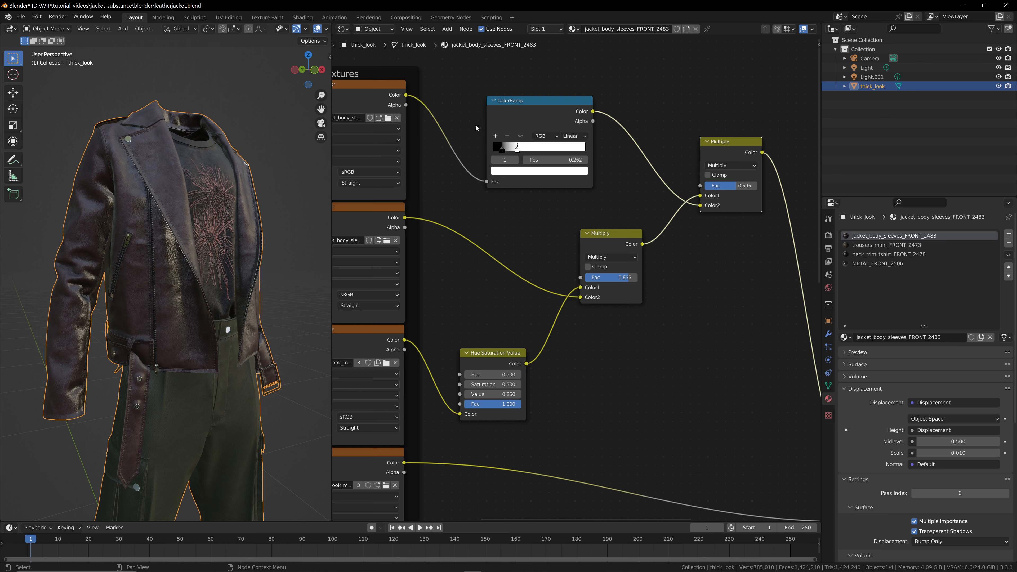
- Set the second Multiply node's factor to 0.838, checking the shaded jacket from both sides
left_click_drag(309, 72, 296, 73)
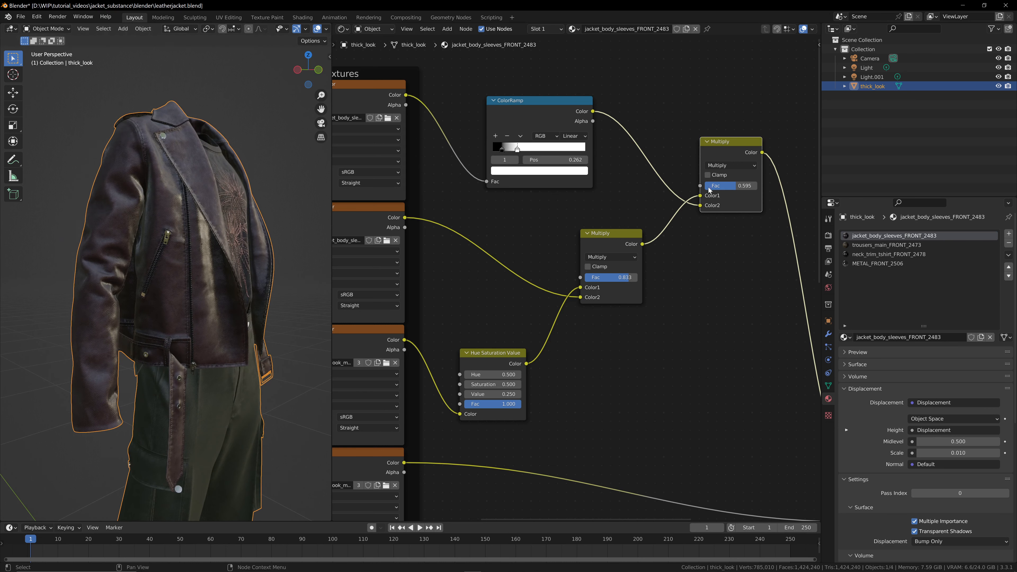
left_click_drag(708, 190, 748, 185)
left_click_drag(307, 69, 311, 71)
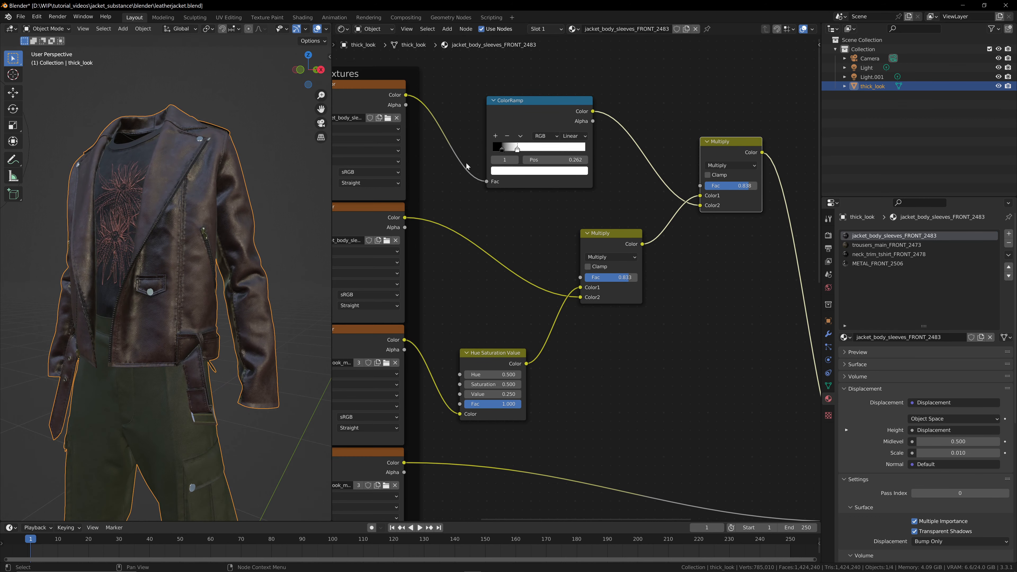
- Review the complete jacket material node tree and examine the shaded leather from another angle
scroll(629, 227, "down", 2)
scroll(658, 383, "down", 2)
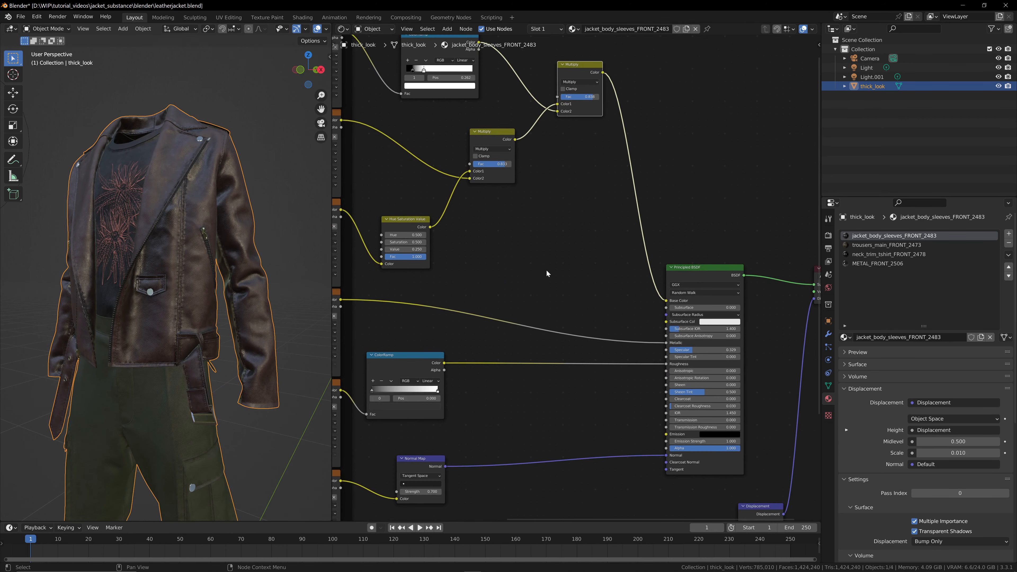
scroll(546, 270, "down", 1)
scroll(545, 269, "down", 1)
middle_click_drag(545, 269, 596, 177)
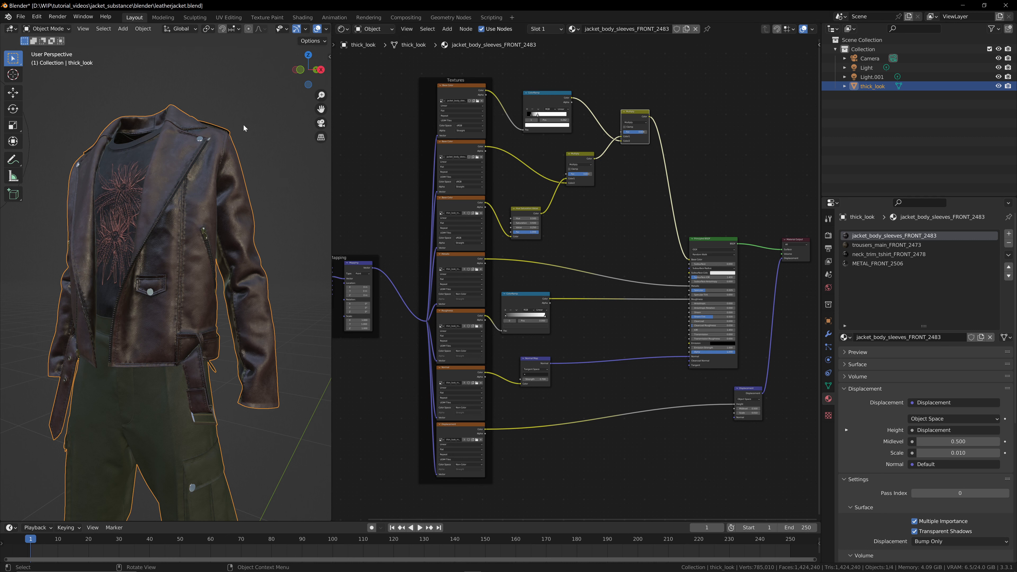
left_click_drag(320, 68, 312, 71)
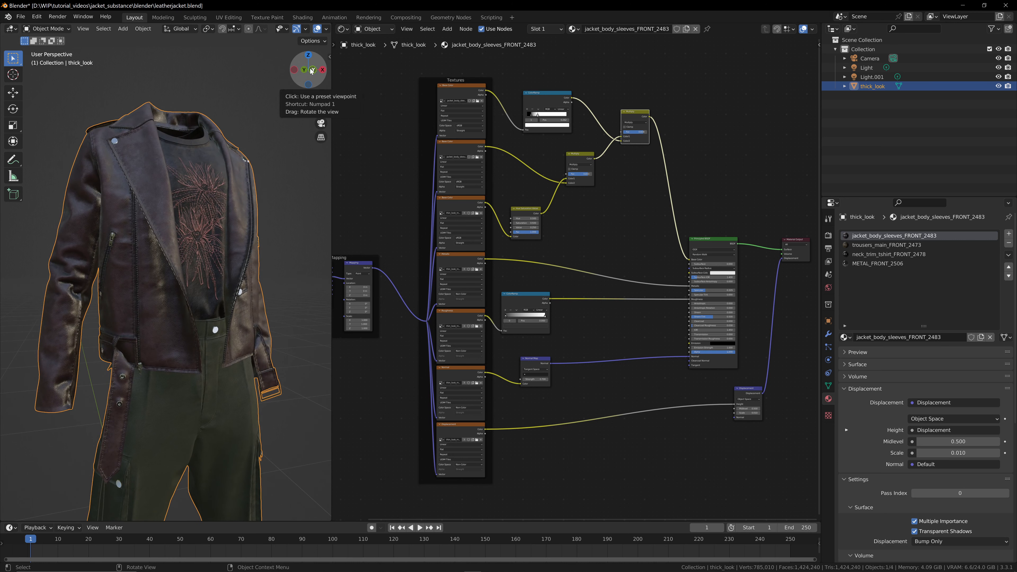
- Save the file and preview the second Multiply node's color output directly on the jacket
key("ctrl+s")
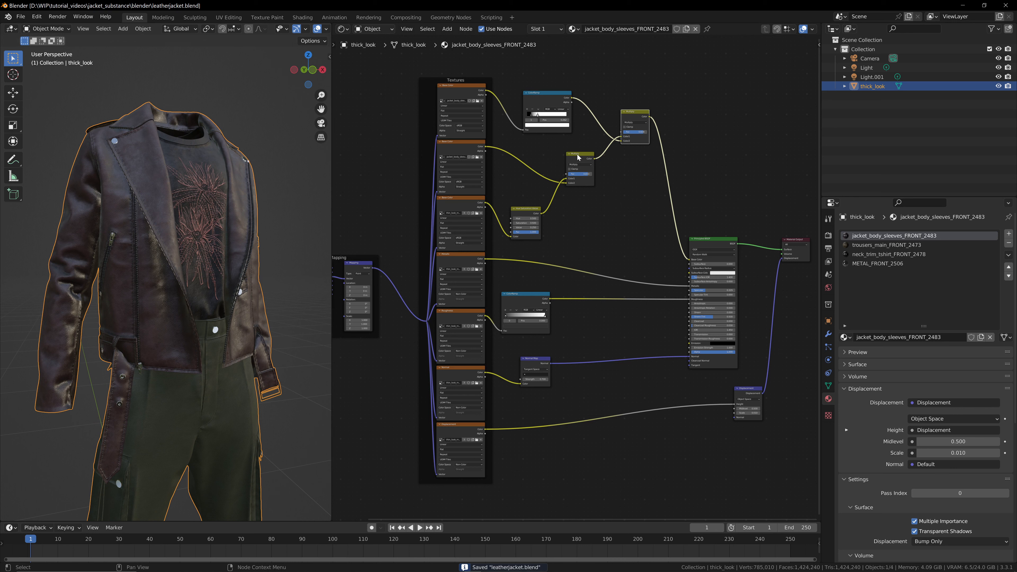
left_click(632, 126)
left_click(630, 115)
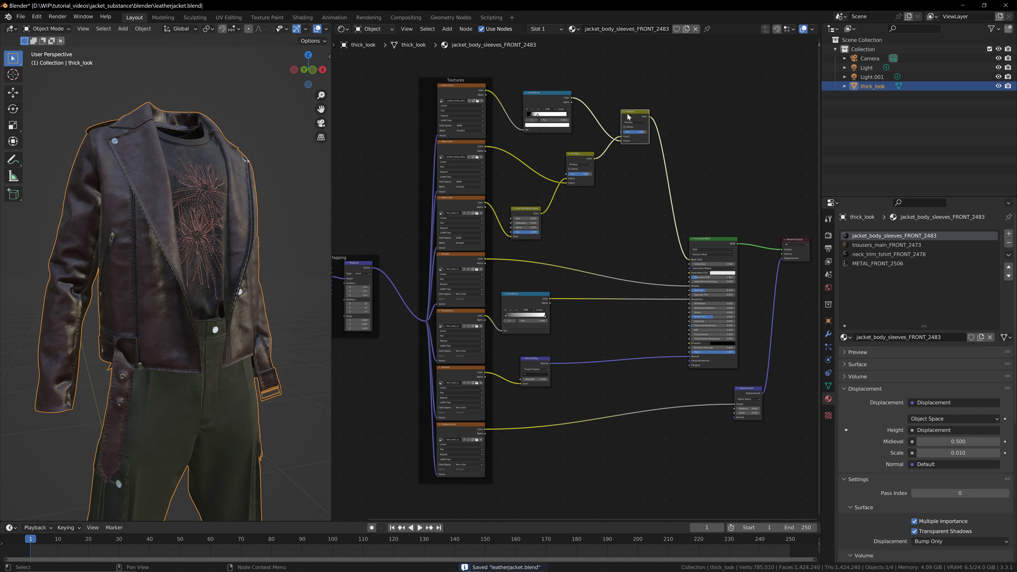
left_click(573, 156)
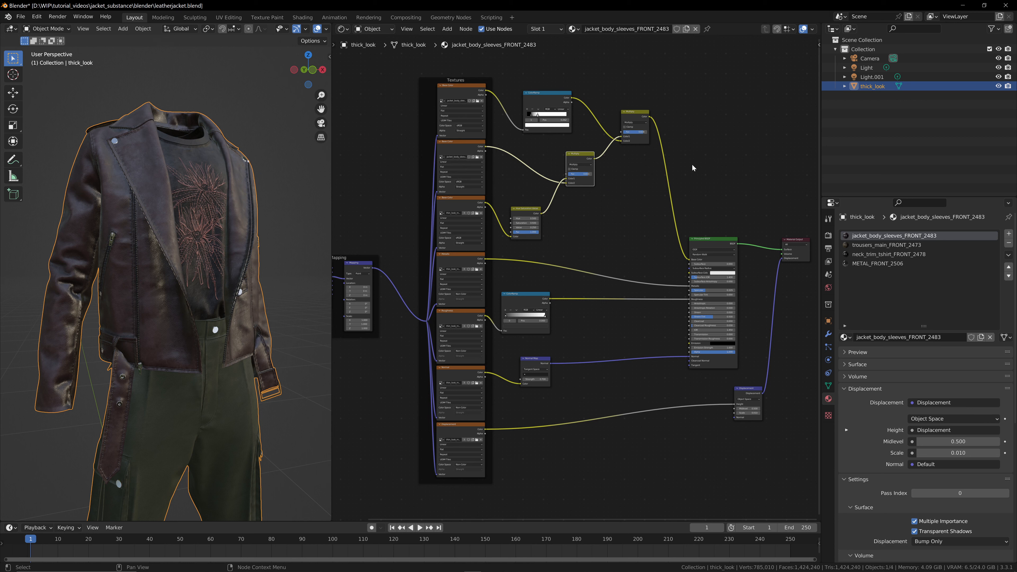
left_click(645, 118, "ctrl+shift")
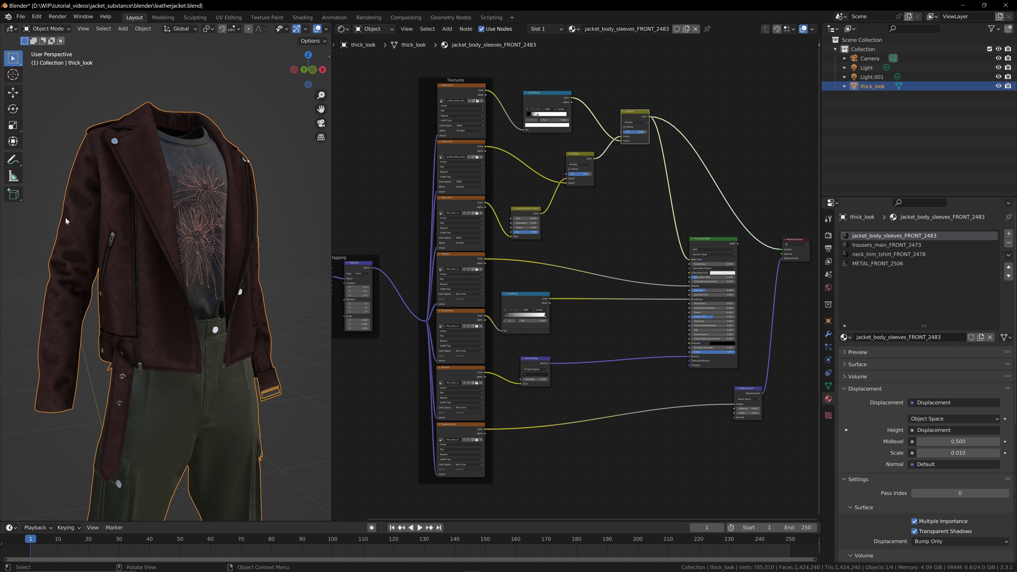
left_click_drag(309, 71, 289, 72)
- Set the factors of both Multiply nodes to 0 to compare the jacket without the ambient occlusion and curvature effects
mouse_move(633, 134)
left_mouse_down()
mouse_move(617, 135)
mouse_move(648, 132)
left_mouse_up()
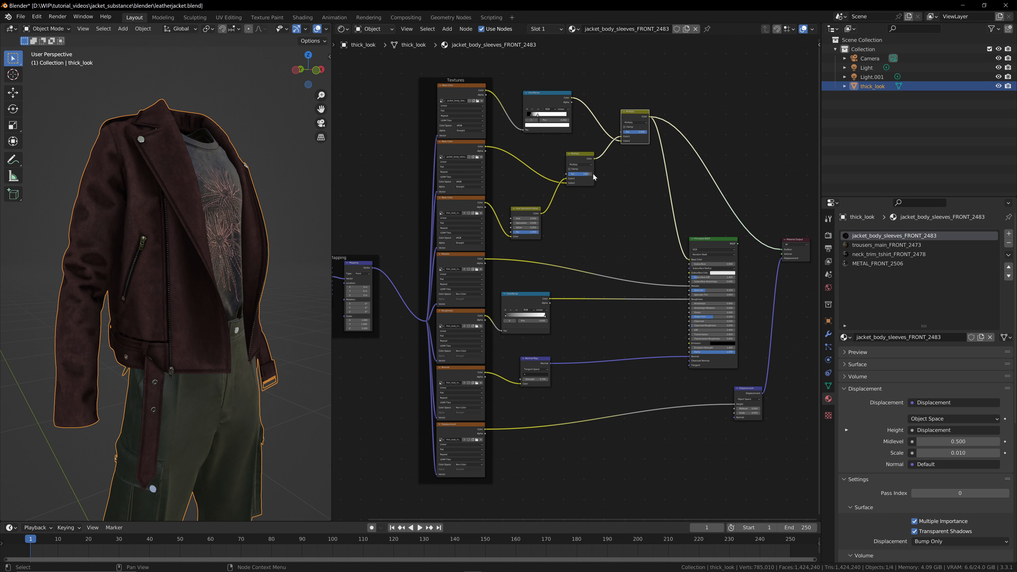
left_click_drag(589, 173, 568, 174)
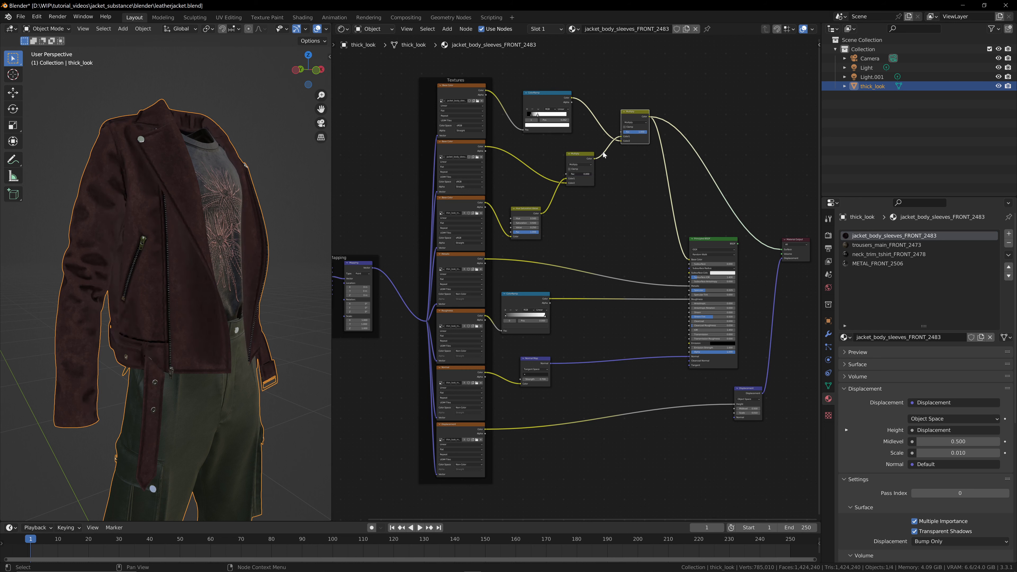
left_click_drag(639, 133, 623, 135)
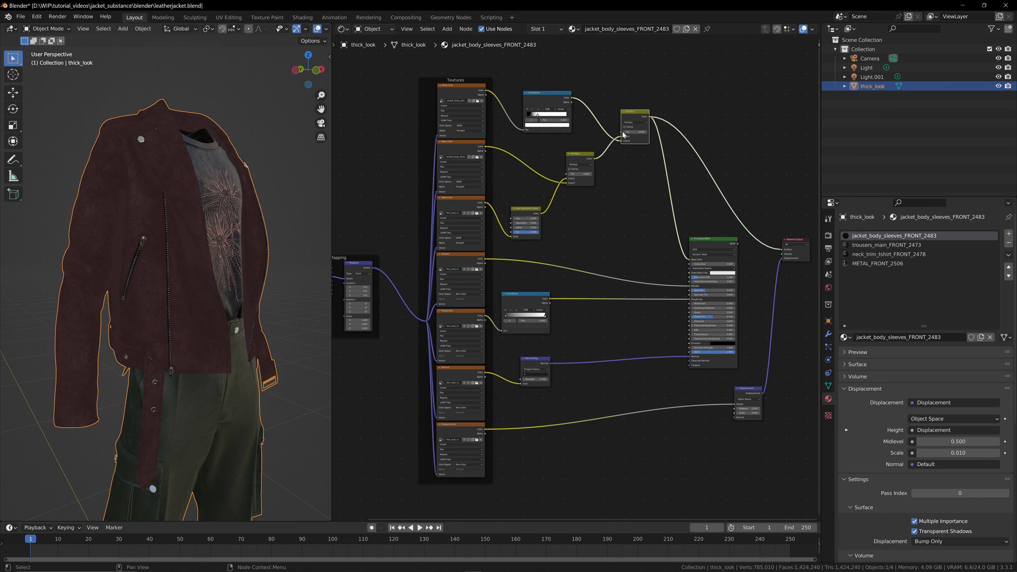
- Raise the first Multiply node's factor to just over half and the second's to 1.000, checking the jacket from another angle
scroll(638, 161, "up", 3)
middle_click_drag(629, 170, 606, 276)
left_click_drag(560, 252, 579, 252)
left_click_drag(621, 199, 648, 199)
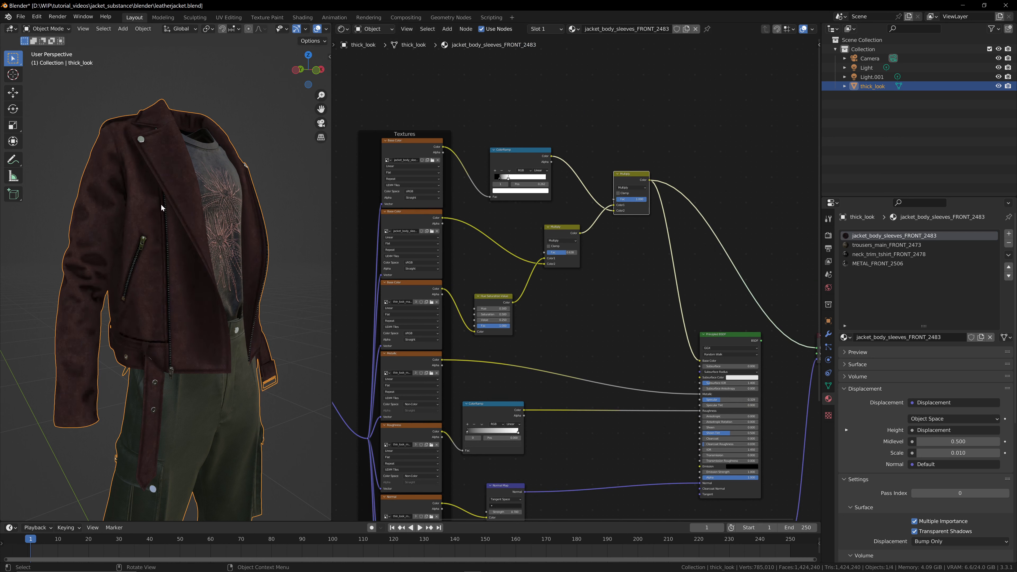
mouse_move(308, 75)
left_mouse_down()
mouse_move(282, 74)
mouse_move(291, 74)
left_mouse_up()
- Reconnect the Principled BSDF to the Material Output's Surface and save the file
middle_click_drag(593, 336, 514, 249)
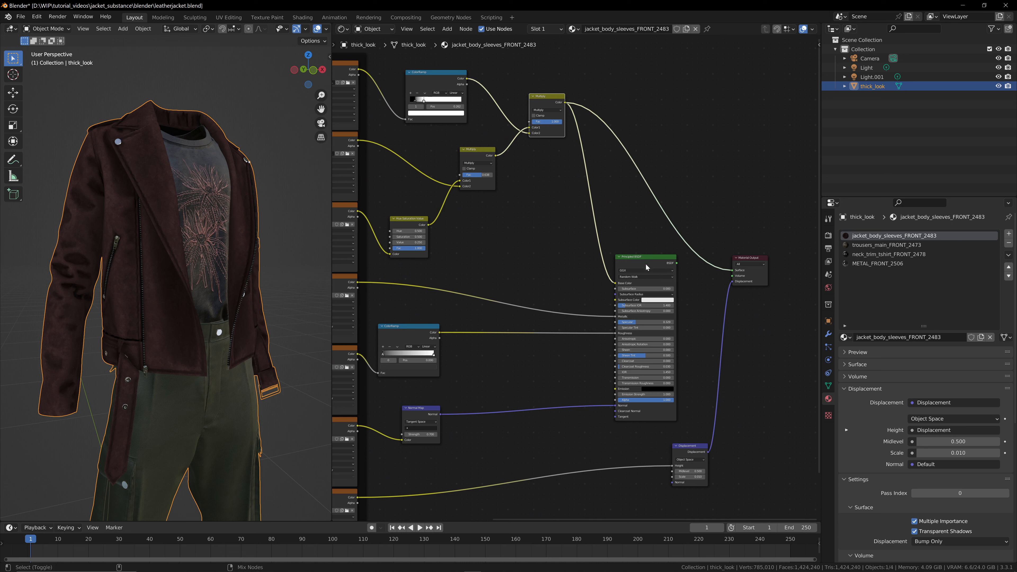
left_click(653, 259, "ctrl+shift")
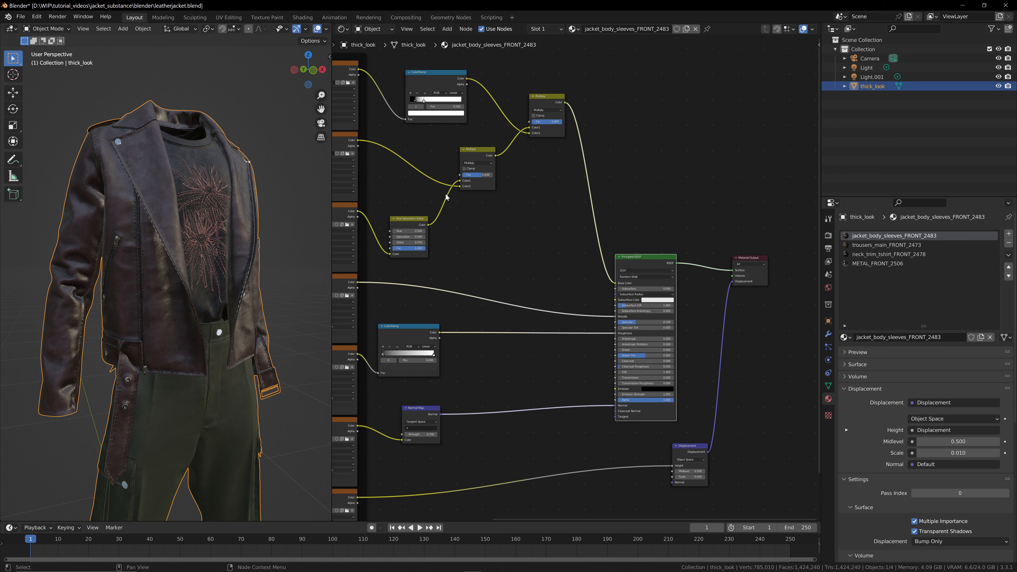
key("ctrl+s")
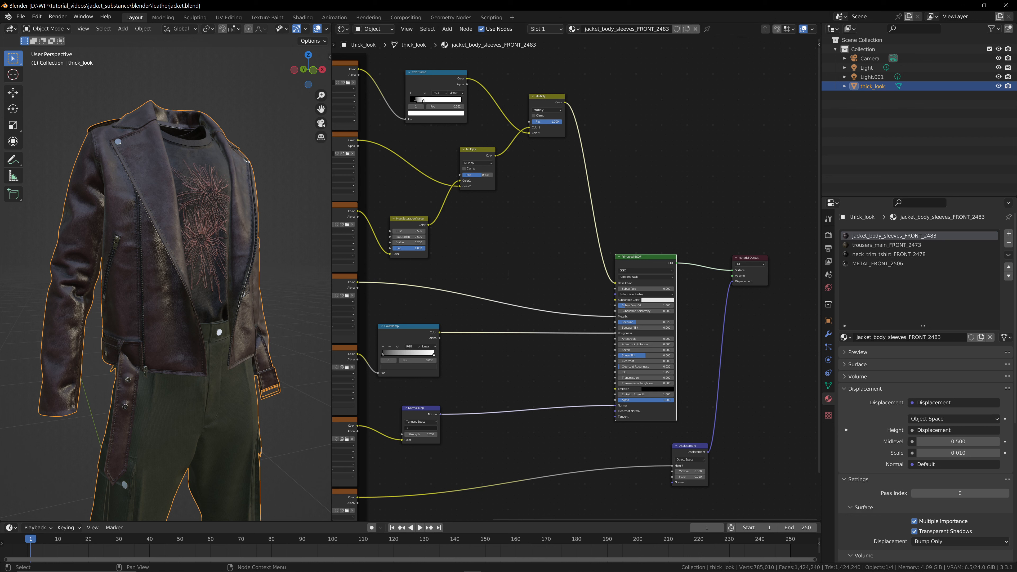
- Switch the Shader Editor to the World nodes and brighten the Background color to a light grey with value 0.571
left_click(376, 32)
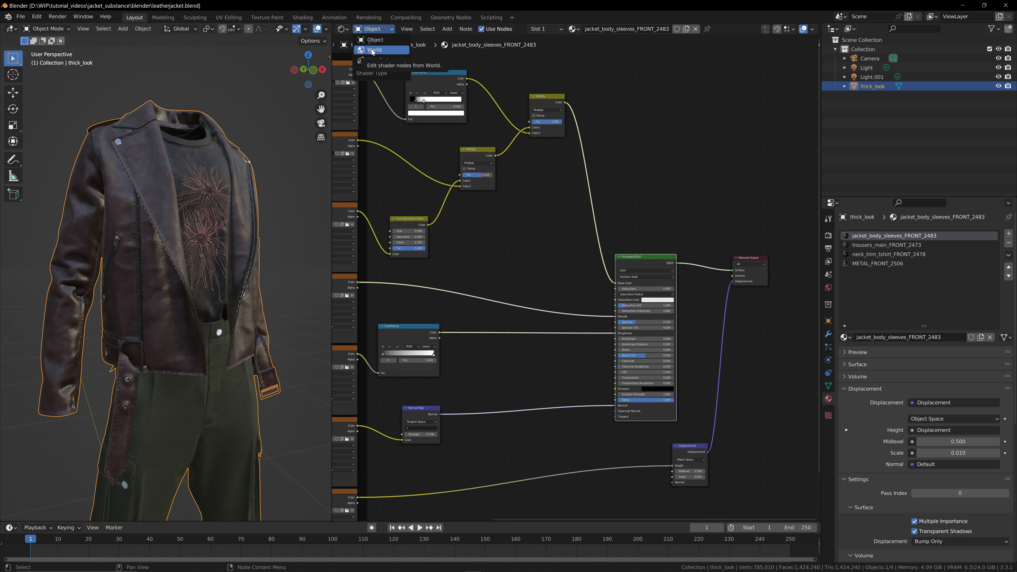
left_click(371, 51)
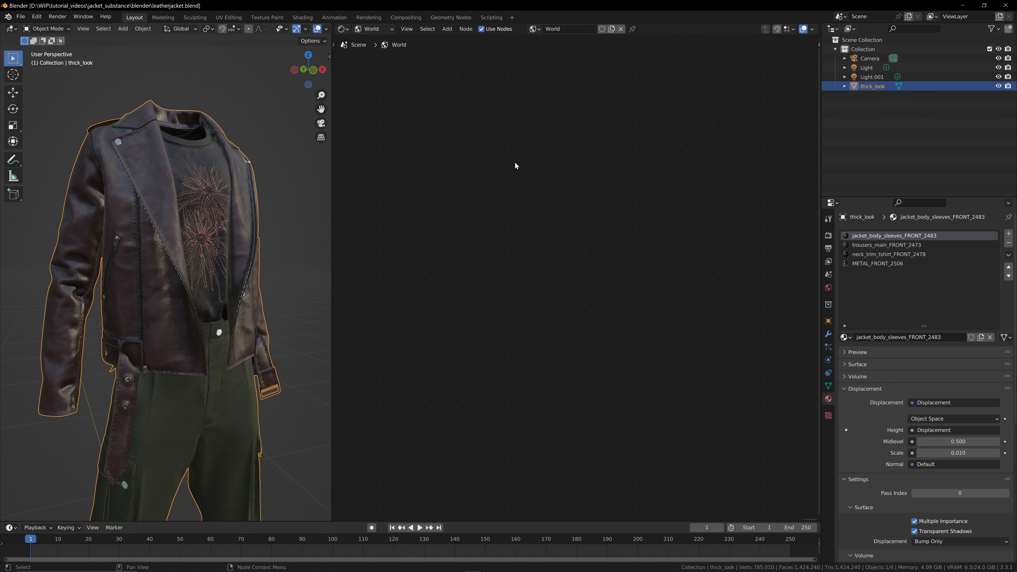
scroll(516, 166, "down", 4)
middle_click_drag(435, 176, 625, 189)
scroll(586, 181, "up", 3)
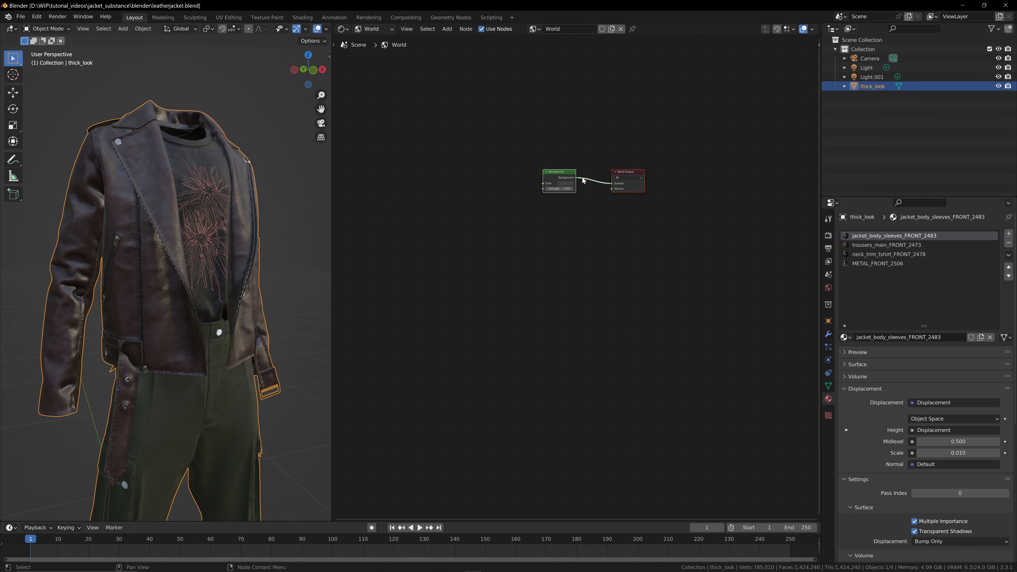
scroll(583, 176, "up", 4)
middle_click_drag(581, 152, 620, 224)
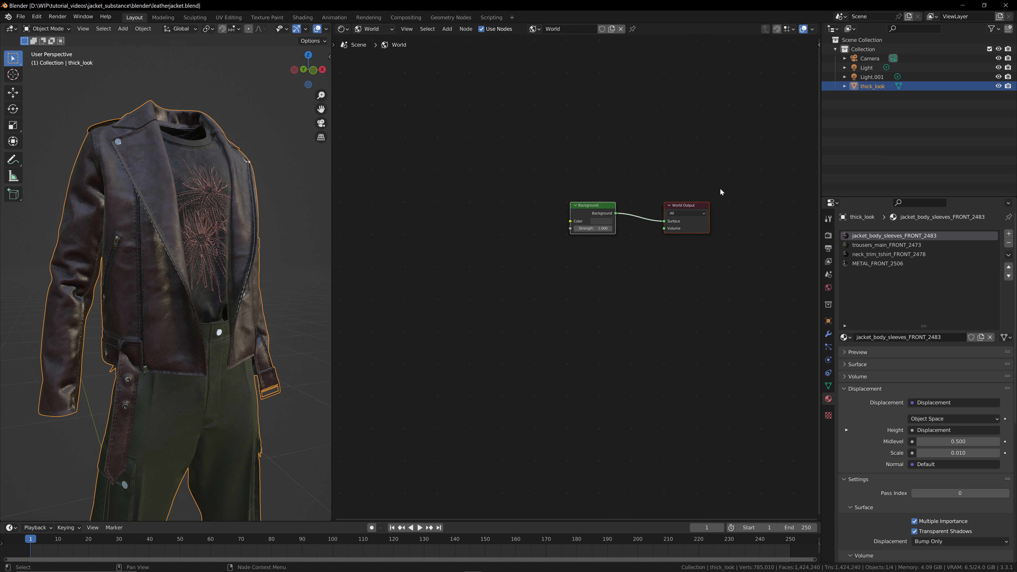
left_click_drag(691, 224, 699, 218)
scroll(602, 239, "up", 2)
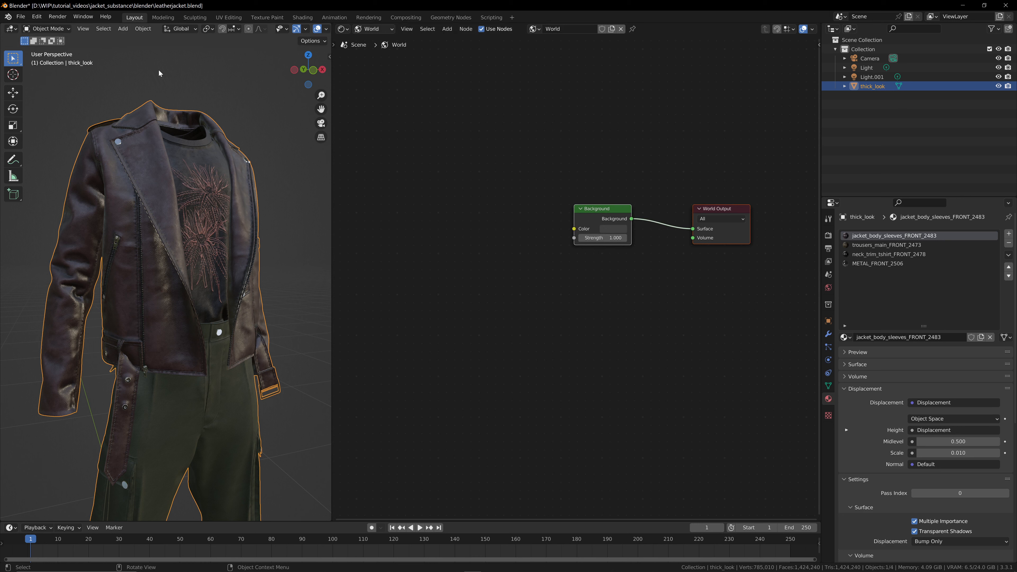
left_click(614, 231)
left_click(619, 231)
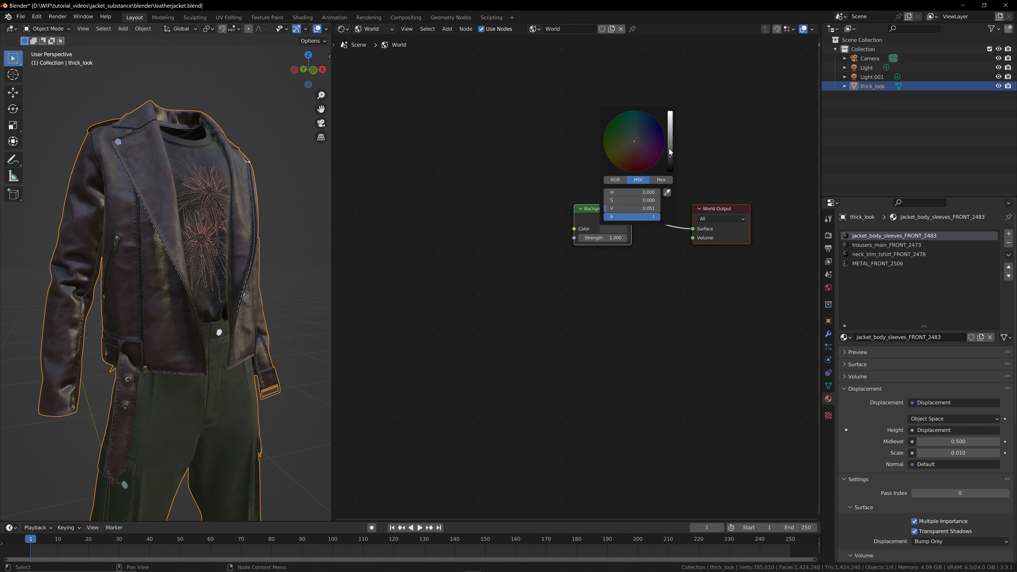
left_click_drag(670, 156, 671, 125)
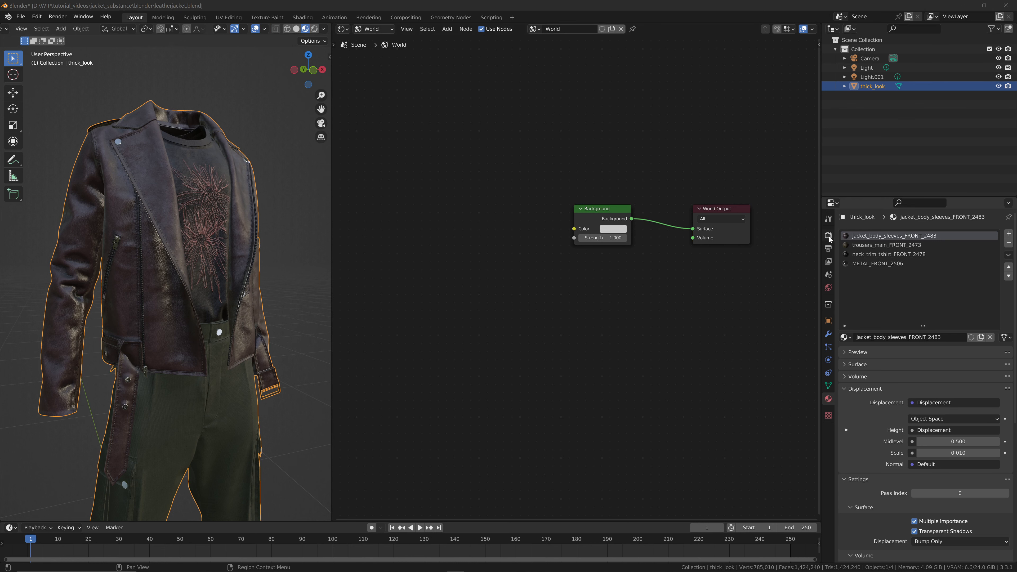
- Deselect the garment and show the viewport in Rendered shading, viewing the outfit from the front
left_click(241, 60)
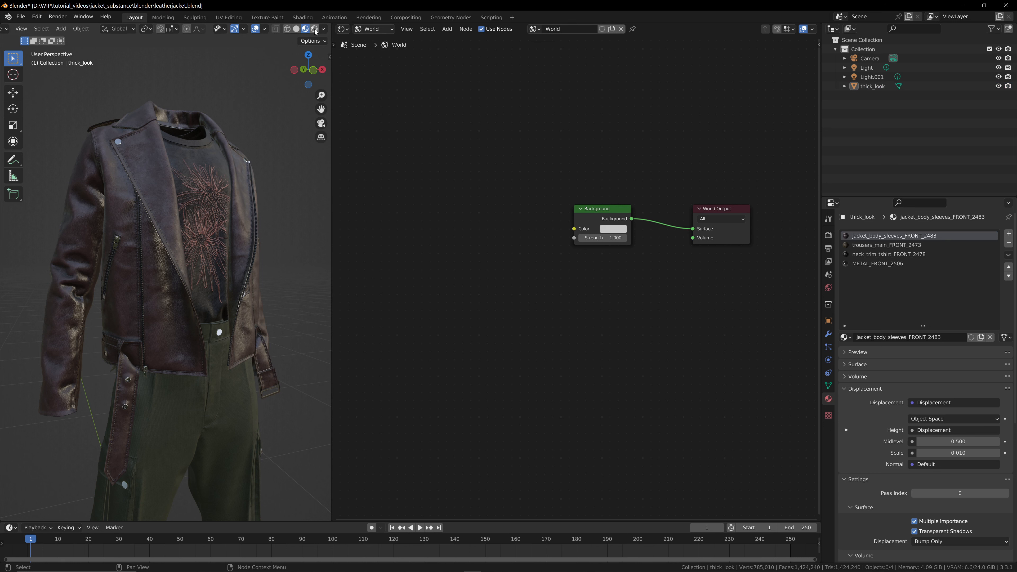
left_click(315, 30)
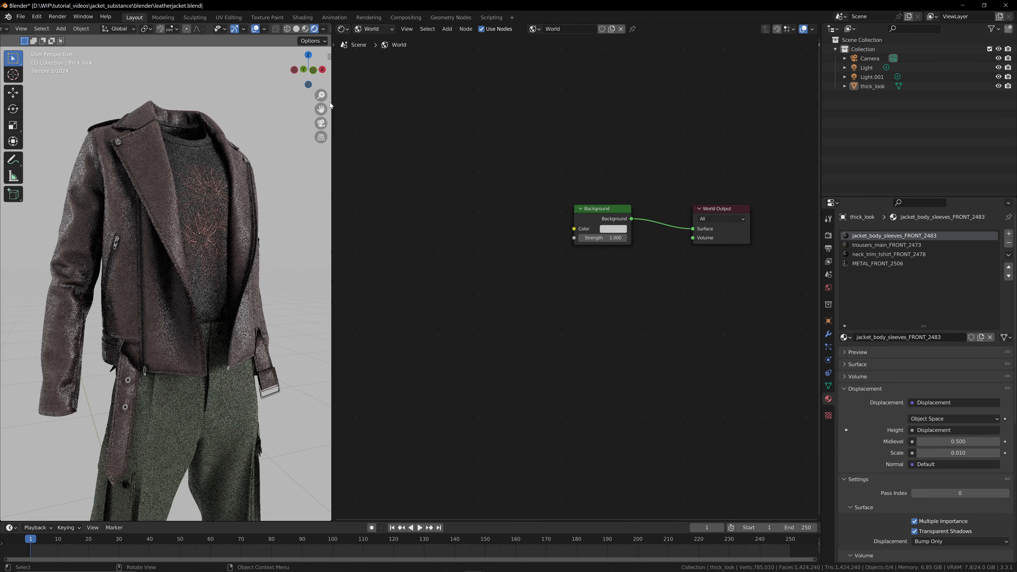
left_click_drag(311, 70, 296, 74)
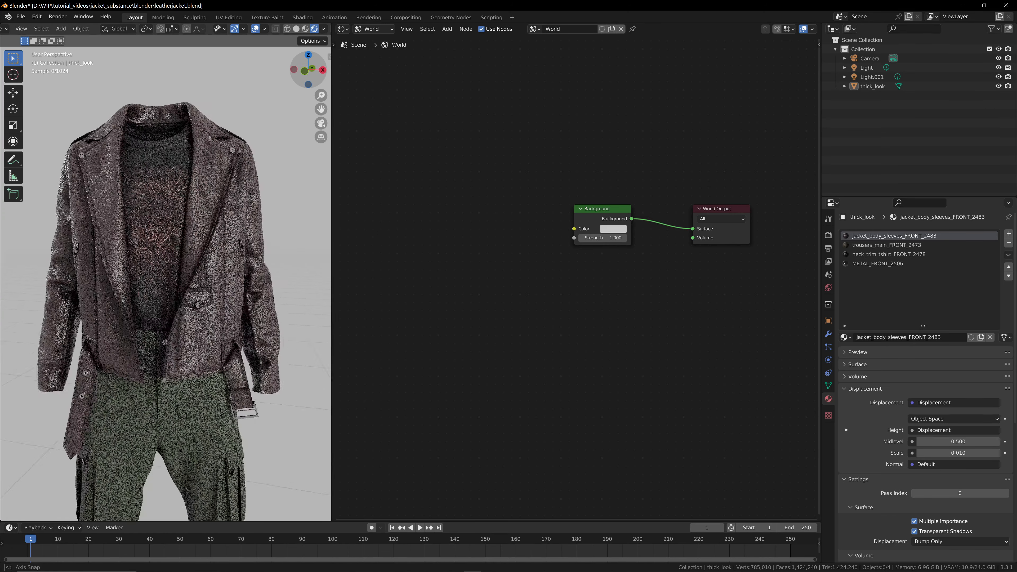
- Change the world Background color to an orange-red and view the whole outfit under the tinted light
left_click(609, 230)
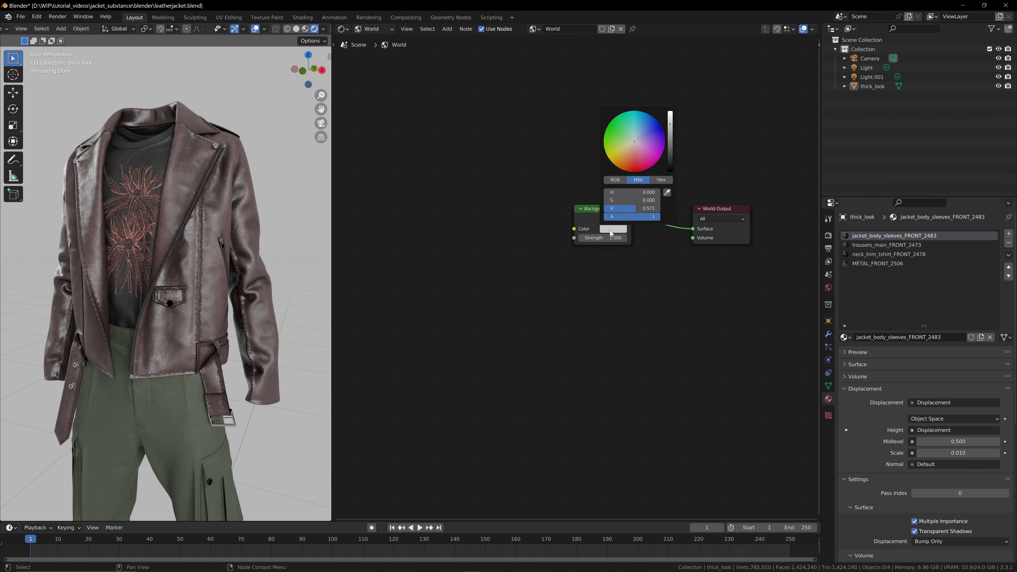
left_click(632, 163)
scroll(267, 124, "down", 4)
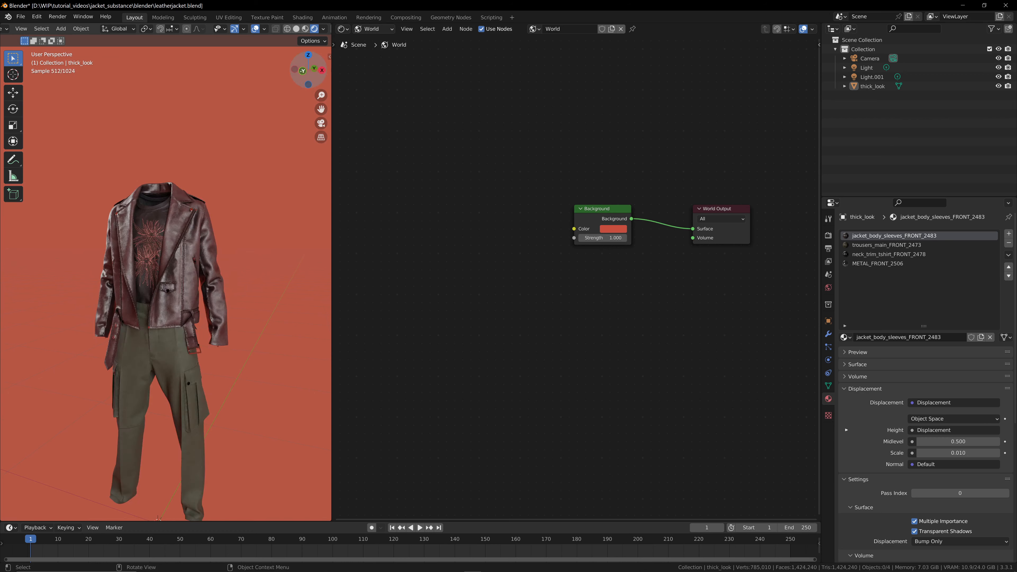
- Try a different Background strength with the outfit turned to its other side, and reset the strength to 1
left_click_drag(302, 75, 331, 72)
left_click_drag(602, 237, 626, 237)
left_click(608, 240)
type("1")
key("Return")
scroll(606, 236, "up", 1)
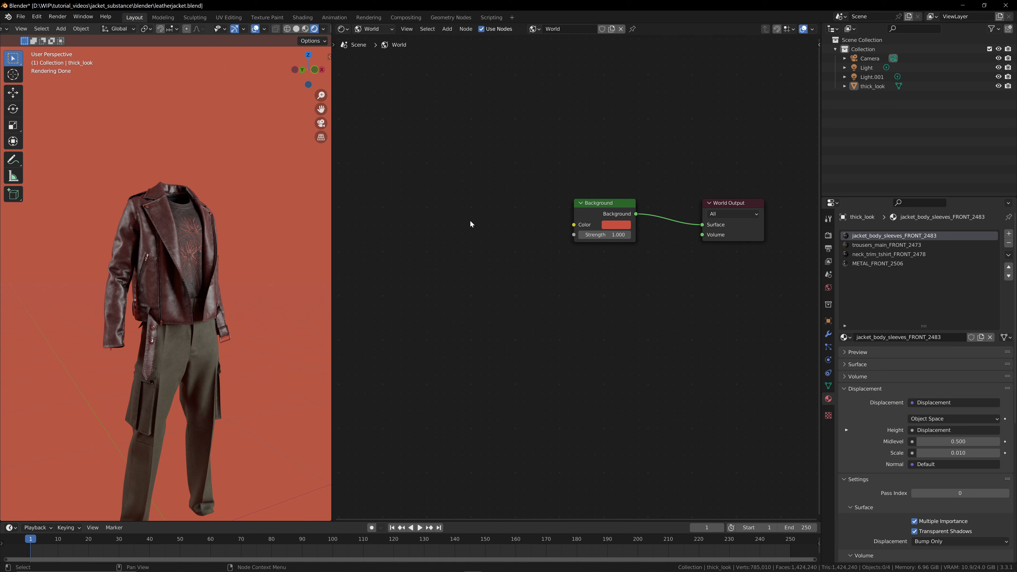
- Add an Environment Texture with Mapping and Texture Coordinate nodes to the Background node's color using Node Wrangler
middle_click_drag(517, 240, 520, 235)
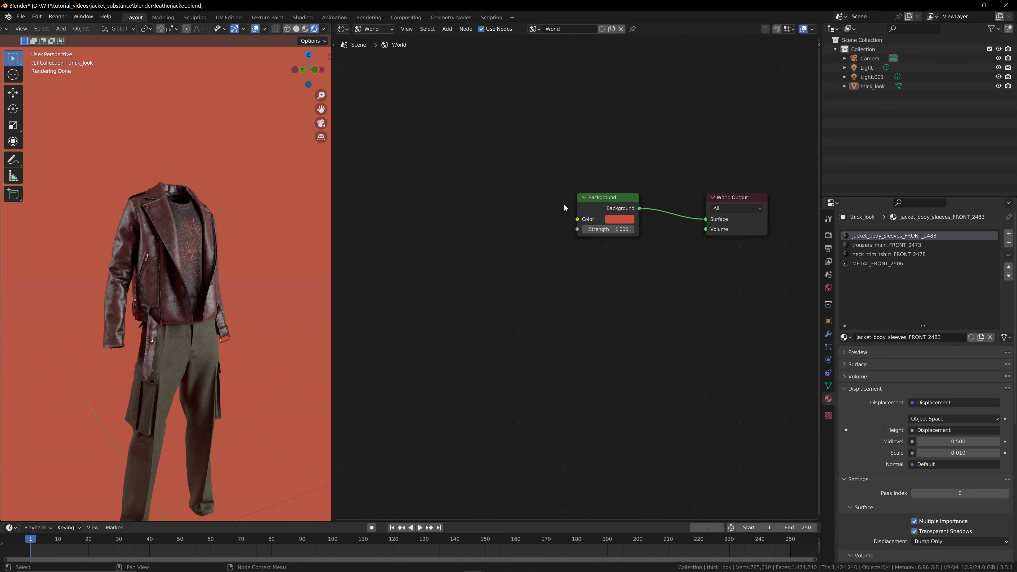
left_click(597, 206)
key("ctrl+t")
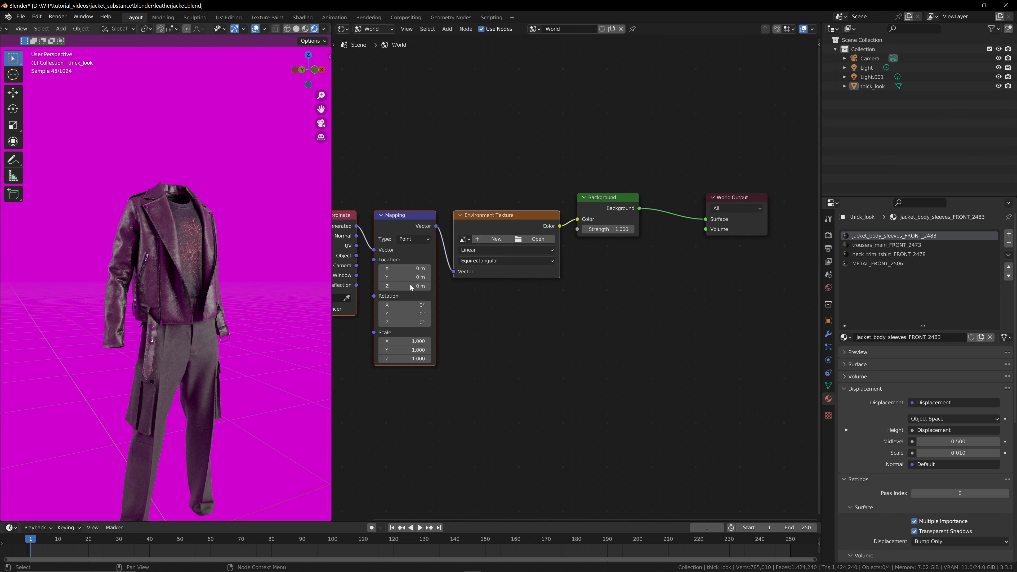
middle_click_drag(541, 342, 609, 321)
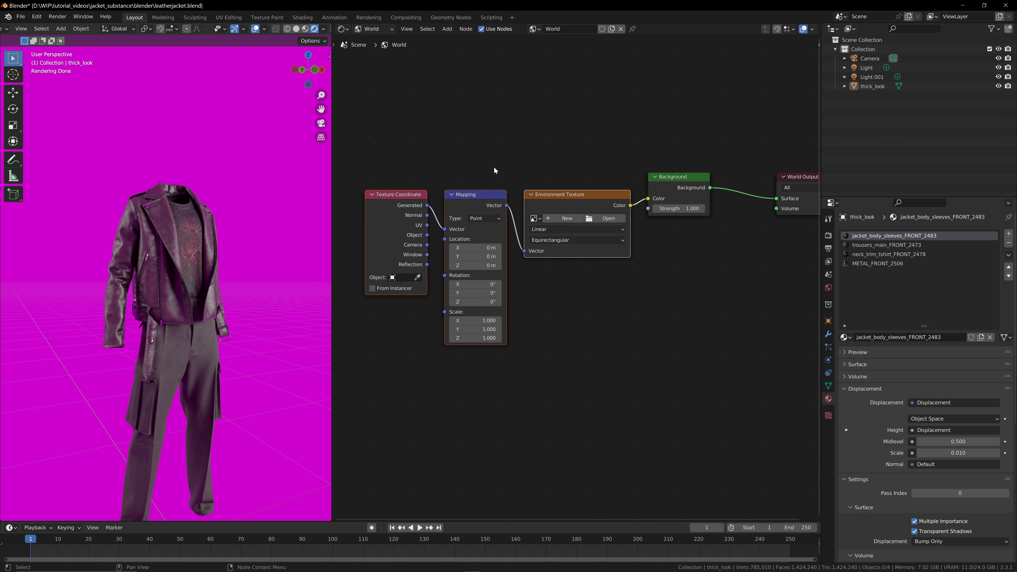
- Load the abandoned_tank_farm_03_4k.hdr image from the project's hdri folder into the Environment Texture node
left_click(606, 219)
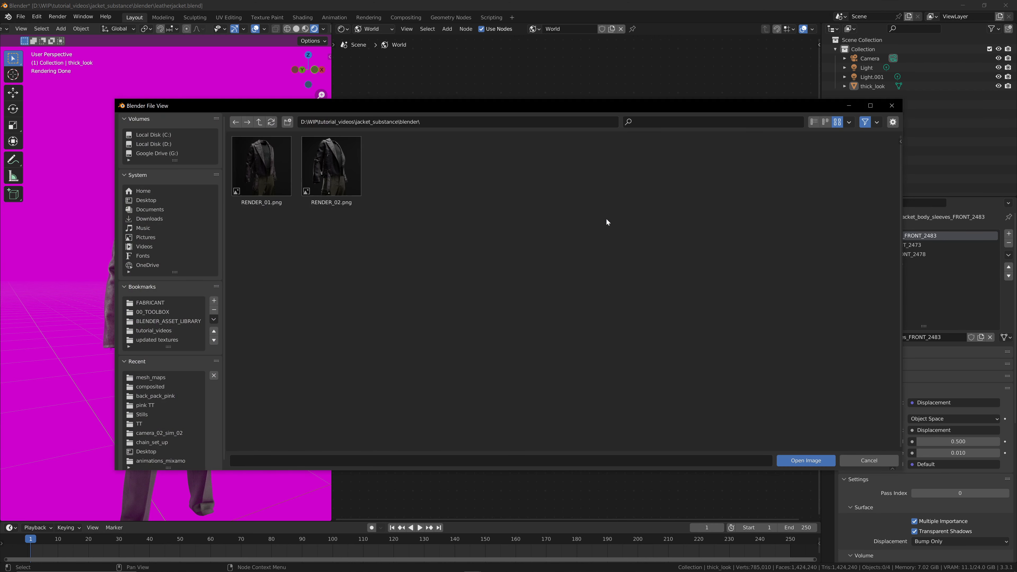
left_click(260, 122)
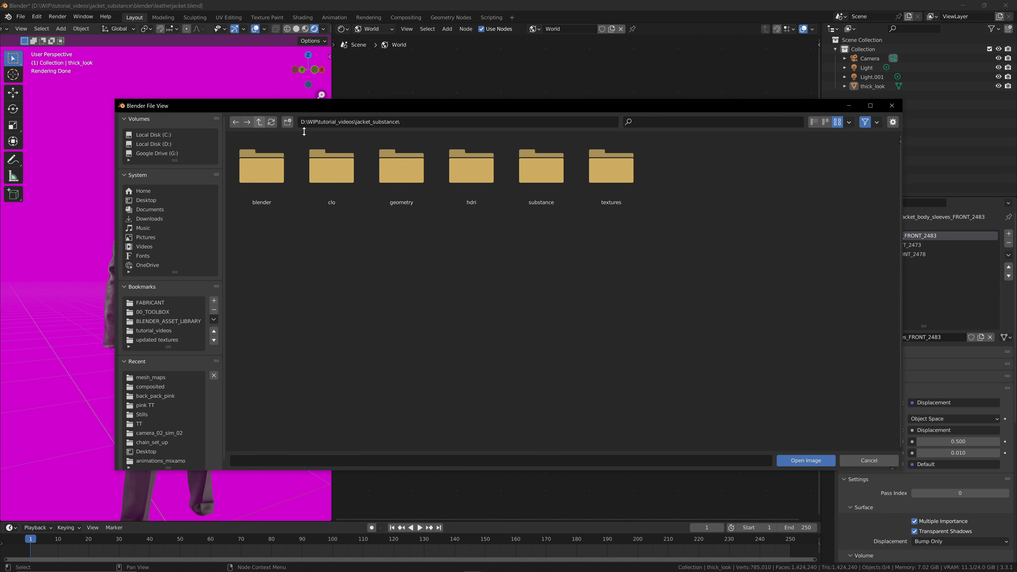
double_click(479, 161)
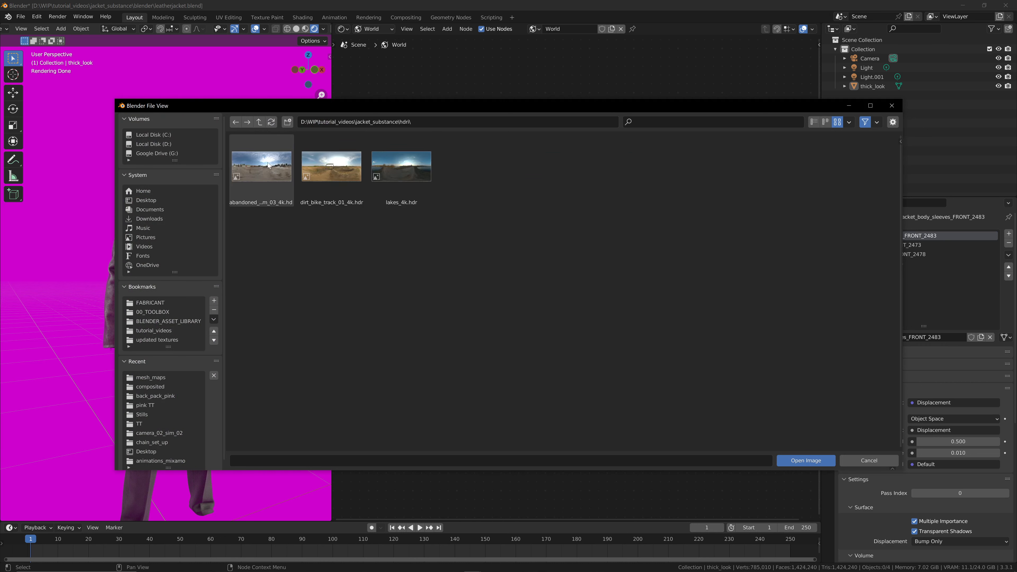
double_click(253, 167)
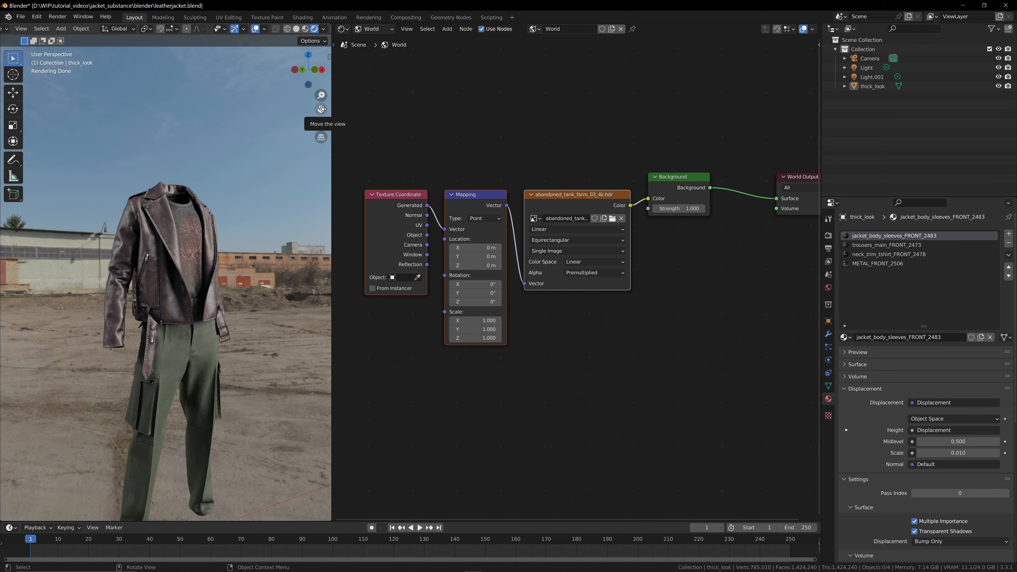
- Examine the full outfit under the HDRI lighting from the front and the side
left_click_drag(321, 109, 321, 109)
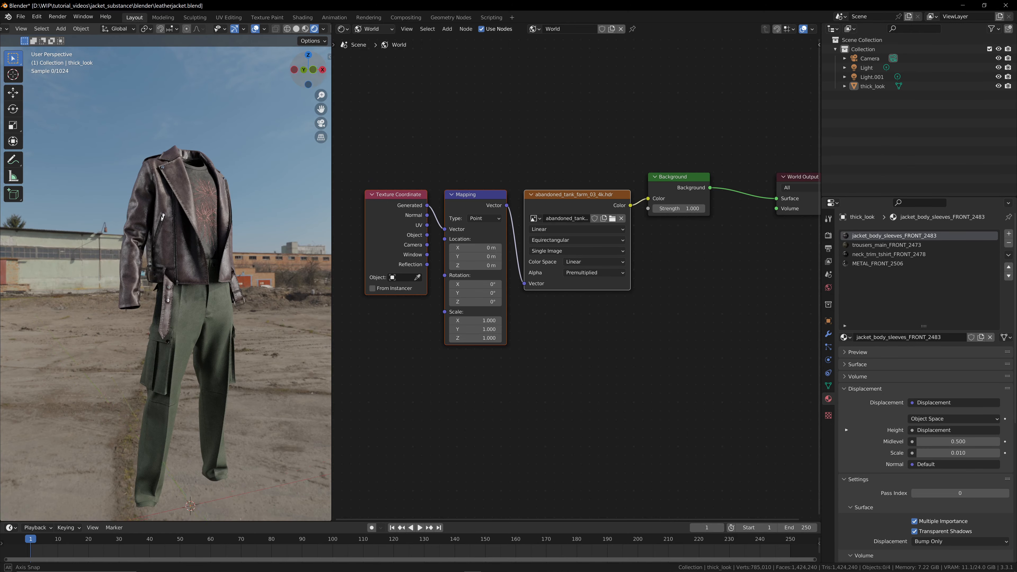
mouse_move(316, 72)
left_mouse_down()
mouse_move(33, 165)
mouse_move(310, 72)
mouse_move(280, 72)
mouse_move(325, 73)
left_mouse_up()
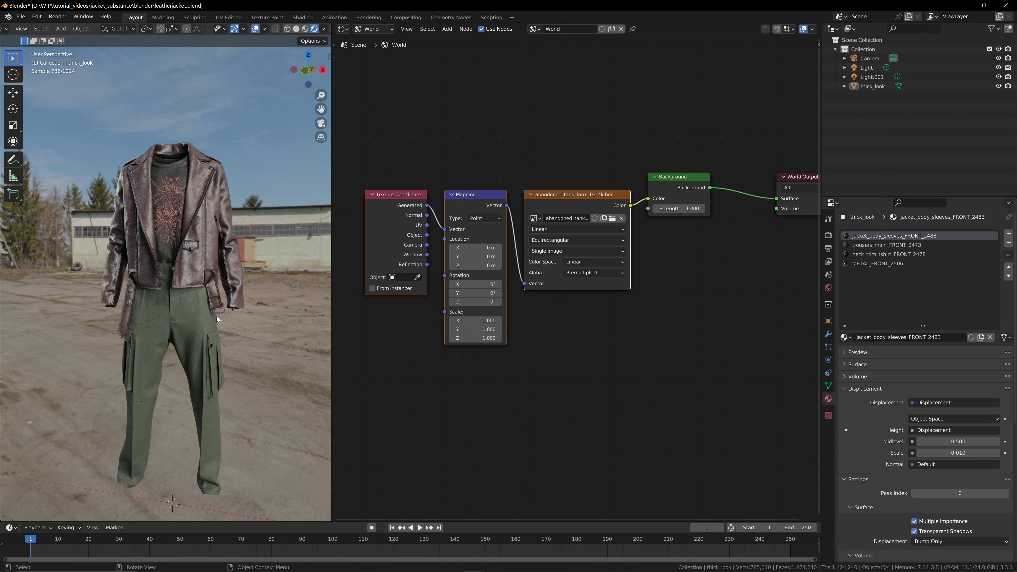
left_click_drag(305, 71, 359, 72)
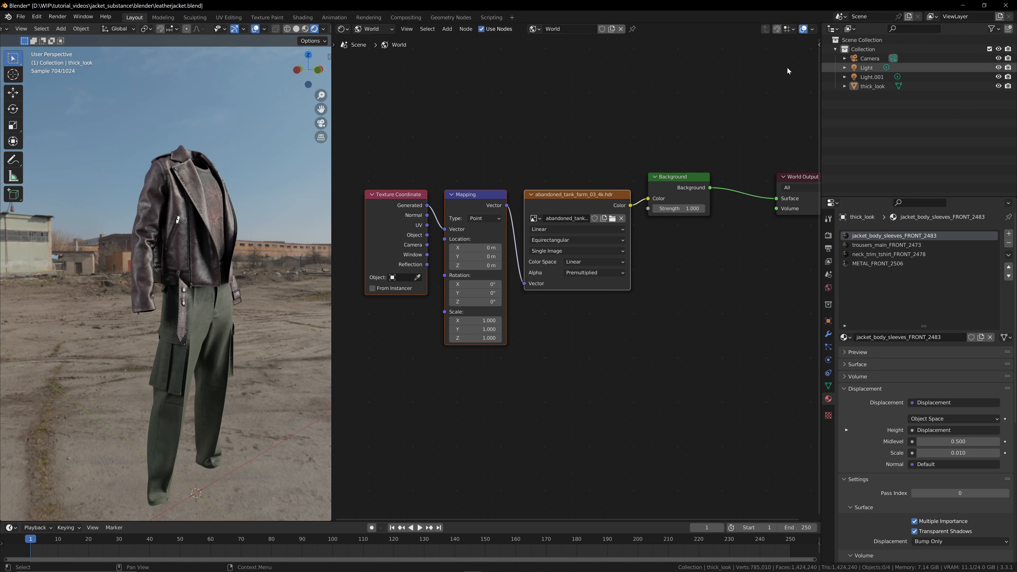
- Hide both point lights in the viewport so only the HDRI lights the outfit
left_click(868, 67)
left_click(869, 77)
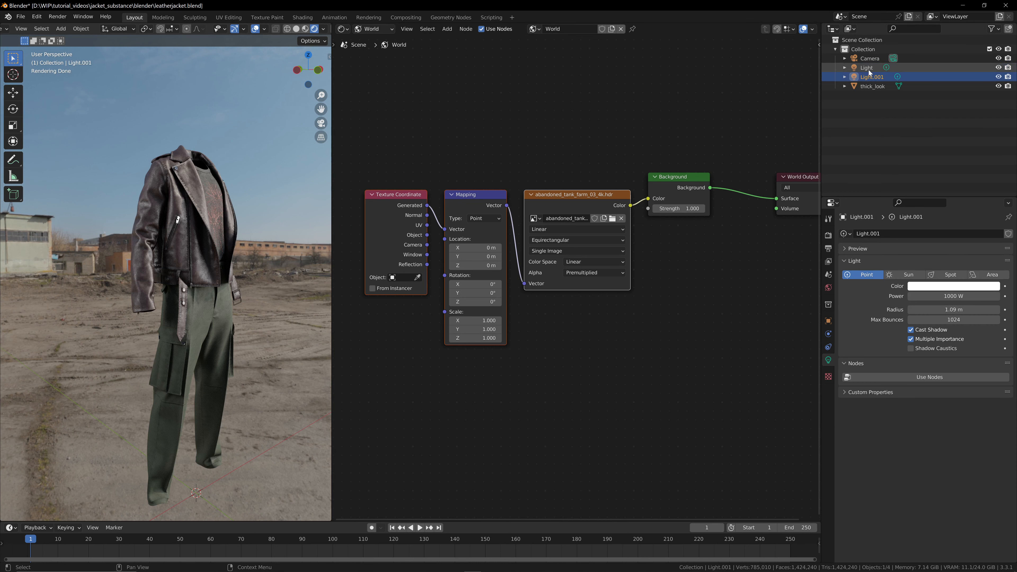
left_click(868, 68)
left_click(872, 77)
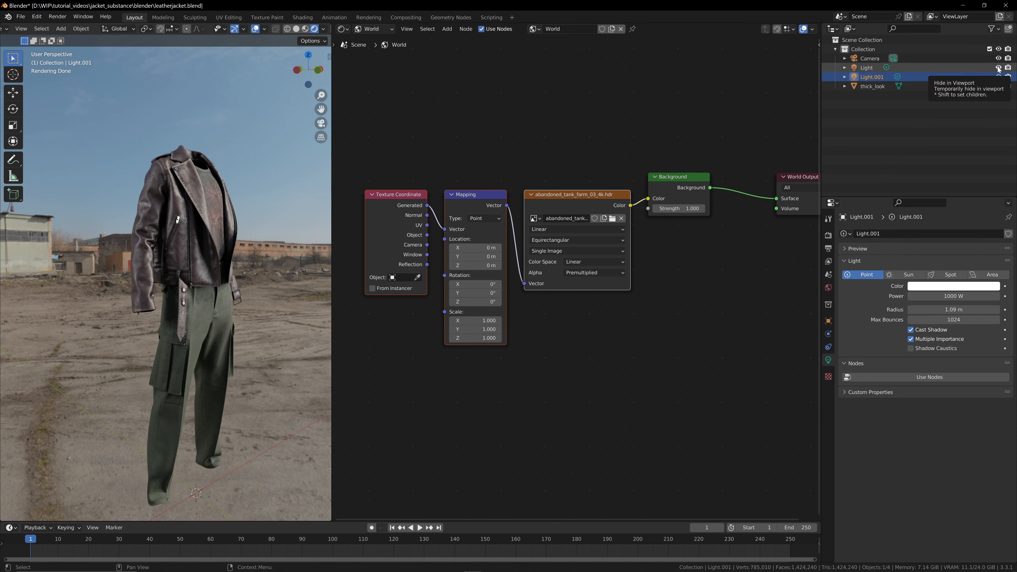
left_click(998, 67)
left_click(999, 77)
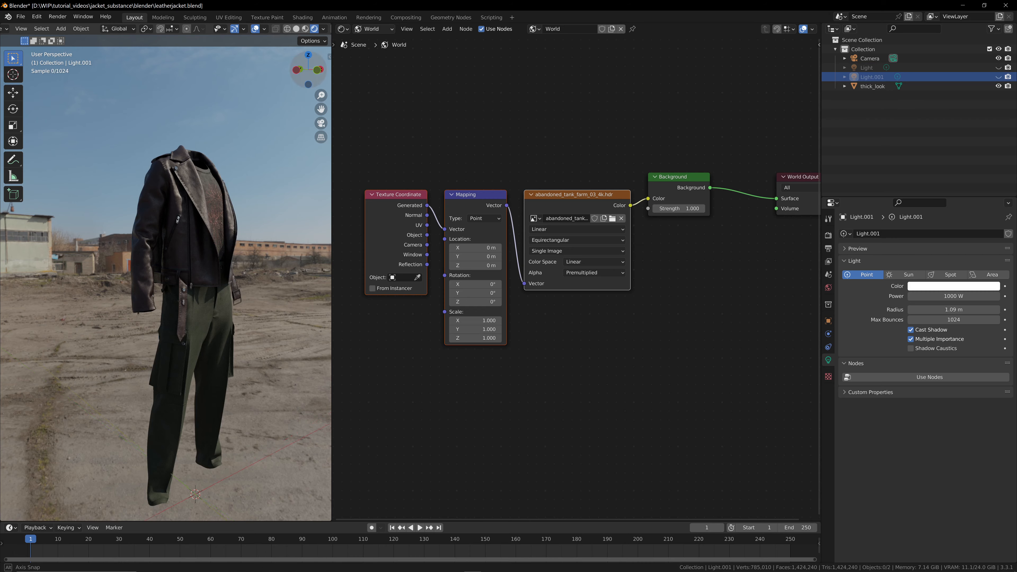
- Rotate the HDRI environment by setting the Mapping node's Z rotation to 125°
left_click_drag(307, 74, 252, 76)
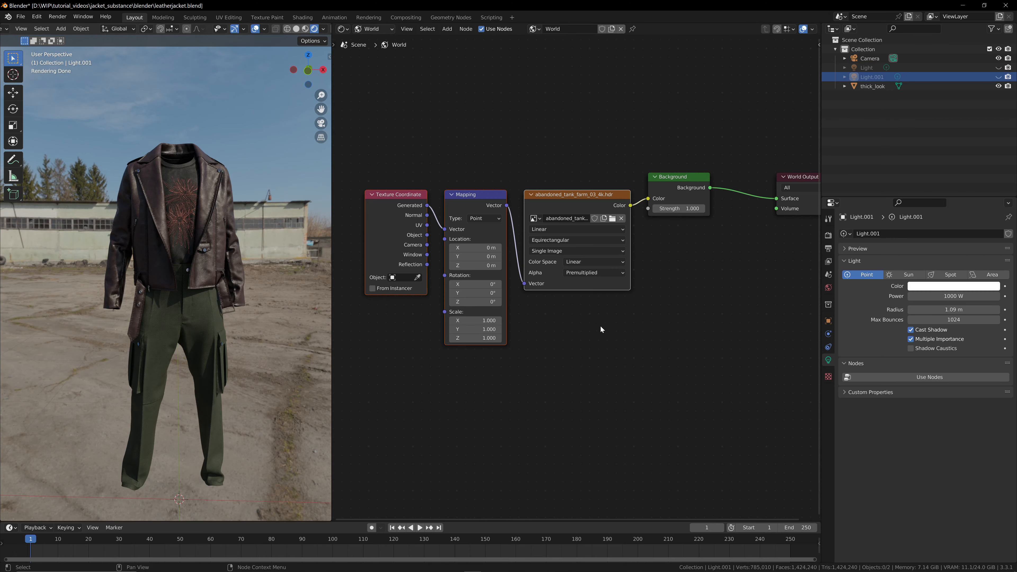
scroll(575, 275, "up", 1)
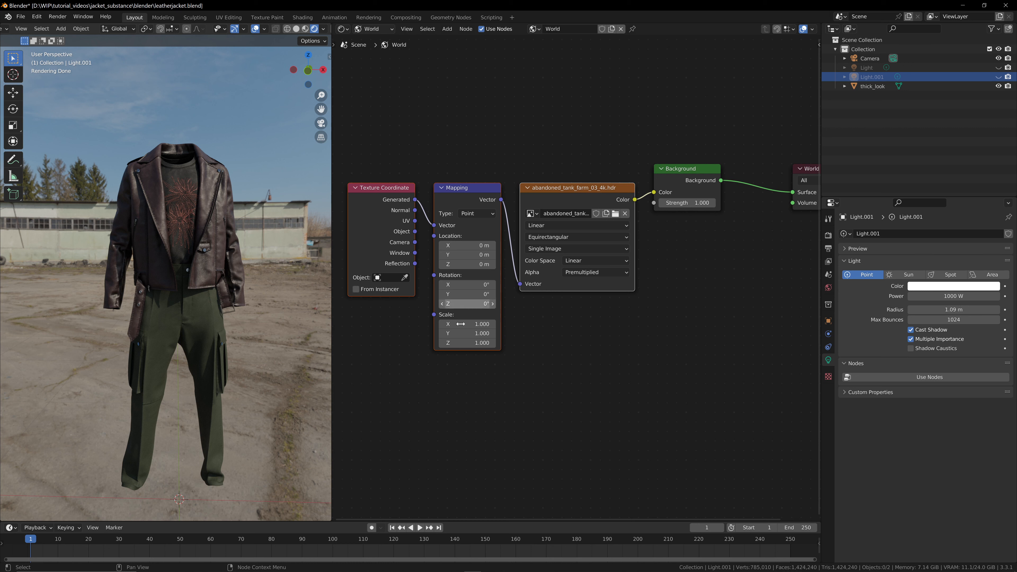
mouse_move(465, 304)
left_mouse_down()
mouse_move(419, 304)
mouse_move(484, 304)
mouse_move(472, 304)
left_mouse_up()
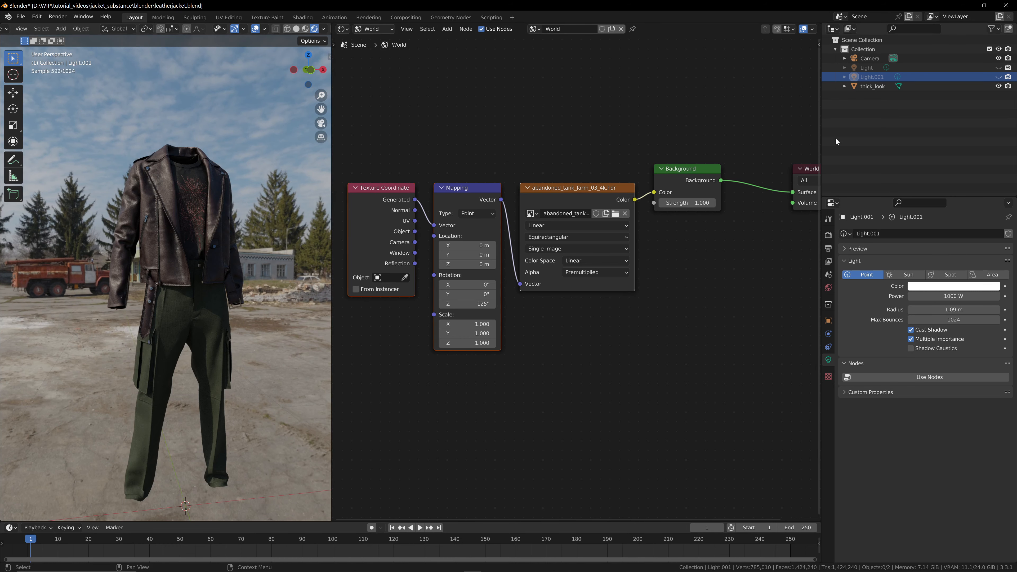
- Show both point lights again to compare the lighting, hide them once more, and view the outfit from the front
left_click(999, 76)
left_click(998, 67)
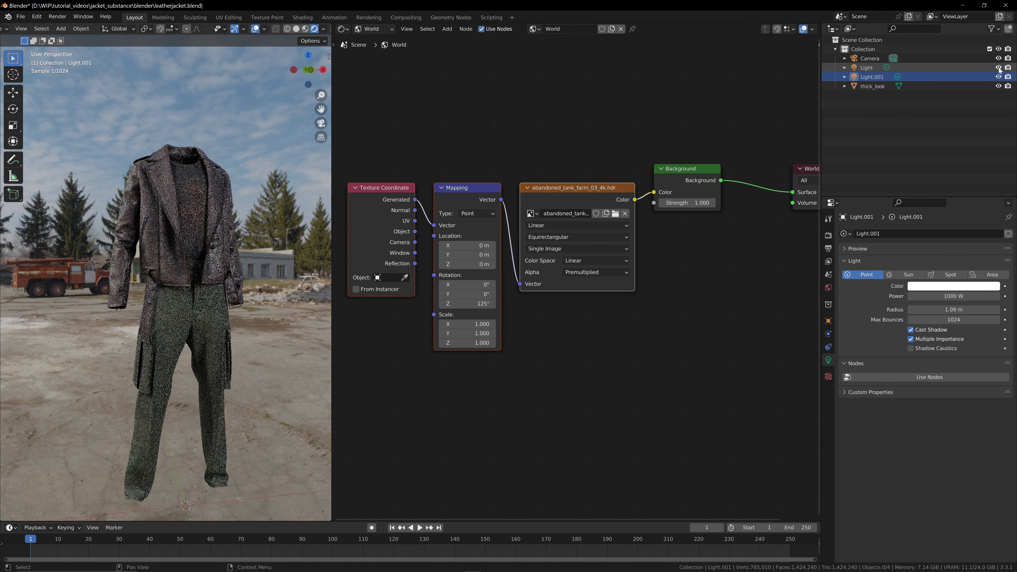
left_click(998, 68)
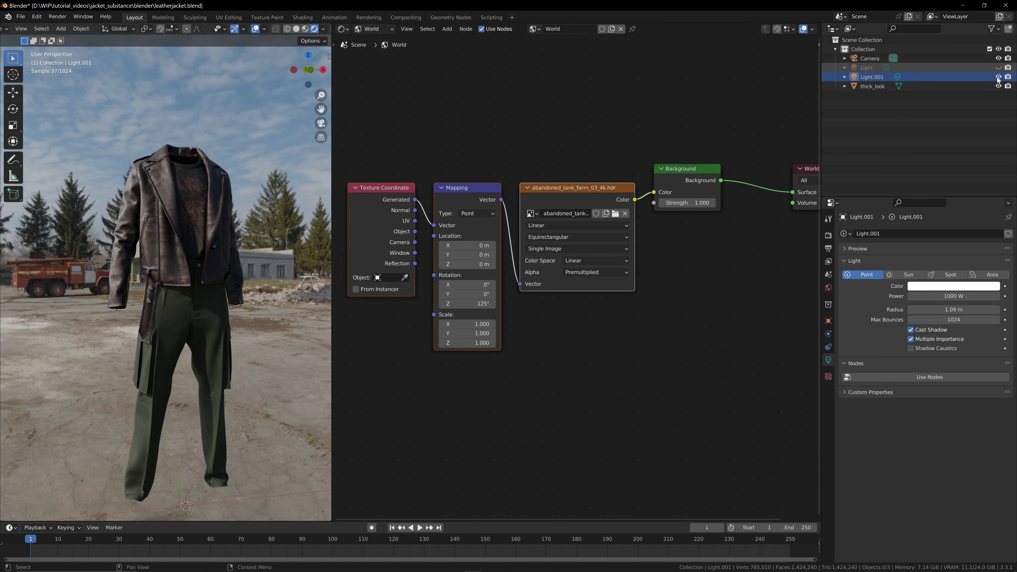
left_click(998, 76)
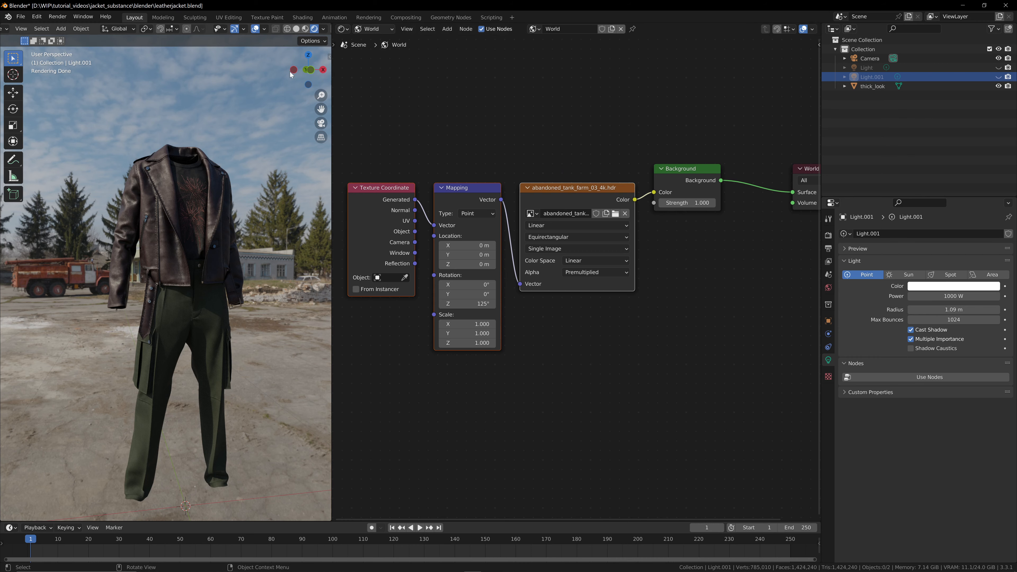
mouse_move(311, 74)
left_mouse_down()
mouse_move(292, 75)
mouse_move(306, 73)
left_mouse_up()
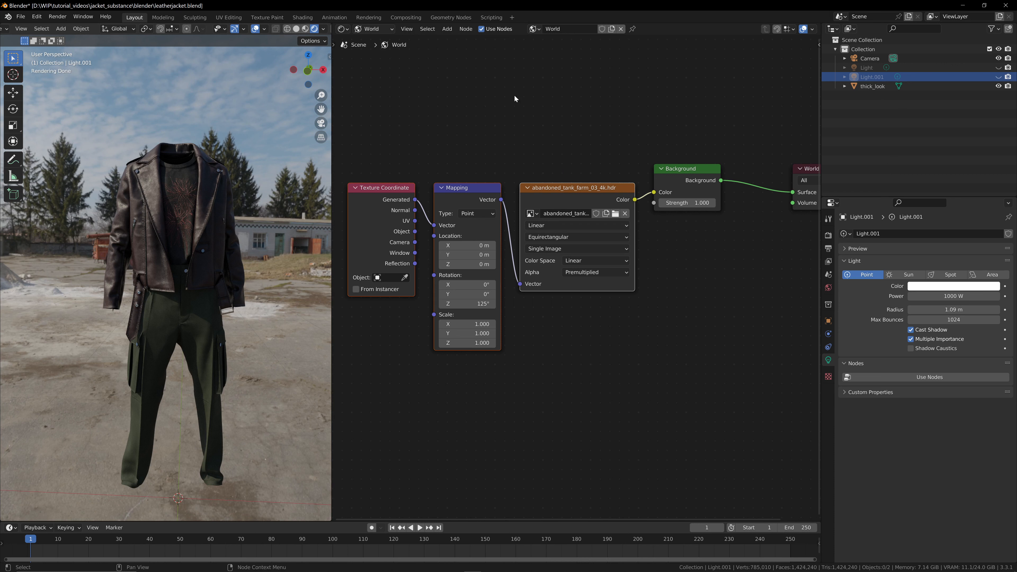
- Switch the outfit view to Solid shading and change the world node editor area to a 3D Viewport
left_click(296, 29)
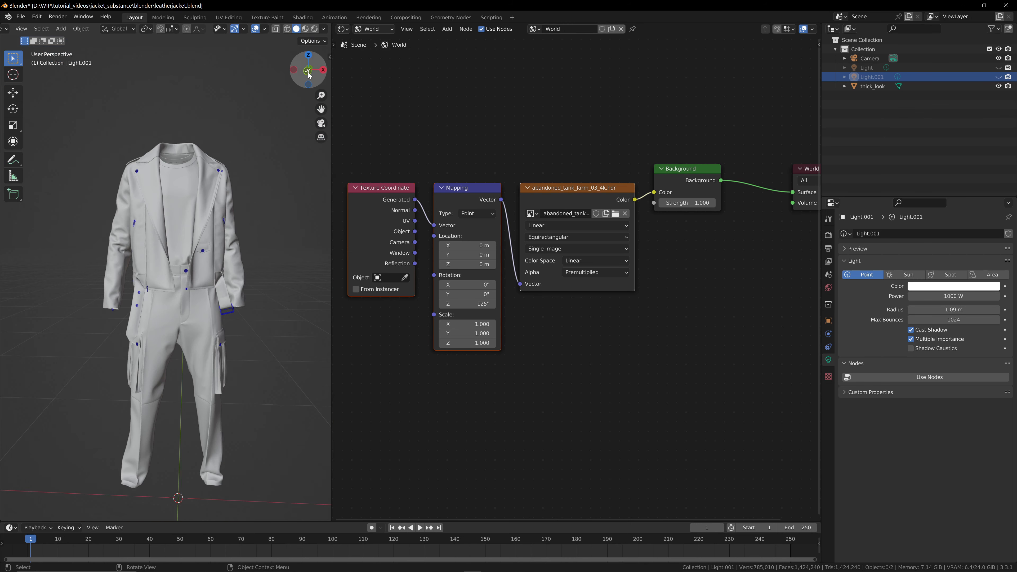
mouse_move(308, 70)
left_mouse_down()
mouse_move(296, 71)
mouse_move(312, 74)
left_mouse_up()
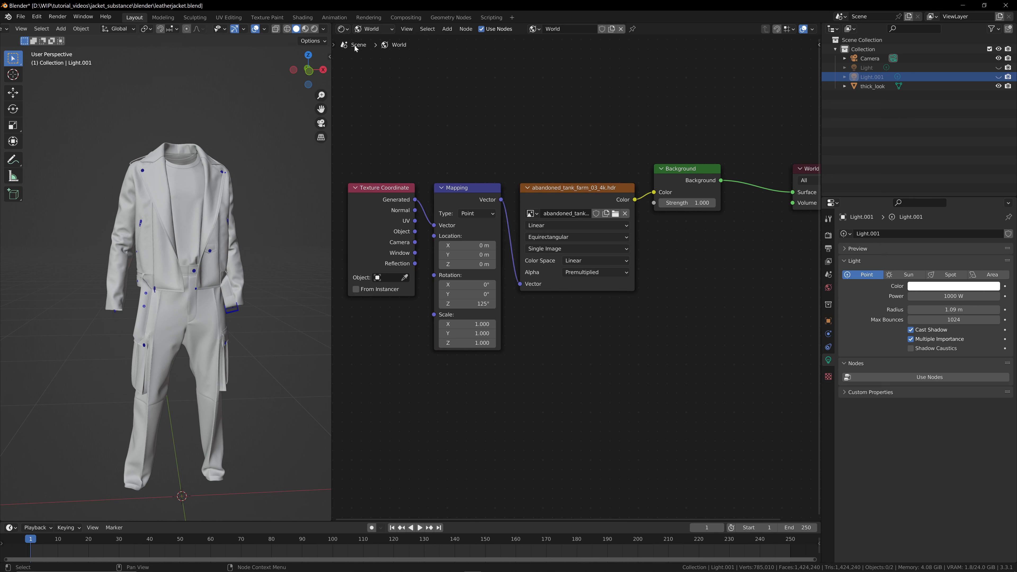
left_click(344, 29)
left_click(345, 30)
left_click(345, 30)
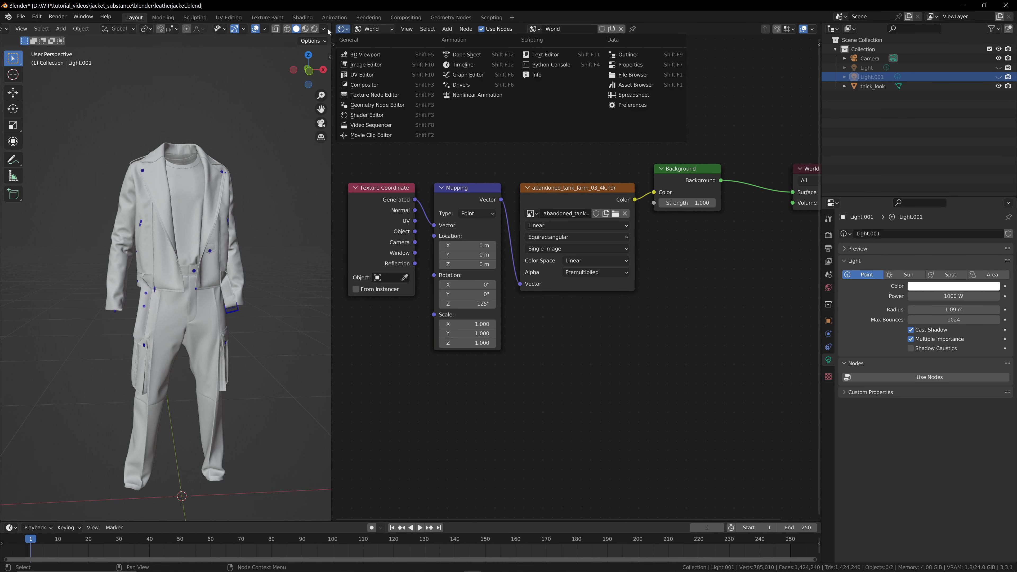
left_click(365, 56)
scroll(607, 249, "down", 5)
scroll(606, 249, "up", 5)
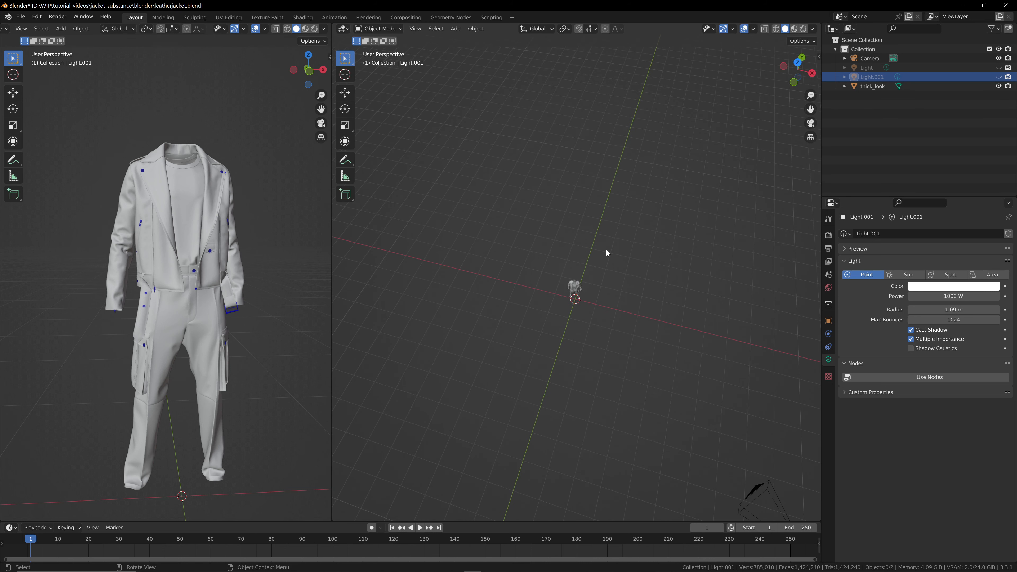
- Add a mesh plane at the outfit's feet and scale it up by about 6.63
left_click_drag(794, 76, 624, 311)
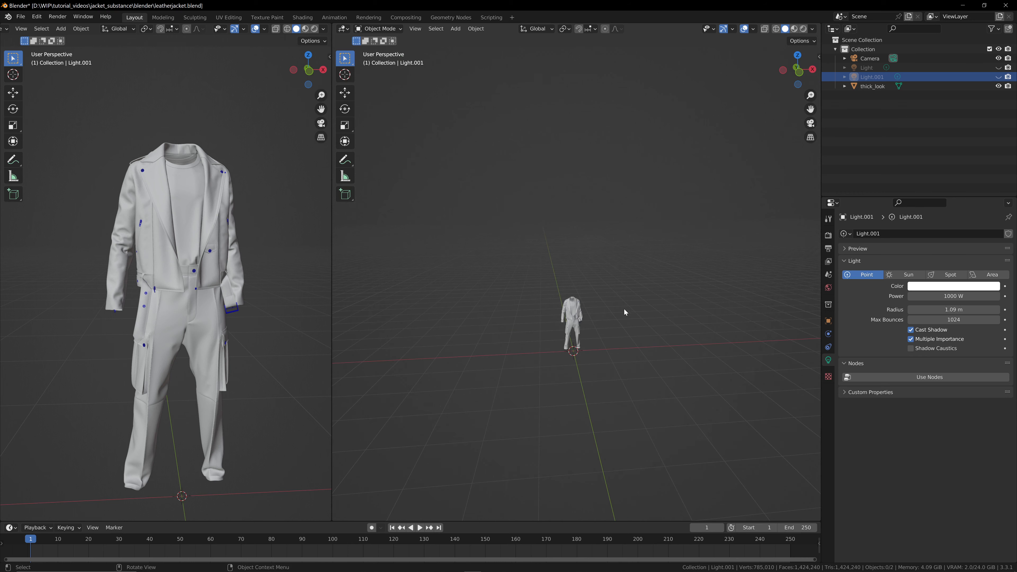
key("shift+a")
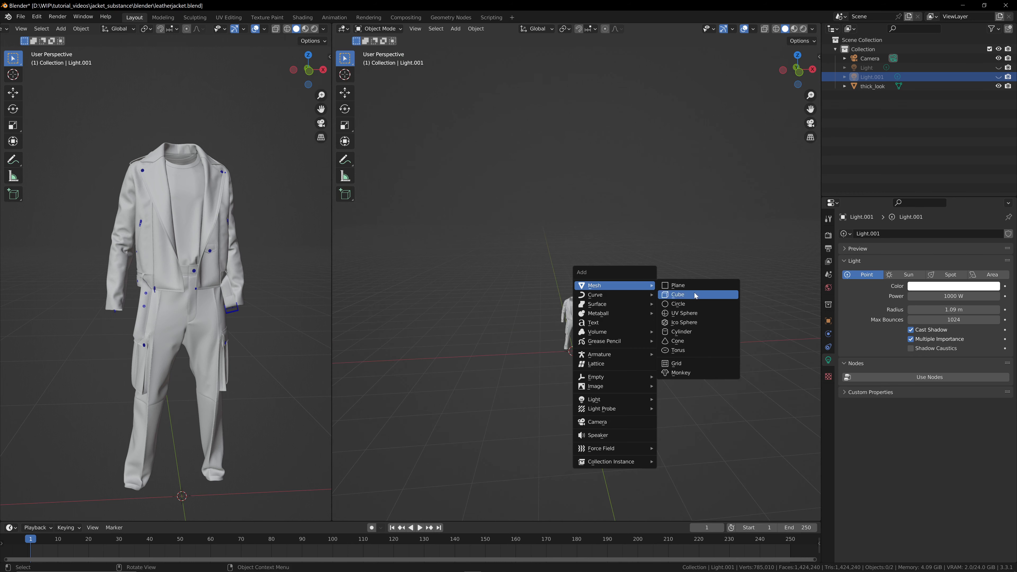
left_click(680, 285)
key("s")
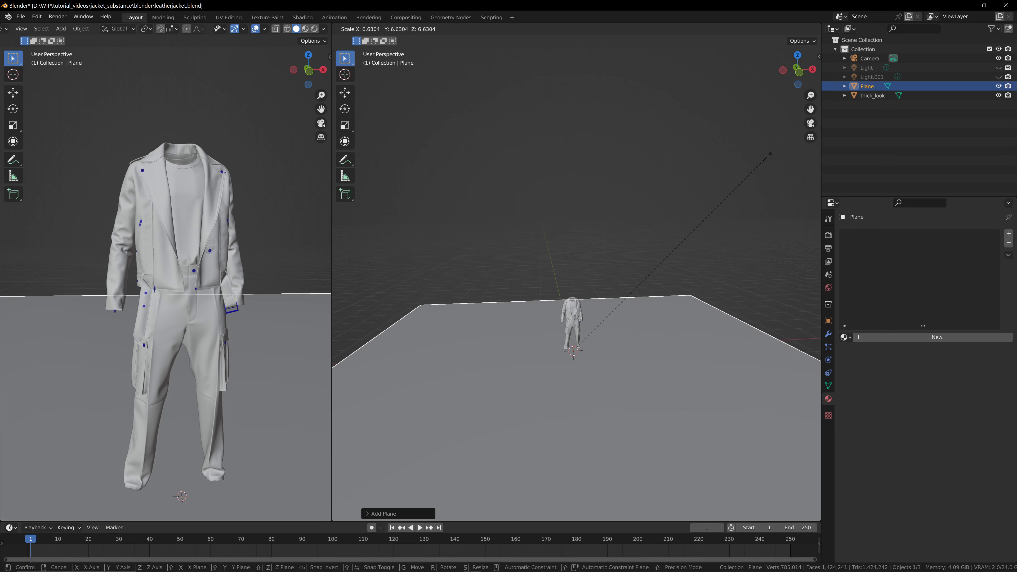
left_click(767, 159)
left_click_drag(796, 69, 753, 81)
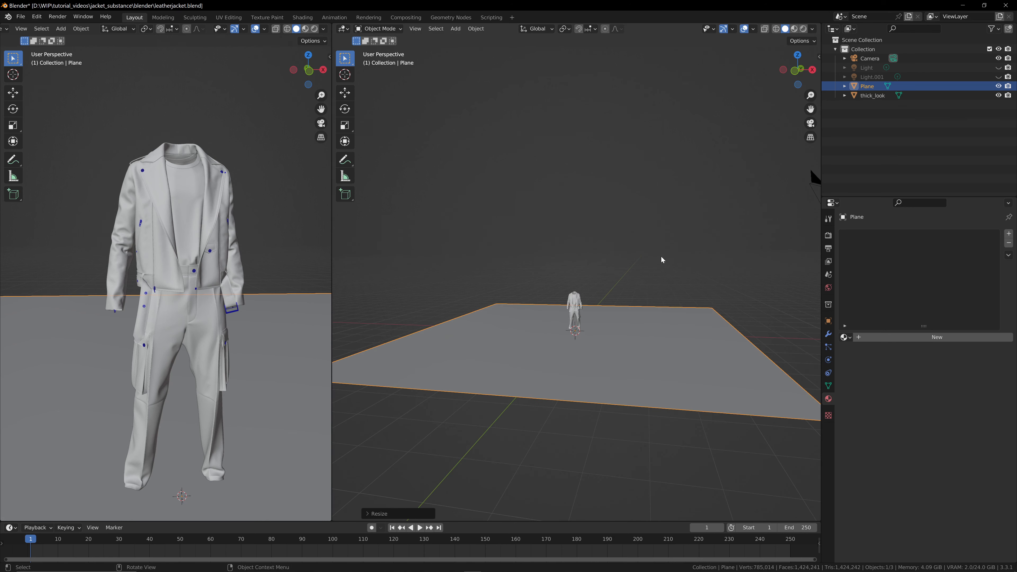
key("r")
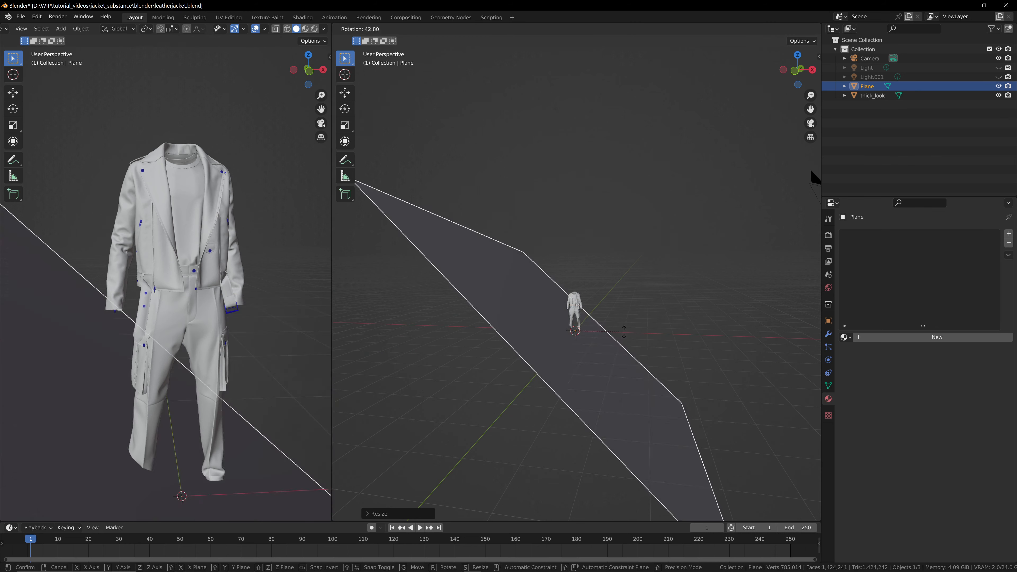
key("Escape")
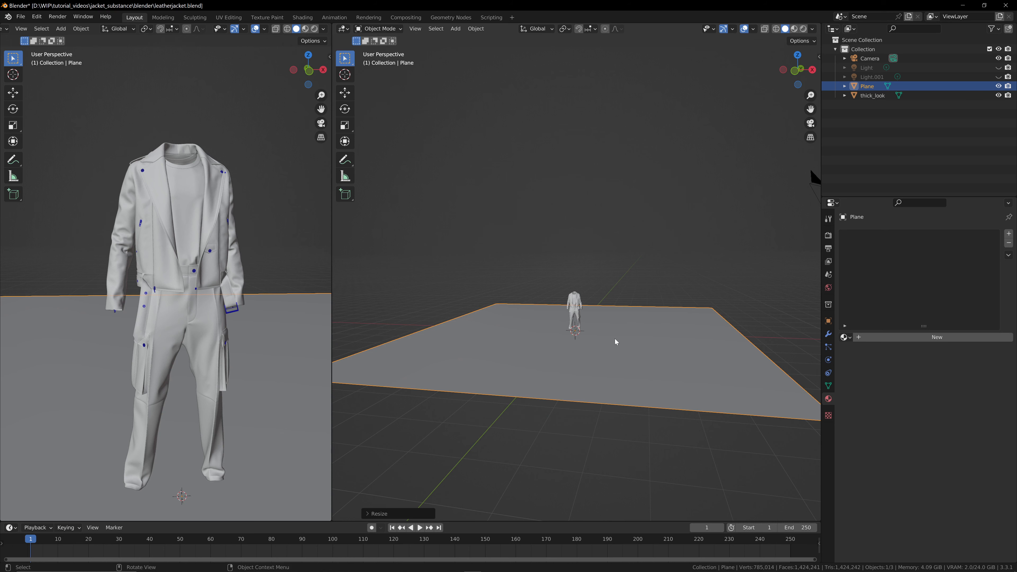
key("r")
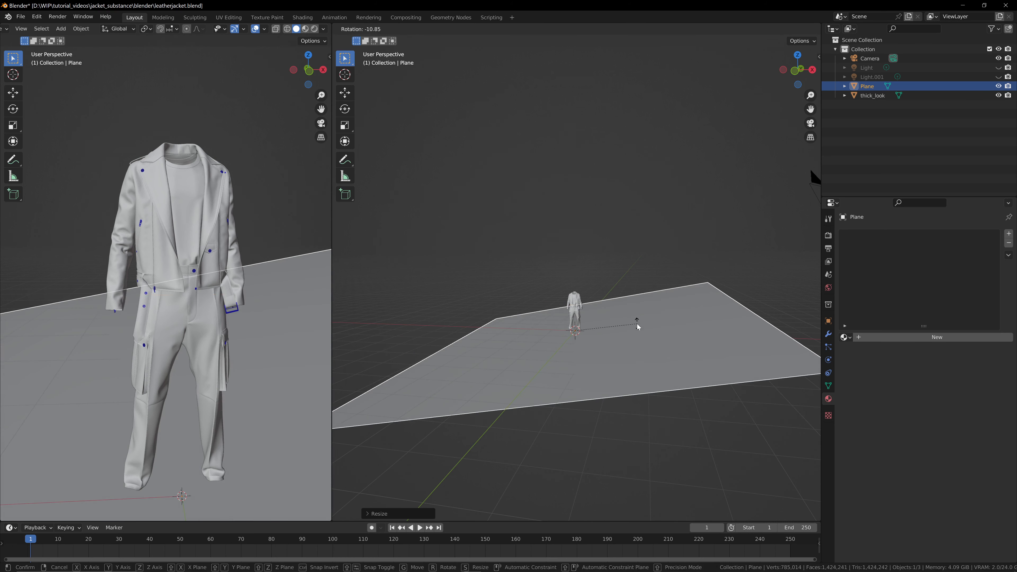
key("Escape")
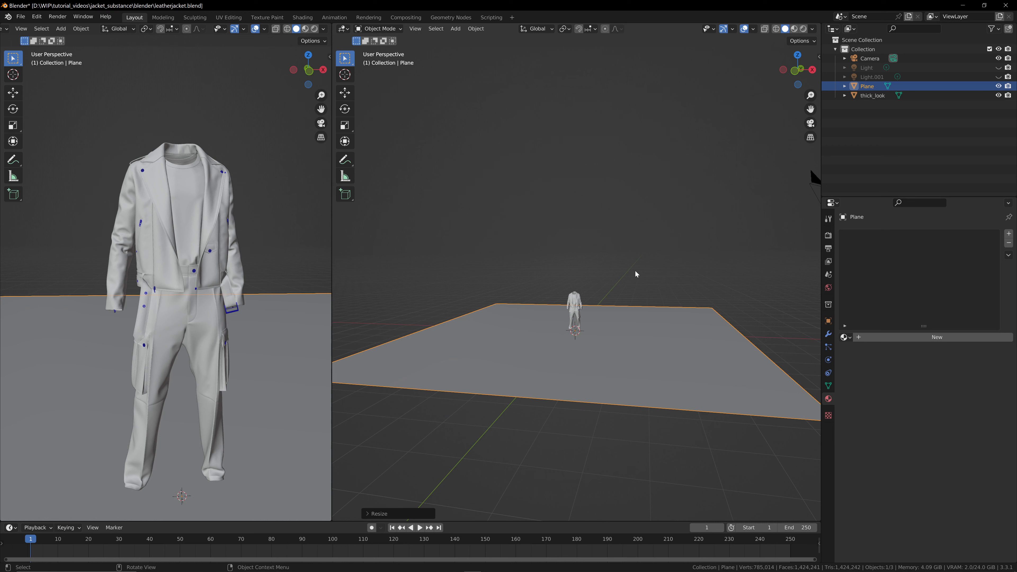
- Try rotating the plane about the global Z axis, and undo the last rotation
key("r")
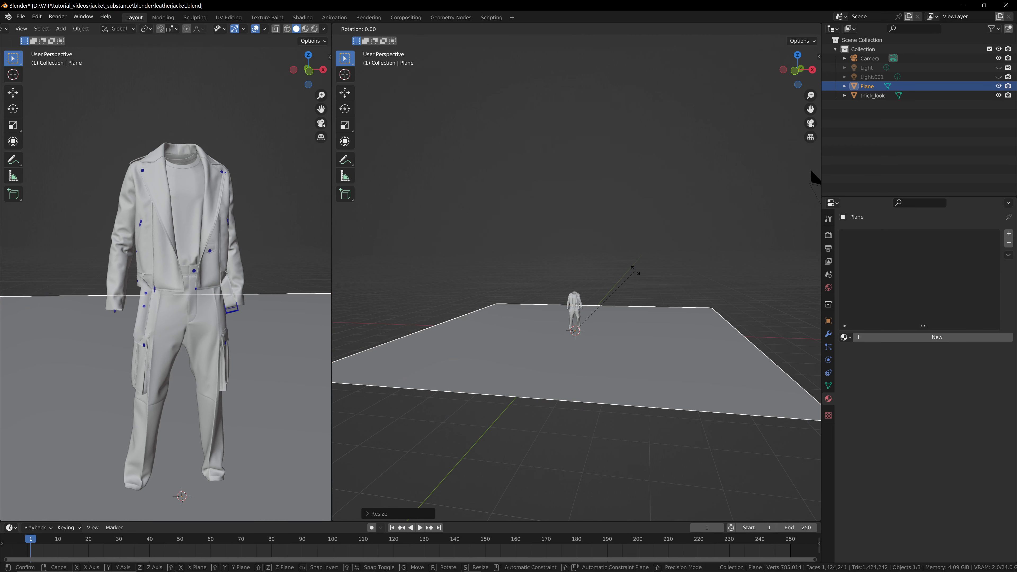
type("z90180")
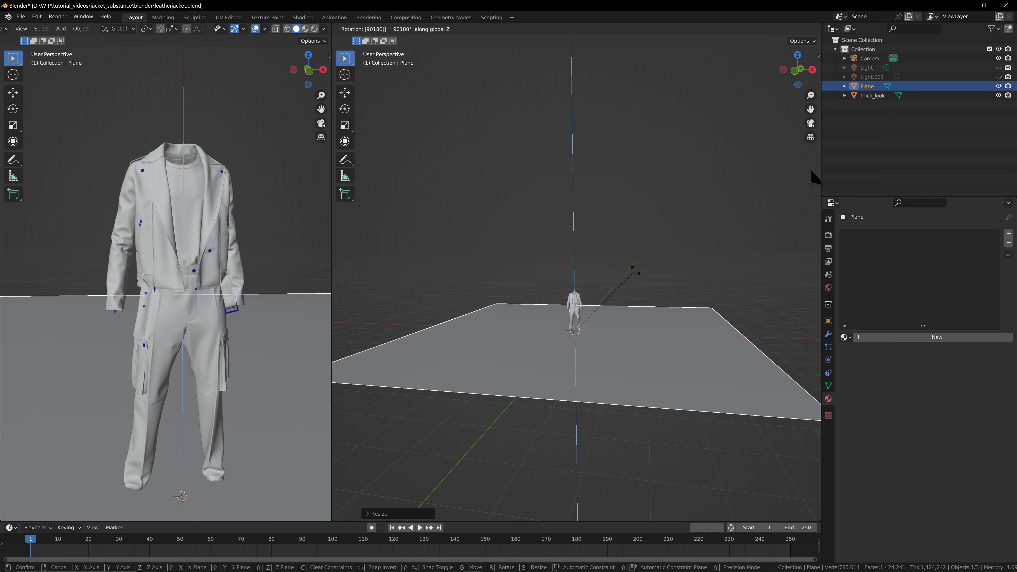
key("Return")
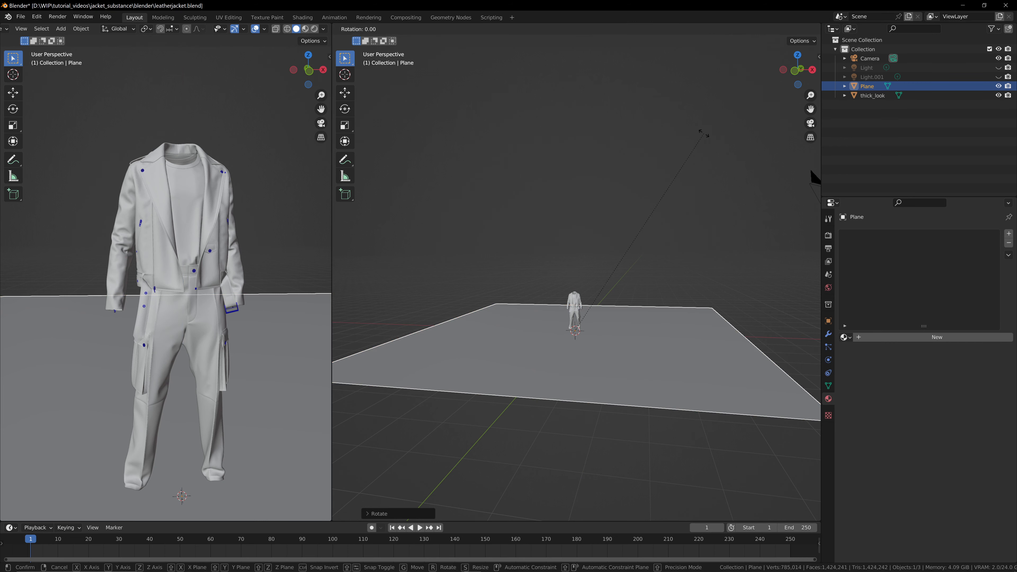
key("KP_0")
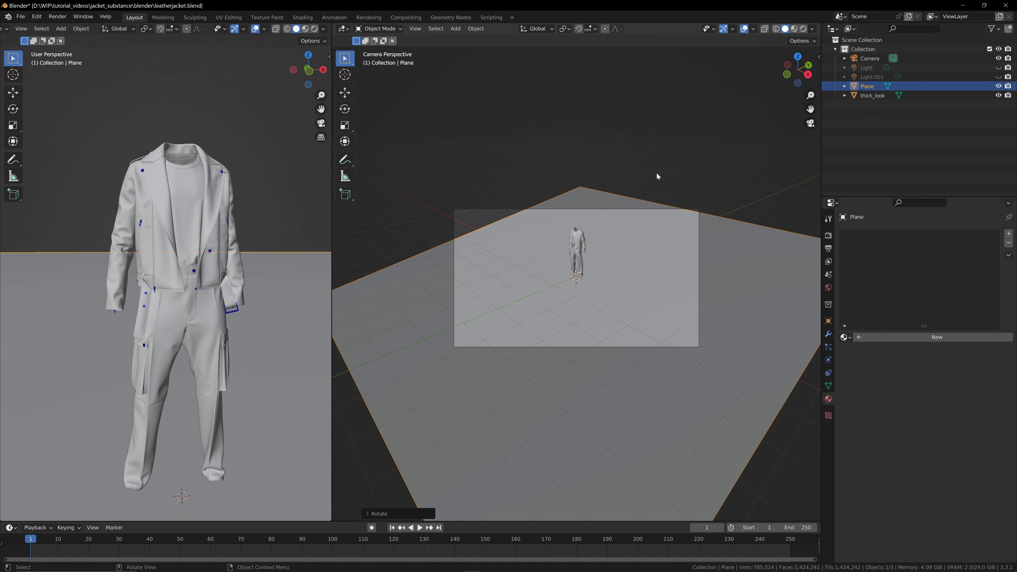
left_click(810, 123)
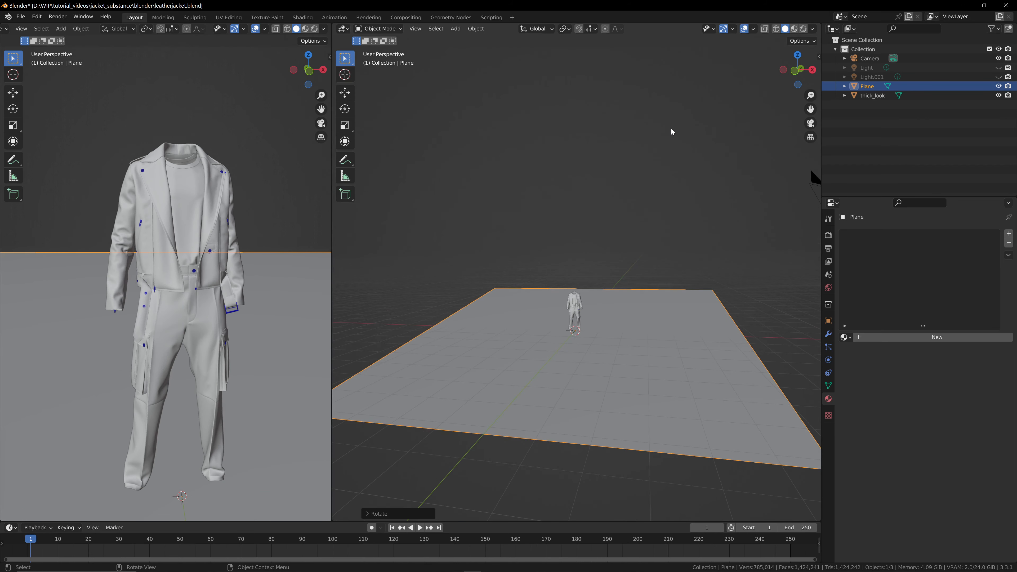
key("ctrl+z")
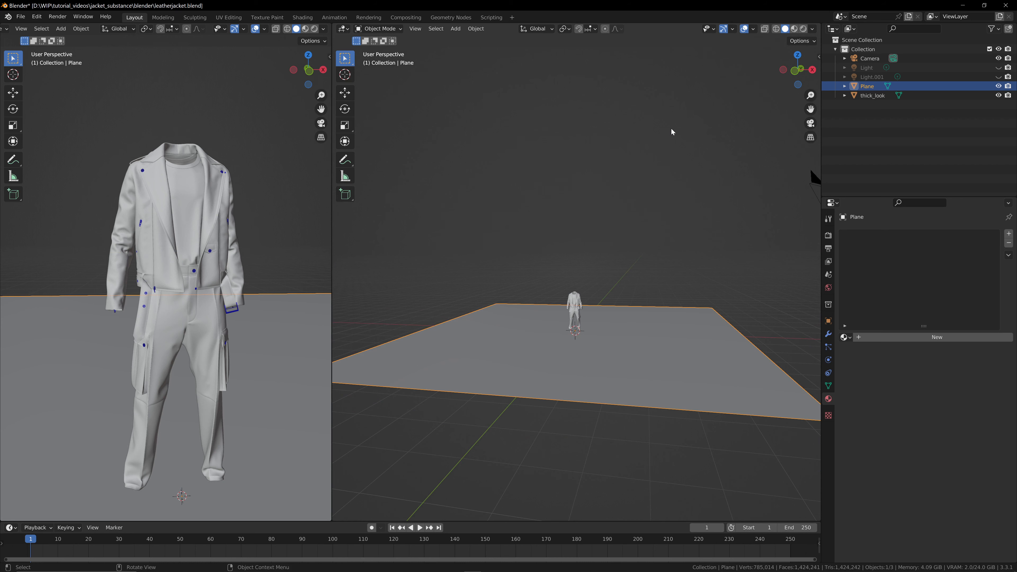
- Rotate the plane 90° about the global X axis so it stands upright
type("r")
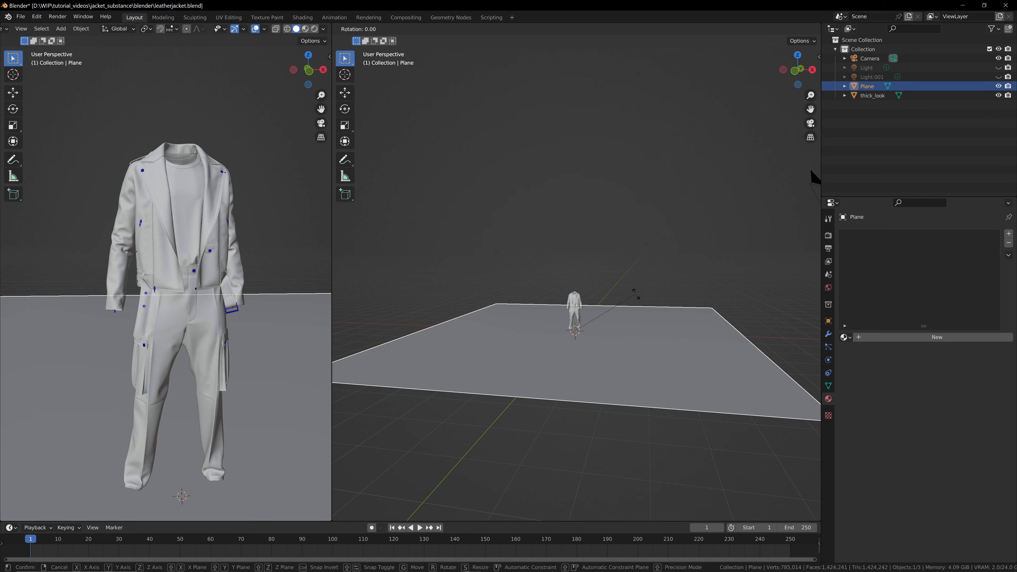
type("x90")
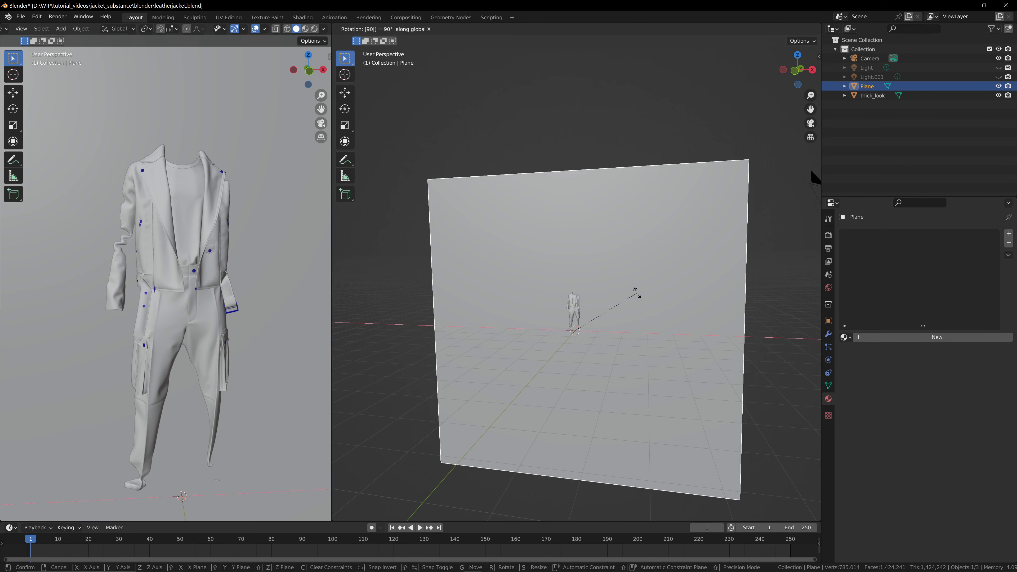
key("Return")
- Rotate the upright plane by about -62° around the global Z axis, working from the front view
left_click(812, 70)
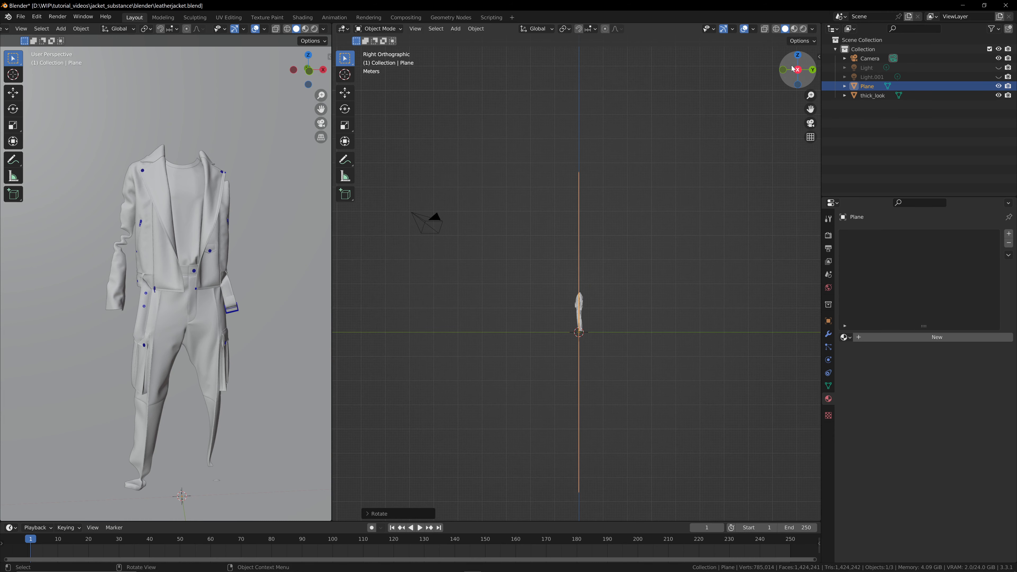
left_click(783, 71)
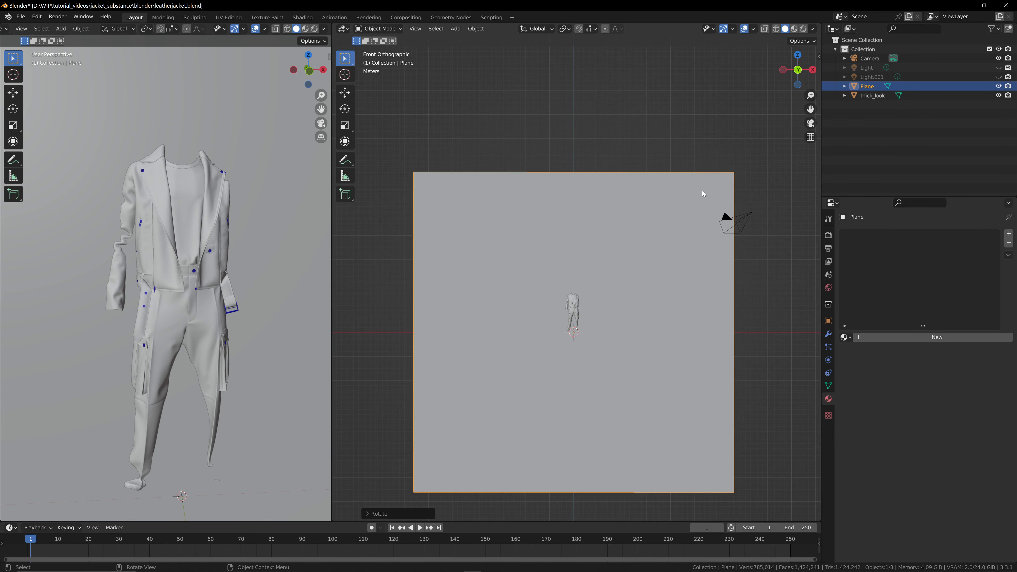
key("r")
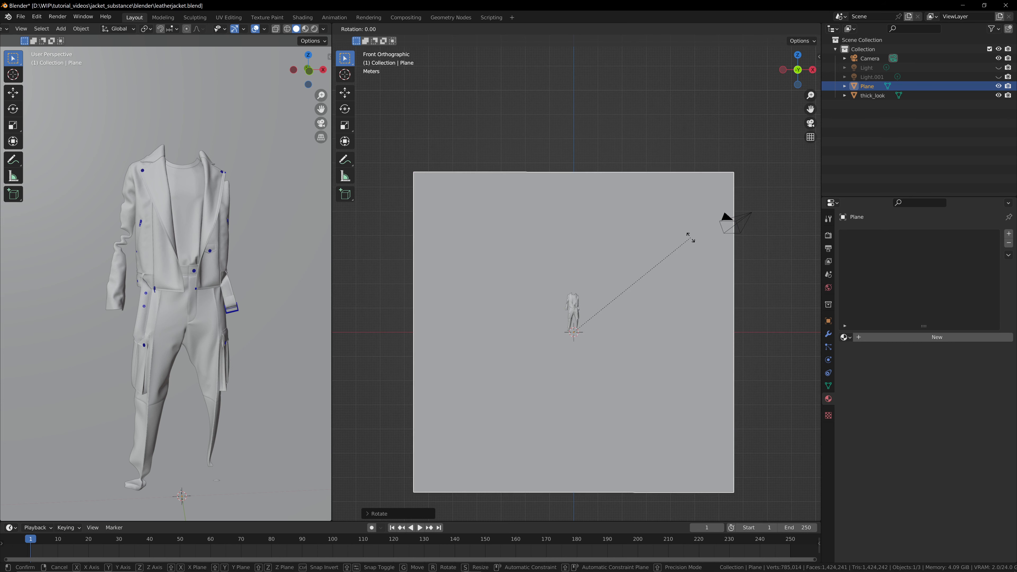
key("z")
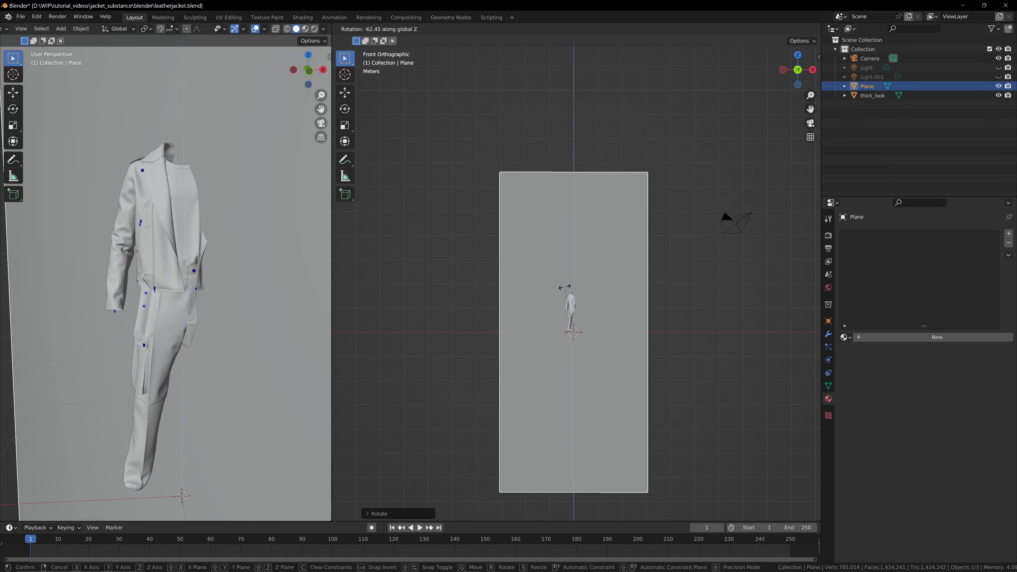
left_click(565, 287)
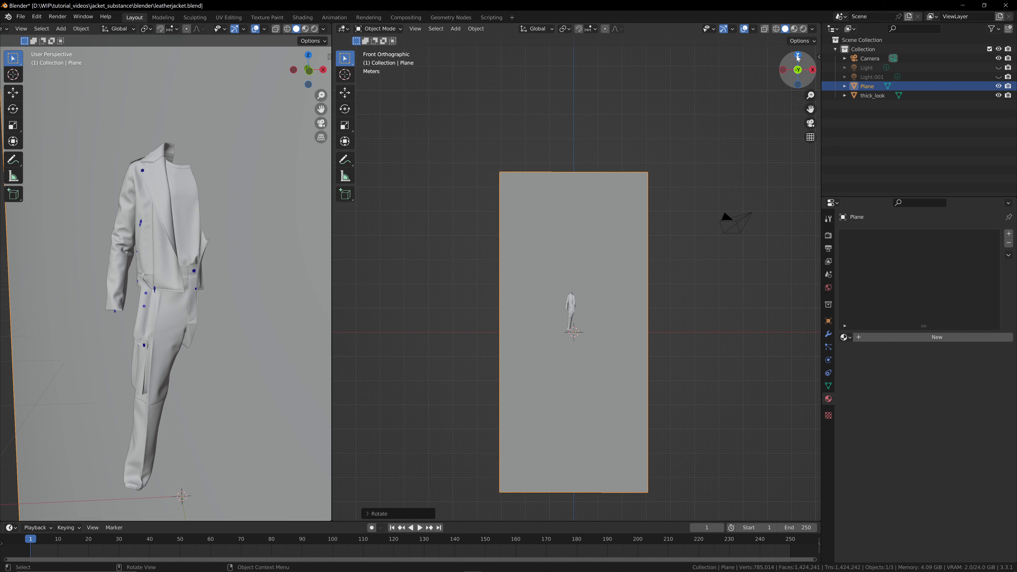
- From the top view, rotate the upright plane to roughly a 45° diagonal and move it toward positive X, clear of the outfit
left_click(797, 57)
left_click(798, 70)
left_click(798, 70)
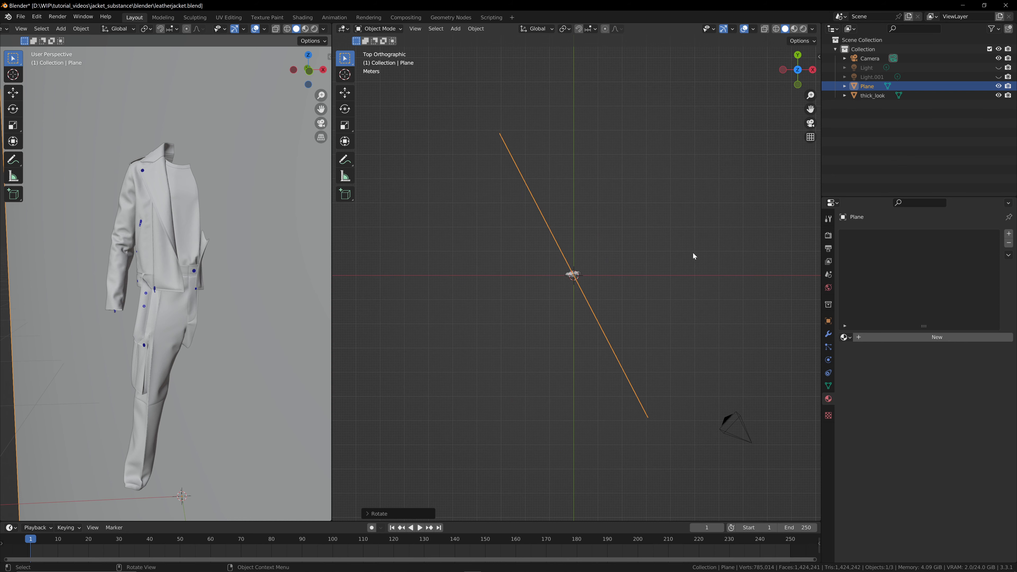
key("r")
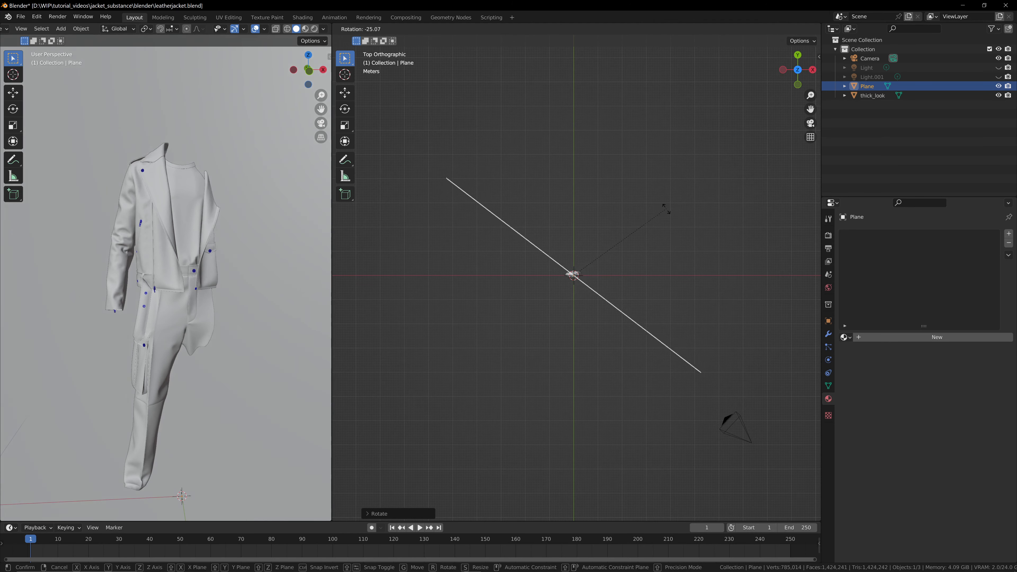
left_click(664, 231)
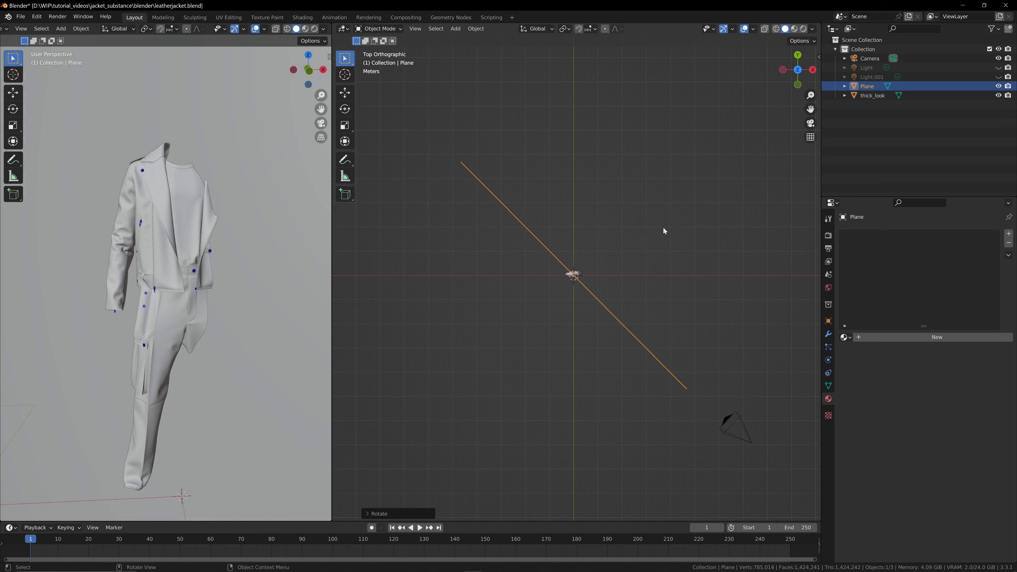
key("g")
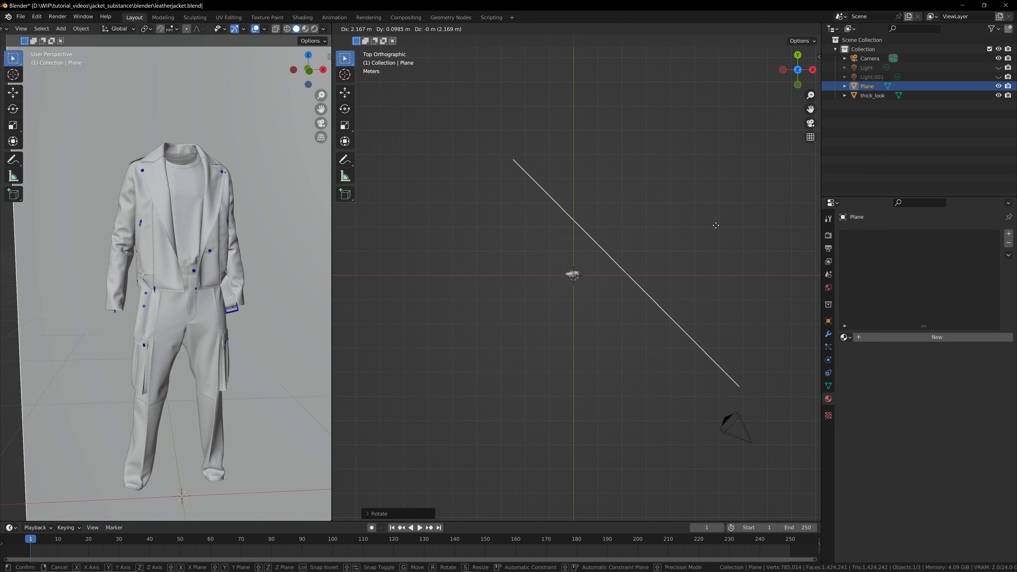
left_click(649, 261)
- Duplicate the upright plane in place and rotate the copy around the global Z axis until it stands roughly perpendicular to the original
left_click(560, 272)
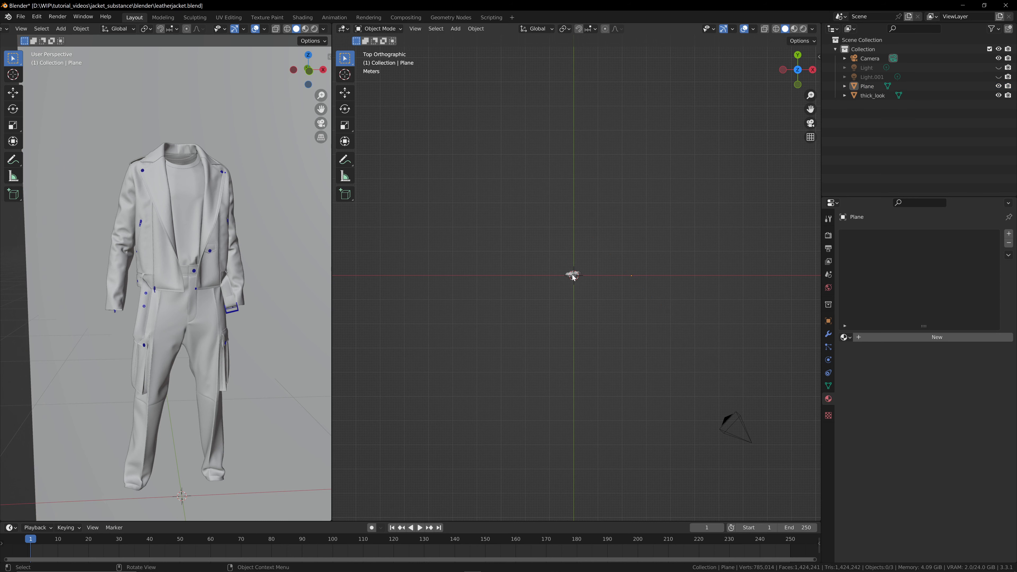
left_click(556, 264)
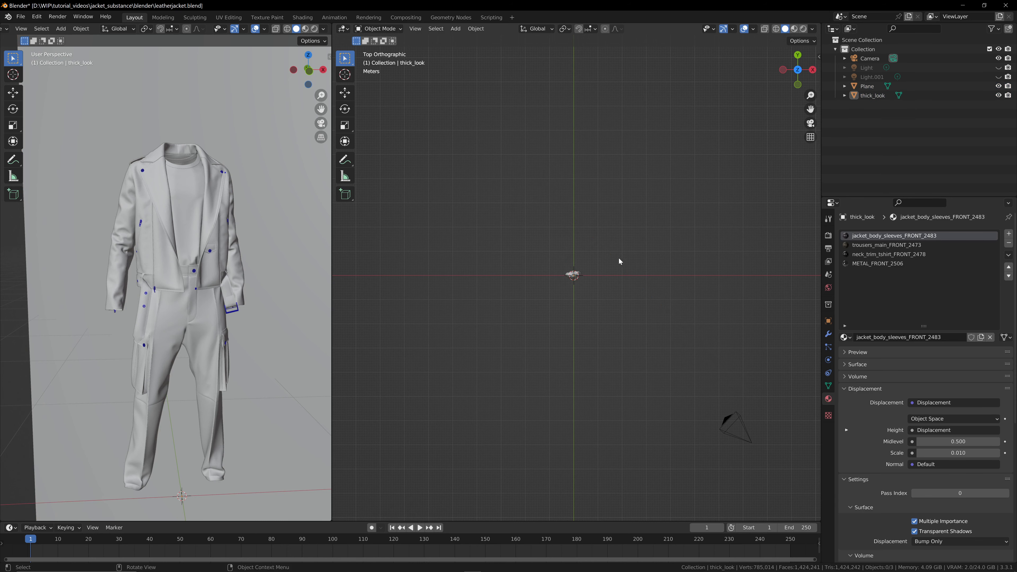
left_click_drag(798, 70, 796, 36)
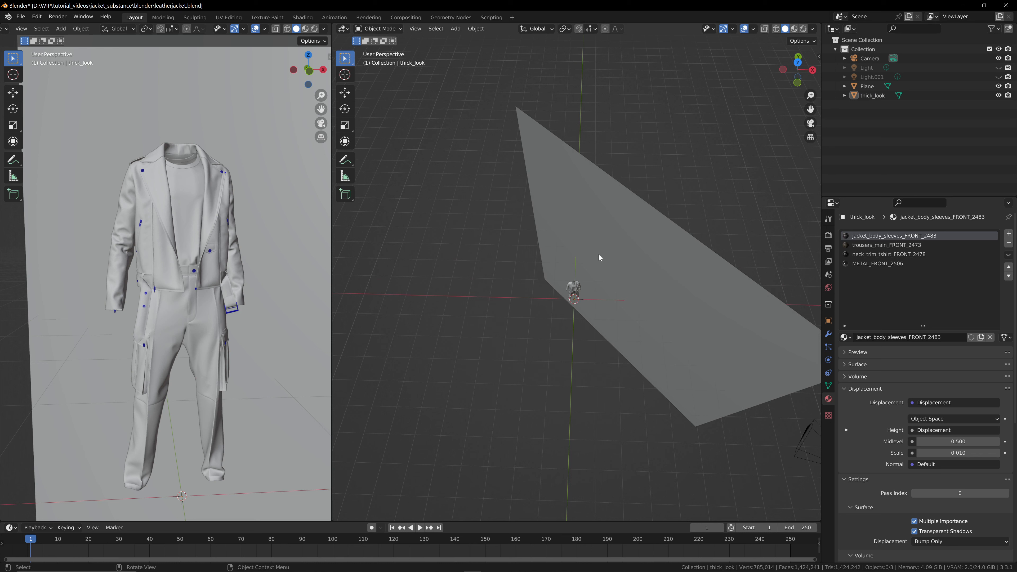
left_click(609, 253)
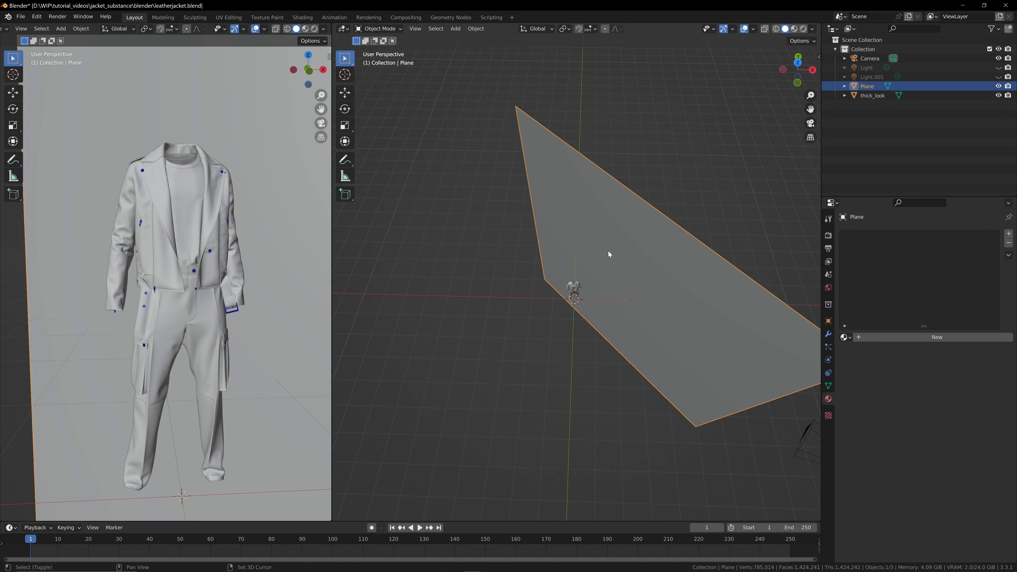
key("shift+d")
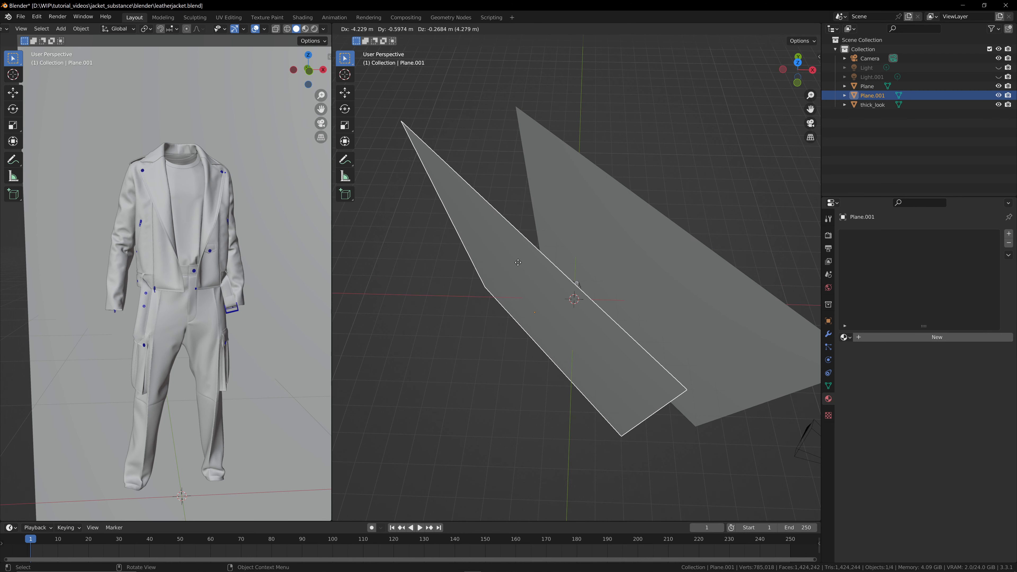
right_click(656, 225)
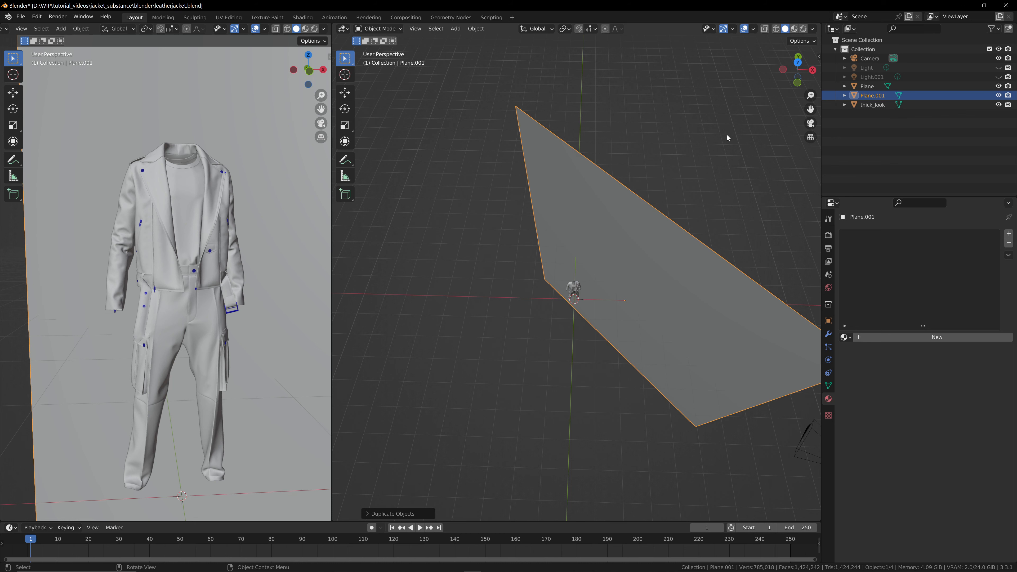
key("r")
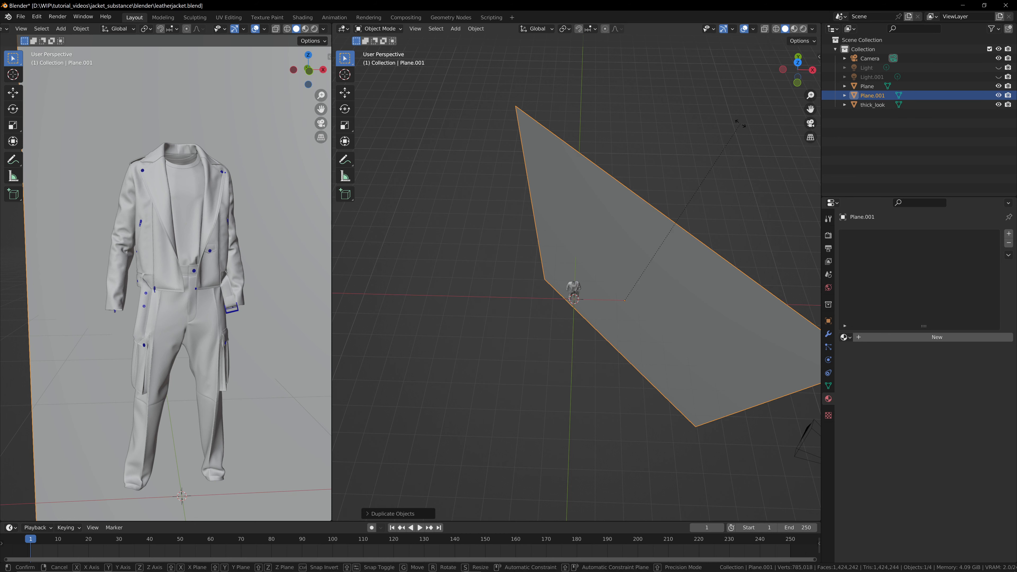
key("z")
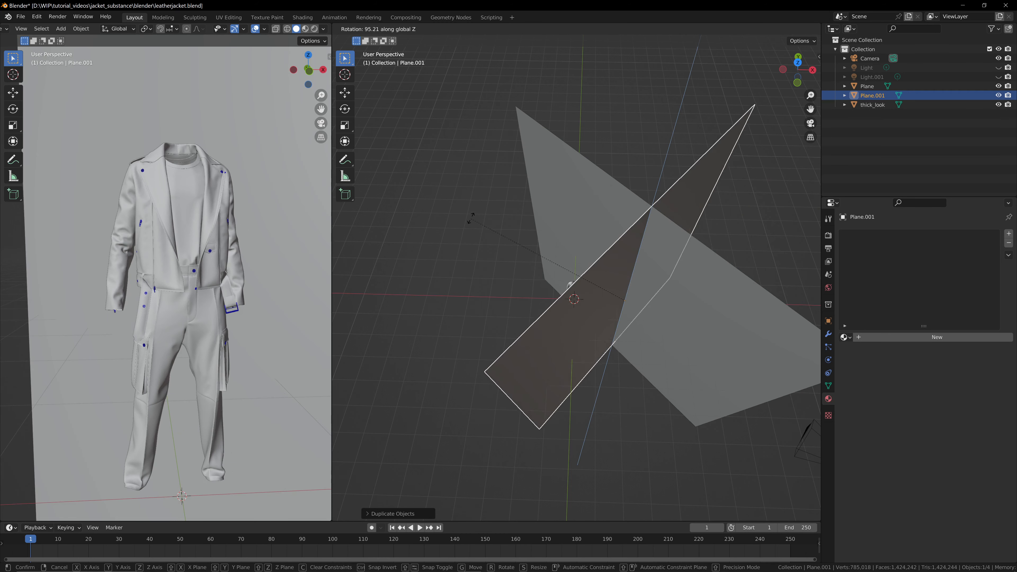
left_click(581, 177)
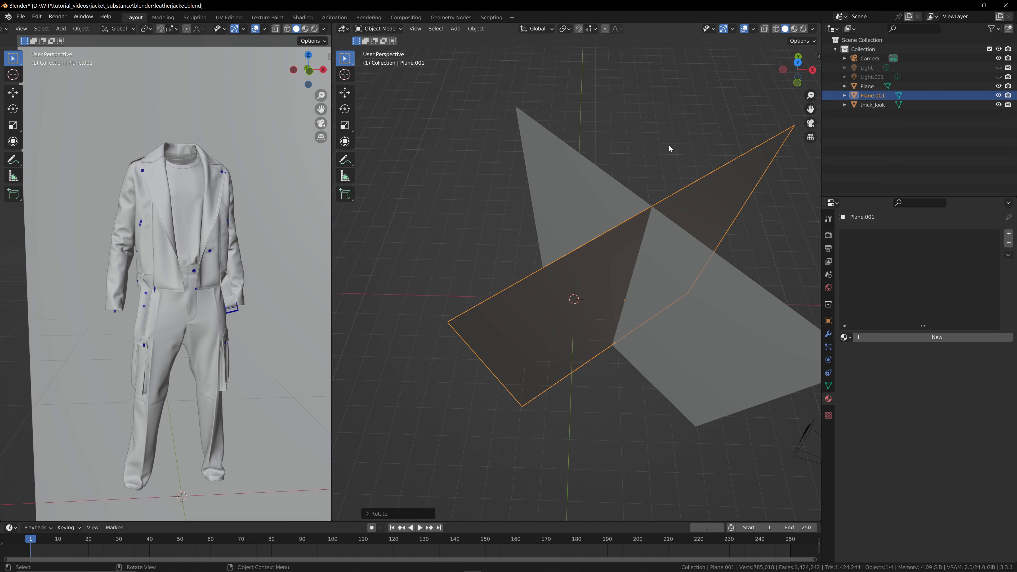
- Move the duplicated plane from the top view toward negative X and behind the outfit, so the two planes form a corner
left_click_drag(798, 65, 797, 59)
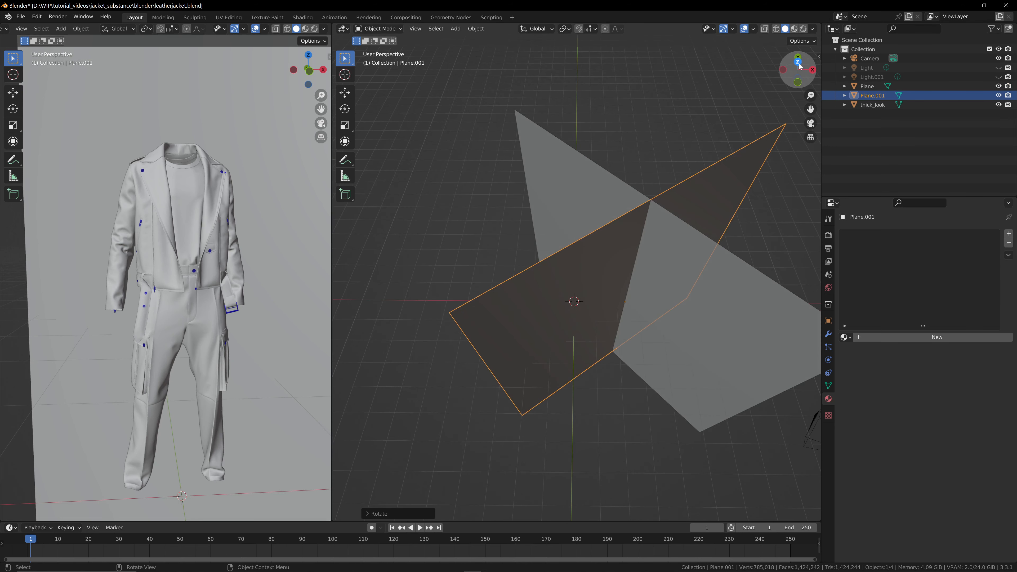
left_click(799, 62)
key("g")
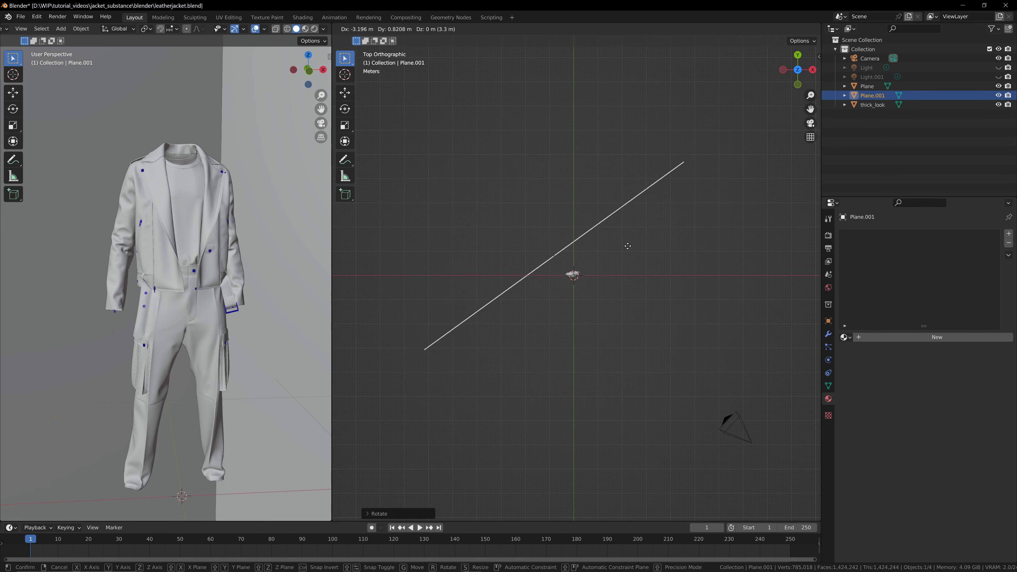
left_click(610, 238)
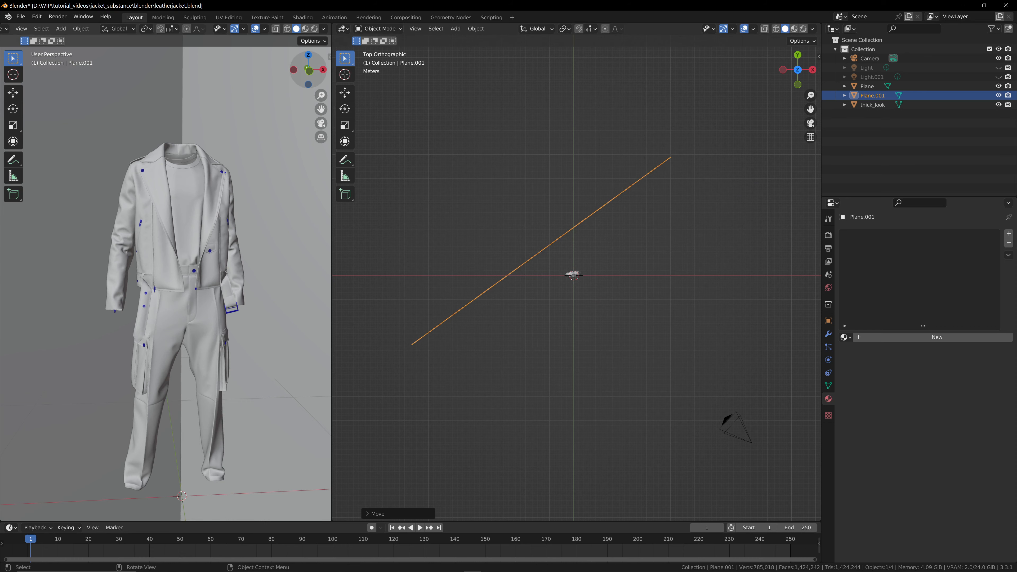
- Check the two-wall corner from an angle and switch the outfit viewport to rendered shading
mouse_move(308, 70)
left_mouse_down()
mouse_move(299, 71)
mouse_move(320, 71)
mouse_move(305, 71)
left_mouse_up()
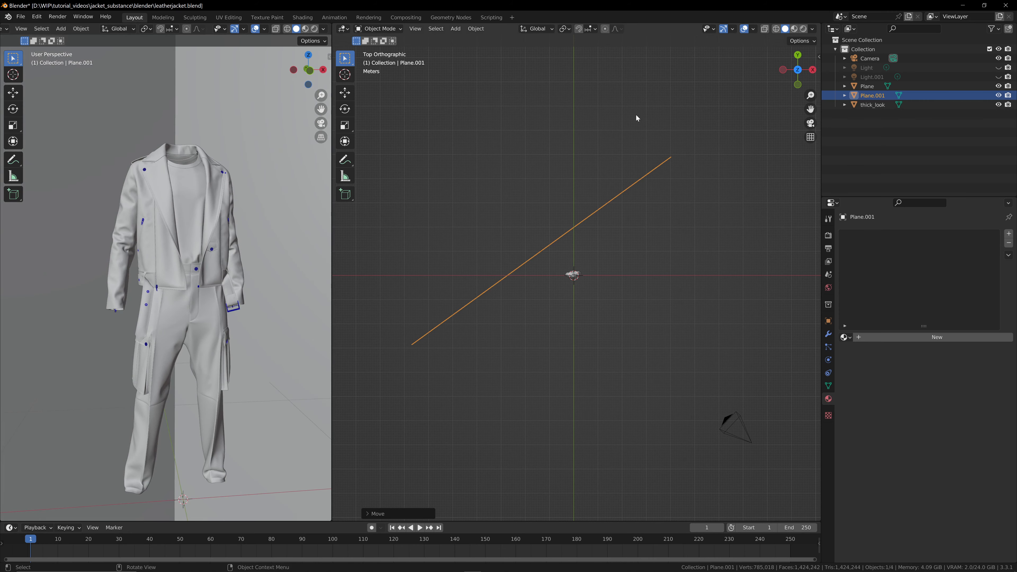
left_click_drag(798, 79, 811, 95)
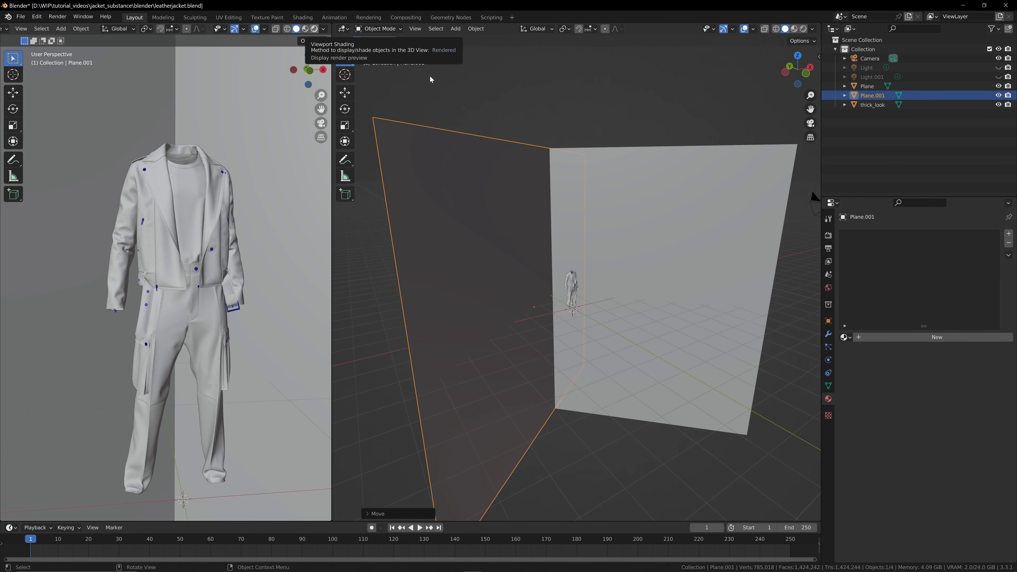
left_click(315, 28)
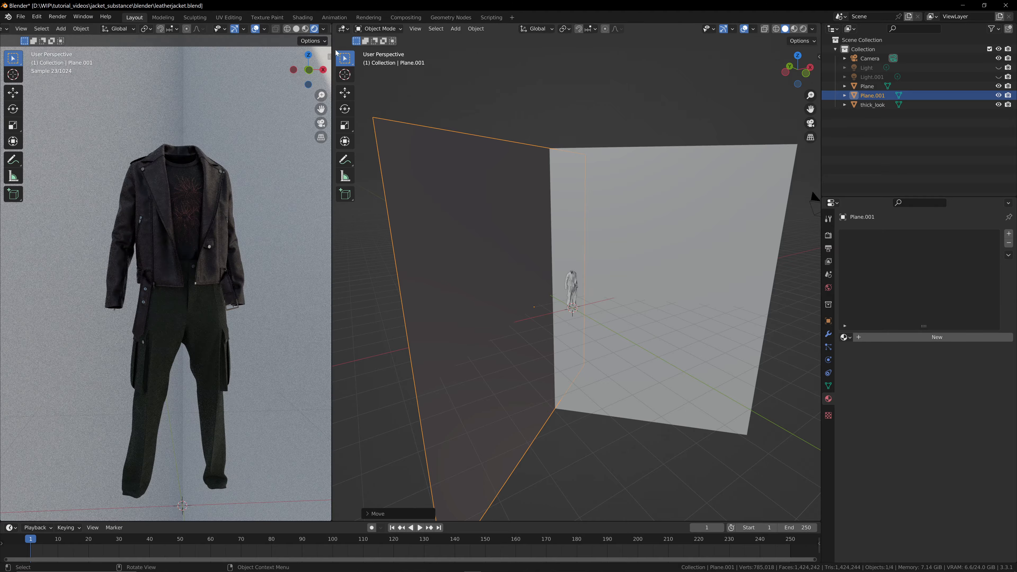
- Show the world's shader nodes in the second viewport and set the HDRI Mapping node's Z rotation to 122°
left_click(344, 28)
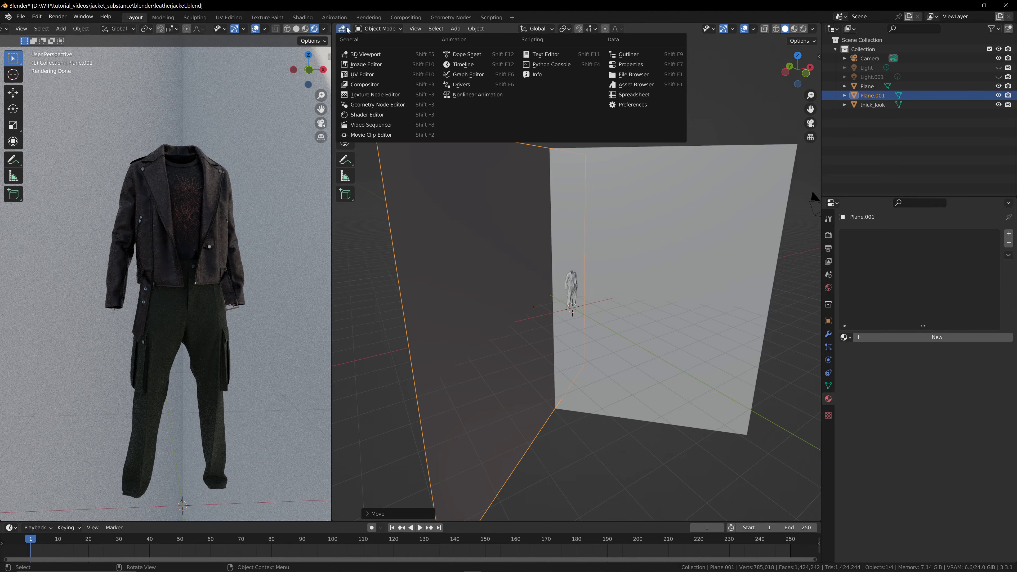
left_click(378, 115)
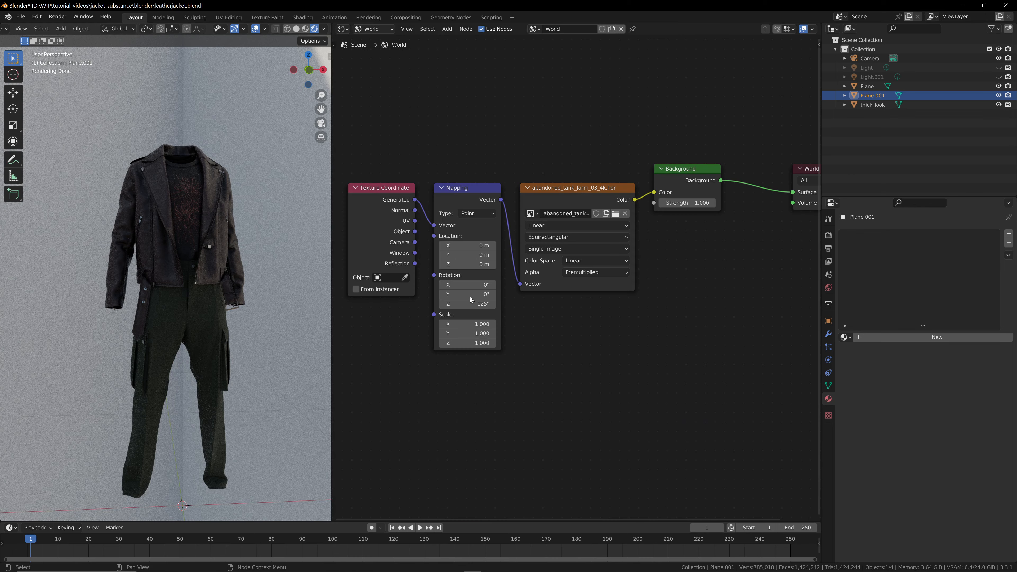
mouse_move(471, 299)
left_mouse_down()
mouse_move(452, 300)
mouse_move(468, 299)
left_mouse_up()
- Create a new material on the original plane and name it "wall"
left_click(868, 86)
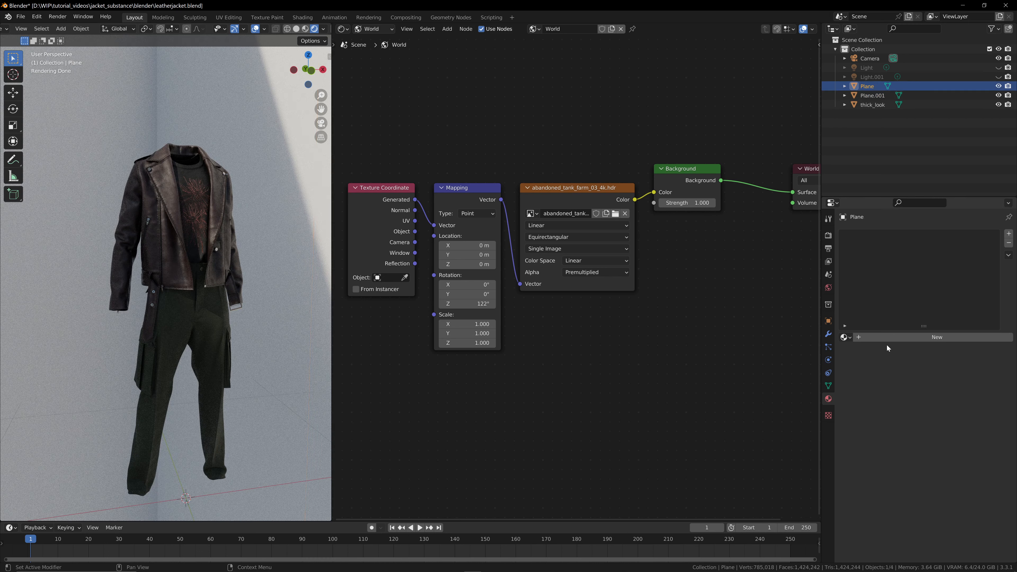
left_click(937, 336)
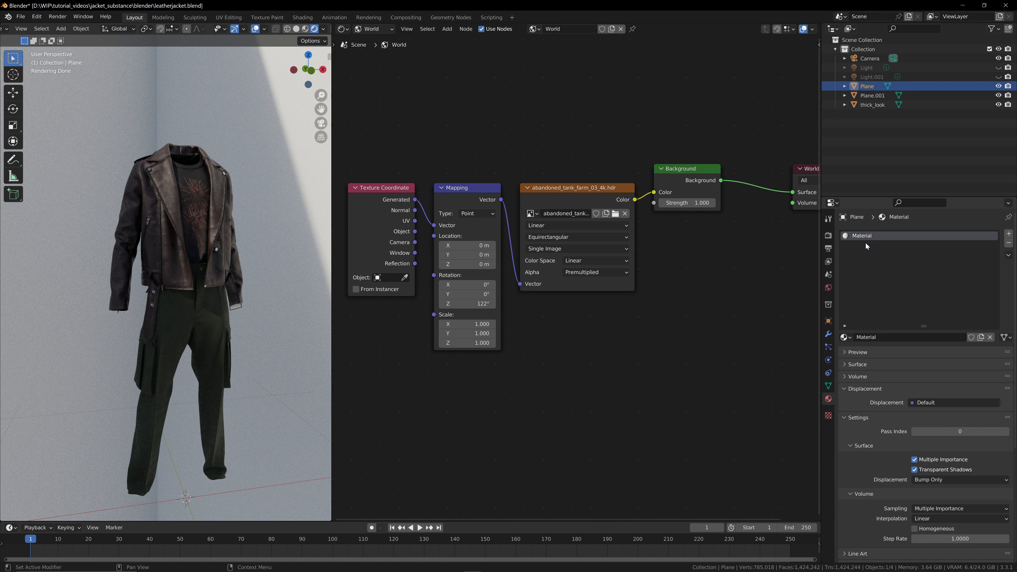
type("wall")
- In the wall material's object shader nodes, darken the Principled BSDF base color to near black and set roughness to 0.258
left_click(379, 29)
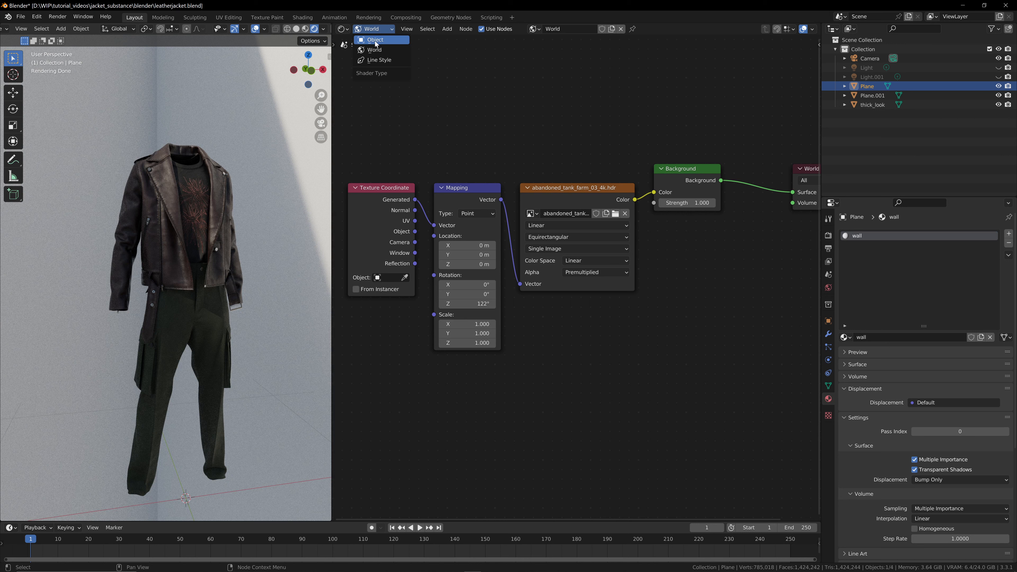
left_click(376, 40)
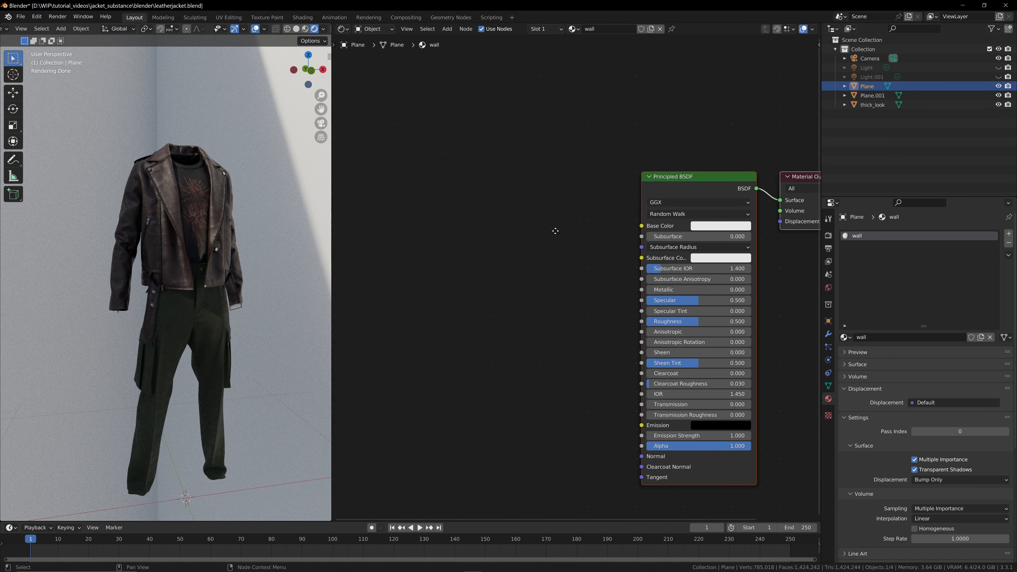
middle_click_drag(701, 276, 609, 250)
scroll(609, 250, "down", 2)
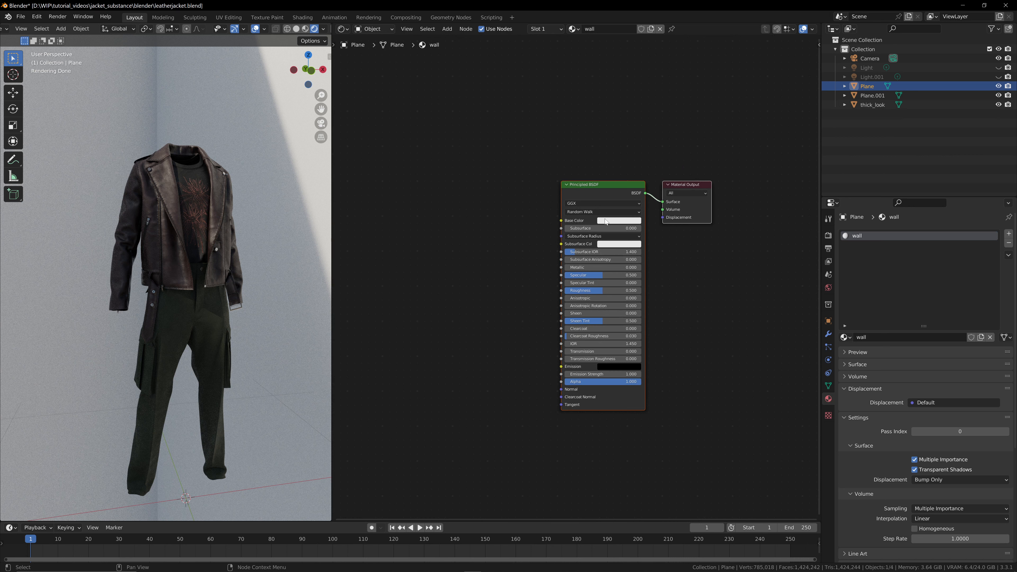
left_click(617, 220)
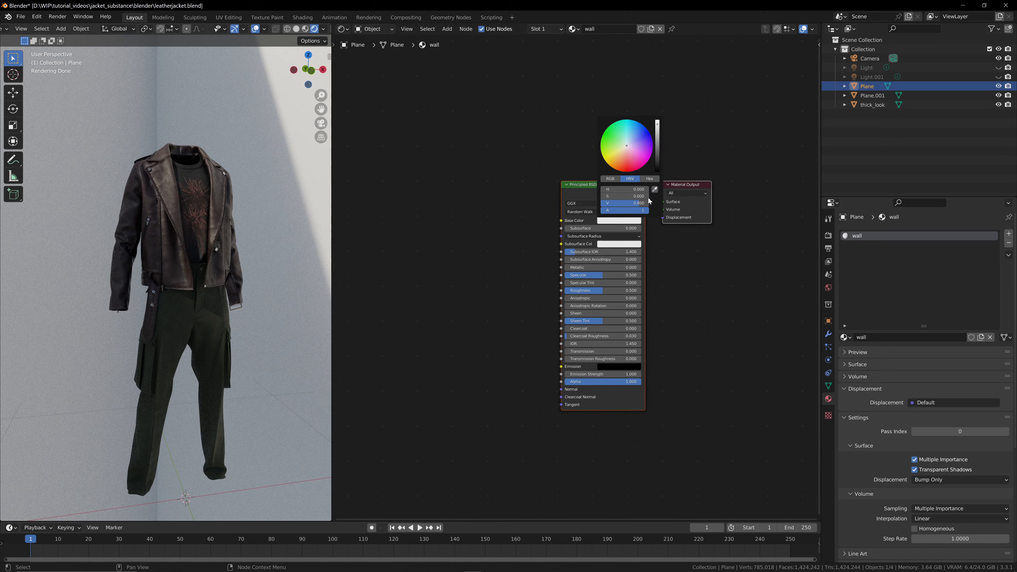
left_click_drag(659, 143, 657, 162)
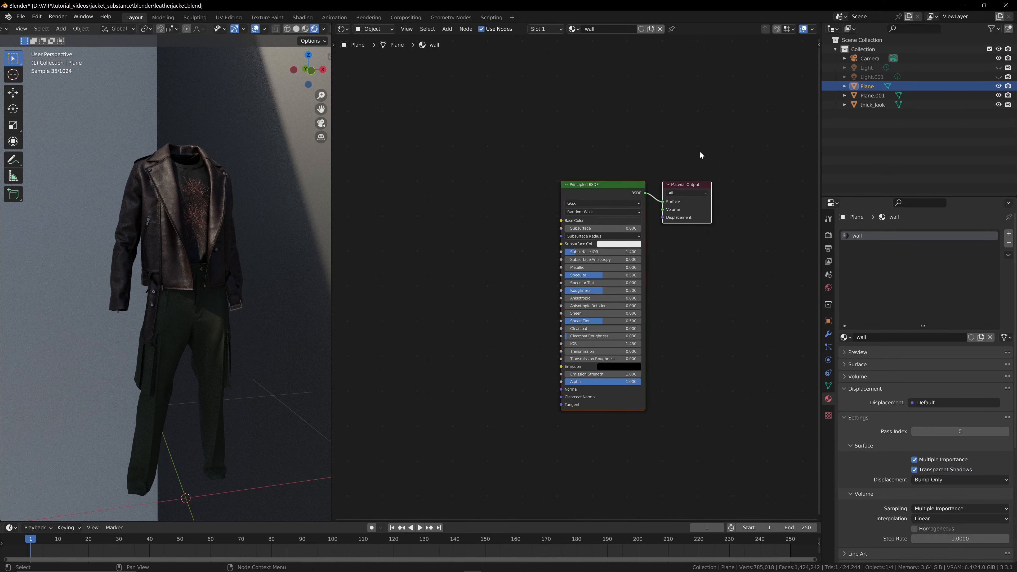
left_click_drag(604, 292, 589, 292)
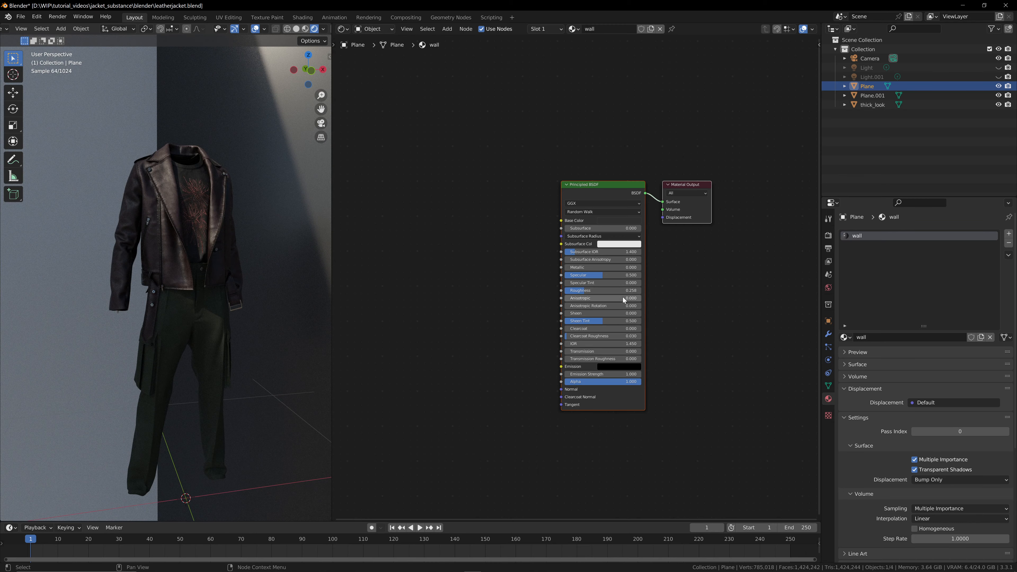
- Assign the existing wall material to the duplicated plane and frame the outfit from the front against the dark walls
mouse_move(309, 76)
left_mouse_down()
mouse_move(280, 77)
mouse_move(309, 76)
left_mouse_up()
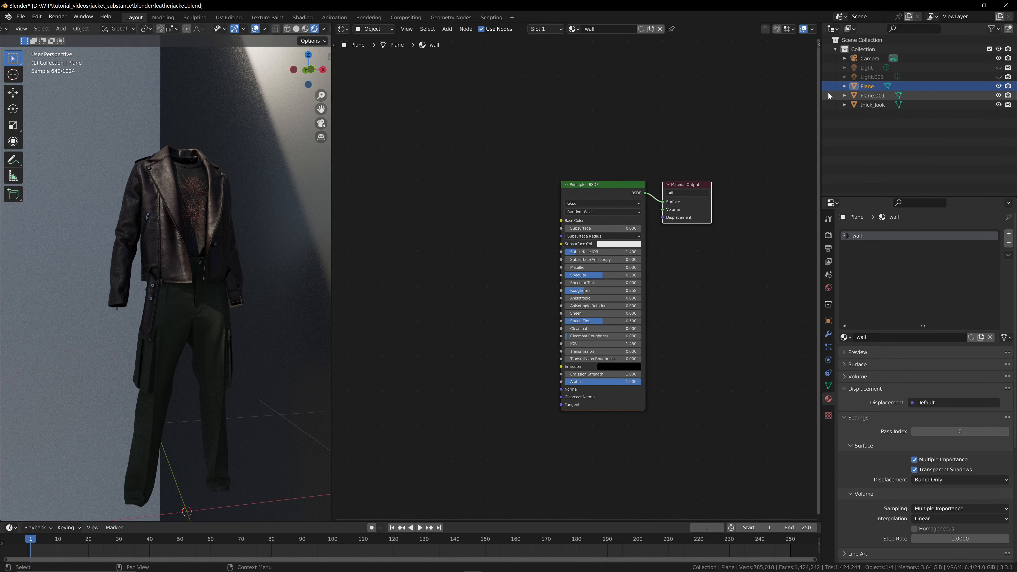
left_click(868, 96)
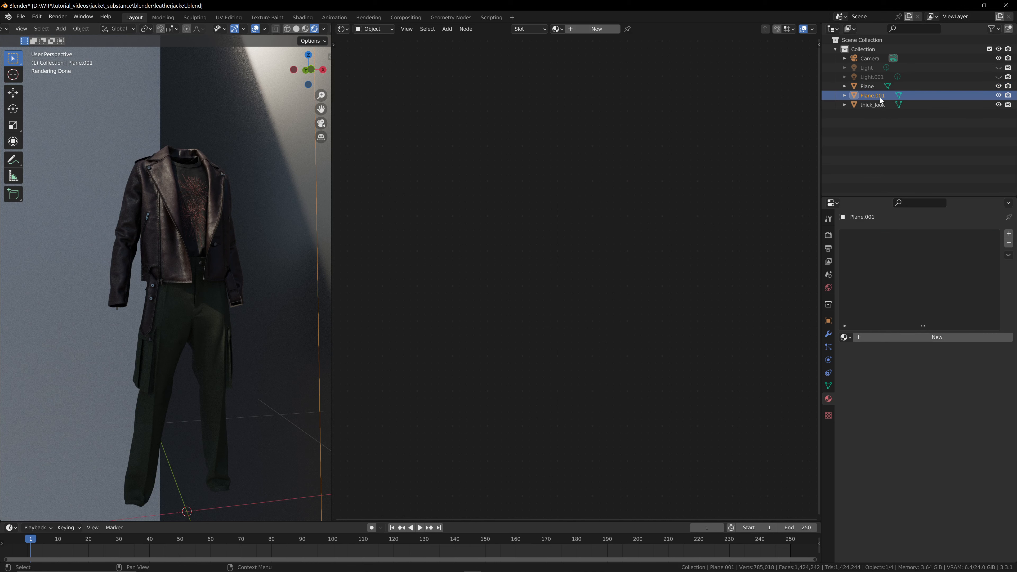
left_click(845, 338)
left_click(845, 339)
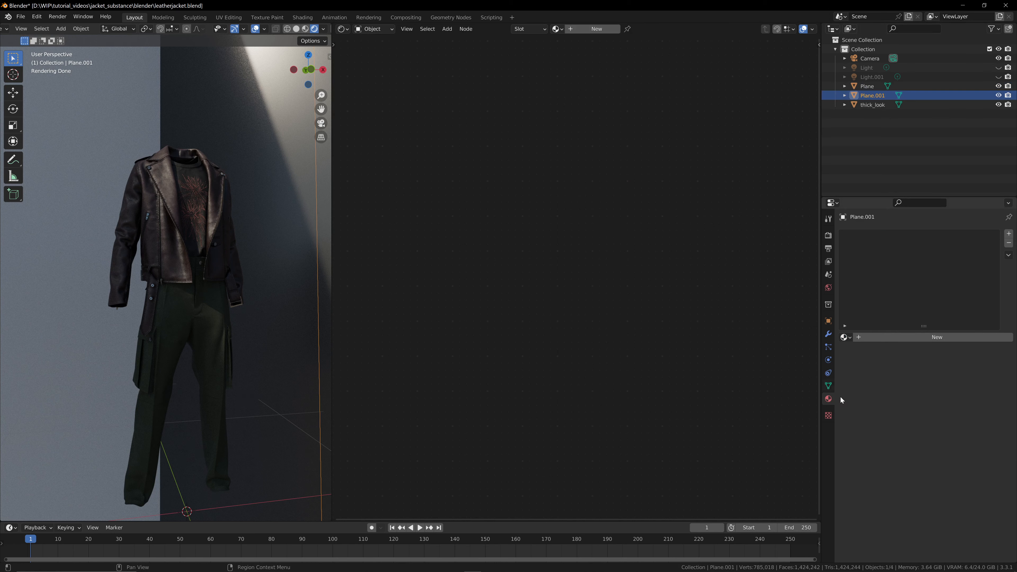
left_click(846, 337)
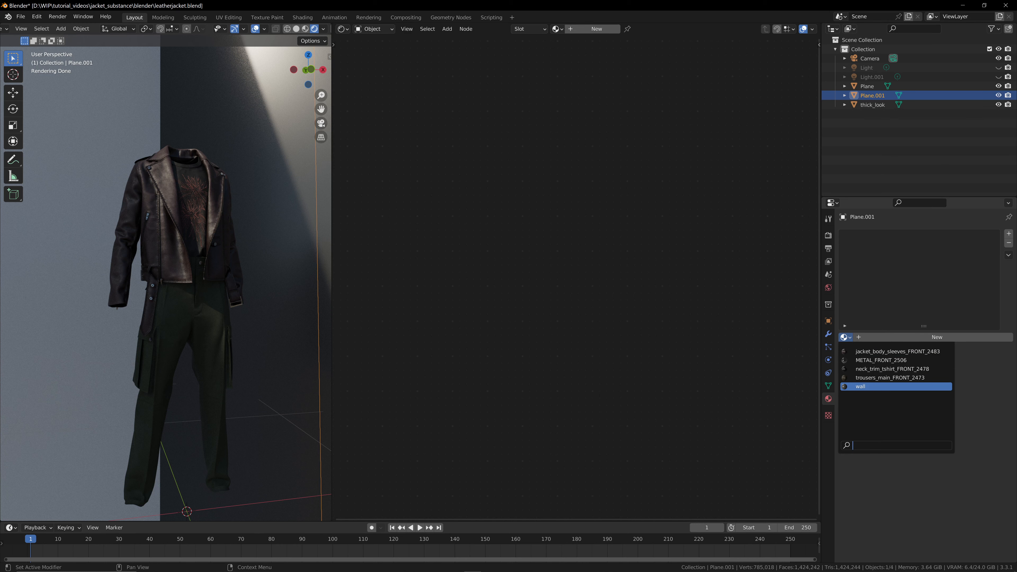
left_click(895, 386)
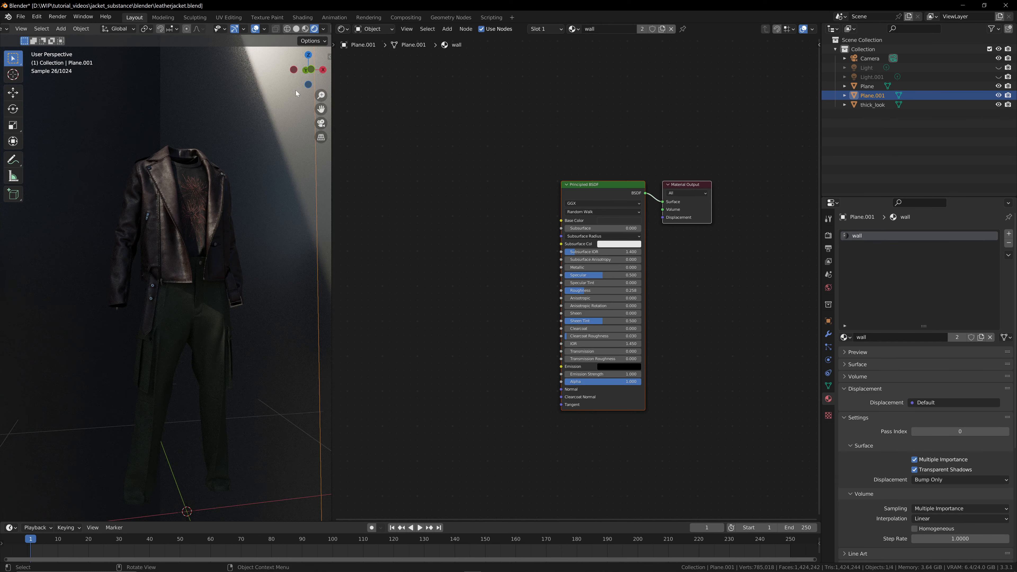
middle_click_drag(168, 280, 192, 280)
left_click_drag(320, 70, 304, 72)
left_click_drag(321, 109, 317, 85)
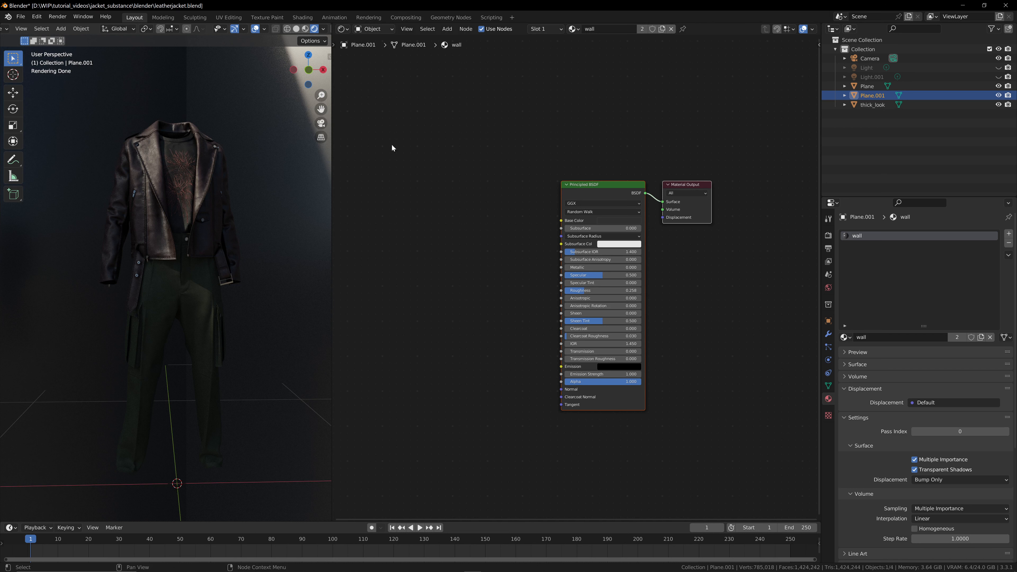
- Save the jacket file and change the second area from the shader nodes back to a 3D viewport
left_click(404, 105)
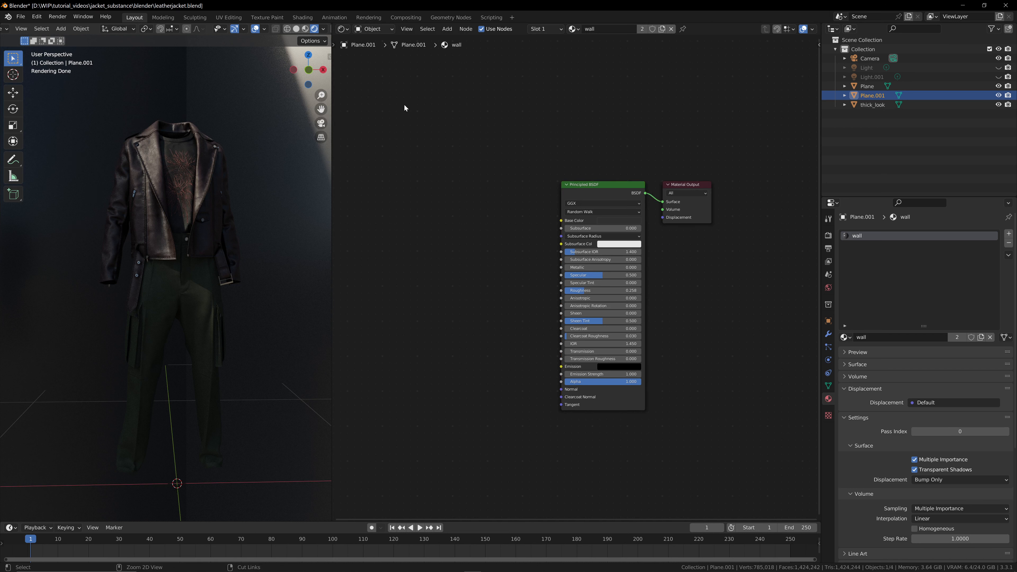
key("ctrl+s")
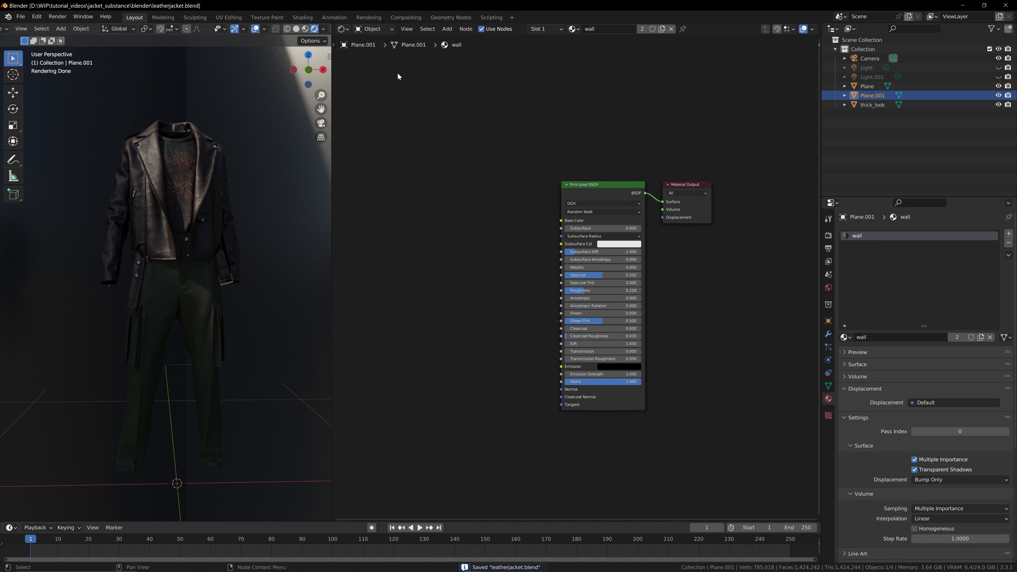
left_click(343, 29)
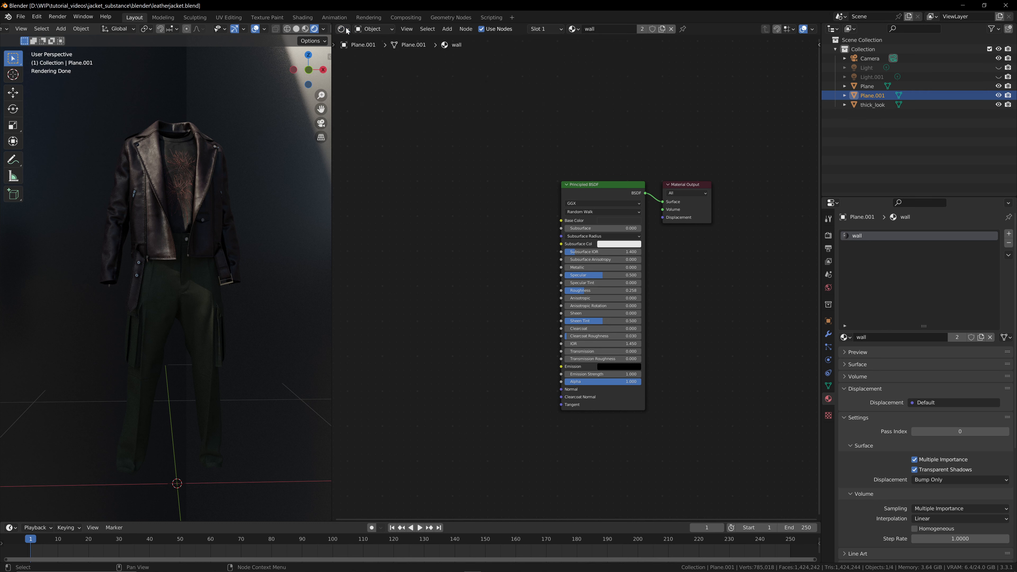
left_click(368, 55)
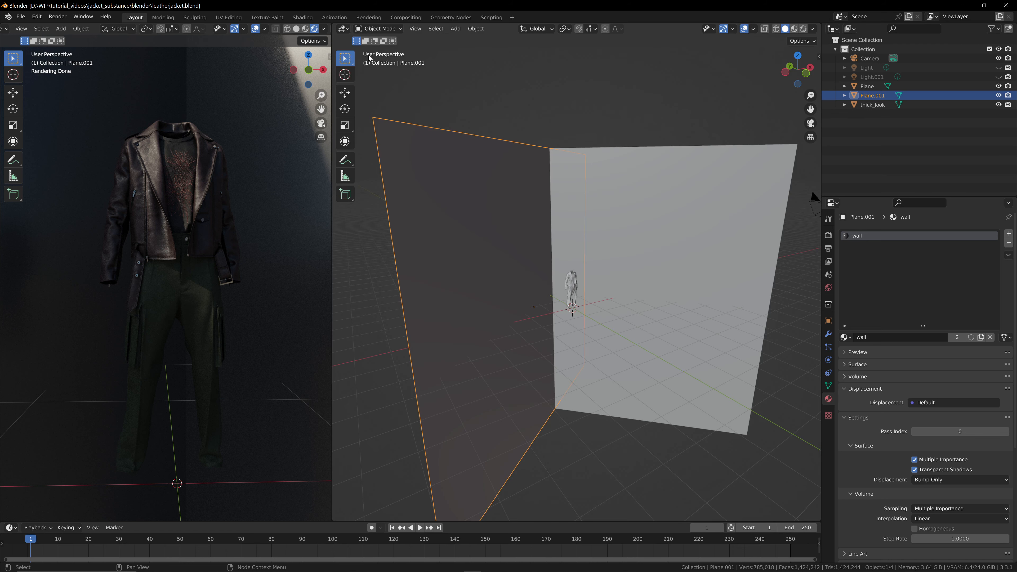
- Unhide the two existing point lights and select the one in front of the outfit
scroll(621, 231, "down", 3)
left_click_drag(778, 81, 792, 117)
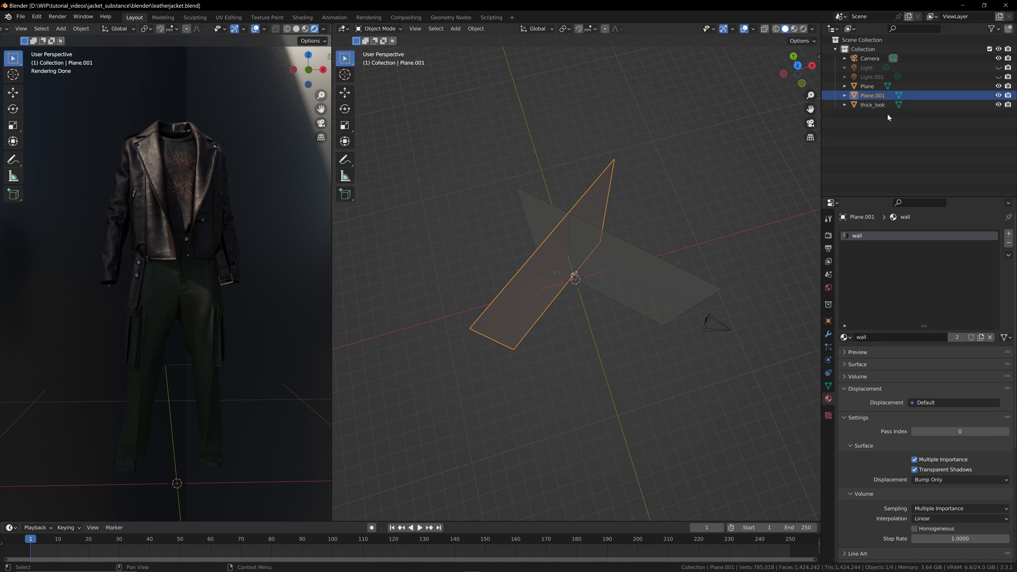
mouse_move(800, 59)
left_mouse_down()
mouse_move(777, 40)
mouse_move(799, 40)
left_mouse_up()
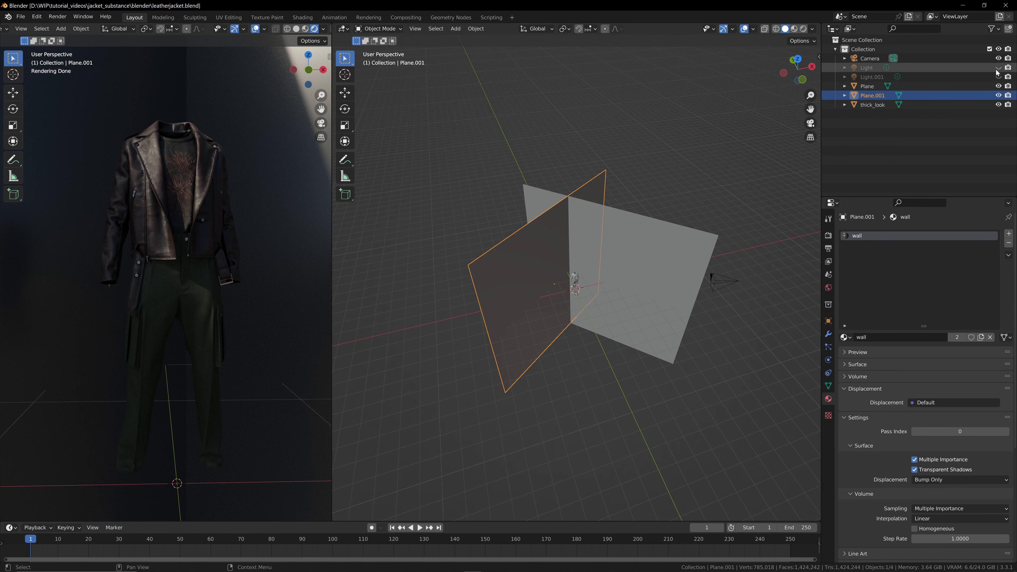
left_click_drag(998, 68, 998, 77)
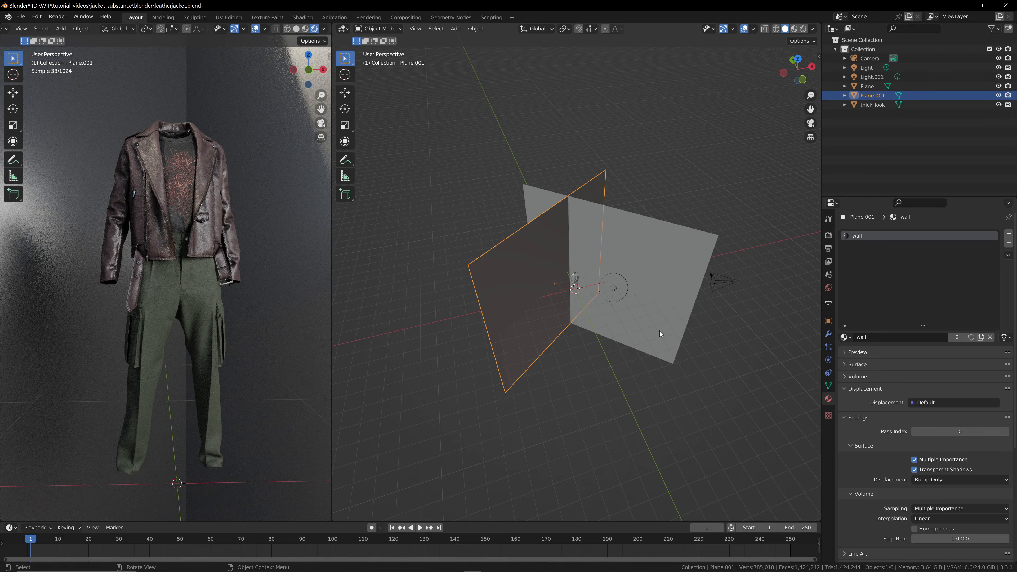
left_click_drag(797, 71, 797, 92)
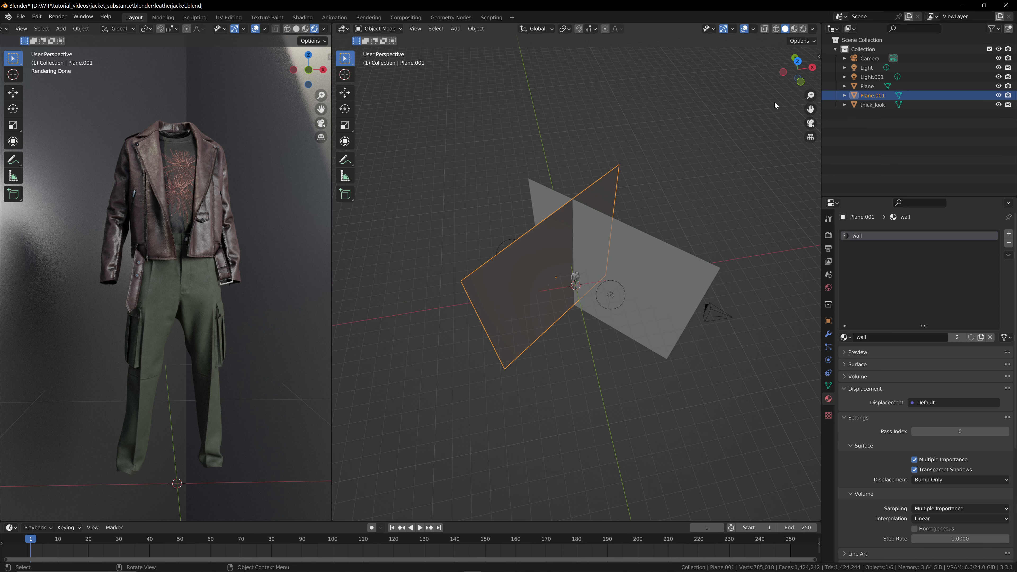
left_click(609, 295)
scroll(636, 301, "up", 5)
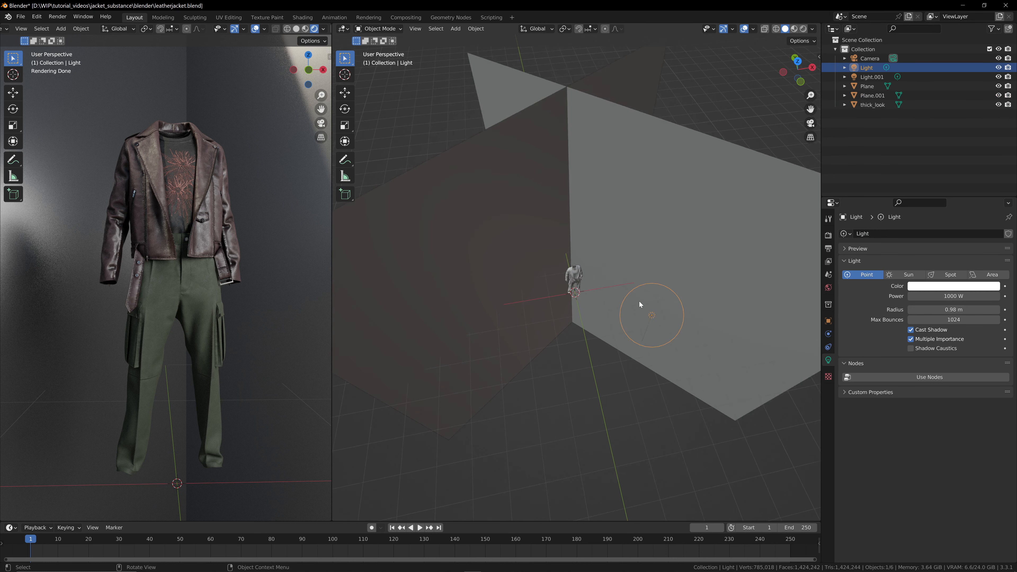
left_click_drag(806, 71, 799, 77)
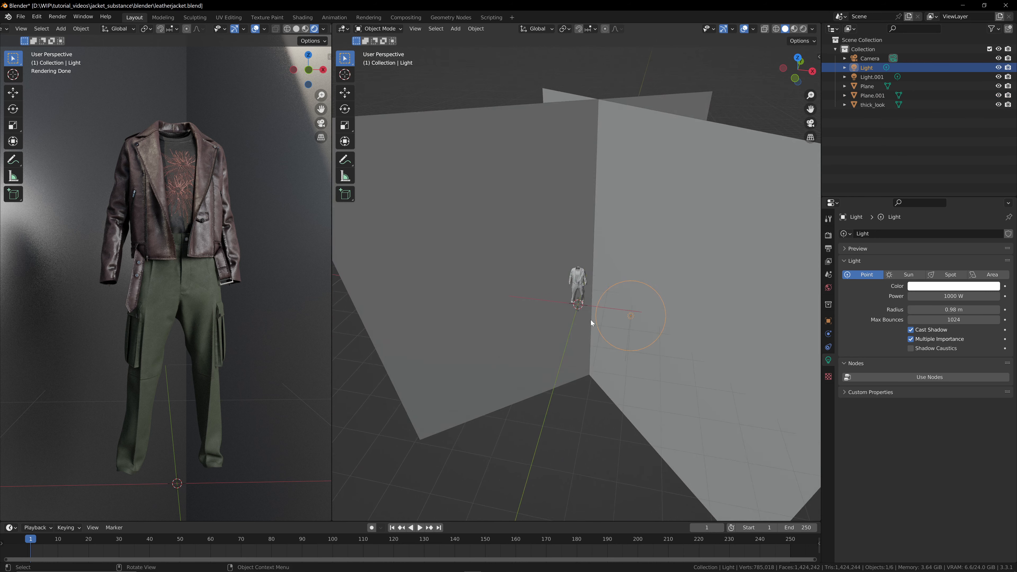
- Add a trial point light at the 3D cursor and delete it again
scroll(589, 319, "down", 4)
left_click(562, 354)
key("shift+a")
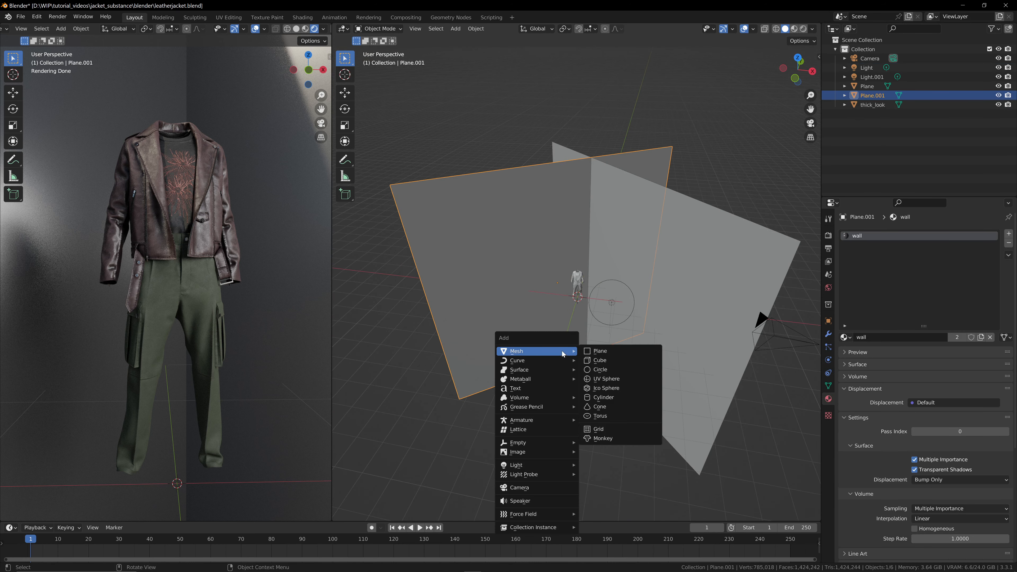
mouse_move(538, 465)
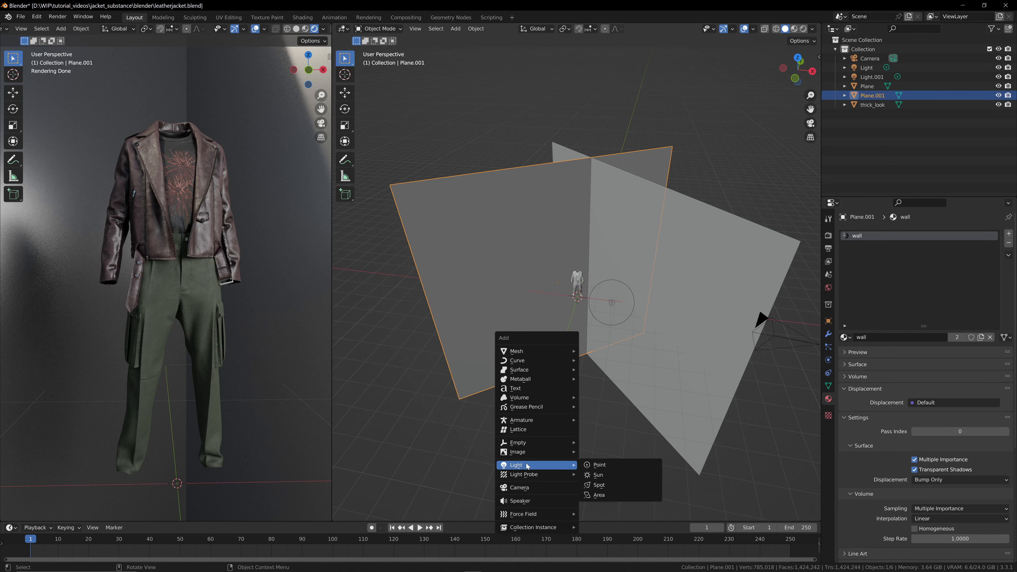
left_click(601, 465)
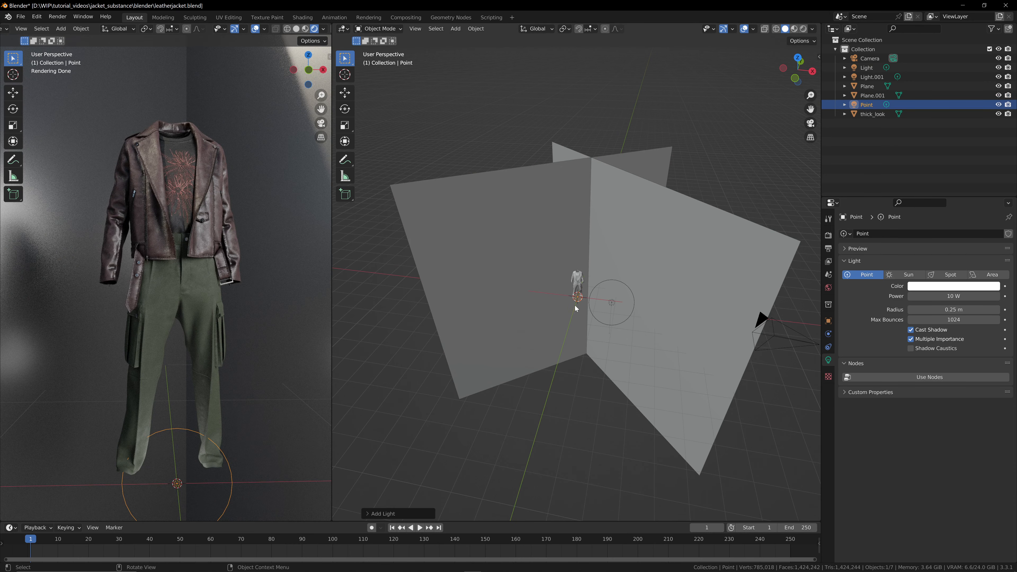
key("g")
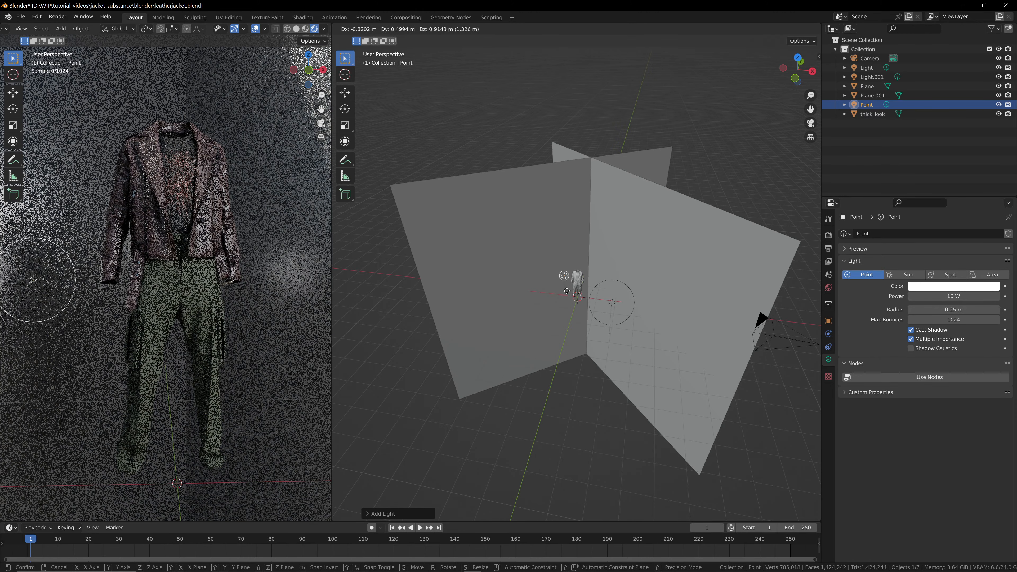
right_click(582, 282)
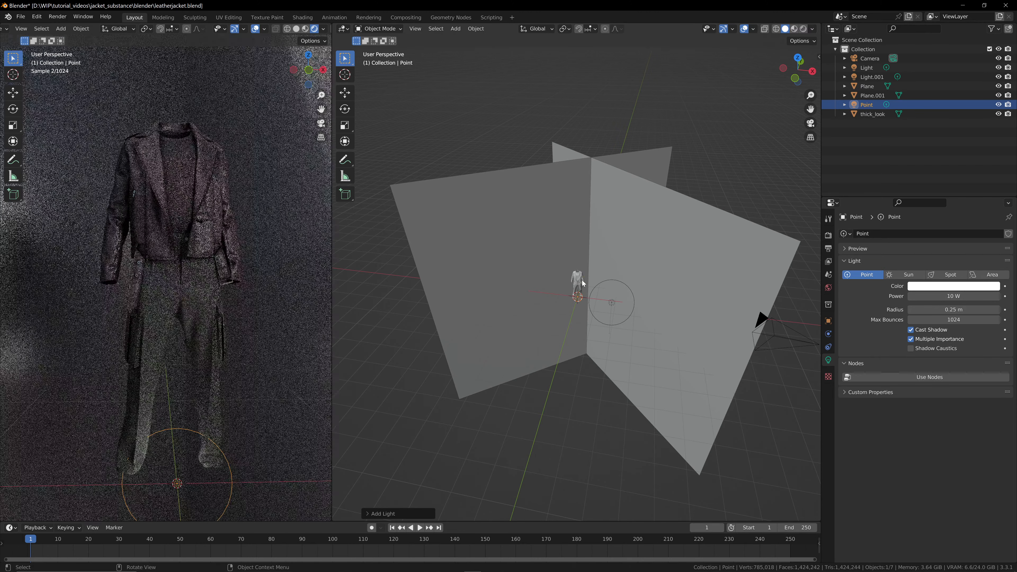
key("x")
left_click(584, 287)
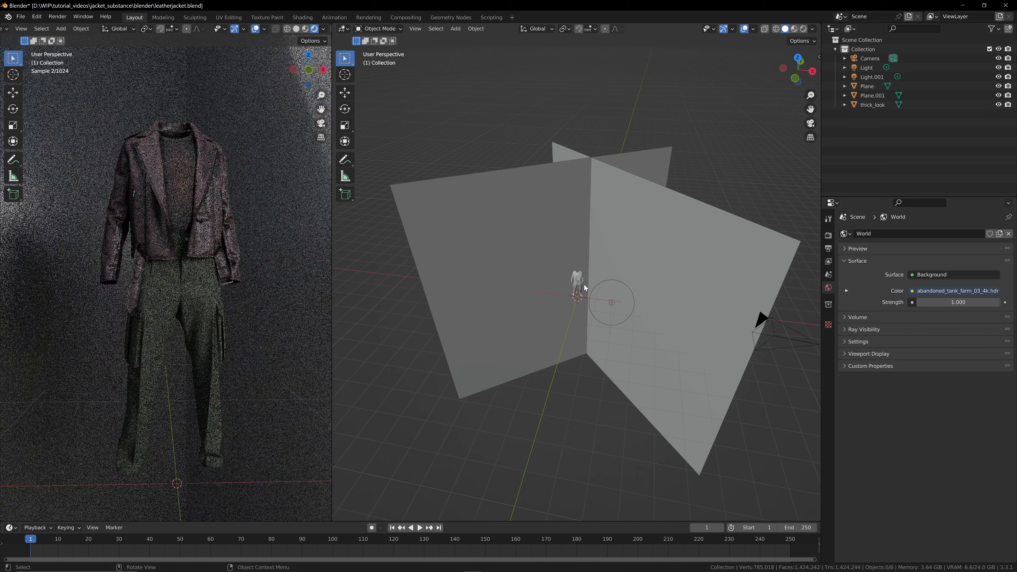
- Move the front point light farther away from the outfit and increase its radius to 1.09 m
left_click(613, 283)
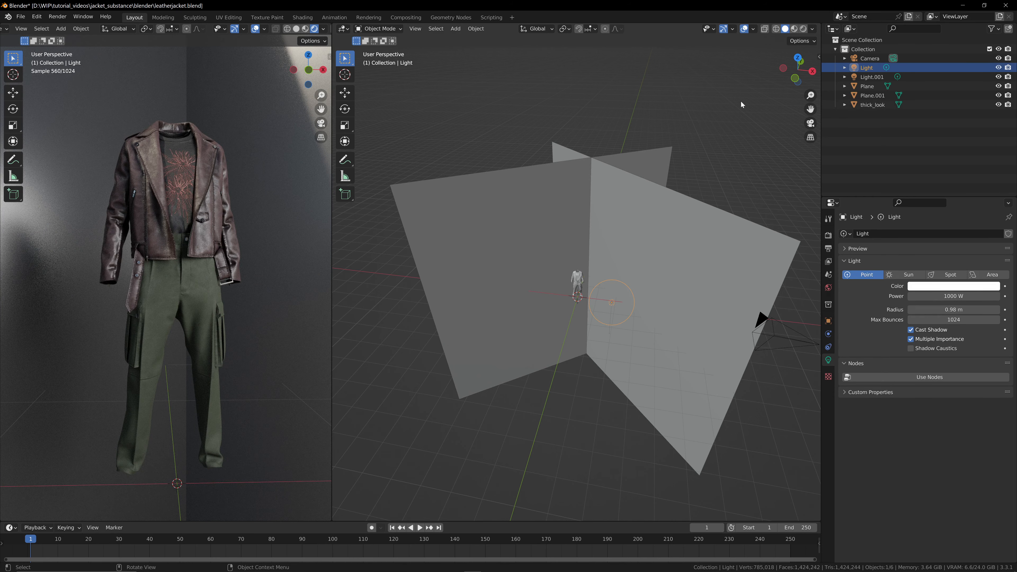
left_click_drag(797, 69, 766, 265)
key("g")
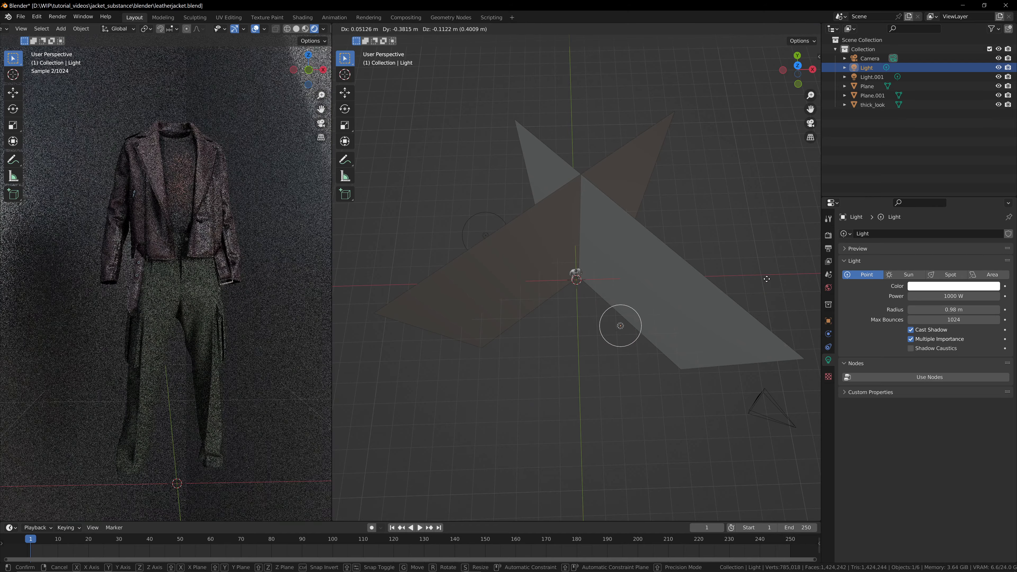
left_click(772, 292)
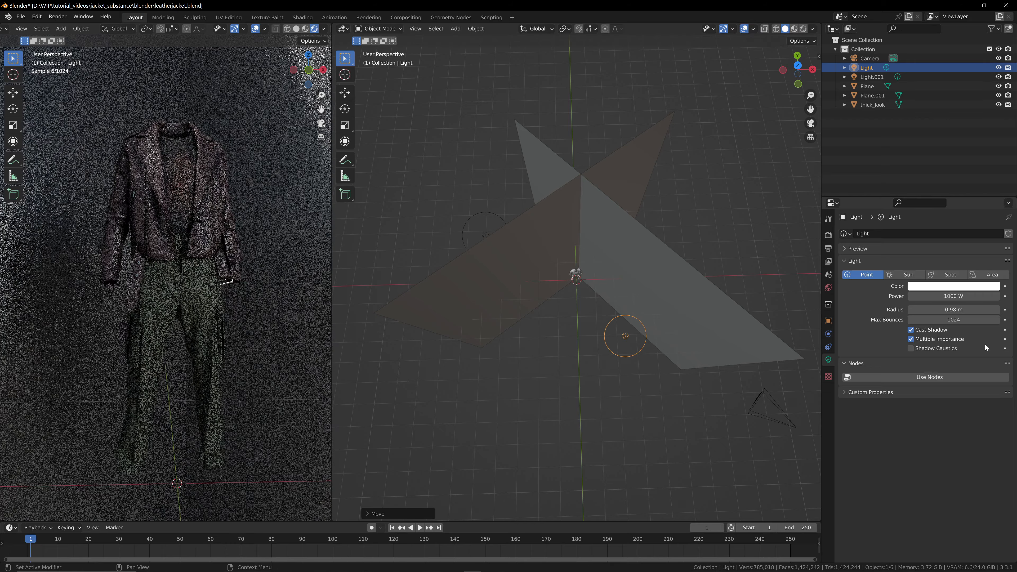
left_click_drag(947, 310, 947, 296)
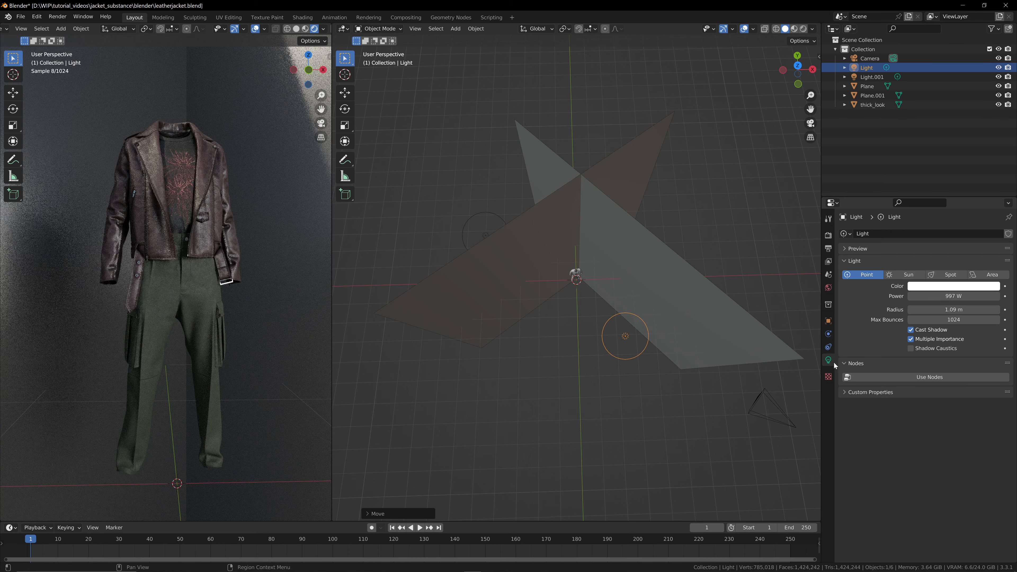
- Try 150 W as the front point light's power, and set it to 250 W
left_click(871, 67)
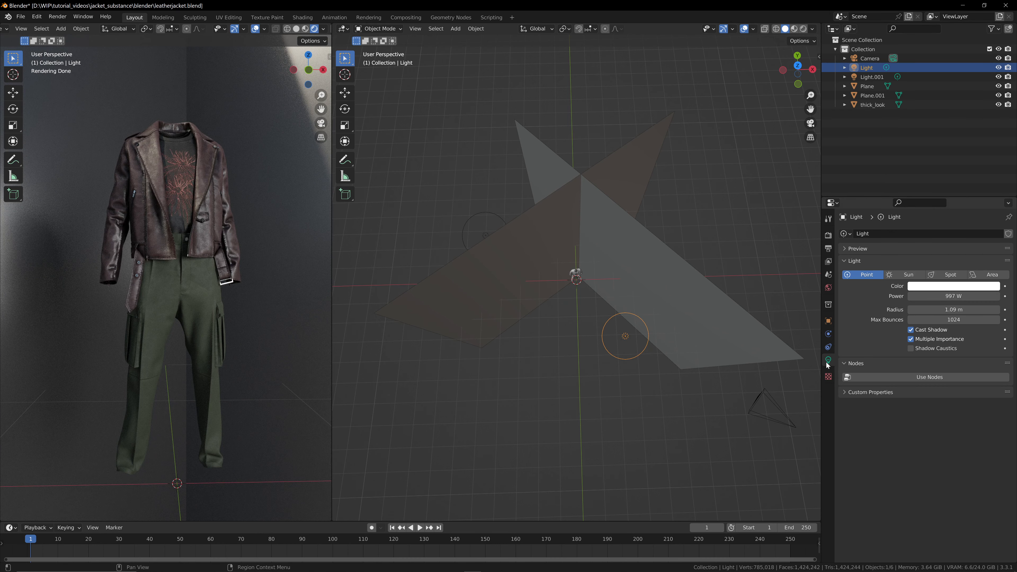
double_click(953, 296)
type("15")
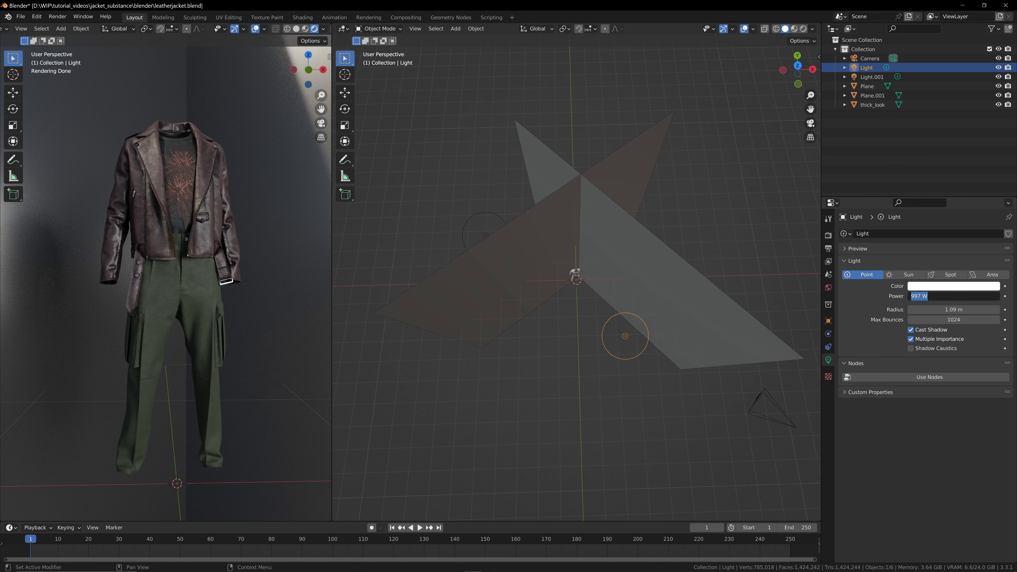
type("0")
key("Return")
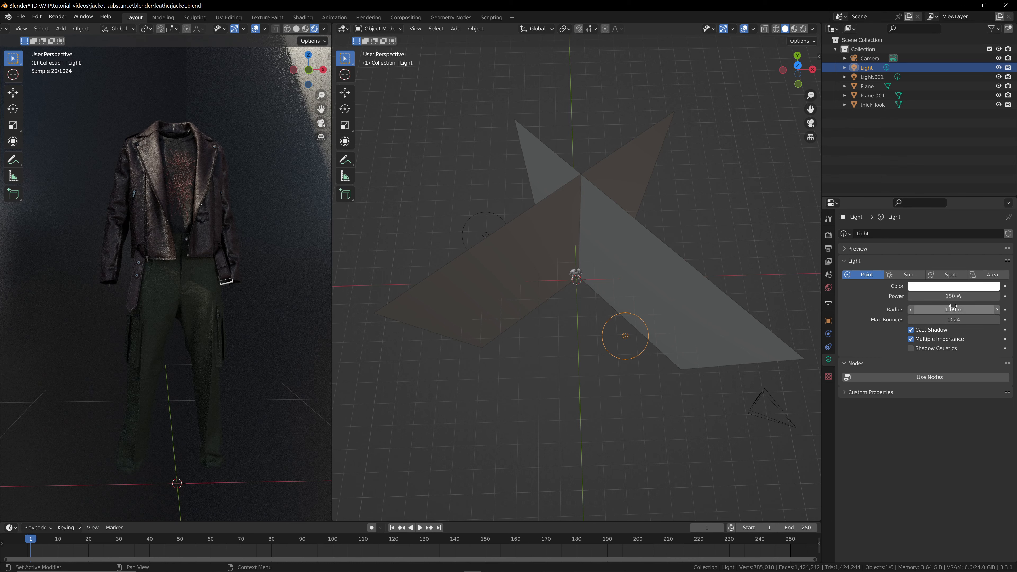
left_click(955, 296)
type("250")
key("Return")
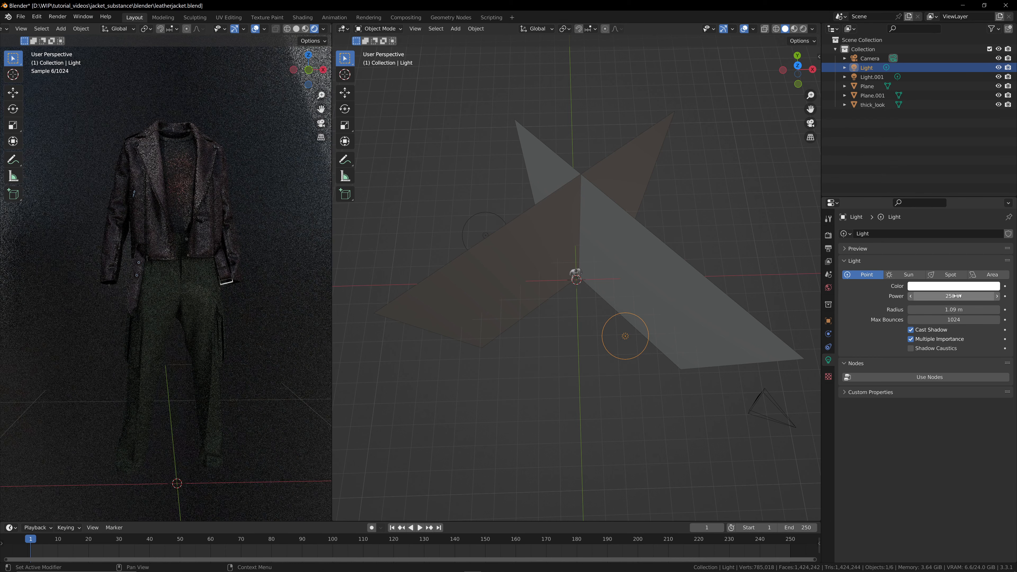
- Reduce the second point light's radius to 0.35 m and move it directly behind the outfit
left_click(484, 214)
middle_click_drag(485, 216, 583, 180)
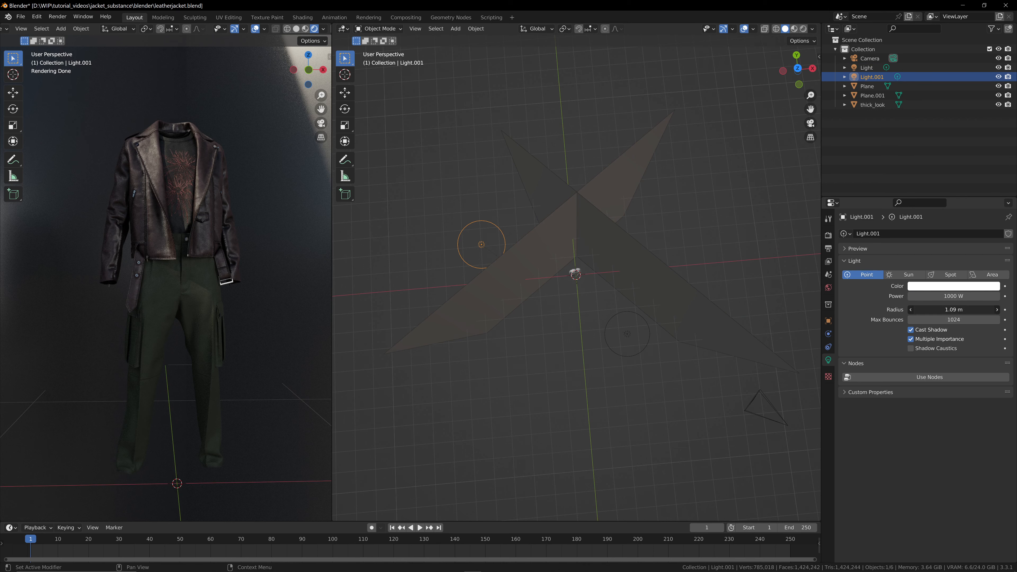
left_click_drag(978, 310, 948, 310)
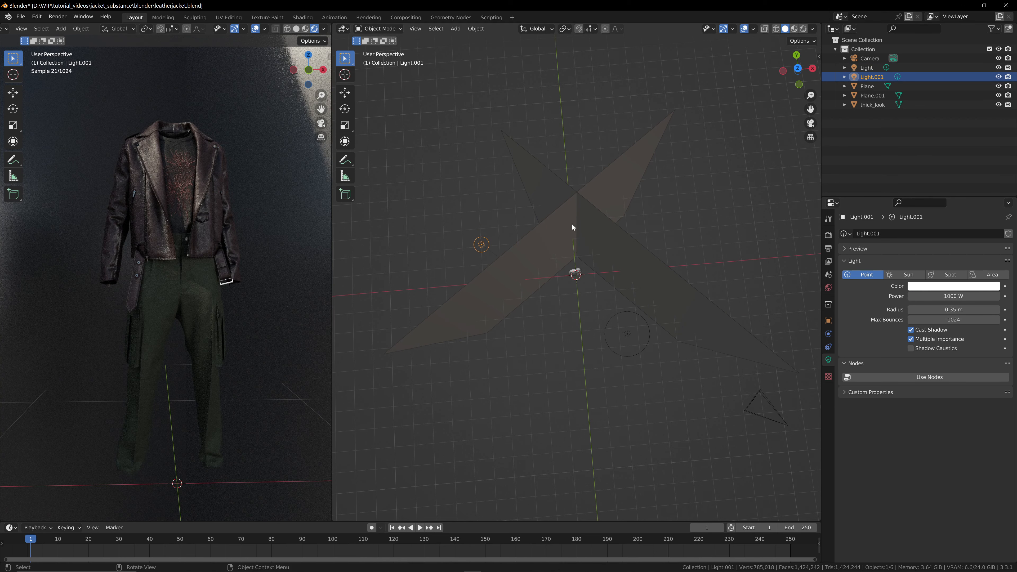
key("g")
left_click(583, 214)
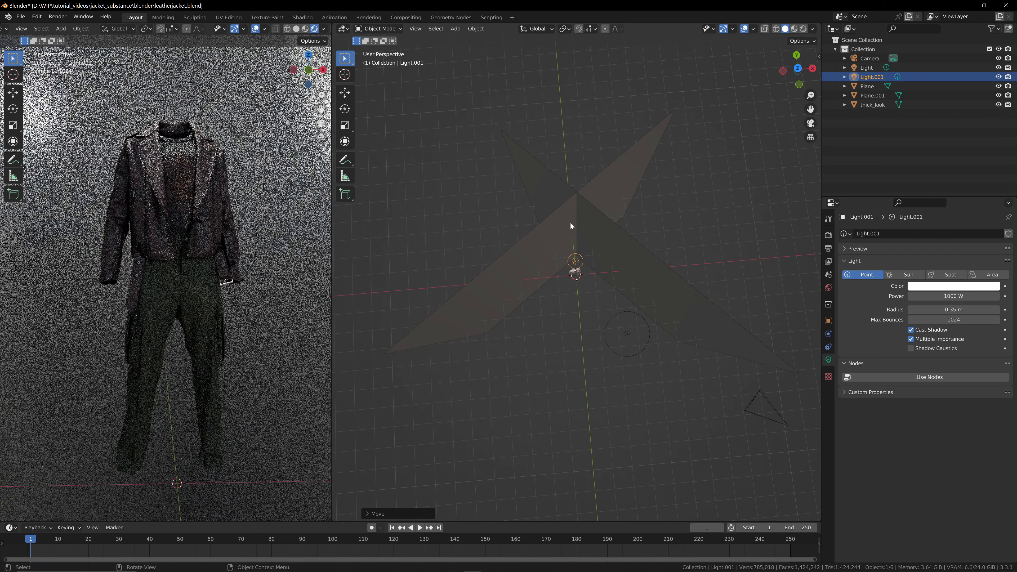
- Lower the back point light about 1.7 m along the global Z axis so it sits behind the jacket
mouse_move(797, 72)
left_mouse_down()
mouse_move(759, 69)
mouse_move(794, 63)
left_mouse_up()
scroll(620, 254, "up", 5)
key("g")
key("z")
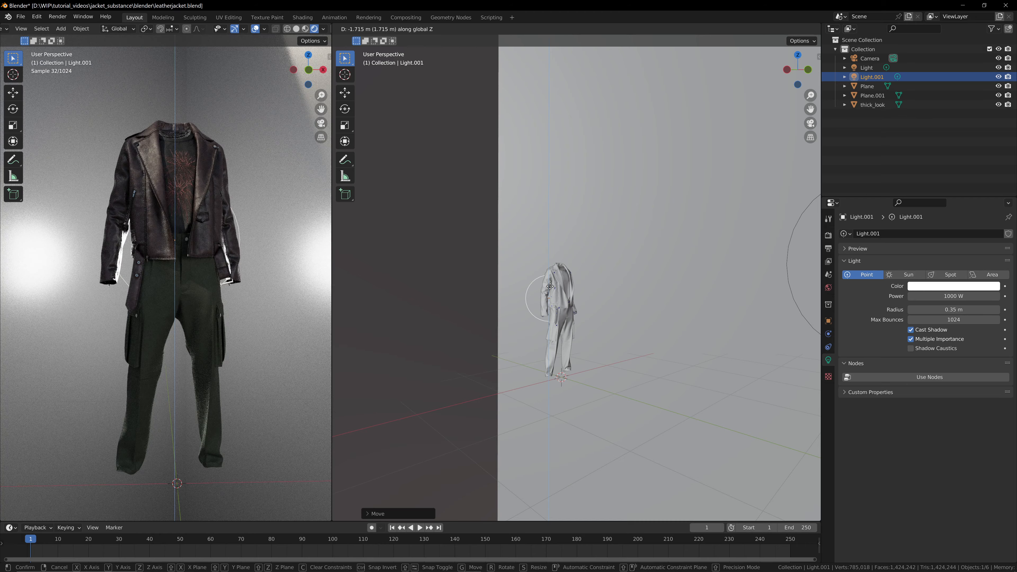
left_click(550, 286)
- Shift the back point light about 0.35 m along the global Y axis, away from the outfit
middle_click_drag(550, 286, 611, 325)
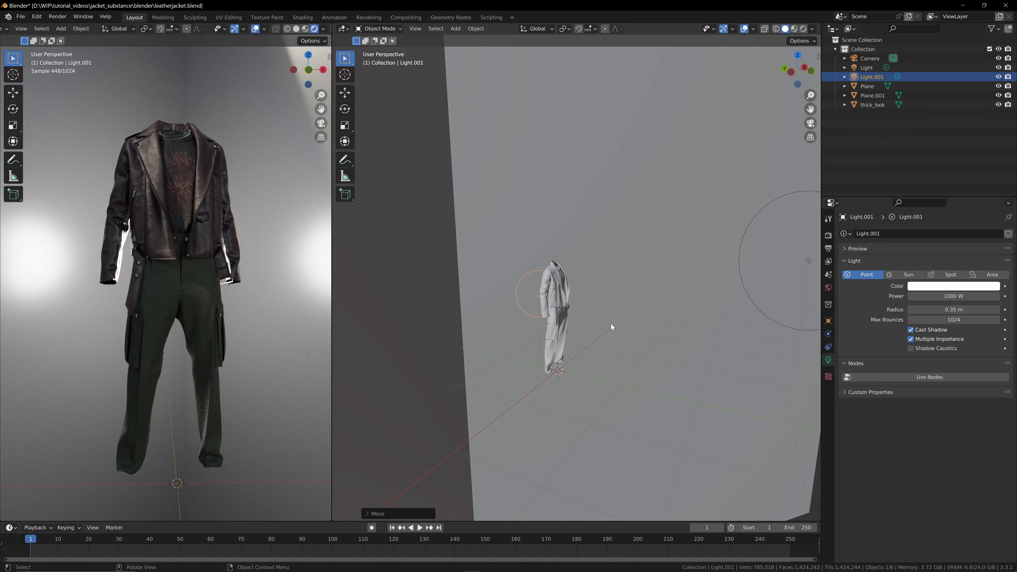
key("g")
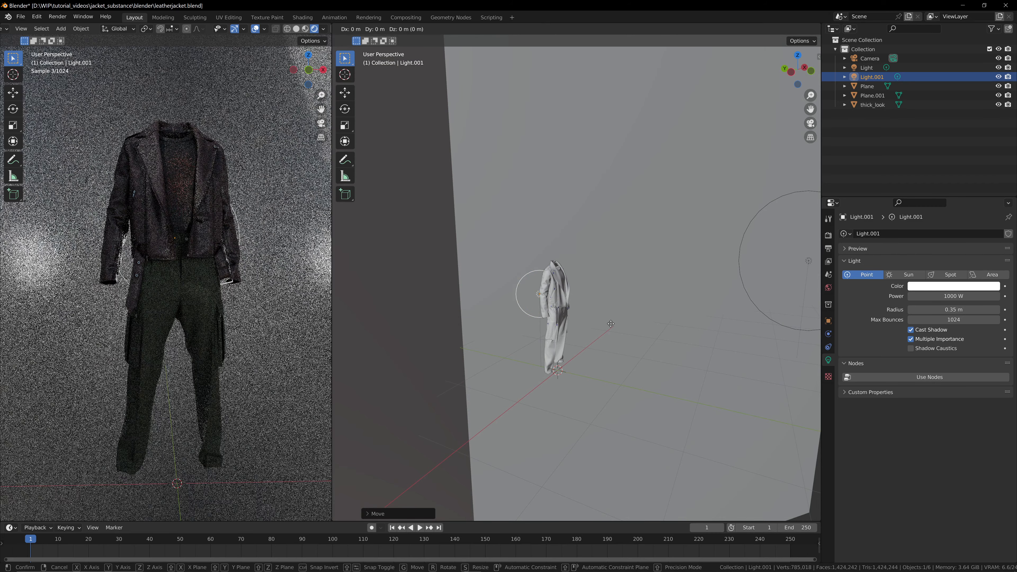
key("y")
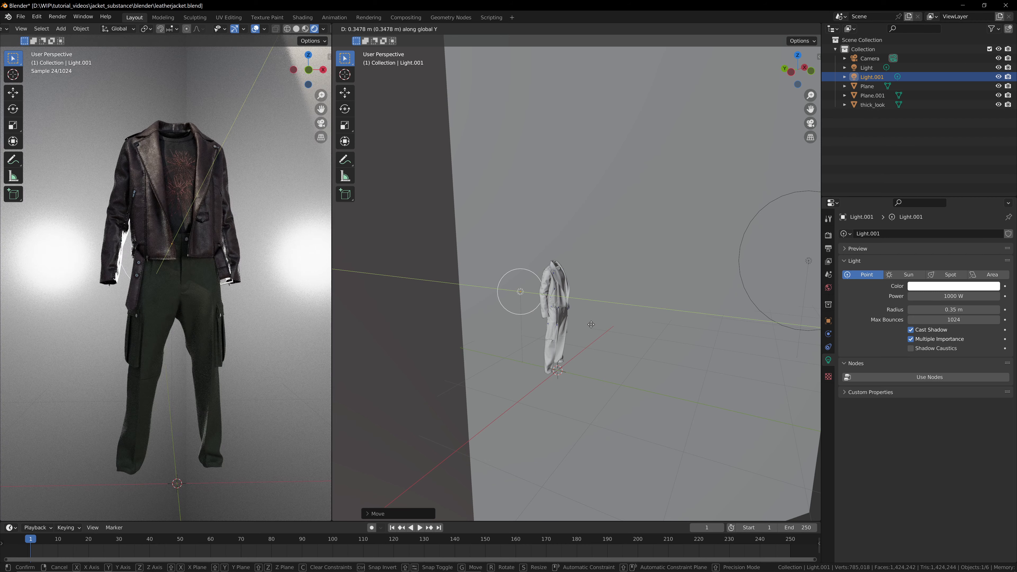
left_click(591, 324)
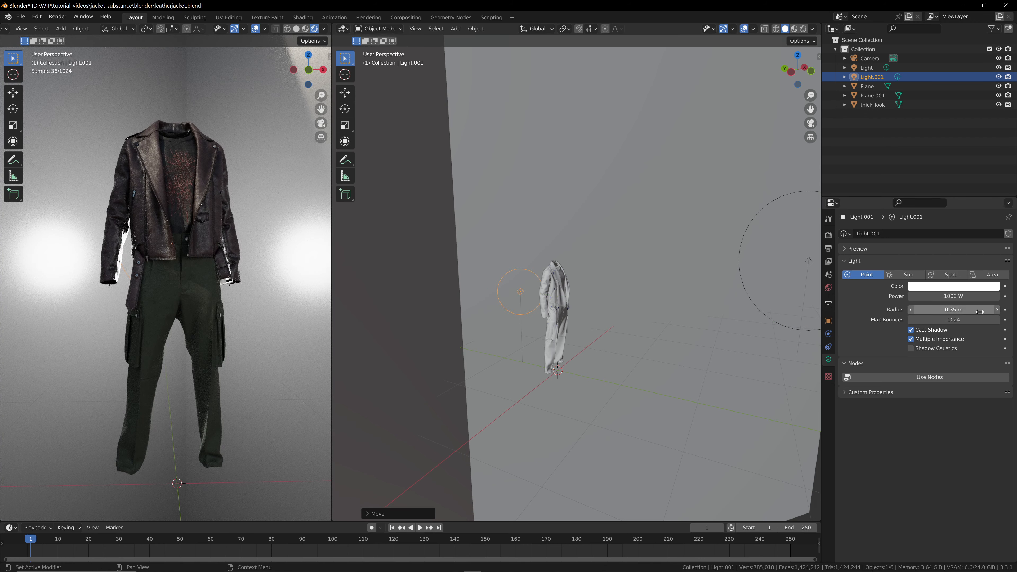
- Reduce the back point light's radius to 0.15 m and raise it slightly along the global Z axis
left_click_drag(974, 310, 928, 310)
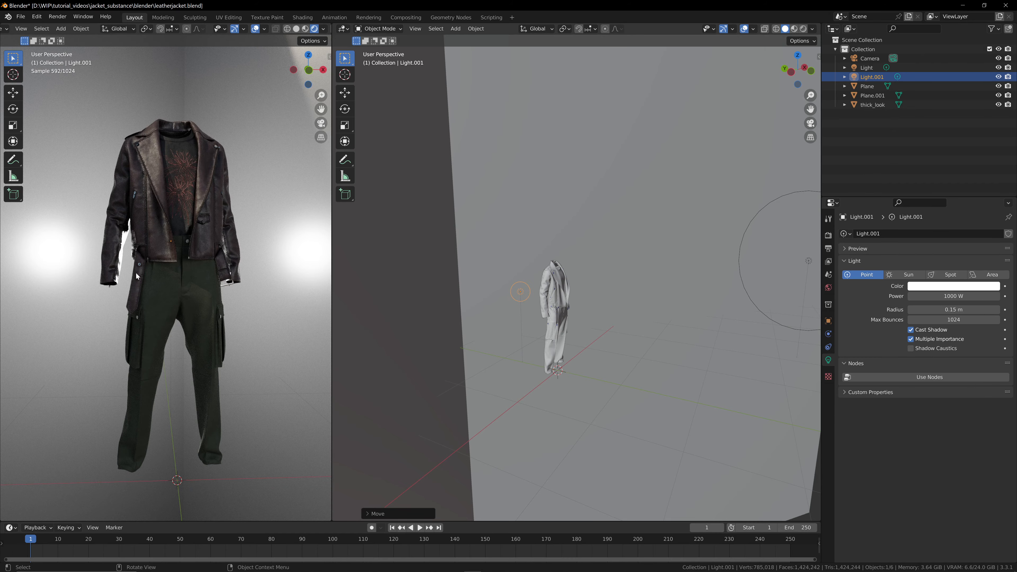
key("g")
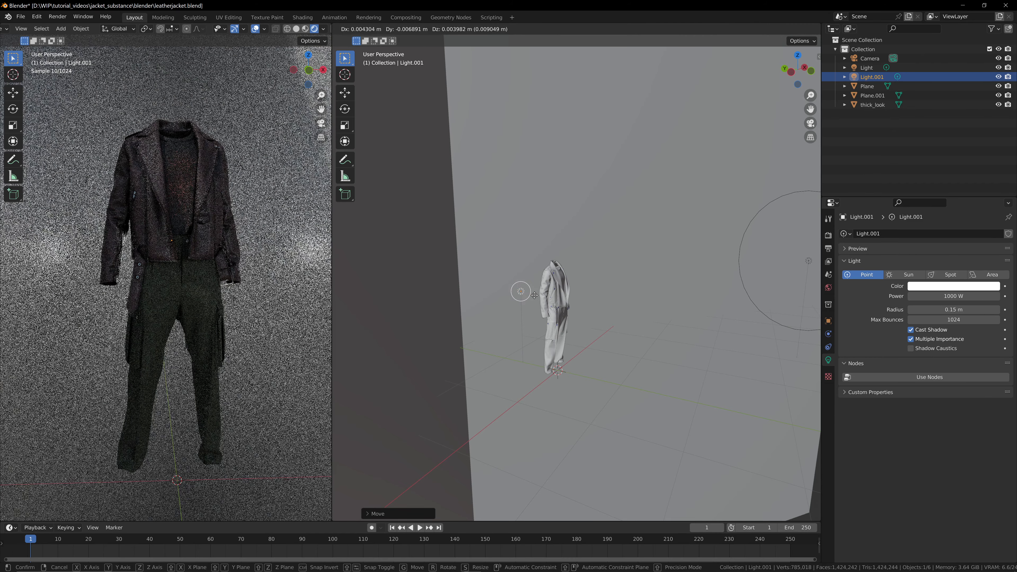
key("z")
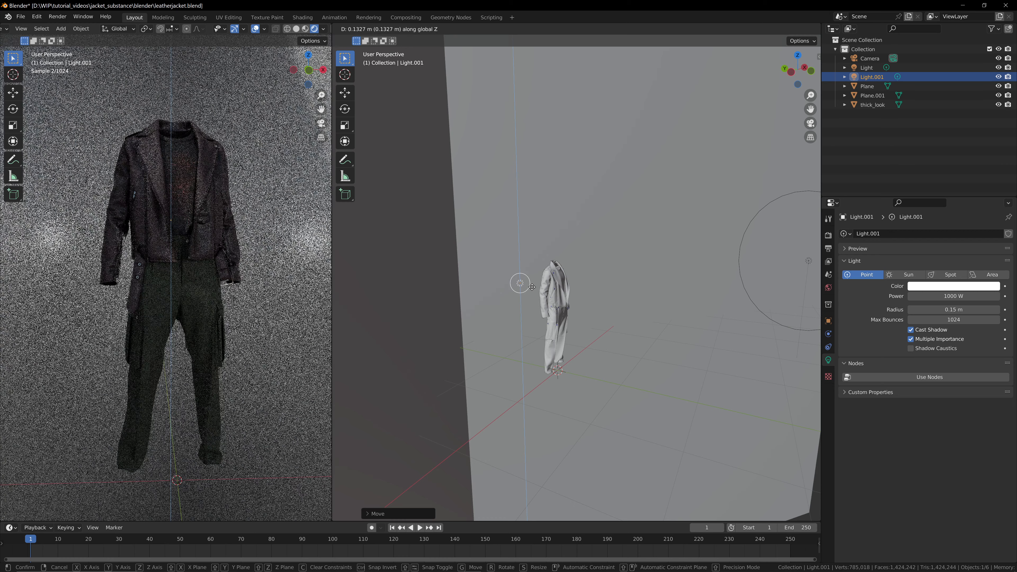
left_click(531, 285)
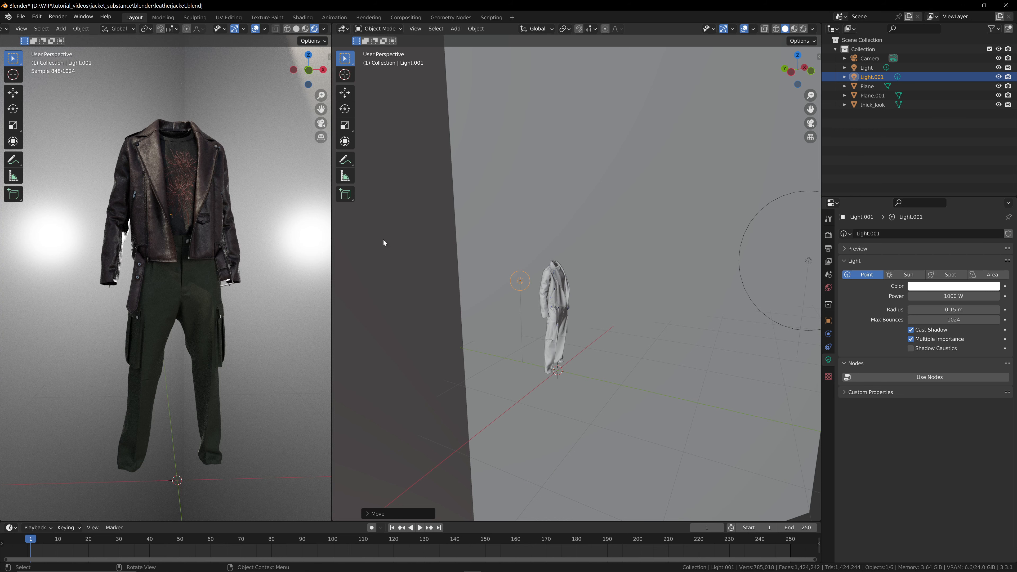
- Shift the front point light slightly, by about 0.14 m, and save the Blender file
middle_click_drag(704, 203, 706, 206)
left_click(760, 357)
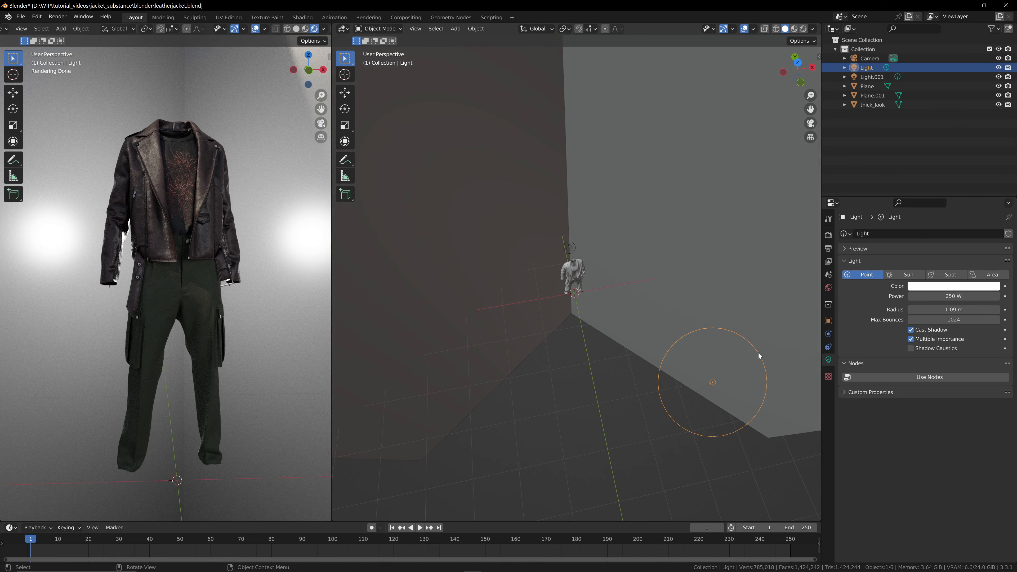
key("g")
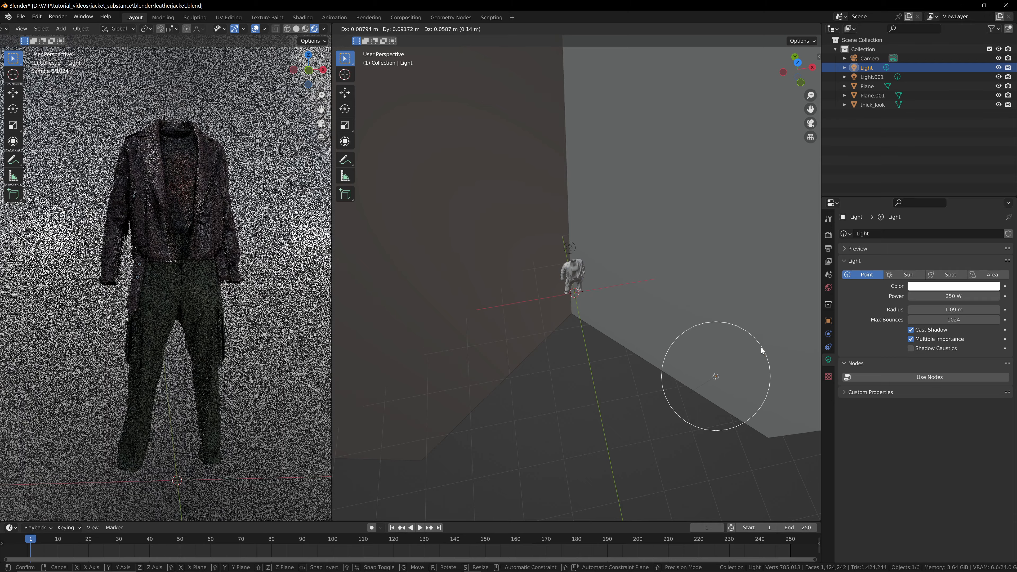
left_click(761, 347)
left_click_drag(783, 82, 790, 76)
middle_click_drag(601, 288, 601, 284)
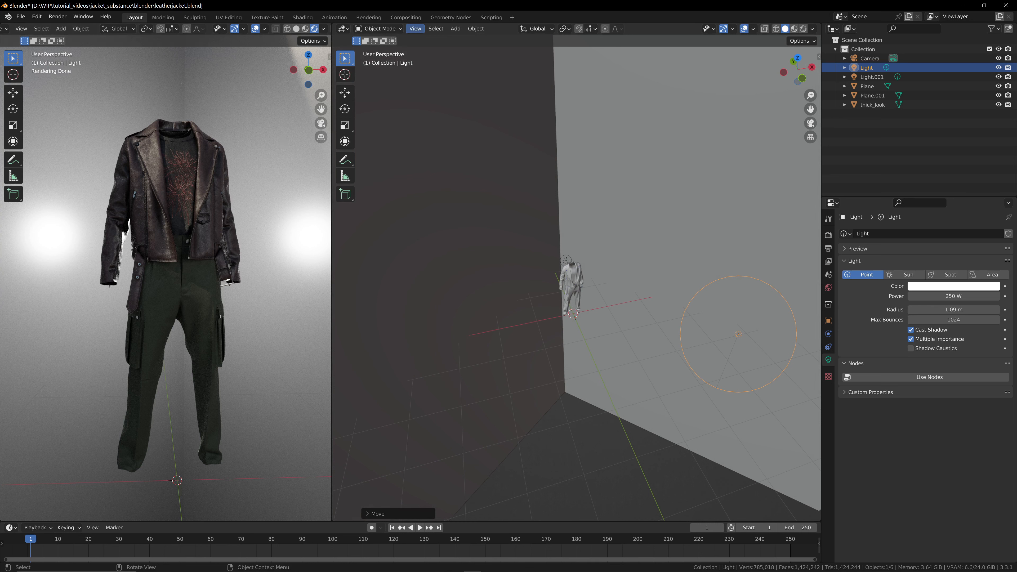
key("ctrl+s")
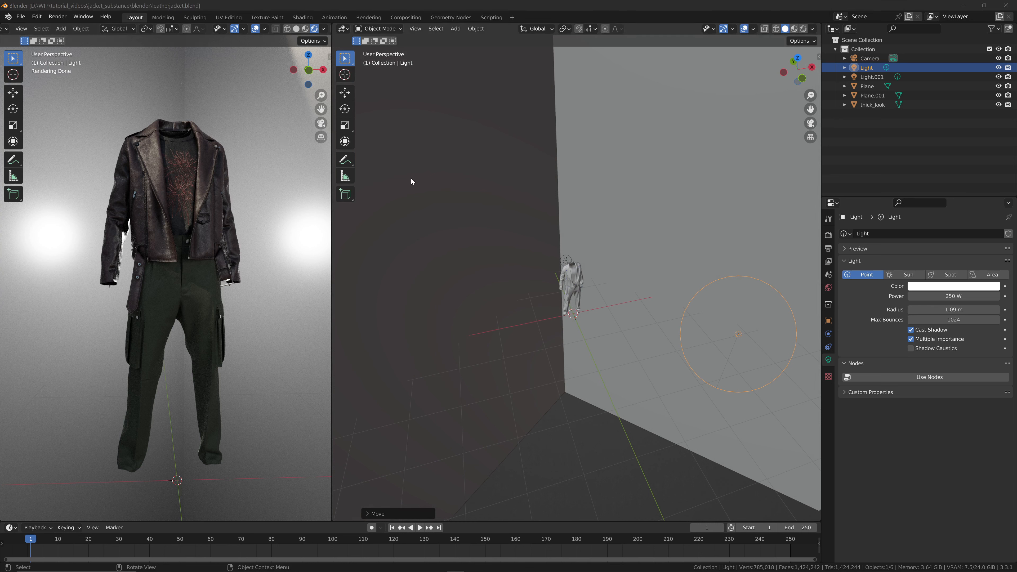
- Show the wall plane's material in the Shader Editor and set its Roughness and Metallic to 1
left_click(344, 30)
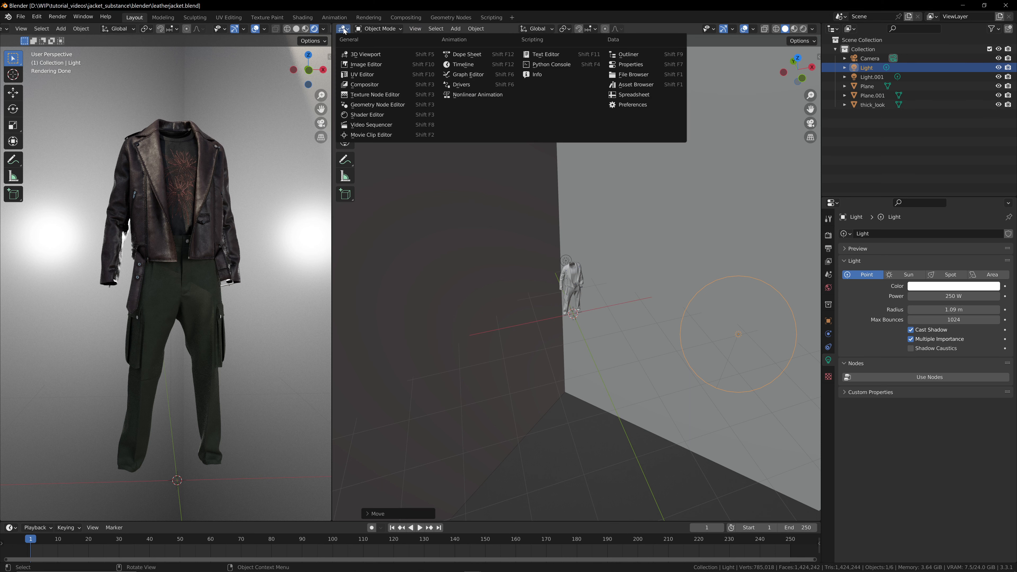
left_click(361, 117)
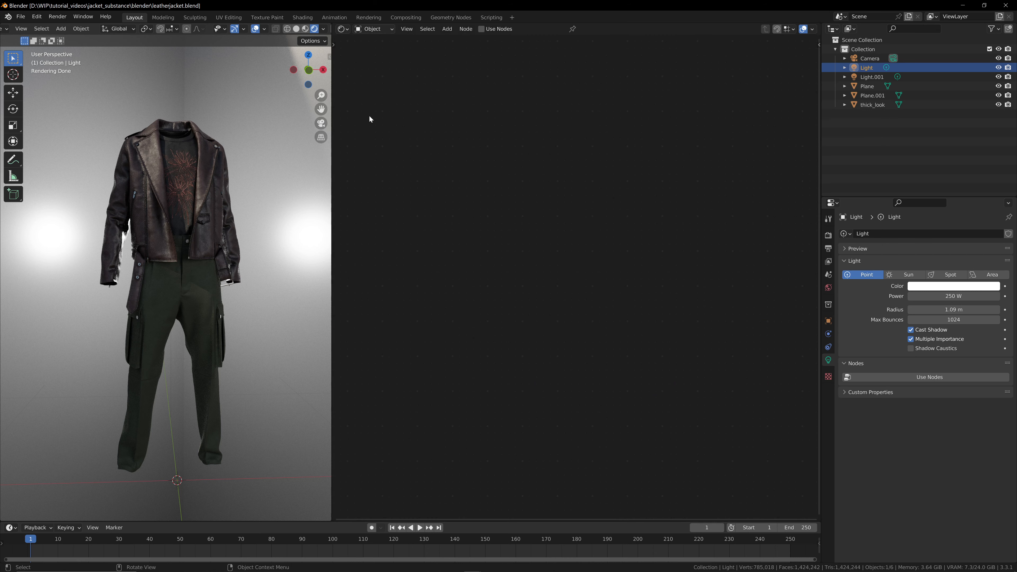
left_click(228, 94)
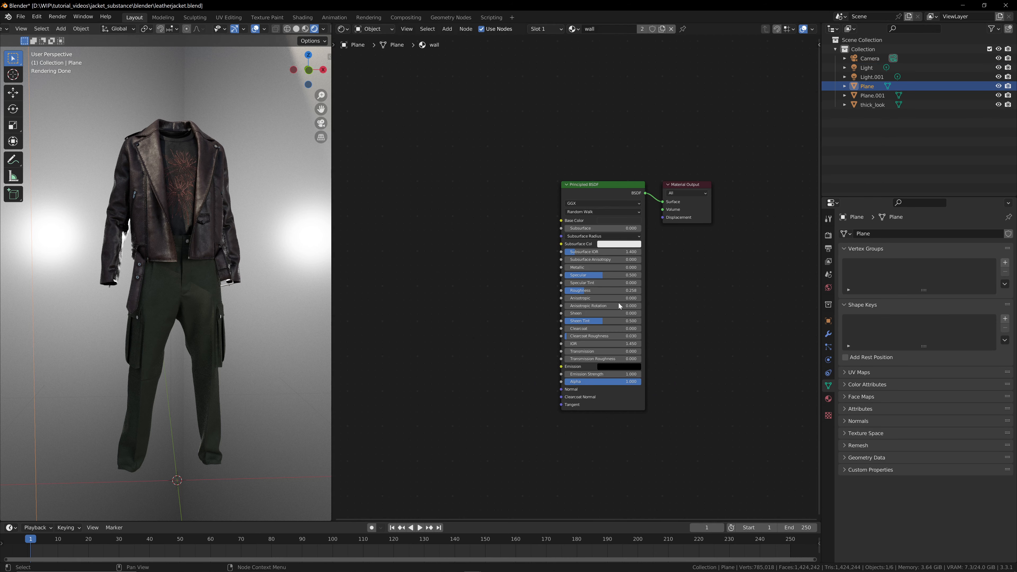
middle_click_drag(511, 257, 499, 215)
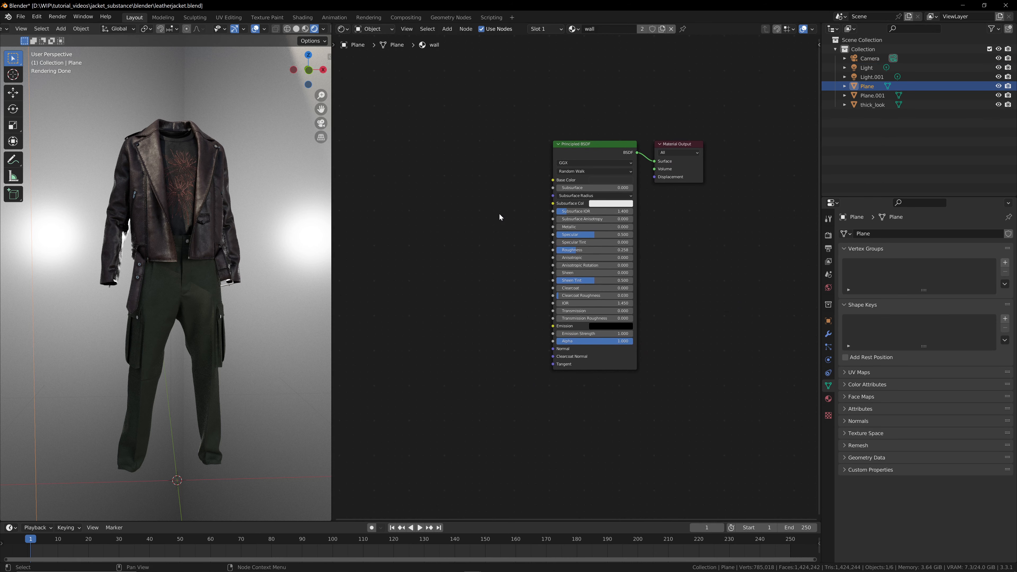
left_click(570, 253)
type("1")
key("Return")
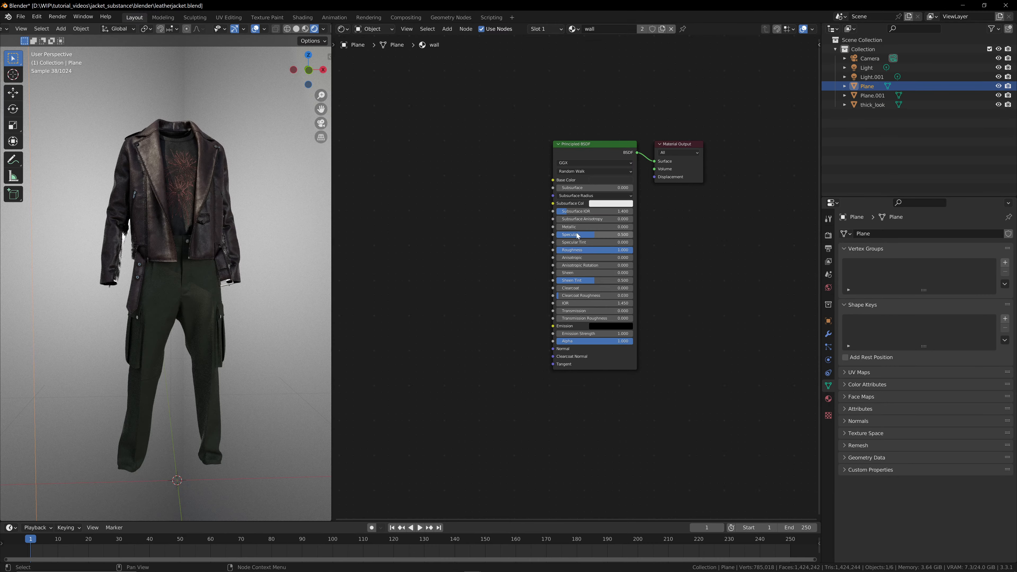
left_click_drag(565, 227, 636, 227)
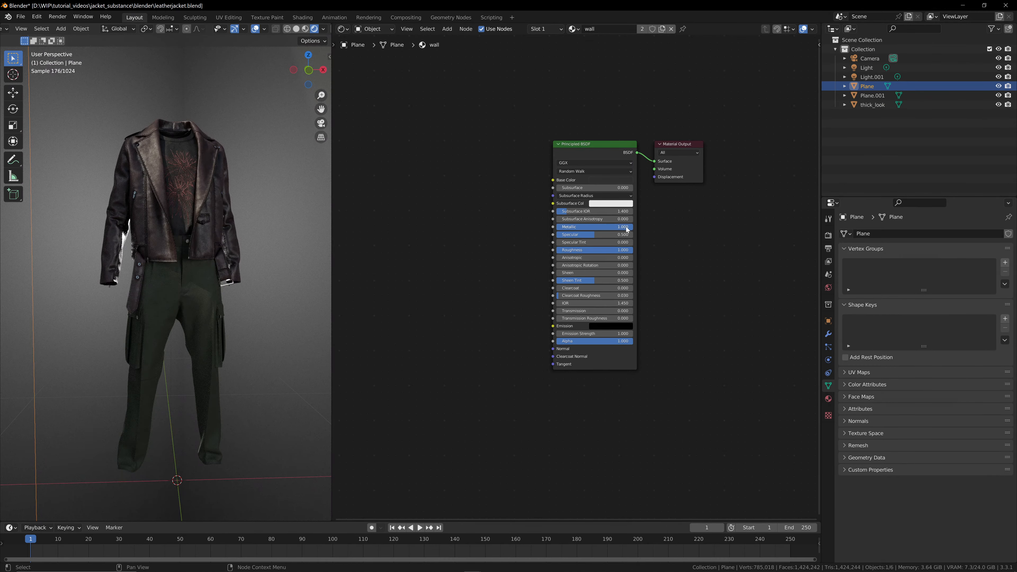
- Darken the wall material's Base Color to an HSV value of 0.007
left_click(613, 181)
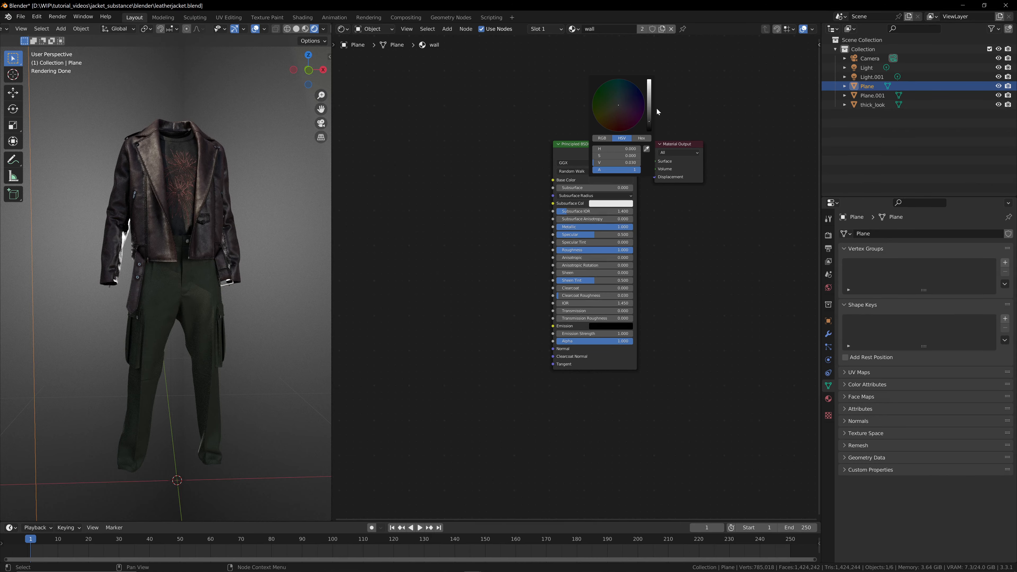
left_click_drag(650, 125, 649, 127)
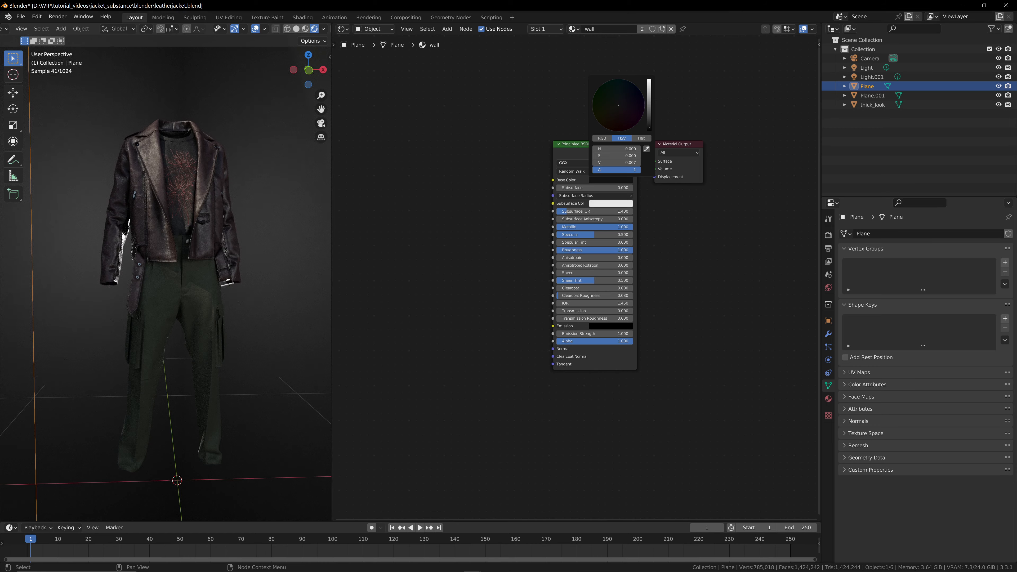
mouse_move(308, 70)
left_mouse_down()
mouse_move(334, 72)
mouse_move(324, 72)
left_mouse_up()
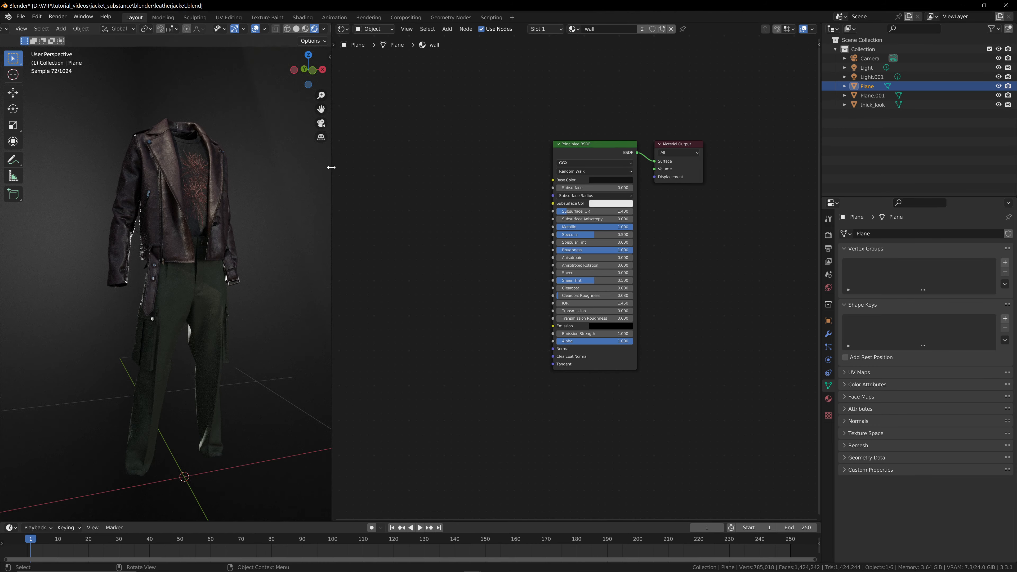
- Switch the Shader Editor to the World nodes and set the HDRI mapping's Z rotation to -105°
left_click(370, 29)
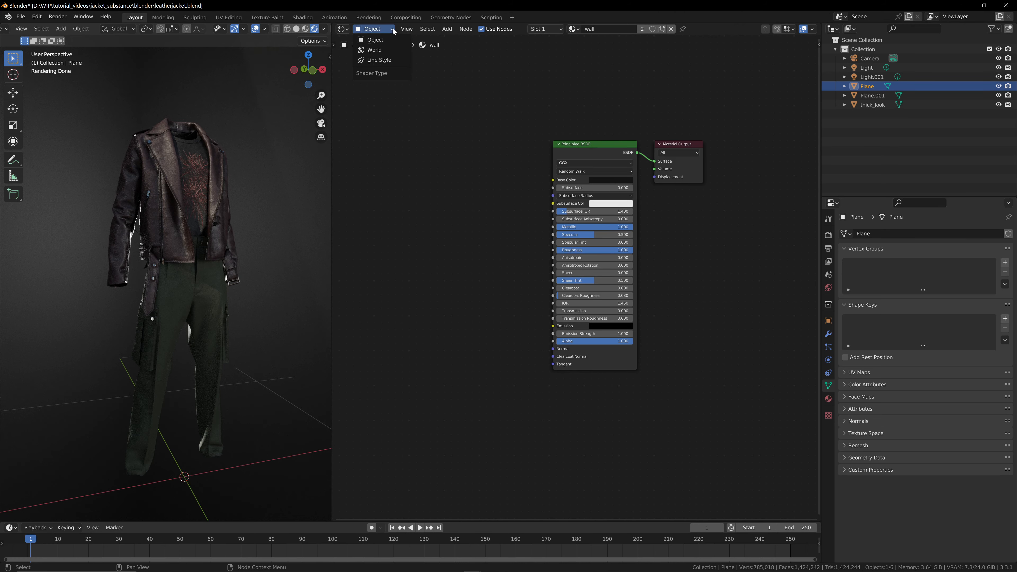
left_click(370, 50)
left_click_drag(431, 235, 470, 236)
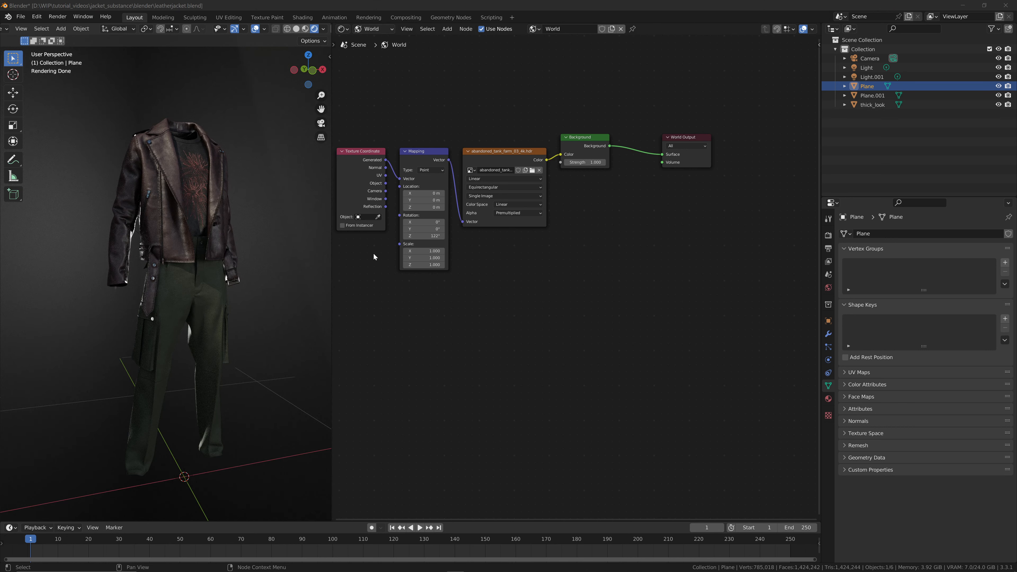
left_click_drag(425, 236, 585, 236)
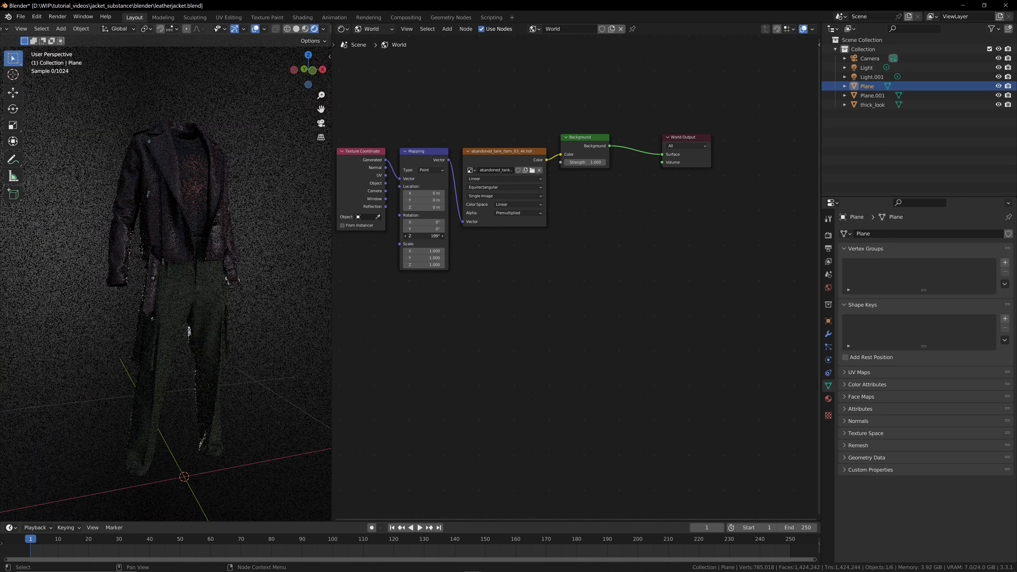
left_click_drag(728, 236, 24, 236)
left_click_drag(24, 236, 13, 236)
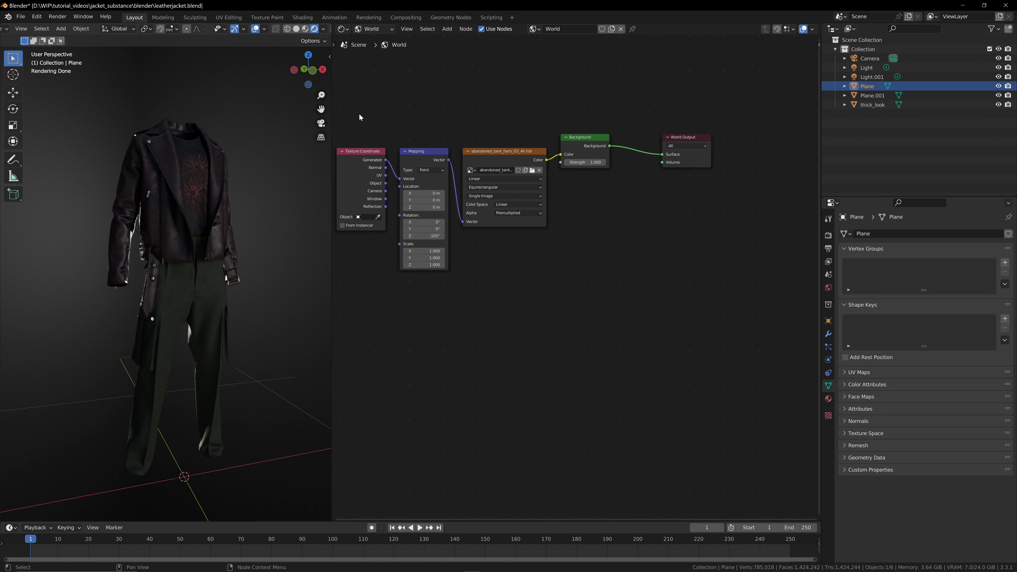
scroll(205, 173, "down", 3)
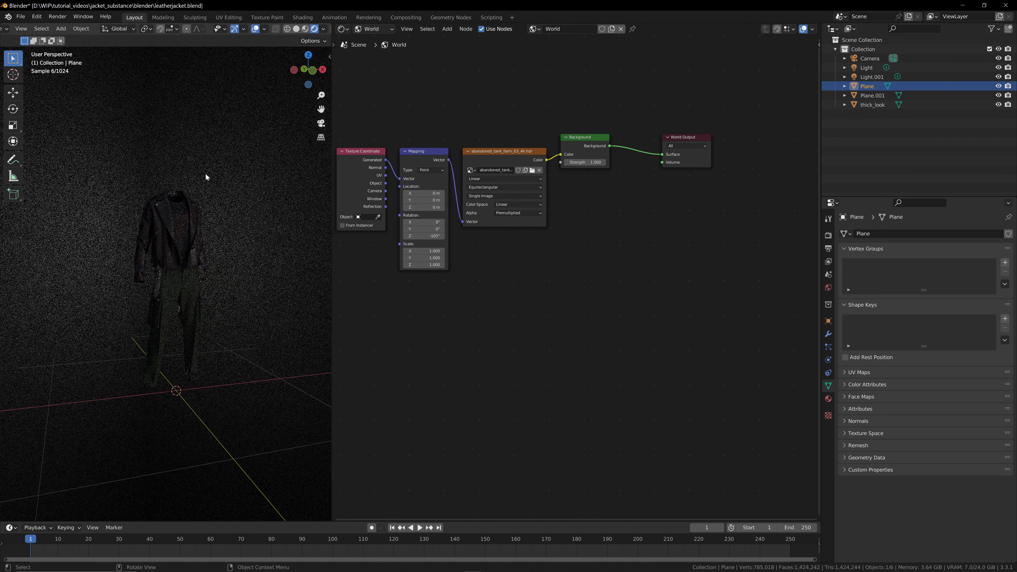
- Return the node area to the 3D Viewport and move the front point light closer to the outfit
left_click(344, 29)
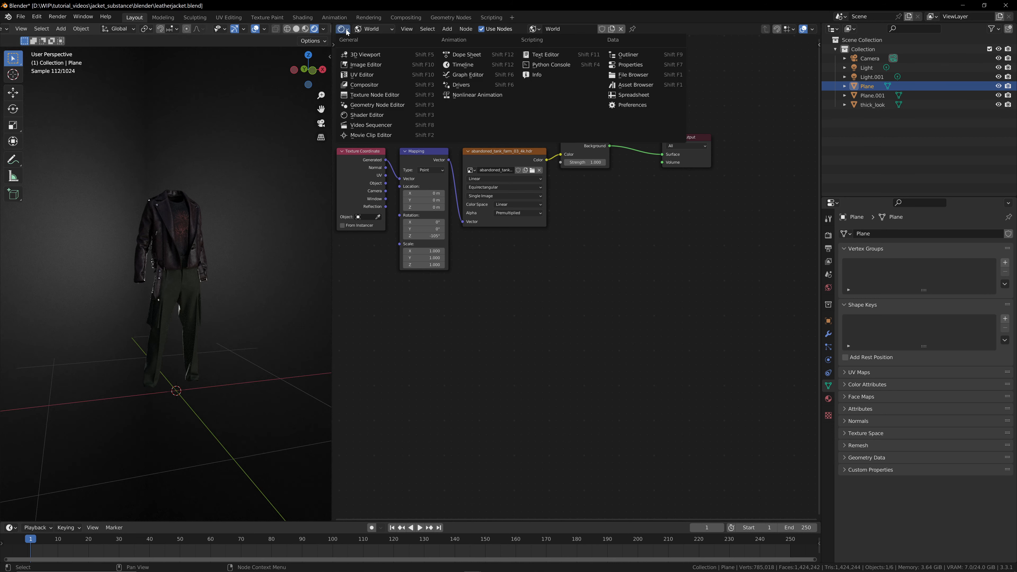
left_click(364, 55)
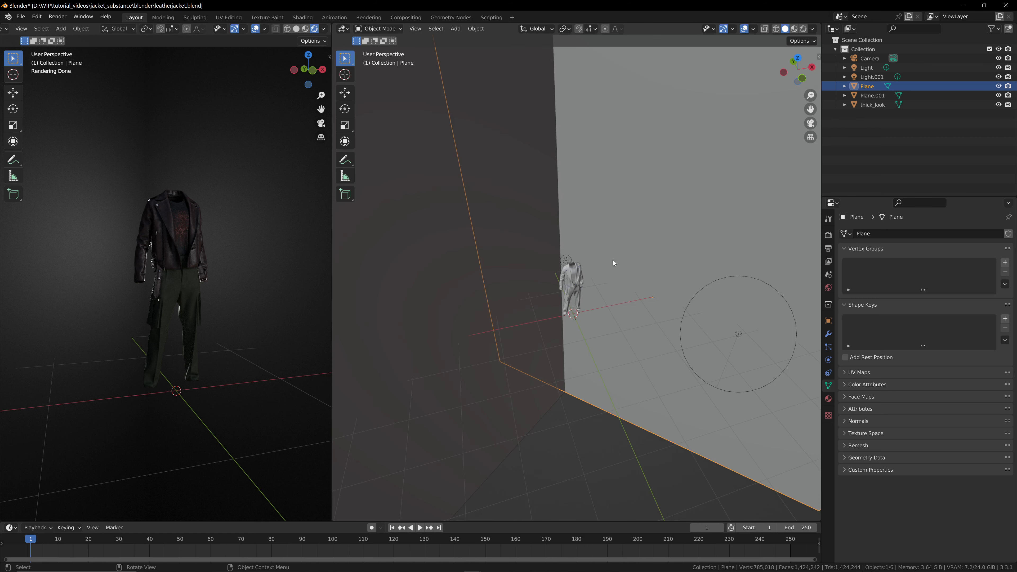
left_click(689, 306)
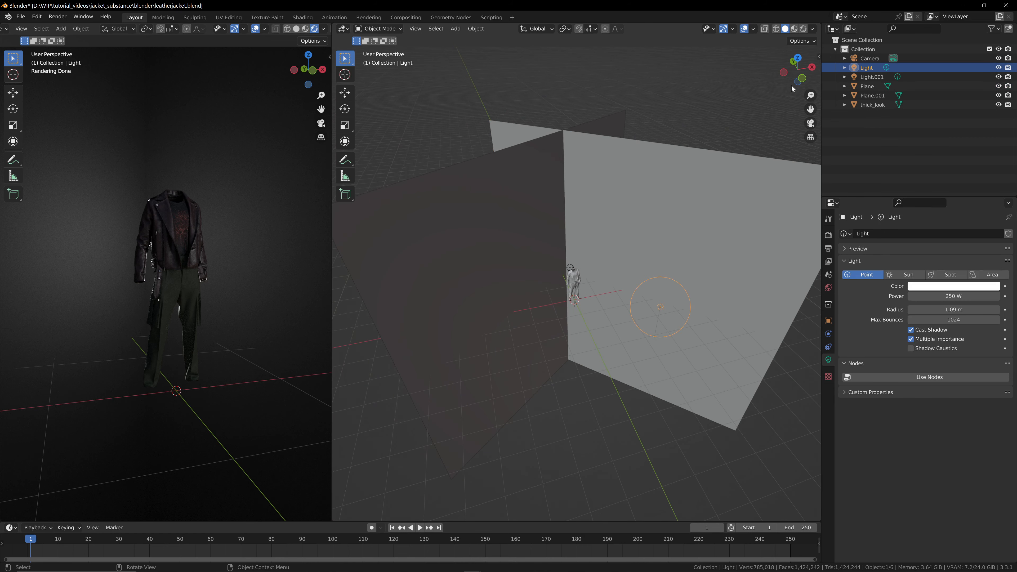
left_click_drag(791, 88, 697, 203)
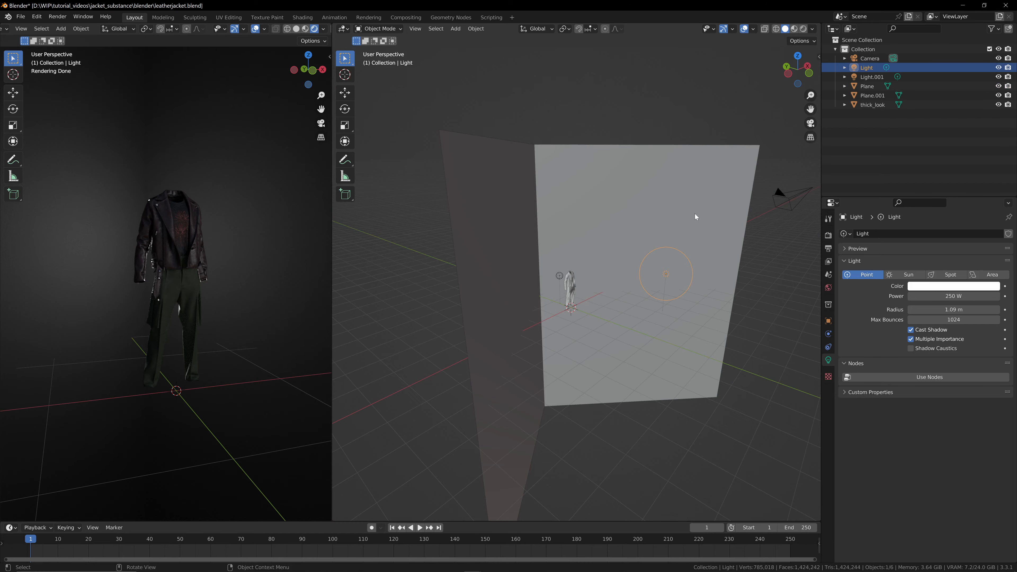
key("g")
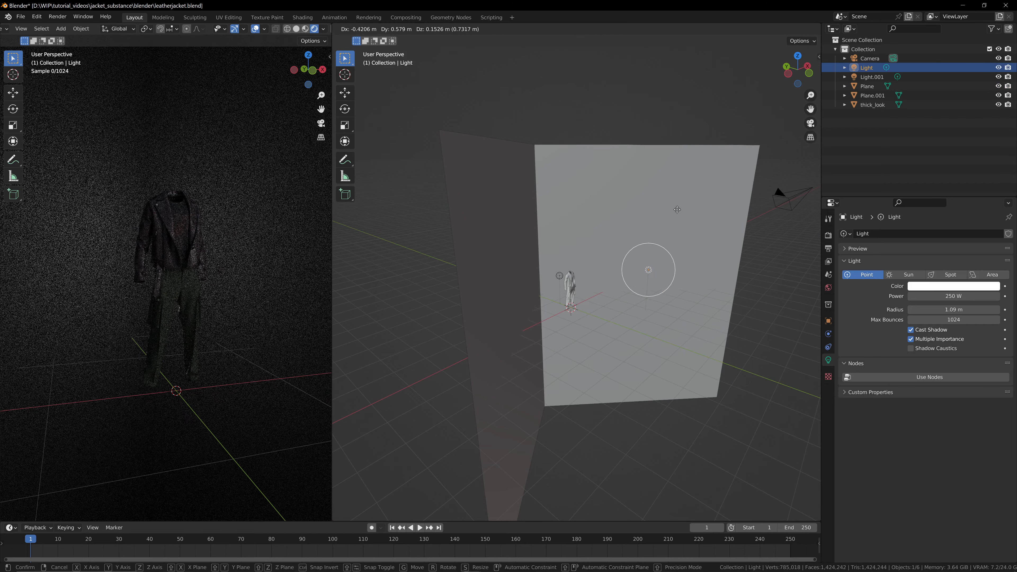
left_click(675, 210)
left_click_drag(797, 70, 777, 98)
key("g")
left_click(721, 265)
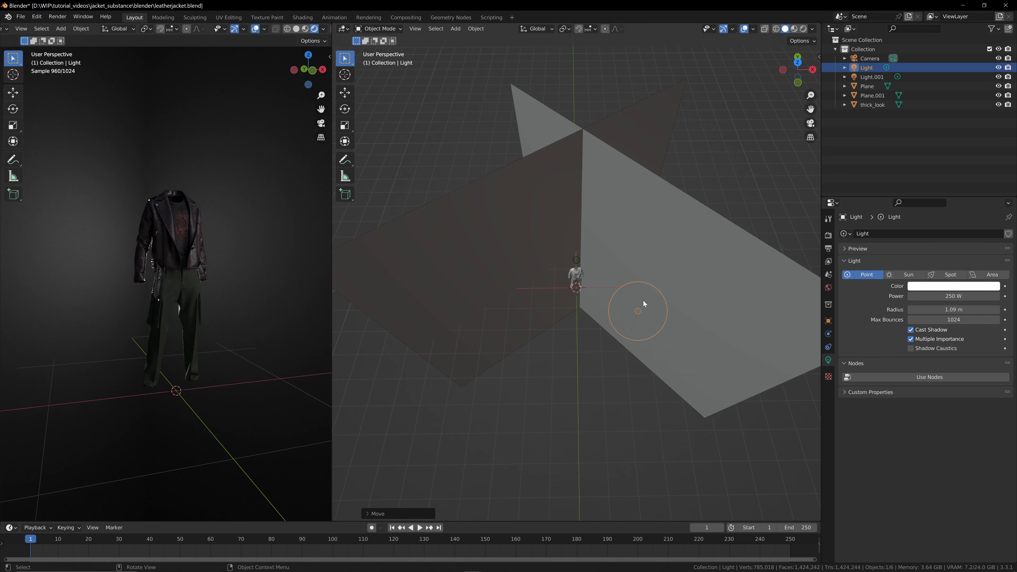
- Deselect the point light and add an area light at the outfit's base
left_click(595, 364)
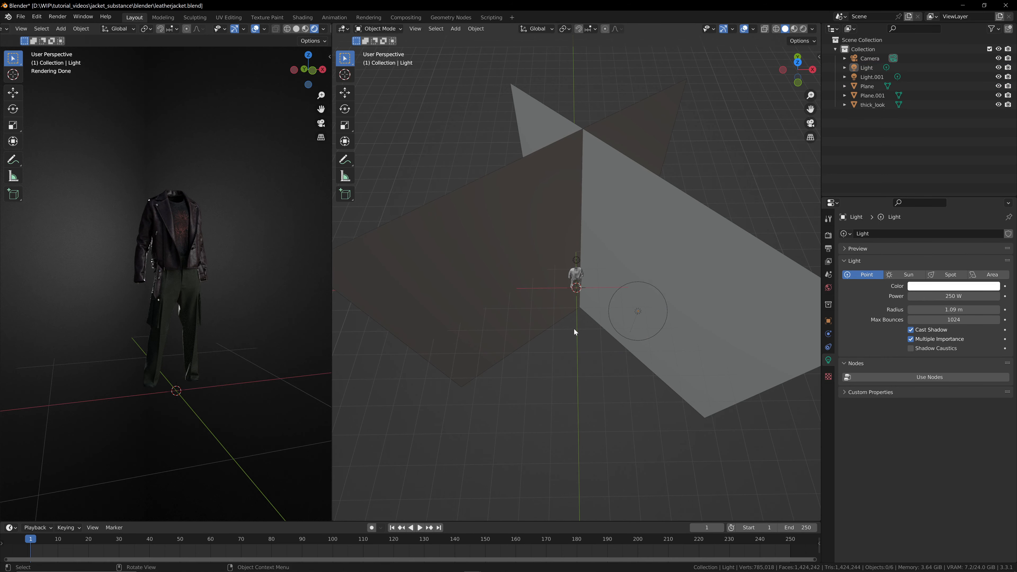
key("shift+a")
mouse_move(573, 329)
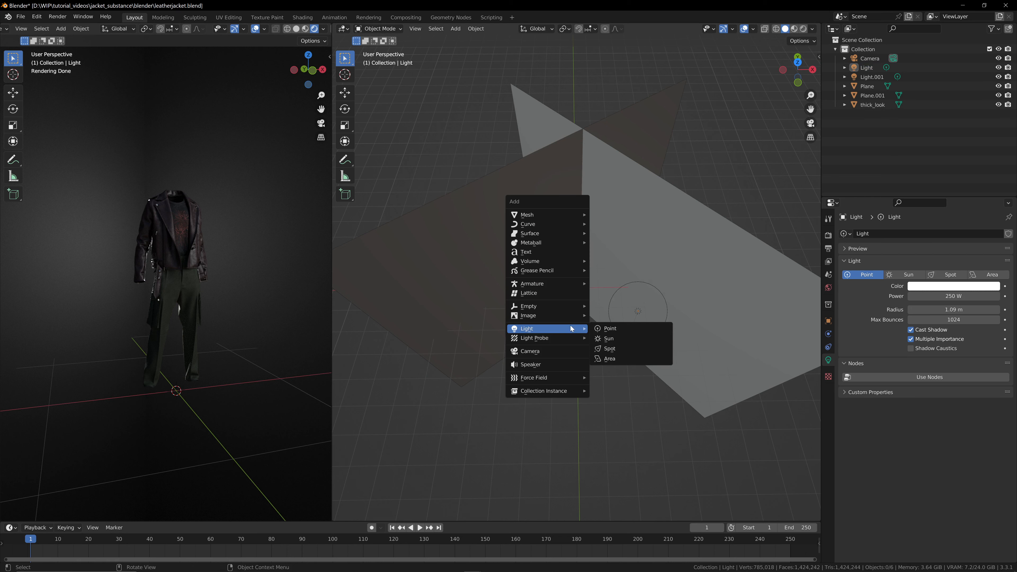
left_click(615, 360)
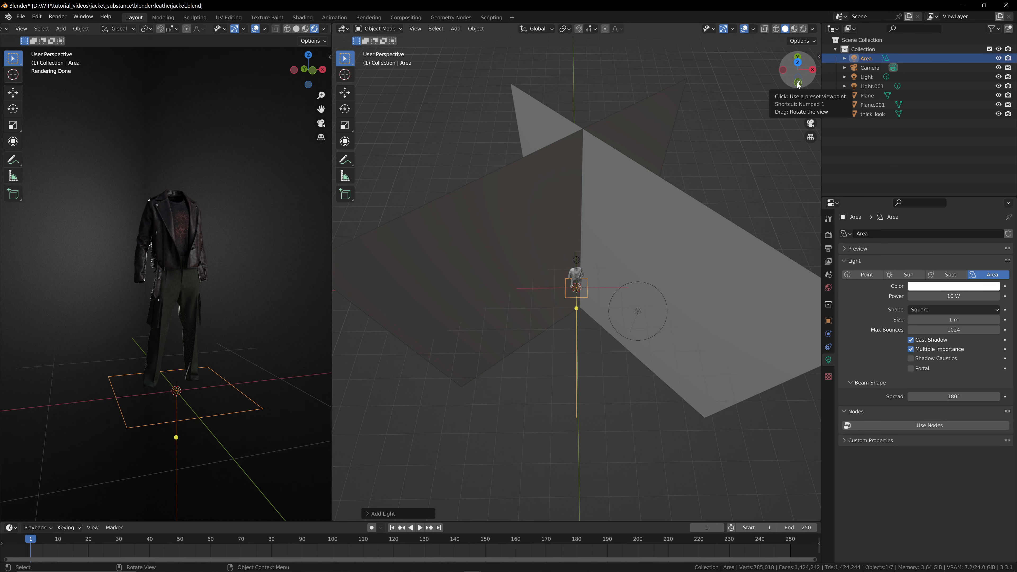
- In front view, raise the area light about 2 m along global Z so it sits above the outfit
left_click_drag(797, 85, 797, 83)
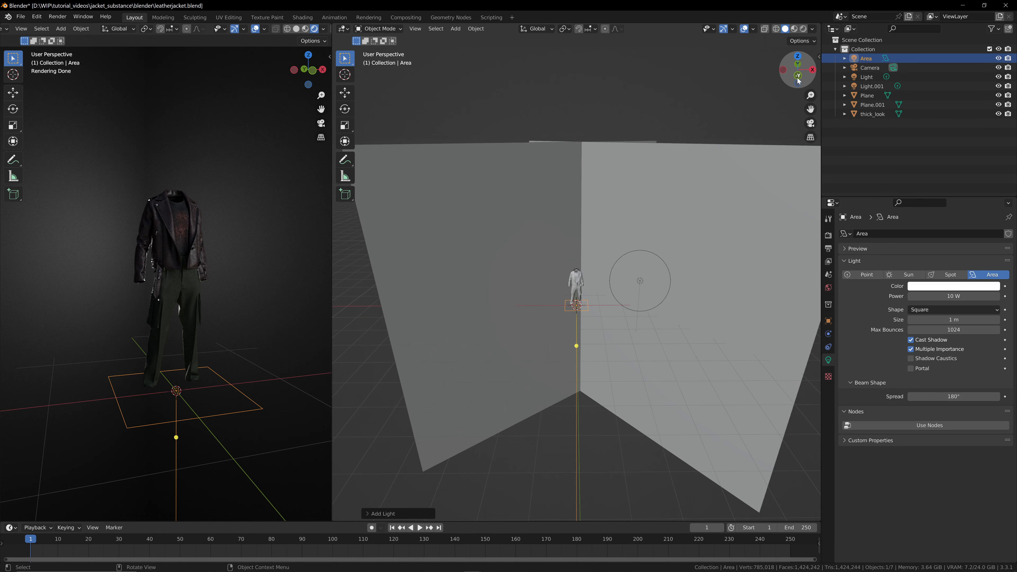
left_click(797, 78)
scroll(564, 300, "up", 3)
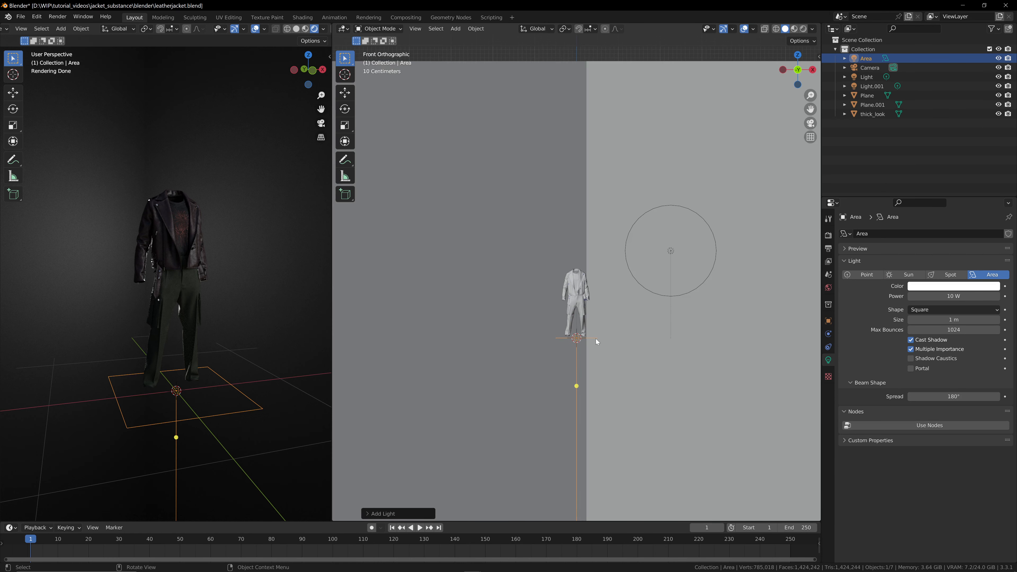
key("g")
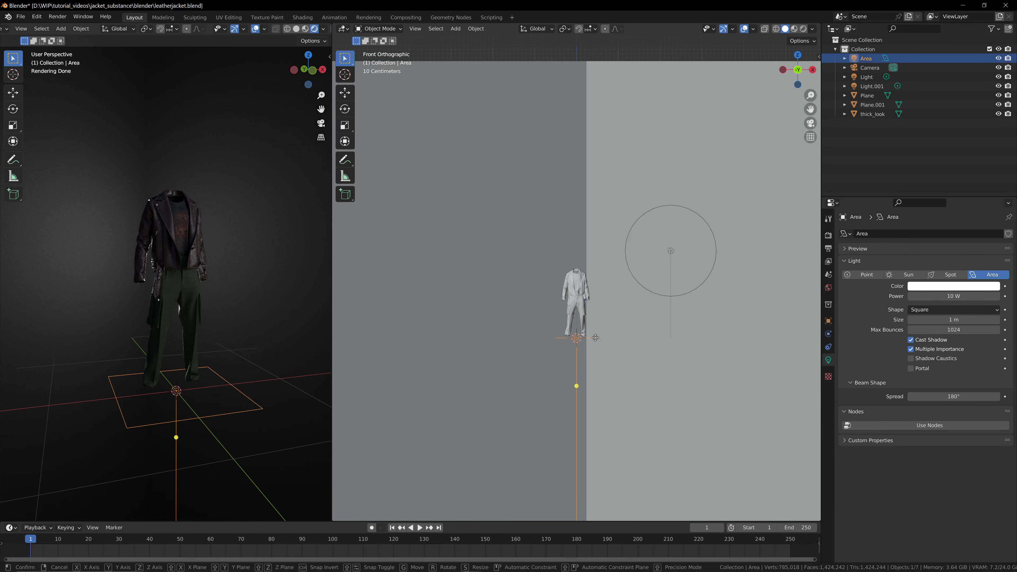
key("z")
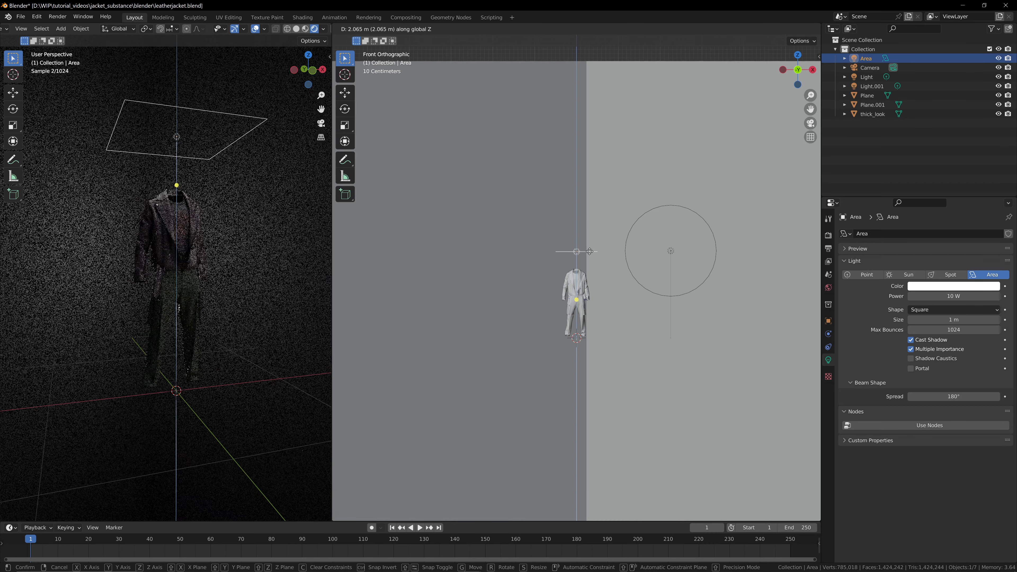
left_click(590, 253)
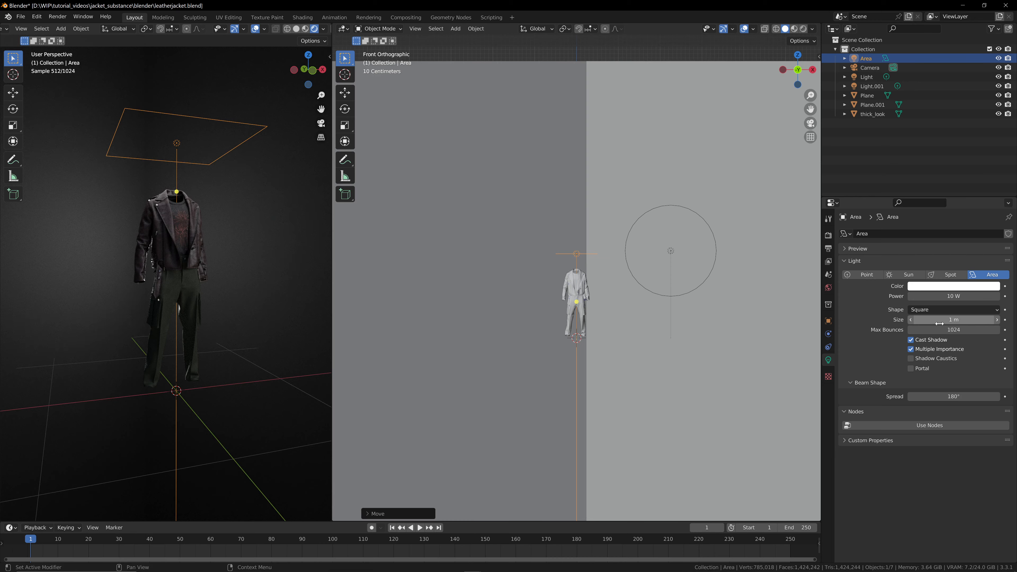
- Set the area light's size to 0.94 m and check the rendered outfit from different angles
left_click_drag(940, 320, 956, 320)
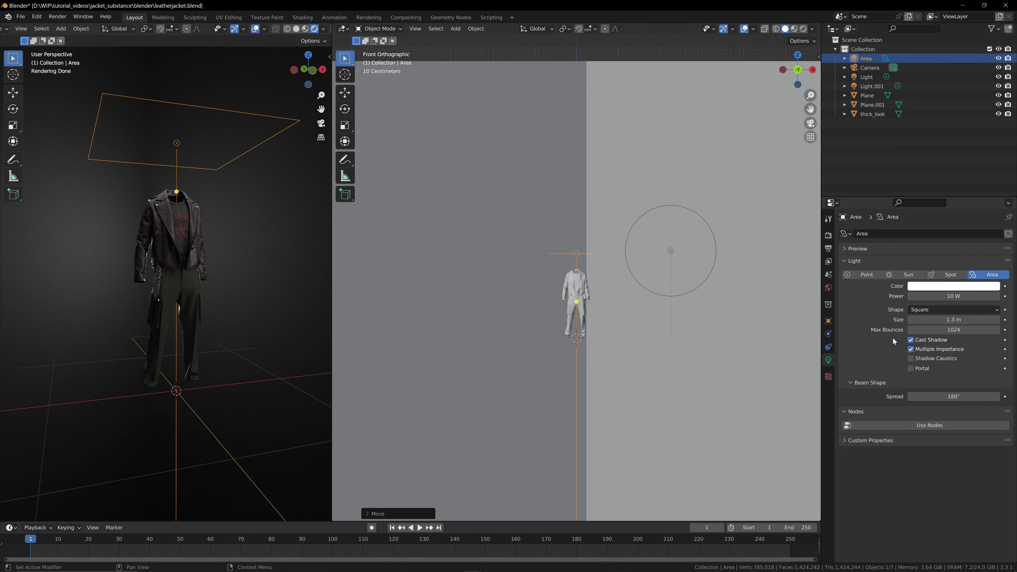
left_click_drag(948, 321, 929, 321)
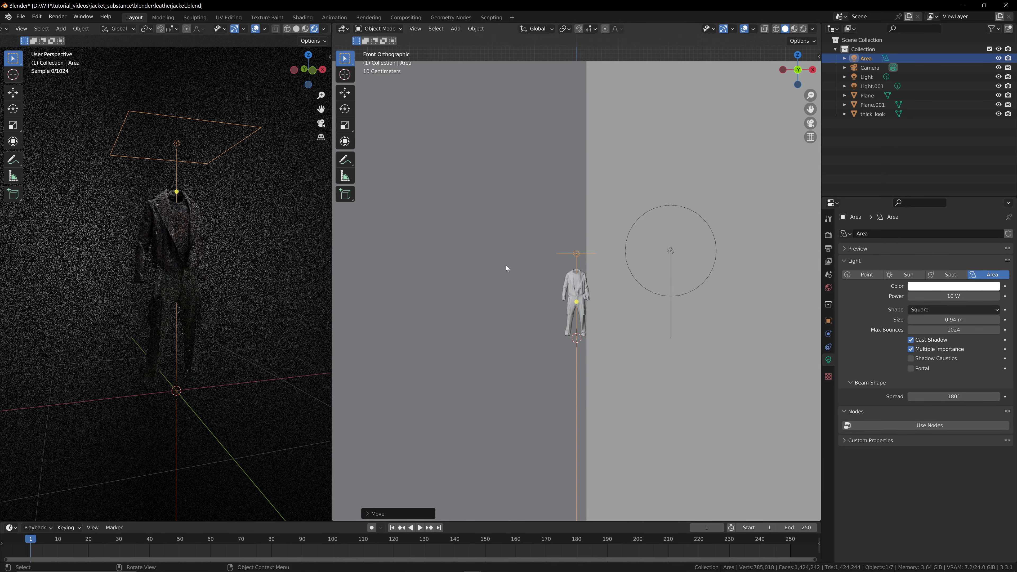
left_click_drag(300, 86, 200, 131)
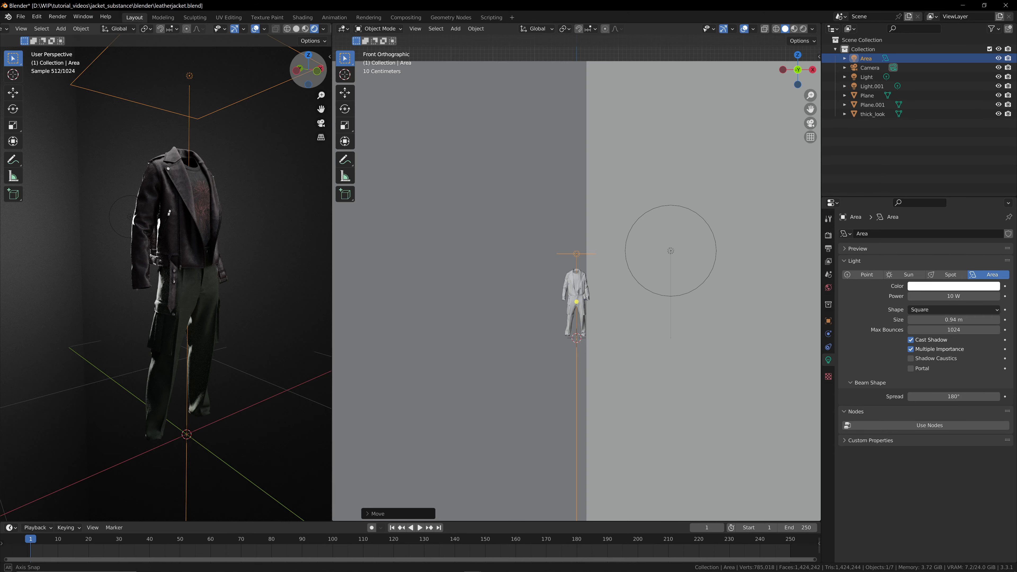
left_click_drag(307, 68, 208, 245)
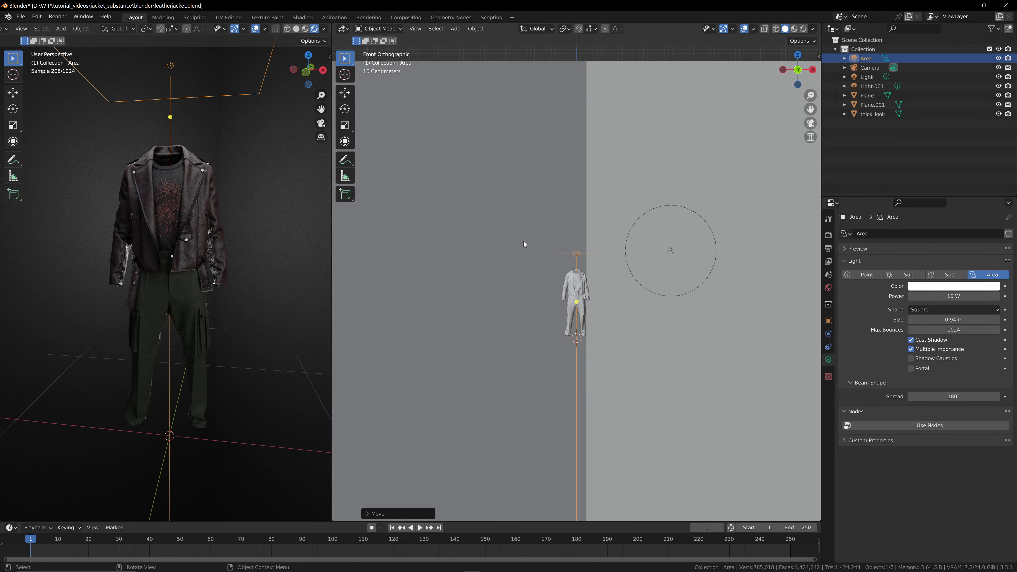
mouse_move(299, 76)
left_mouse_down()
mouse_move(330, 85)
mouse_move(305, 78)
left_mouse_up()
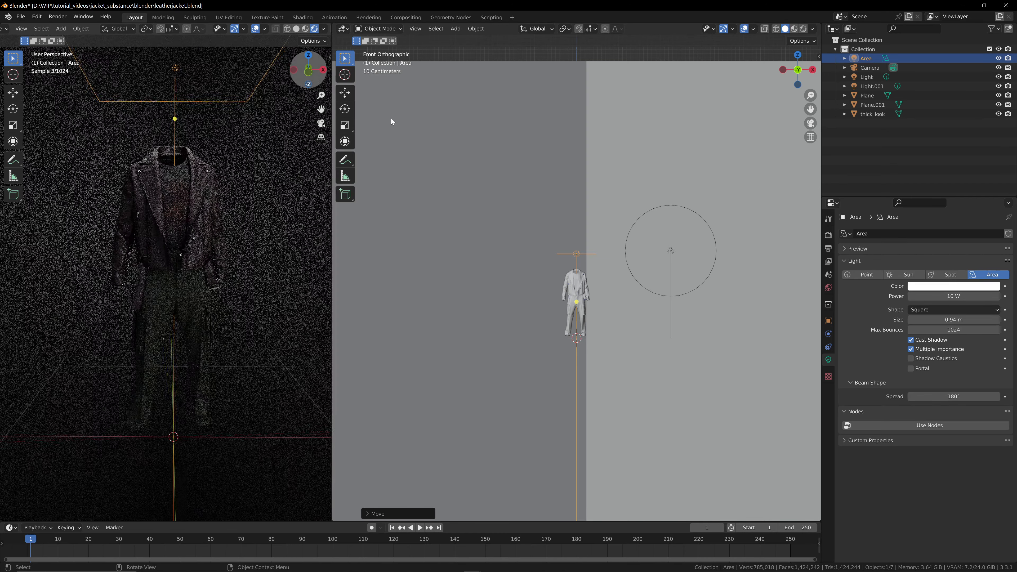
- Select the point light behind the outfit and set its power to 500 W
left_click_drag(797, 70, 642, 280)
left_click(555, 278)
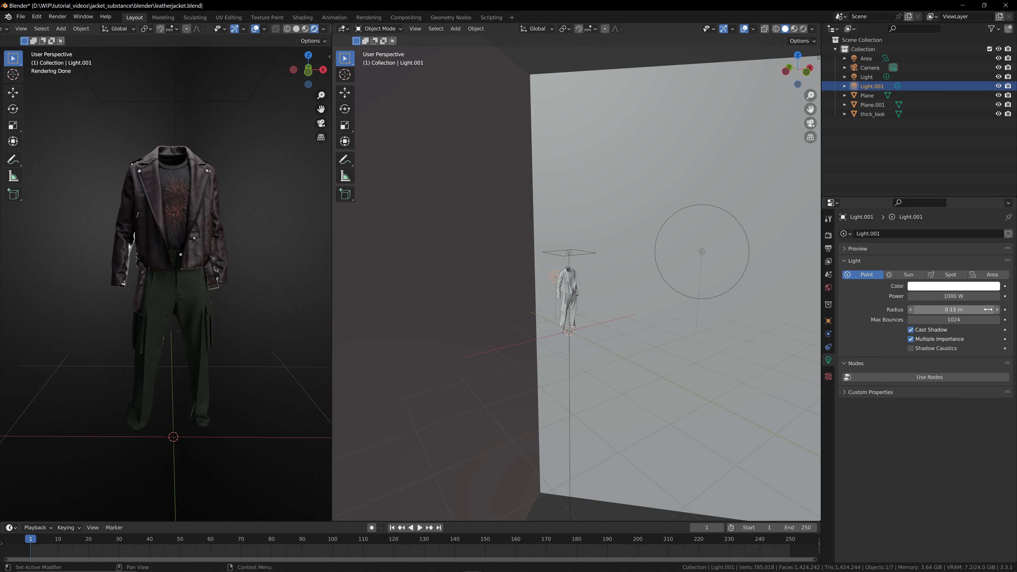
left_click(953, 296)
type("50")
key("Return")
left_click(953, 295)
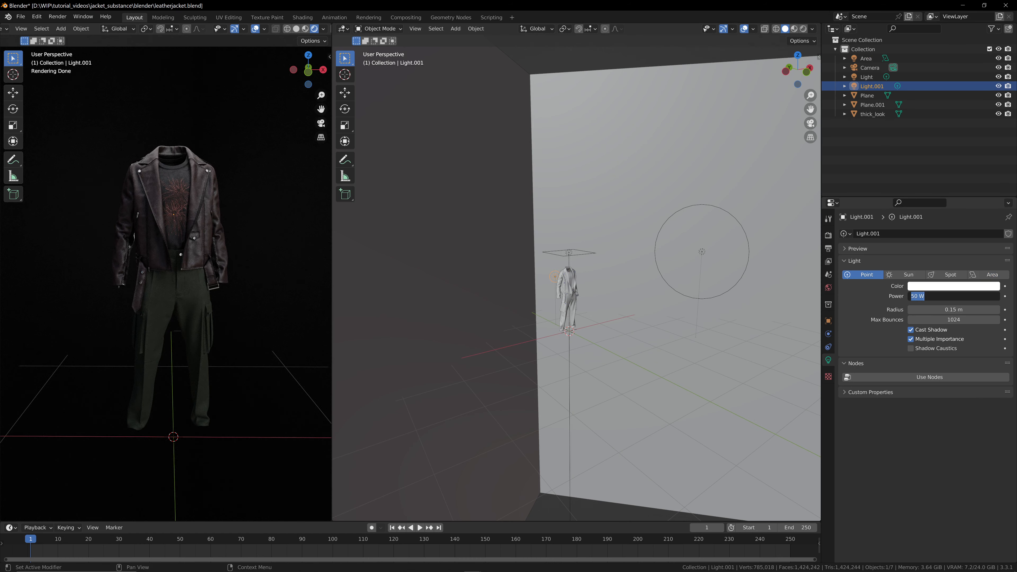
type("5")
key("Return")
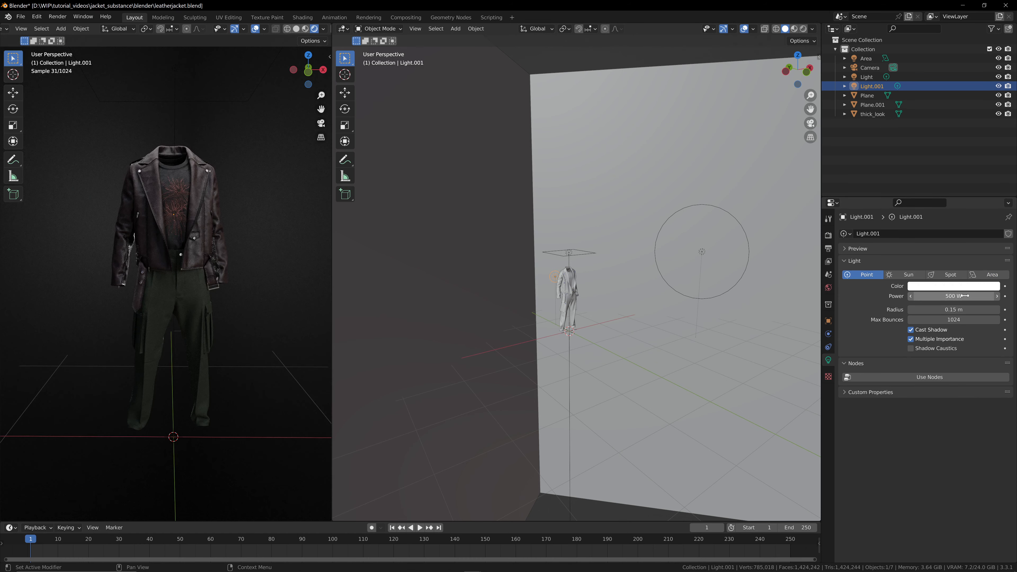
left_click_drag(307, 71, 282, 71)
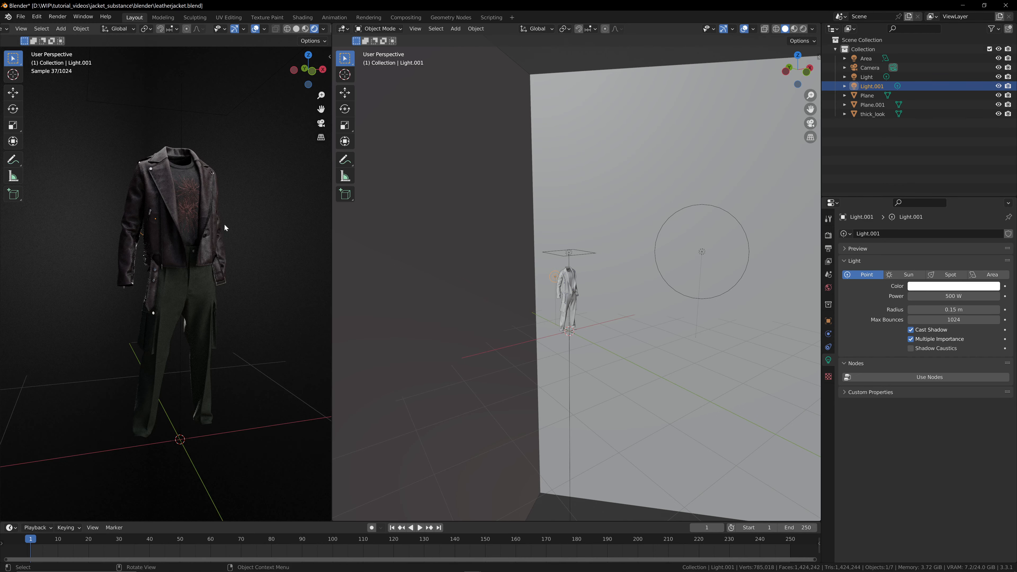
- Select both wall planes behind the outfit
scroll(666, 174, "down", 5)
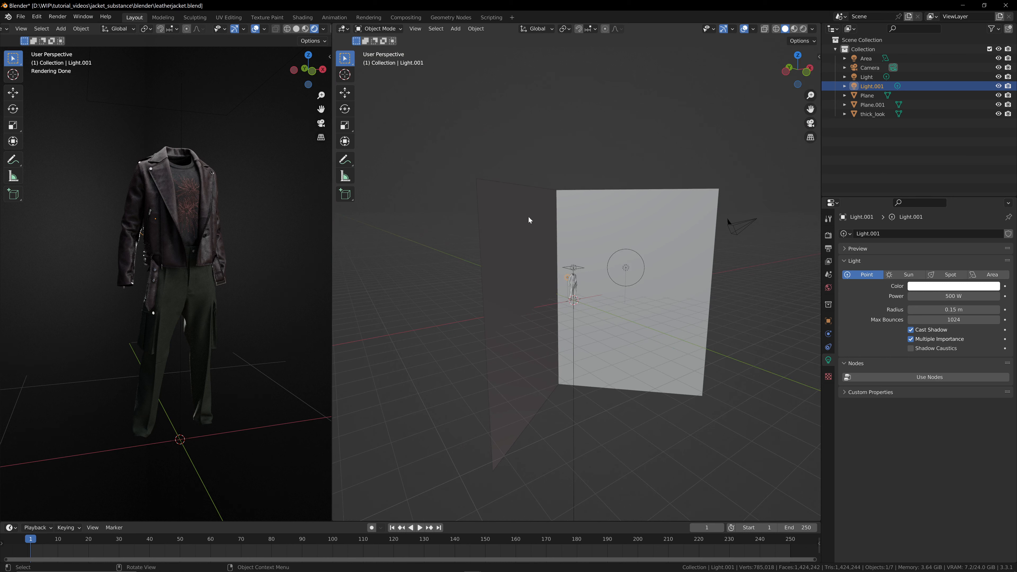
left_click(509, 228)
left_click(632, 220, "shift")
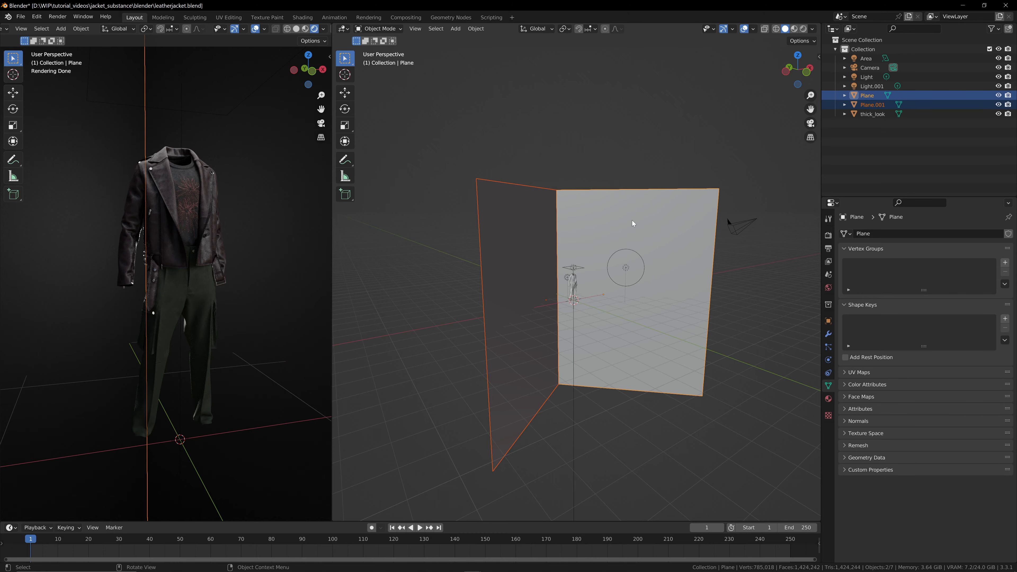
key("g")
key("y")
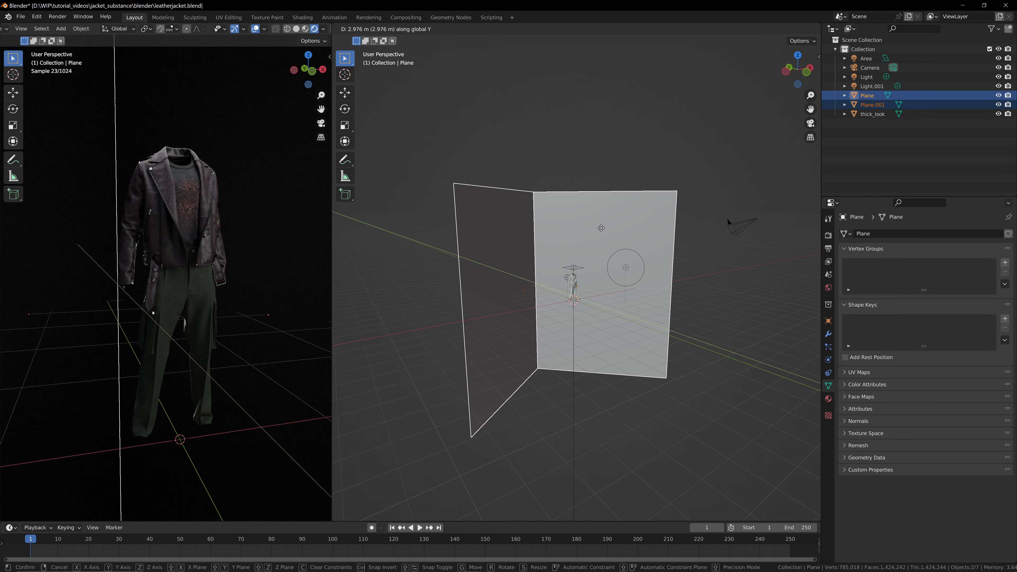
right_click(602, 228)
- Move the two selected walls about 2 m along global Y, away from the outfit, and deselect them
key("g")
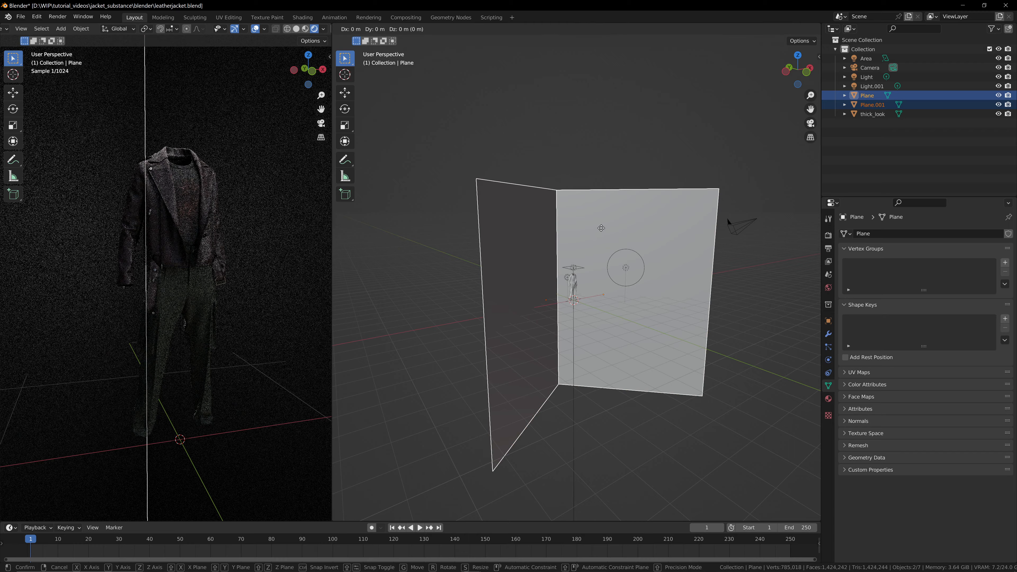
key("y")
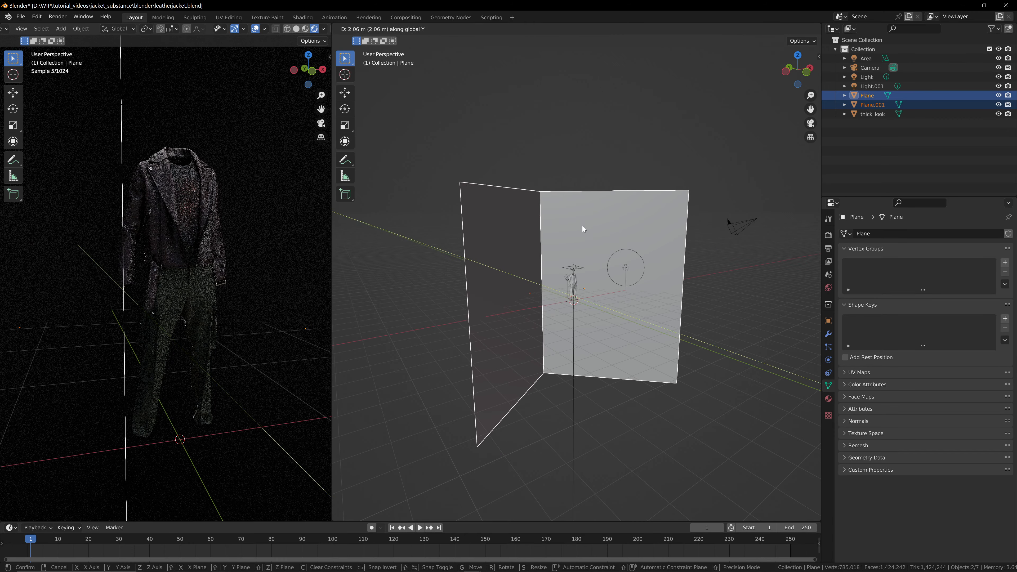
left_click(582, 226)
left_click(498, 112)
- Examine the rendered jacket, shirt and trousers up close from several angles
mouse_move(307, 69)
left_mouse_down()
mouse_move(283, 72)
mouse_move(305, 72)
left_mouse_up()
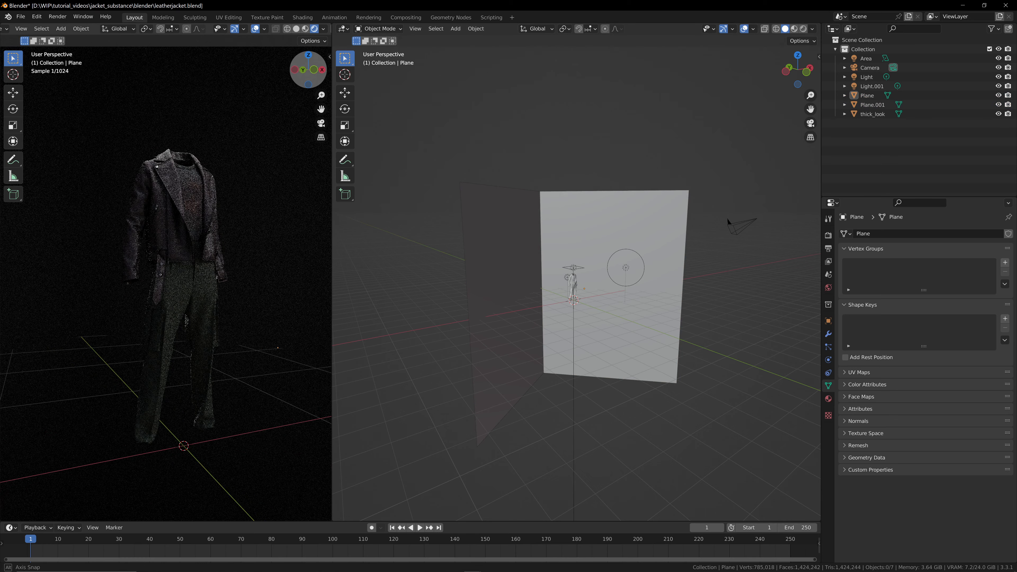
scroll(259, 150, "up", 2)
left_click_drag(321, 110, 317, 156)
scroll(265, 135, "up", 4)
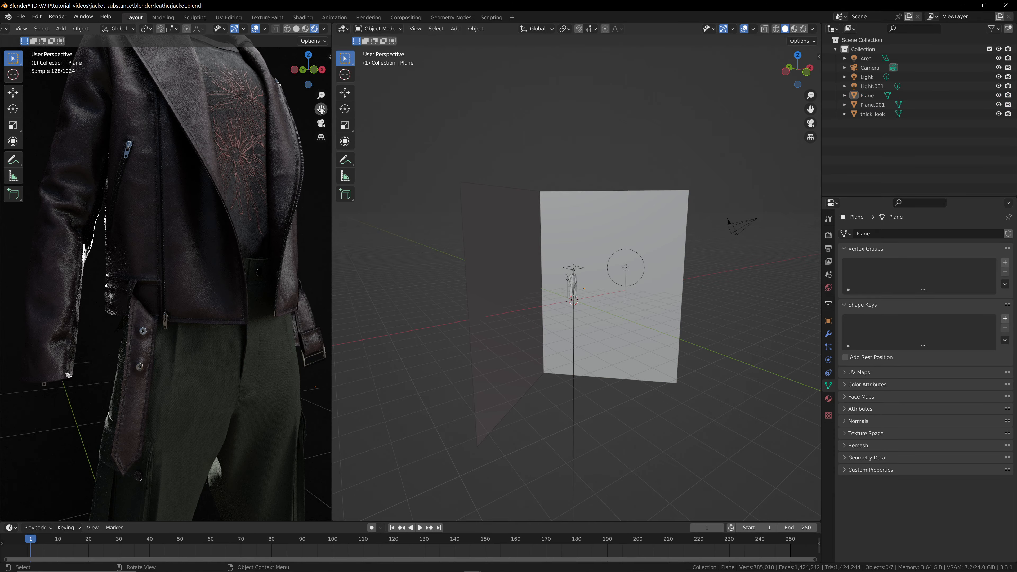
left_click_drag(320, 109, 318, 186)
left_click_drag(313, 69, 294, 71)
left_click_drag(308, 69, 363, 75)
scroll(284, 116, "down", 2)
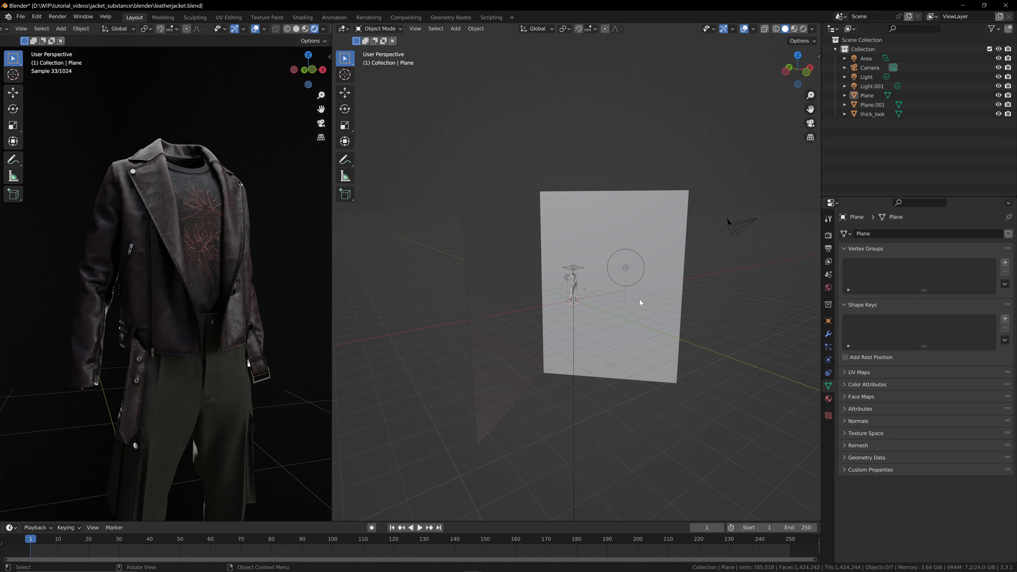
- Add a new camera at the outfit's base
scroll(618, 303, "up", 6)
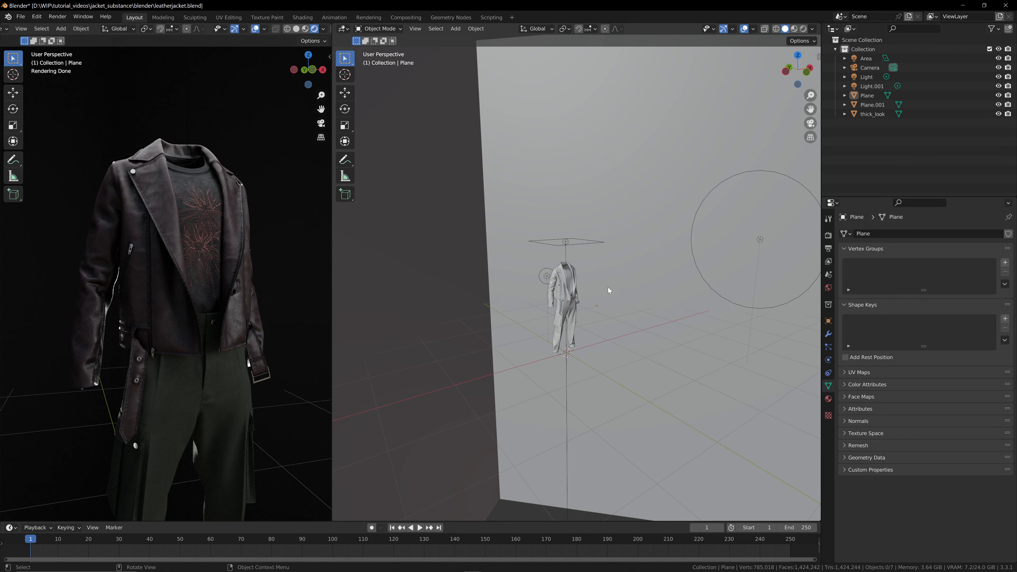
scroll(620, 294, "down", 2)
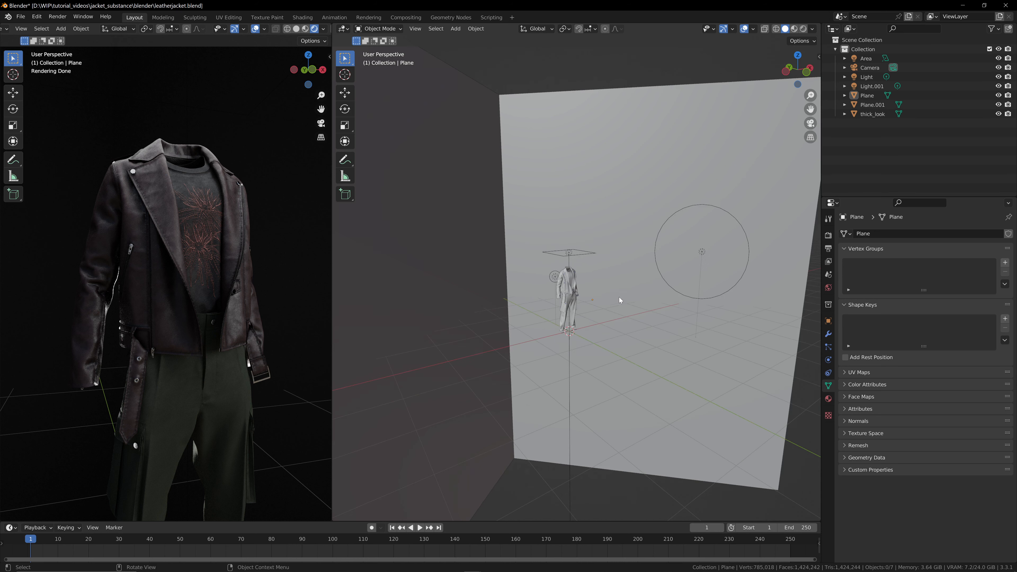
left_click(621, 295)
key("shift+a")
mouse_move(620, 300)
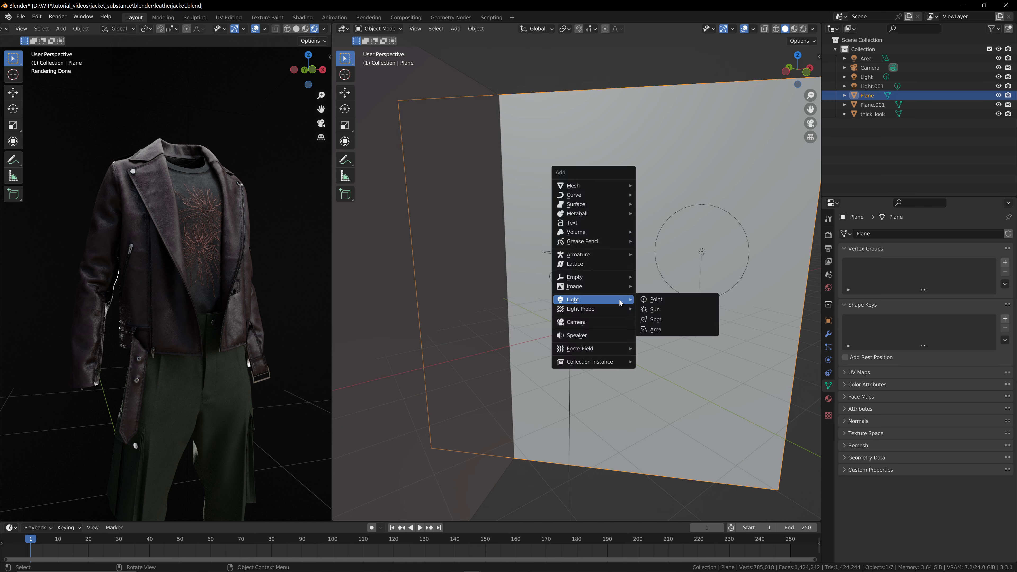
left_click(586, 323)
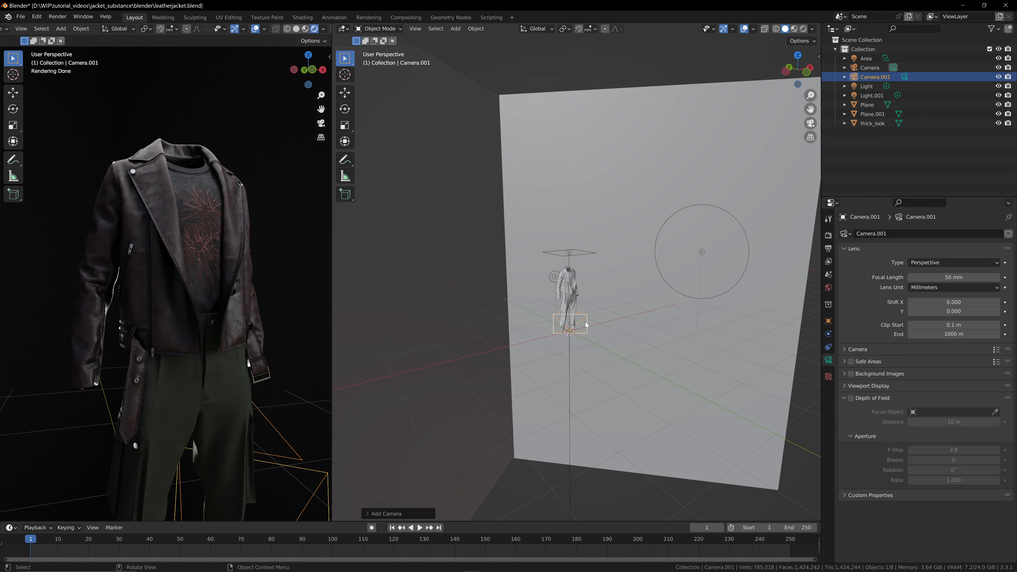
- Add a sphere-shaped empty at the outfit's base and scale it down to about 0.1
left_click(609, 315)
key("shift+a")
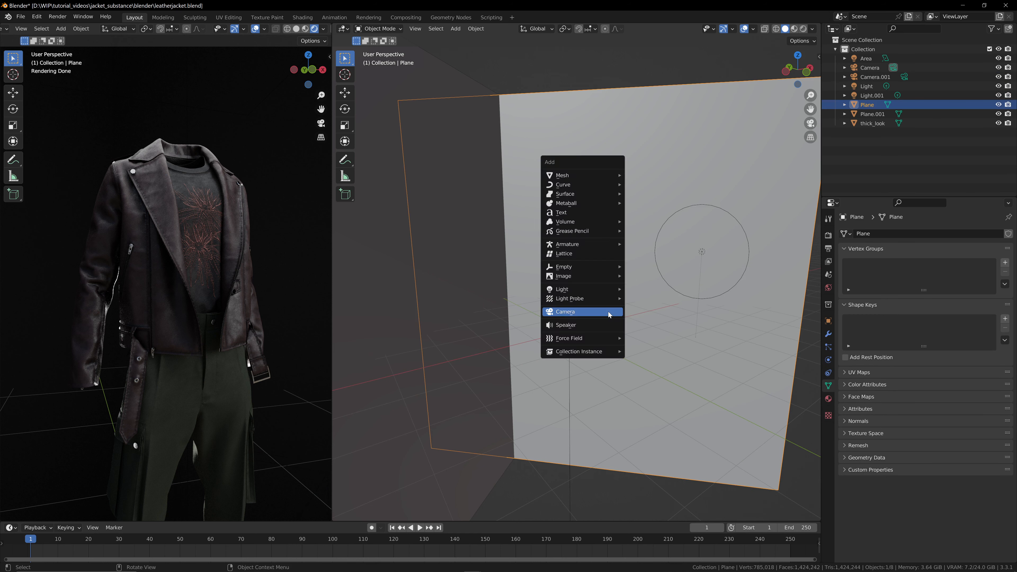
mouse_move(575, 271)
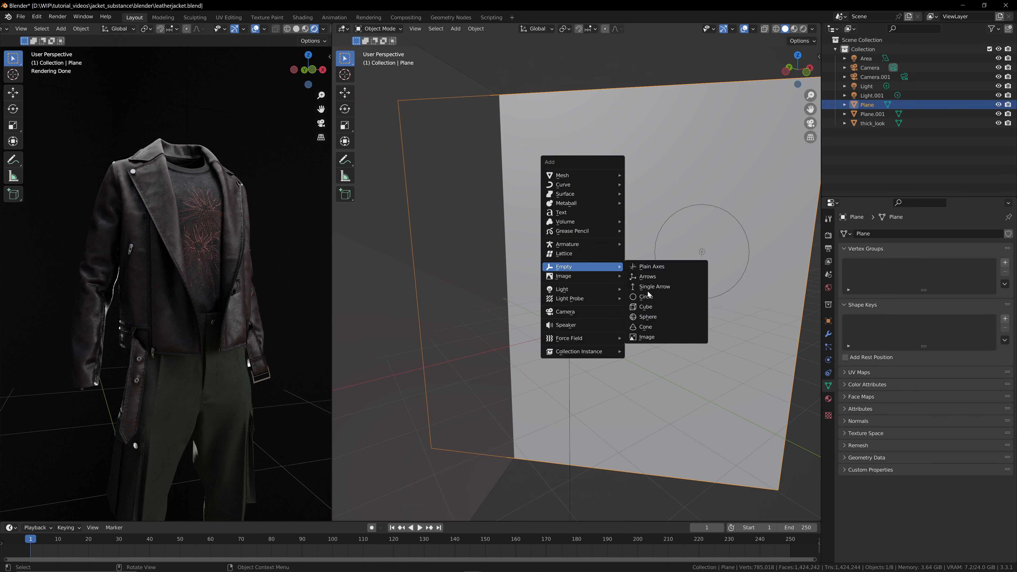
left_click(669, 318)
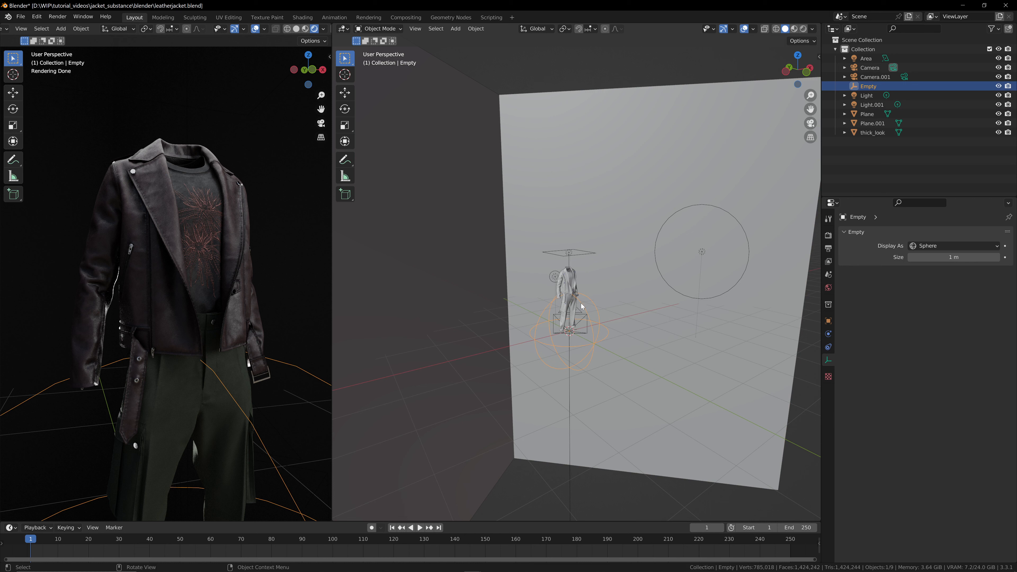
key("s")
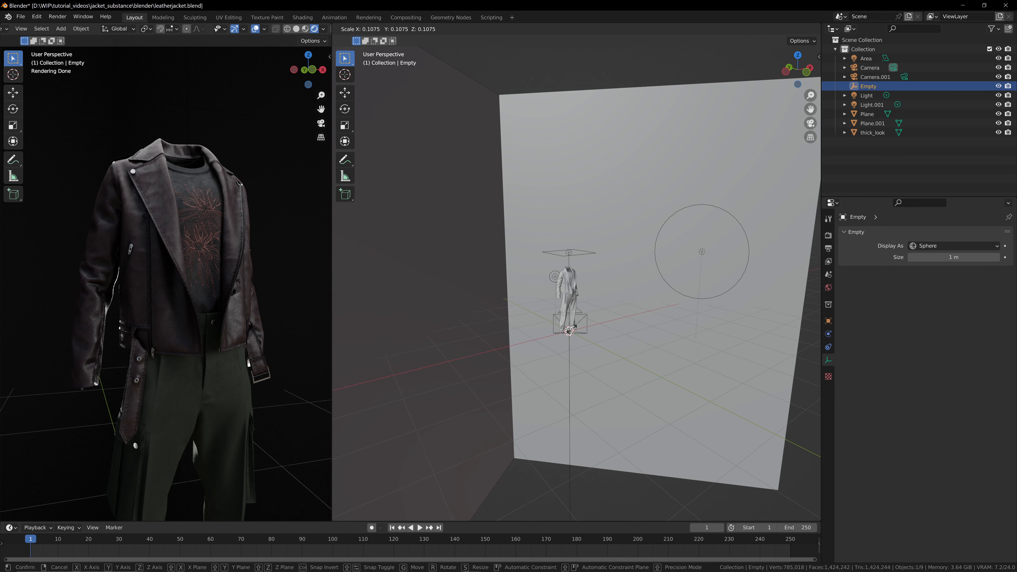
left_click(571, 328)
- Raise the sphere empty along global Z to the chest of the outfit
left_click_drag(810, 109, 757, 69)
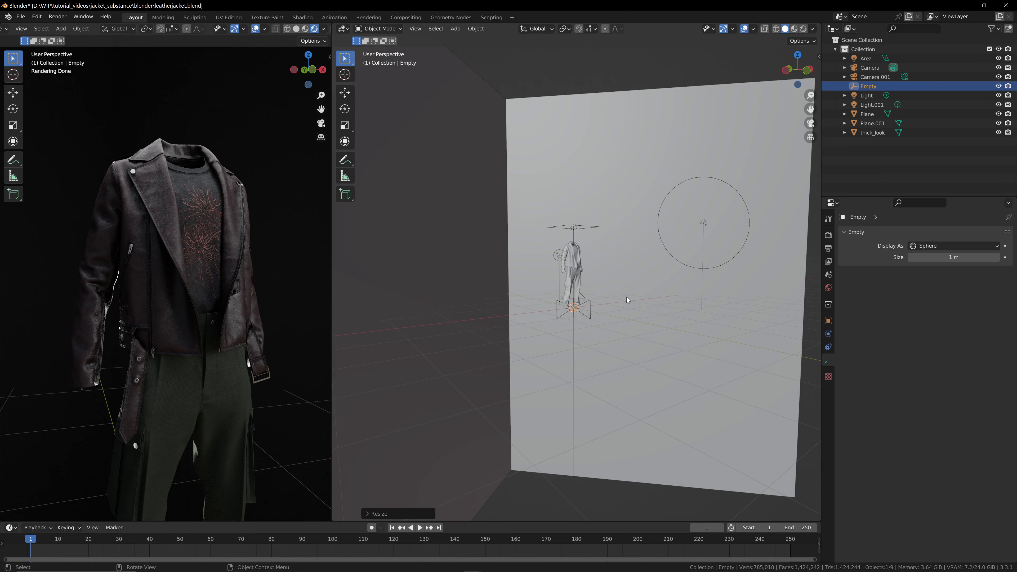
key("g")
key("z")
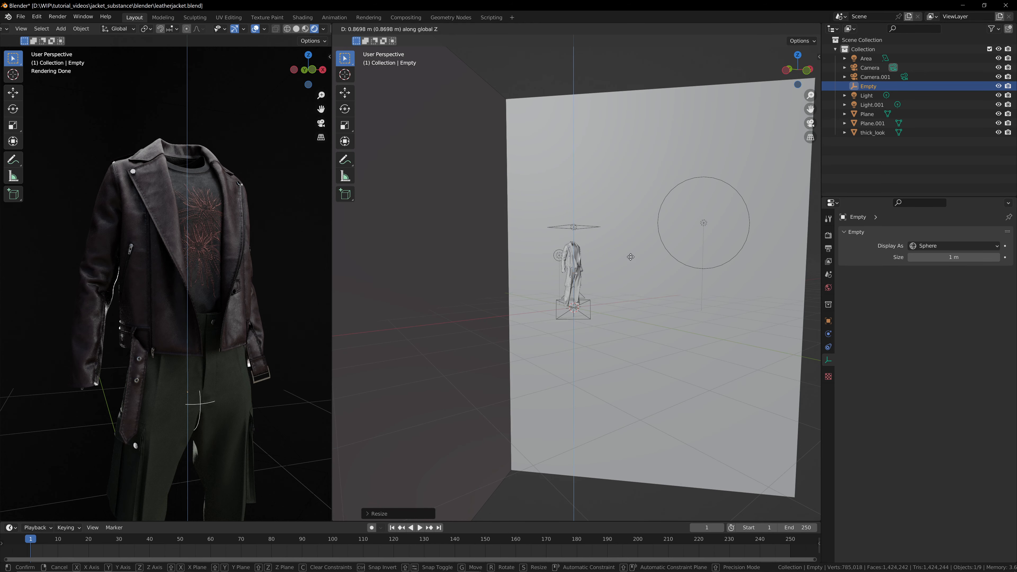
left_click(633, 243)
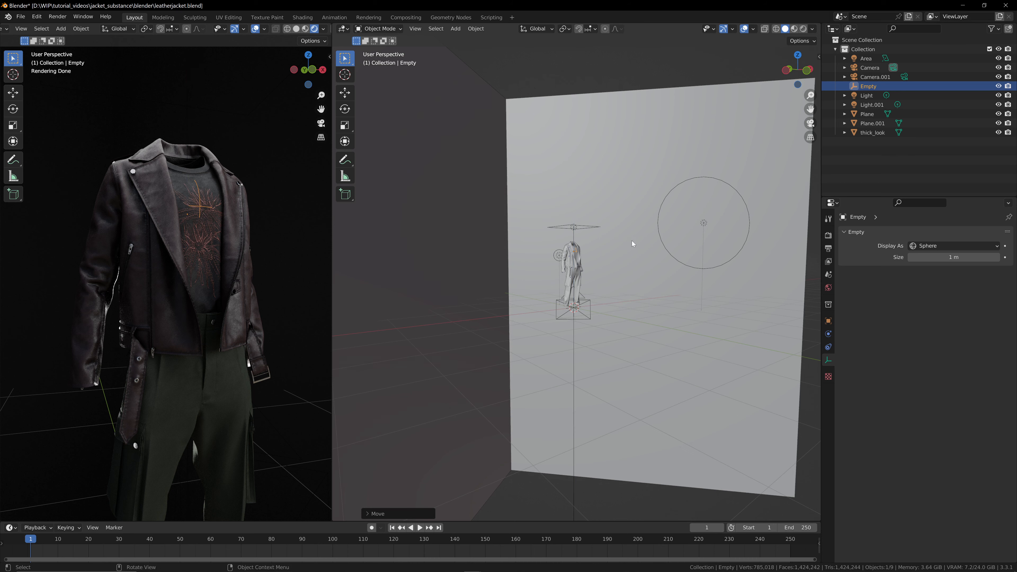
- Move the sphere empty to the front of the jacket's chest, placing it from the front and side views
scroll(671, 165, "up", 8)
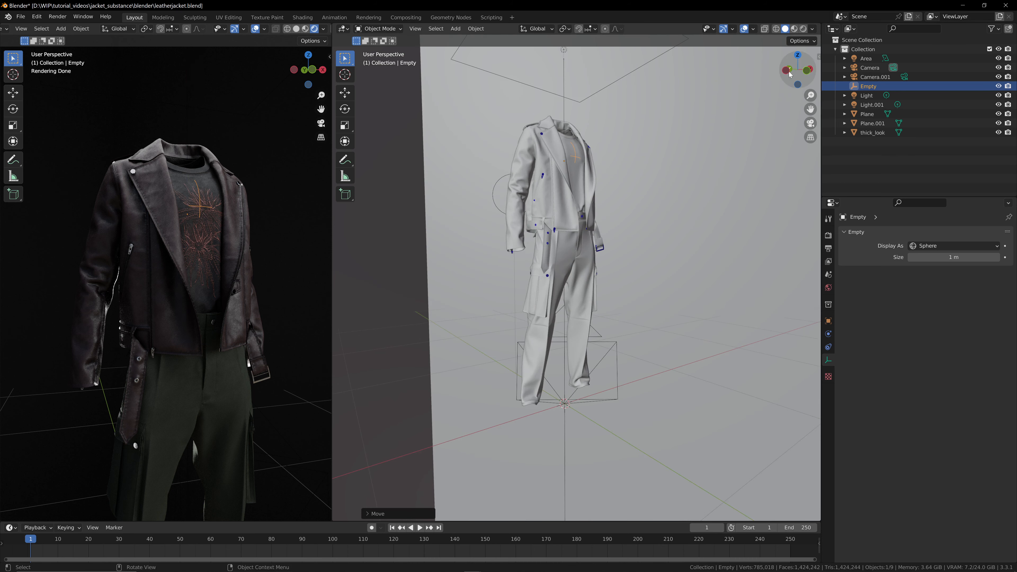
left_click_drag(789, 74, 670, 135)
key("g")
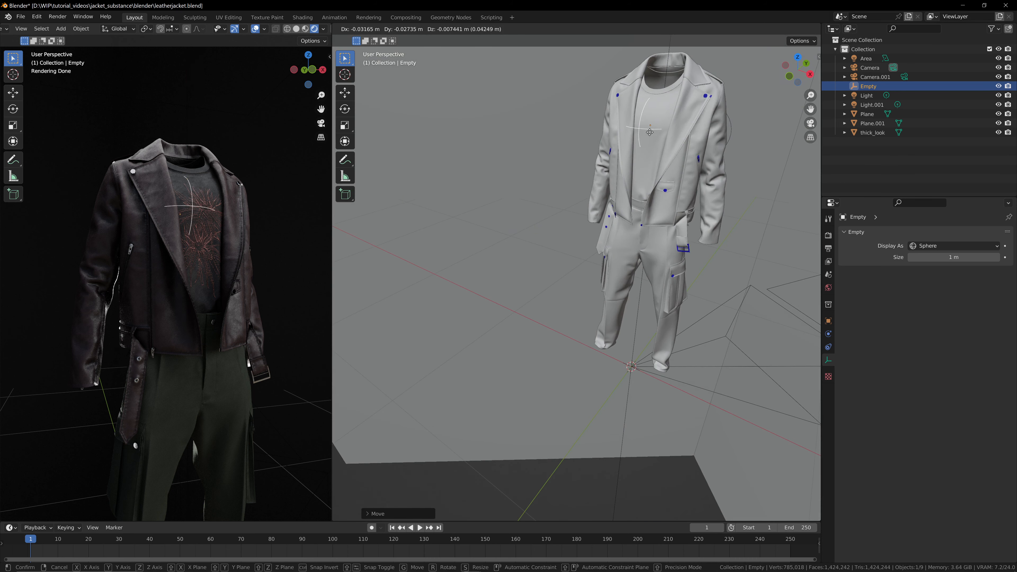
left_click(643, 131)
left_click_drag(794, 72, 801, 273)
scroll(697, 131, "down", 2)
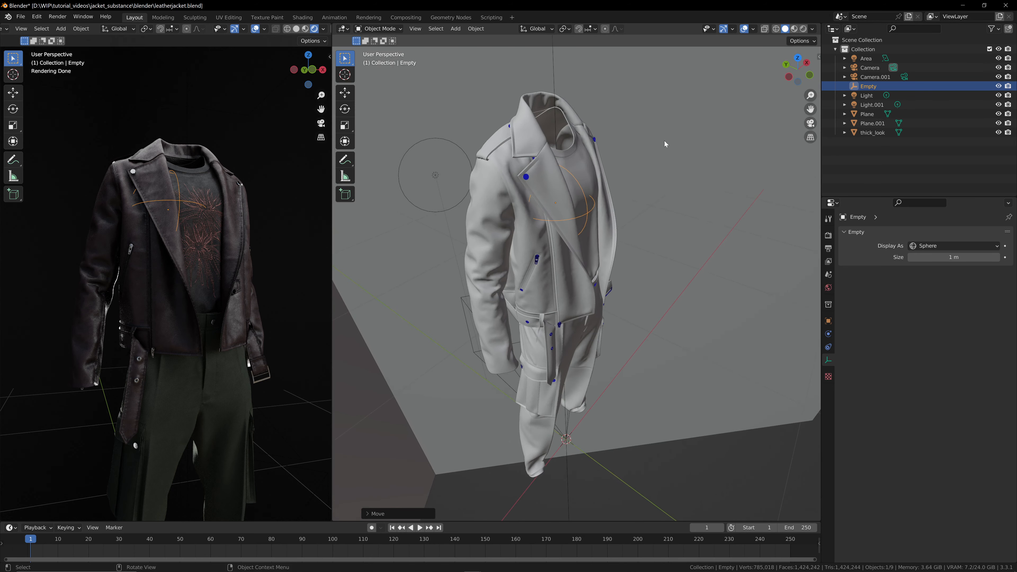
key("g")
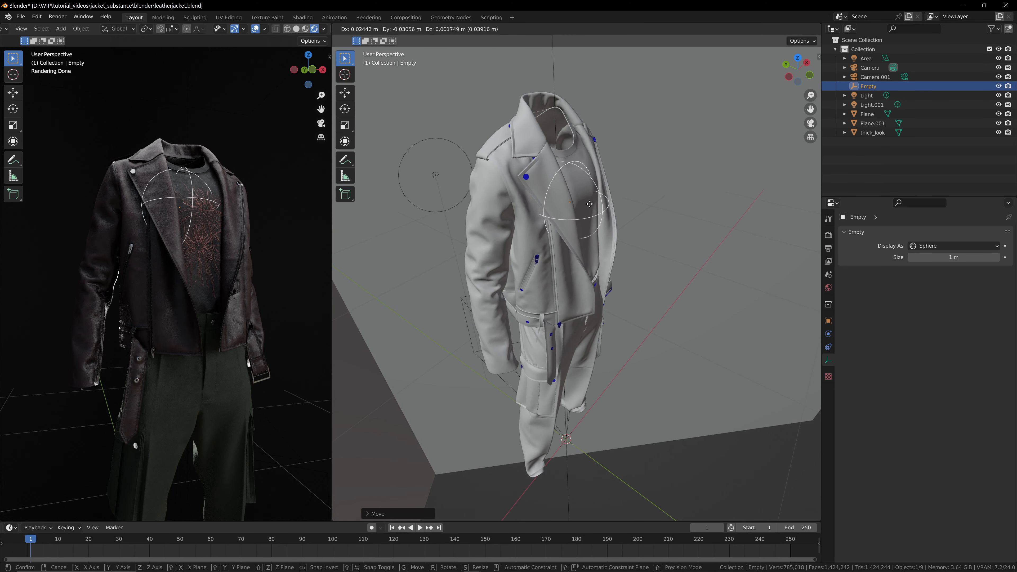
left_click(597, 198)
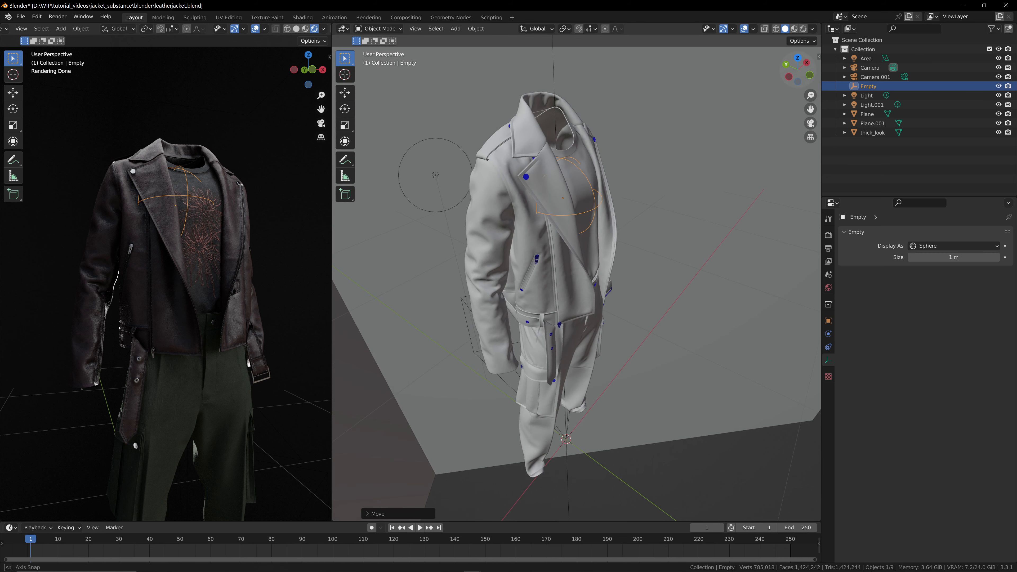
- Fine-tune the sphere empty's position against the front of the chest, working from above the collar
left_click_drag(798, 71, 805, 102)
key("g")
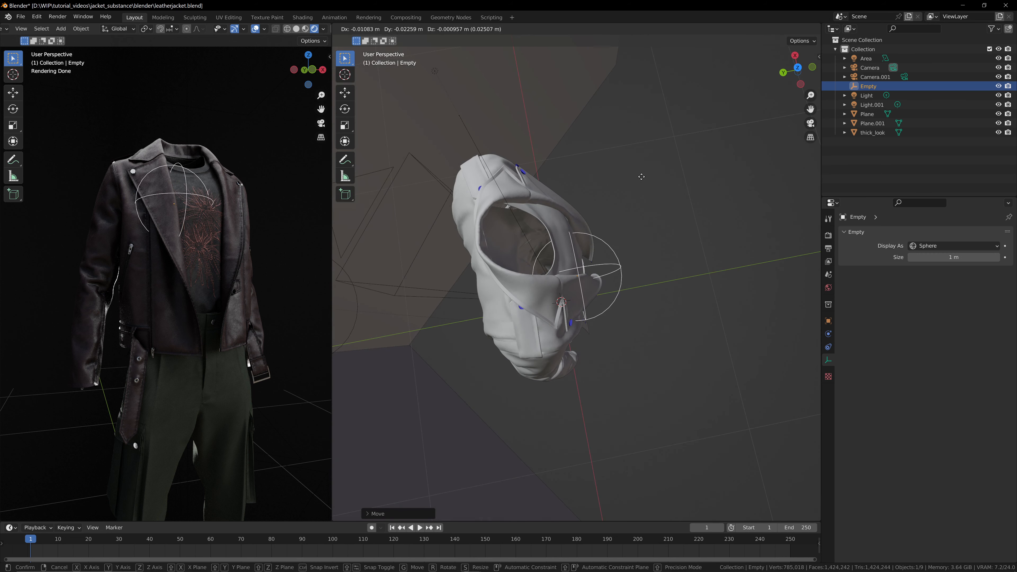
left_click(645, 177)
scroll(600, 275, "up", 5)
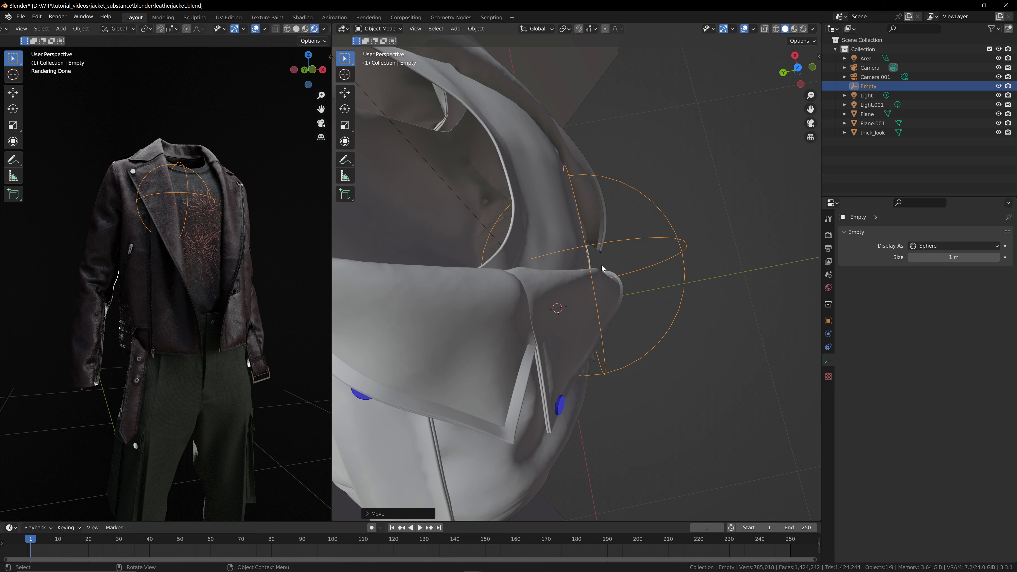
key("g")
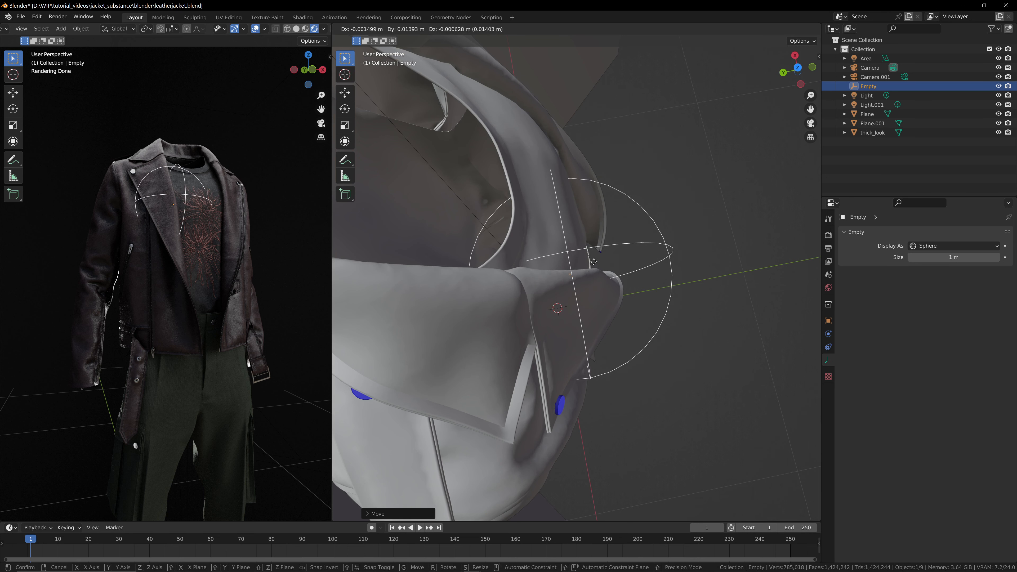
left_click(600, 269)
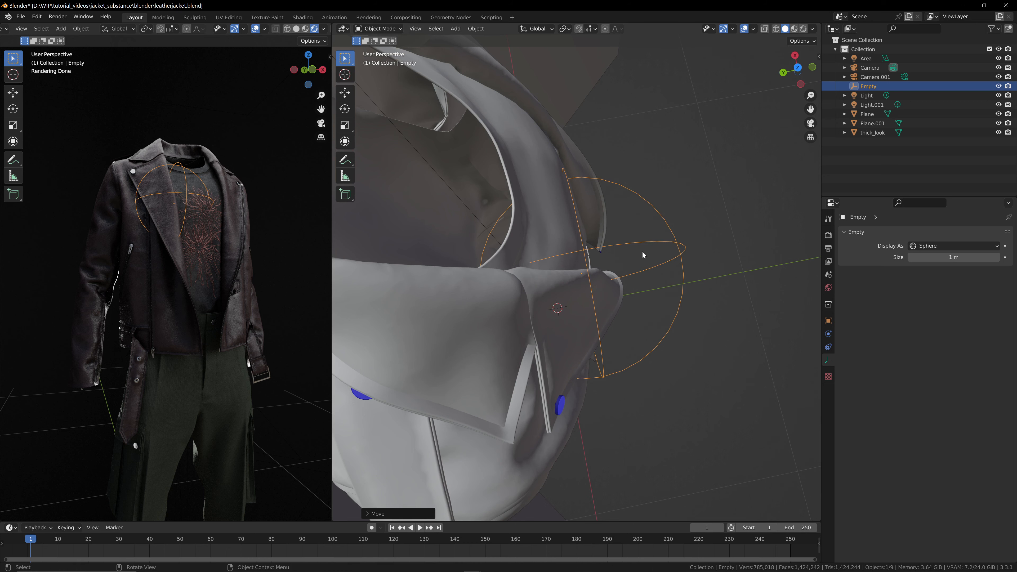
- Scale the sphere empty down to about 0.58 and nudge it into place at the lapel's edge
key("g")
key("s")
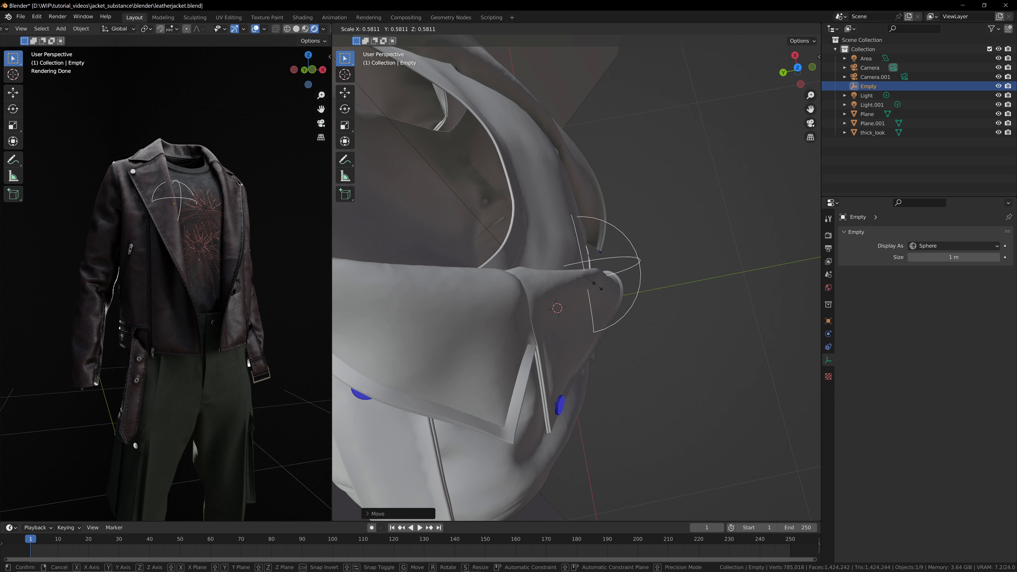
left_click(597, 285)
left_click_drag(796, 68, 617, 171)
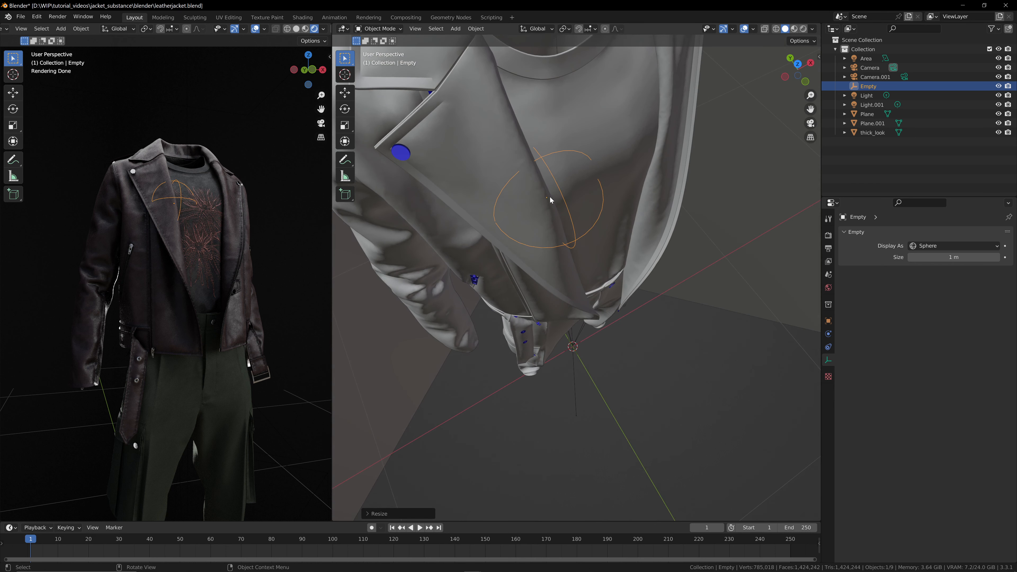
key("g")
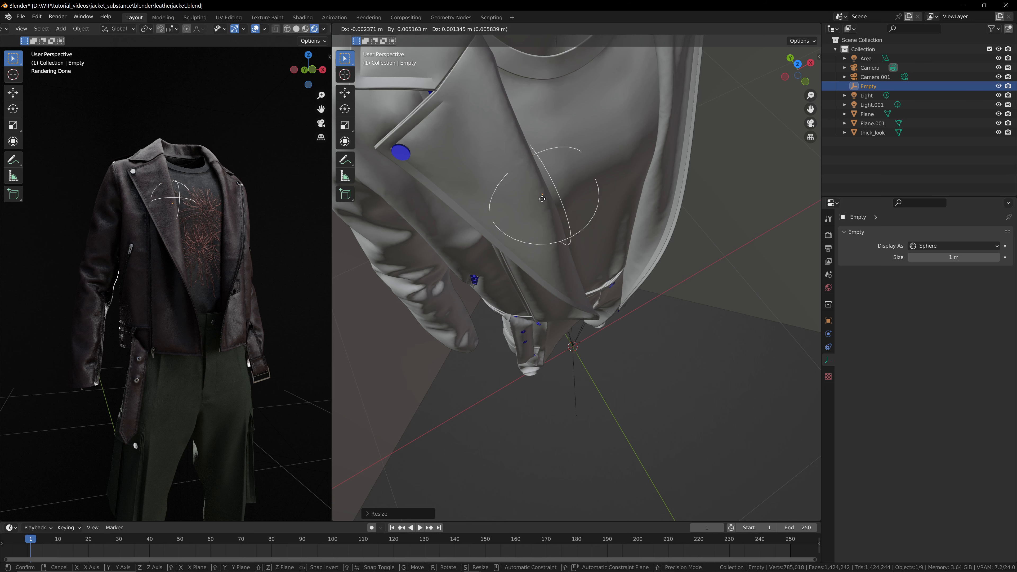
left_click(629, 206)
- With the new camera selected, frame the jacket closer in the rendered view and try to align the camera to it
scroll(629, 206, "down", 6)
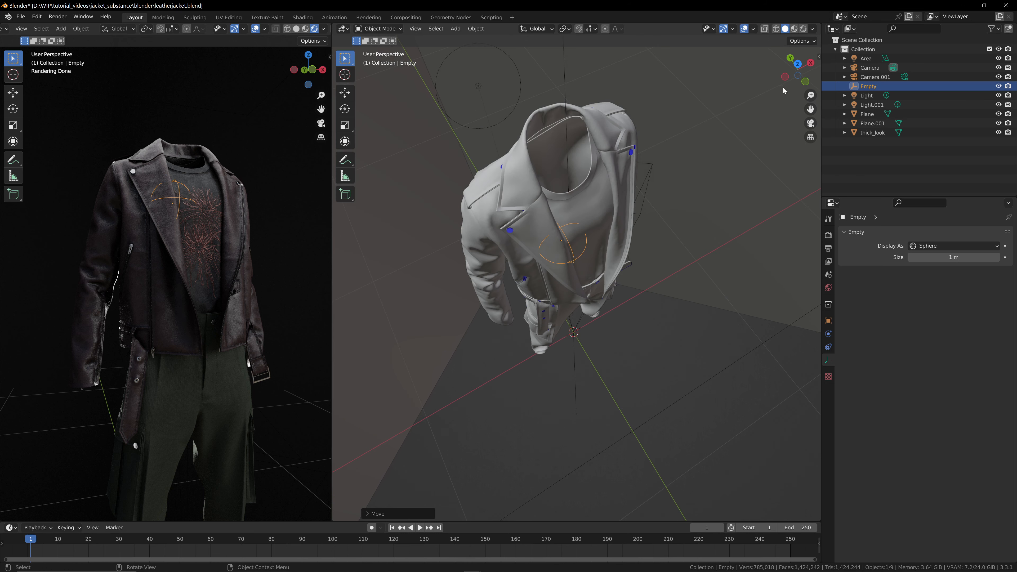
left_click_drag(784, 90, 563, 180)
scroll(791, 113, "down", 5)
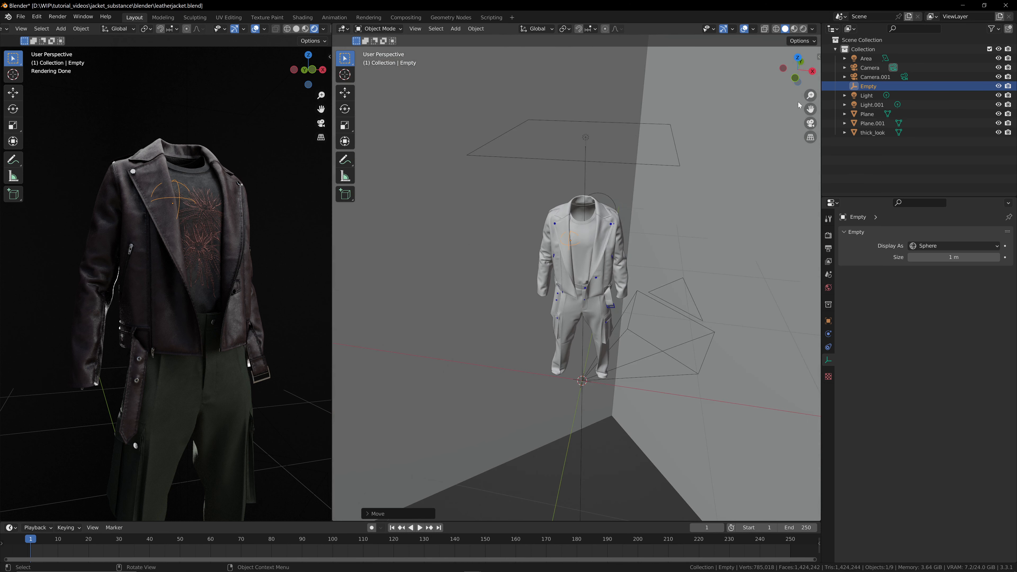
middle_click_drag(712, 348, 710, 266, "shift")
left_click(708, 282)
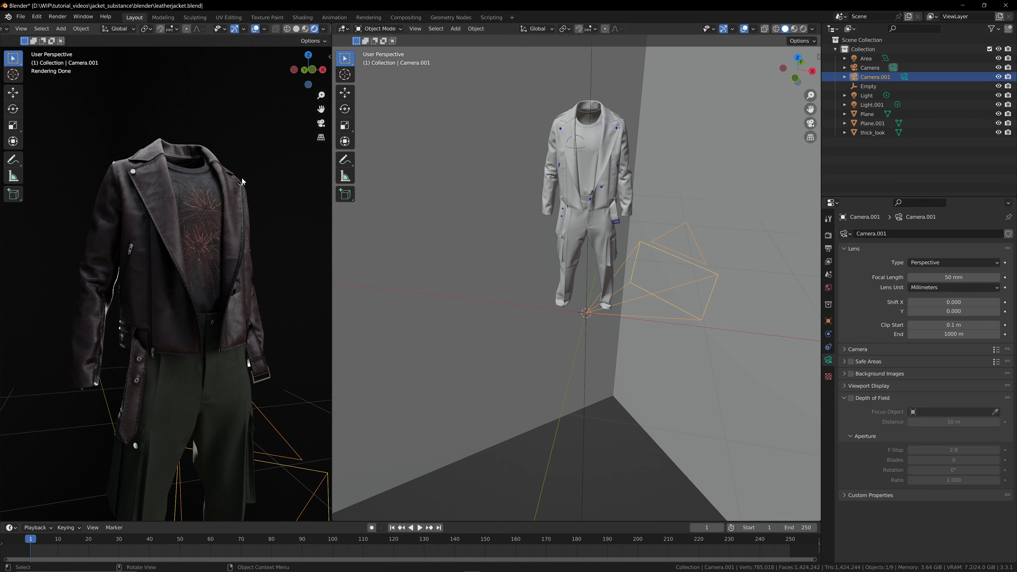
left_click_drag(313, 70, 303, 73)
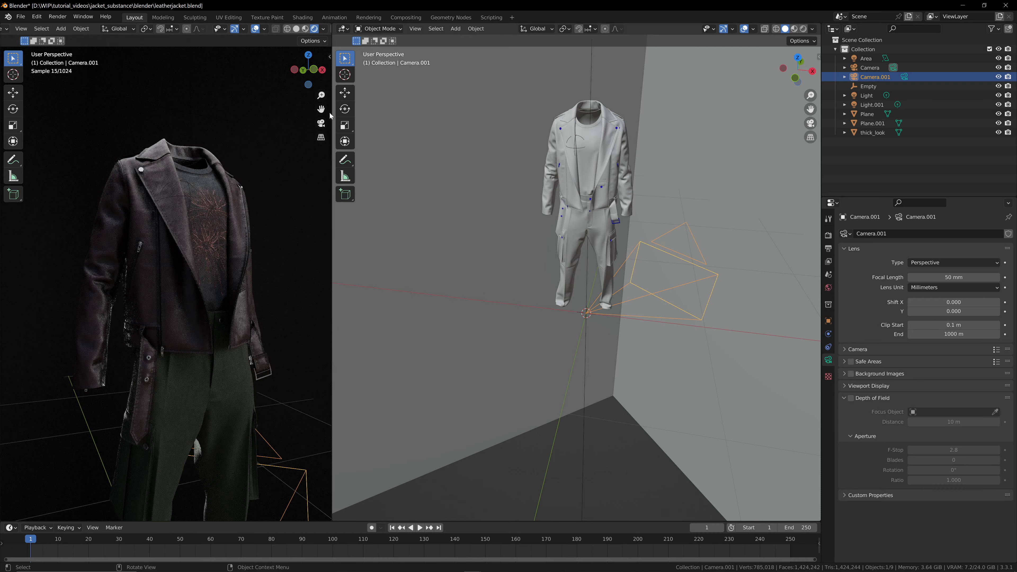
left_click_drag(321, 106, 320, 98)
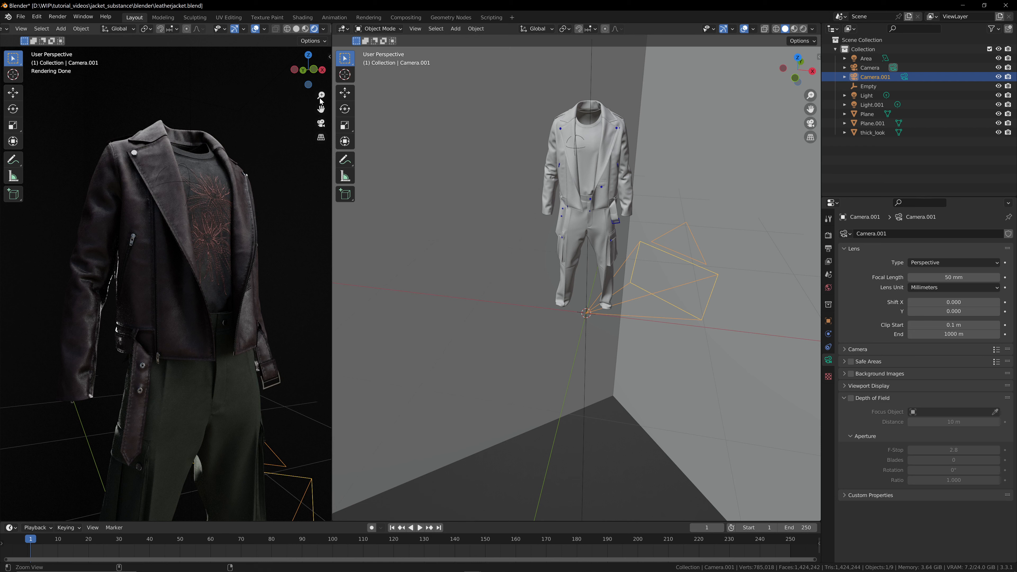
key("KP_0")
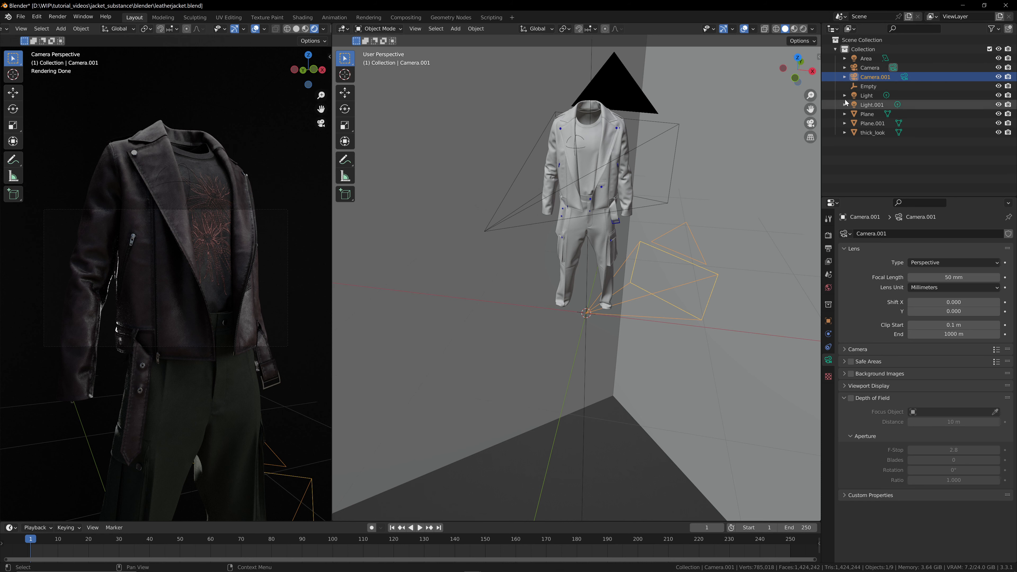
- Delete the original Camera object and make Camera.001 the active scene camera
left_click(870, 67)
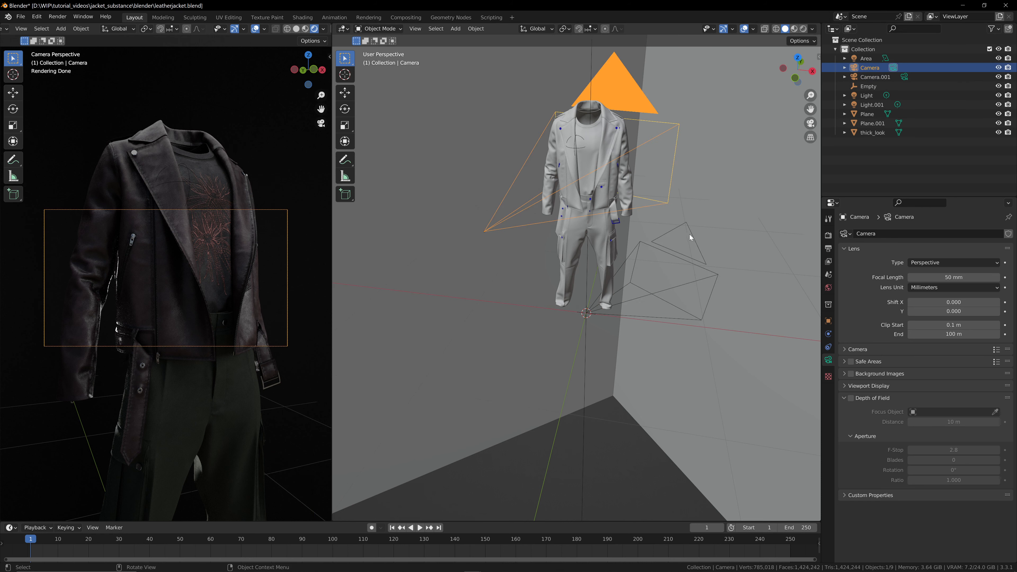
key("Delete")
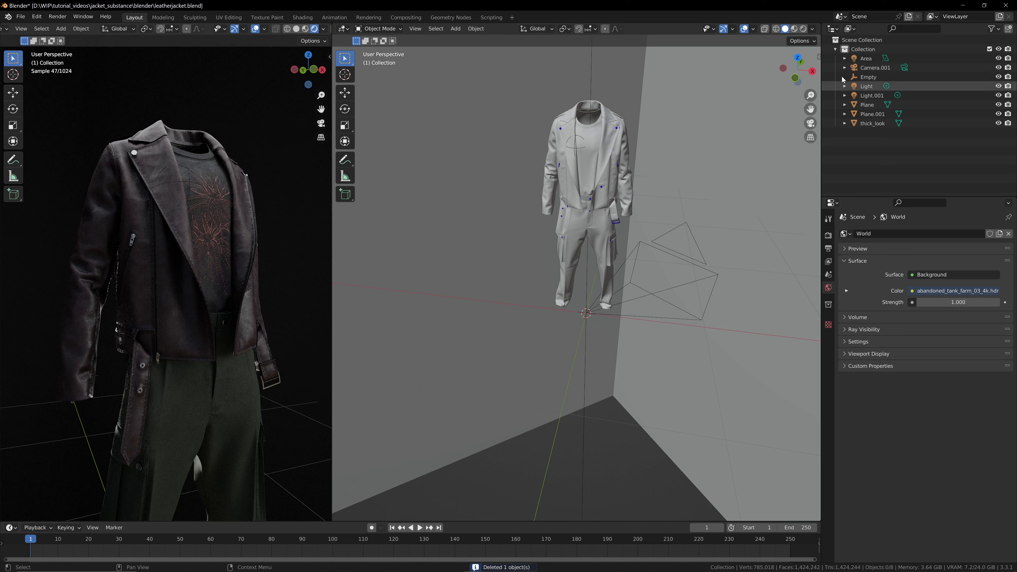
left_click(903, 68)
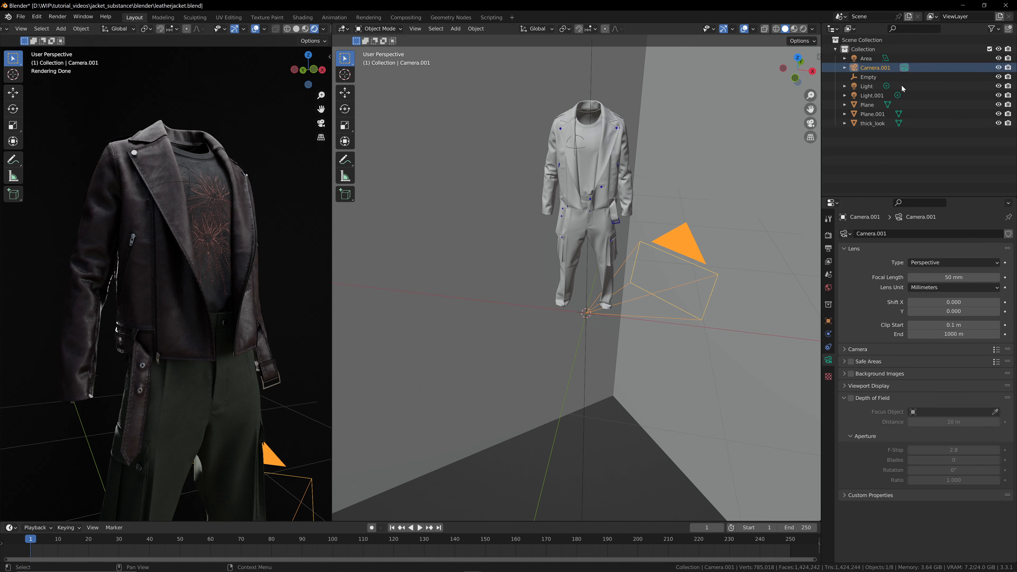
left_click(892, 77)
left_click(899, 68)
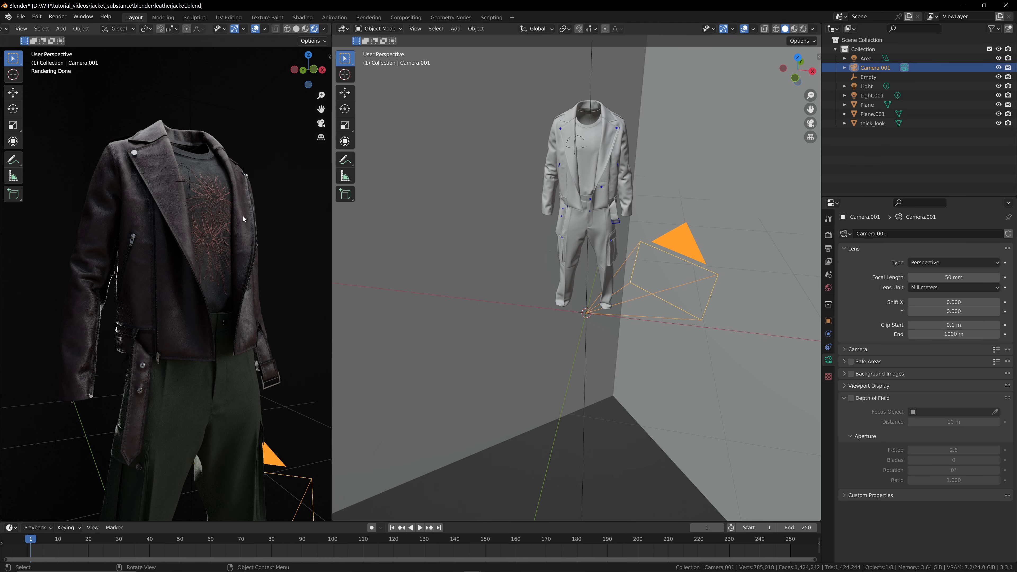
- Align Camera.001 to the current three-quarter rendered view of the jacket
left_click_drag(313, 68, 314, 69)
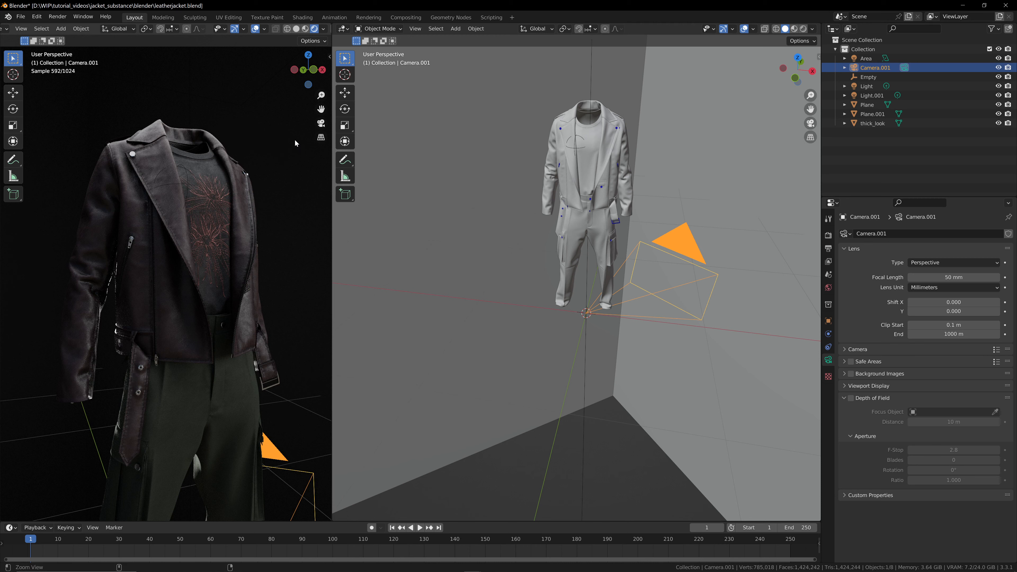
key("ctrl+alt+KP_0")
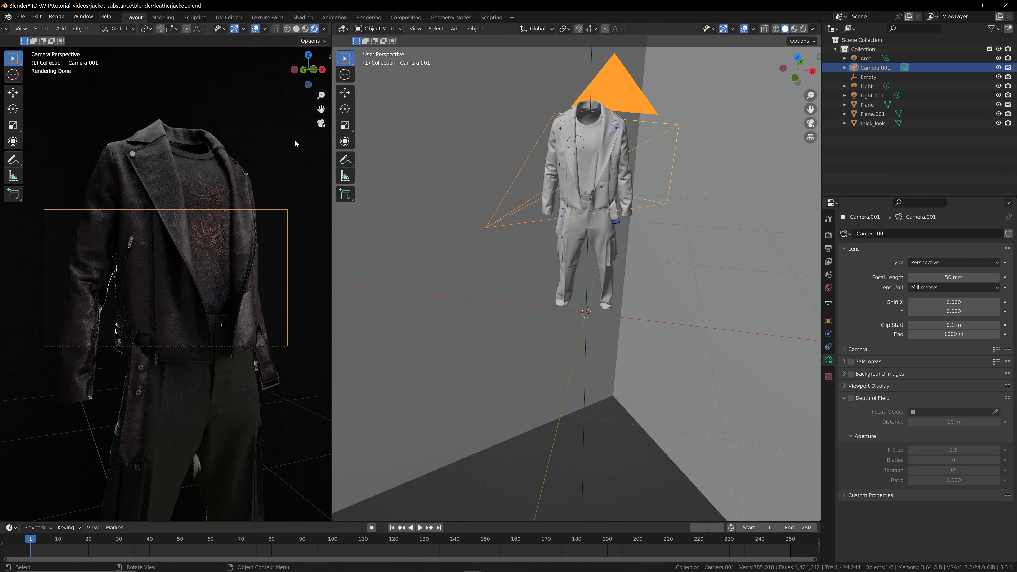
- Set the render output resolution to 1024 × 1024 px
left_click(828, 235)
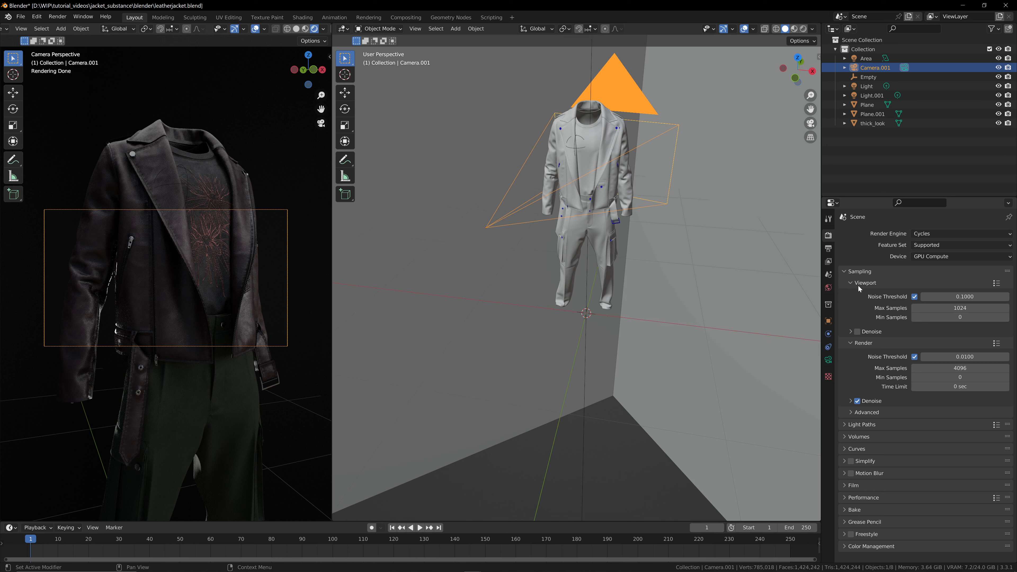
left_click(830, 251)
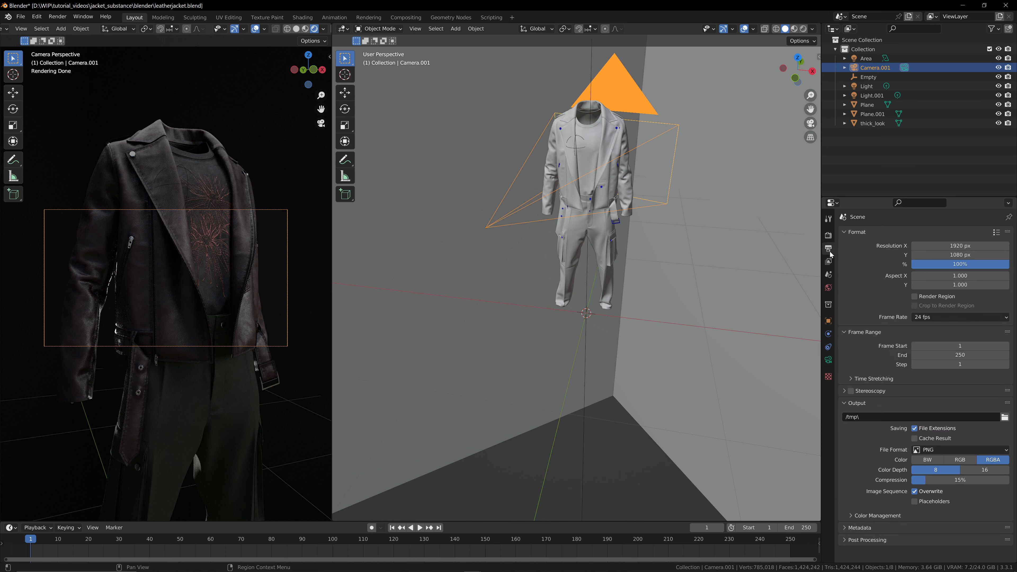
left_click(984, 245)
type("1021")
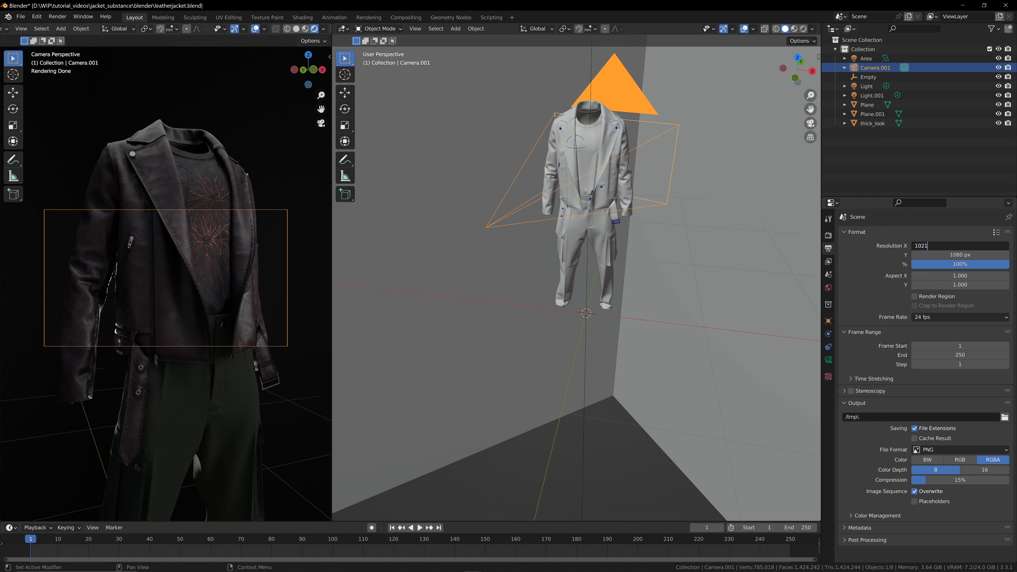
key("Tab")
type("1024")
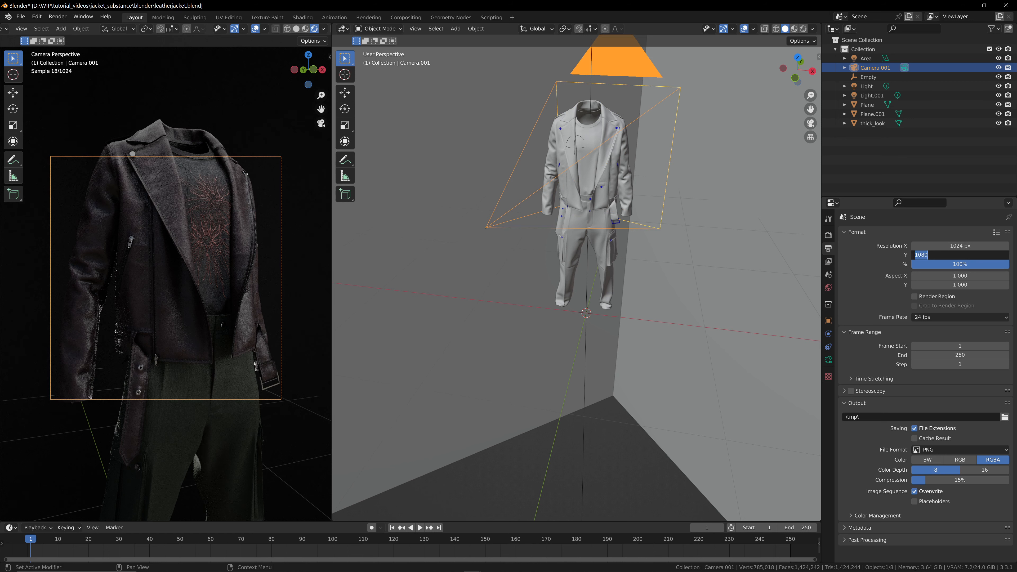
key("Return")
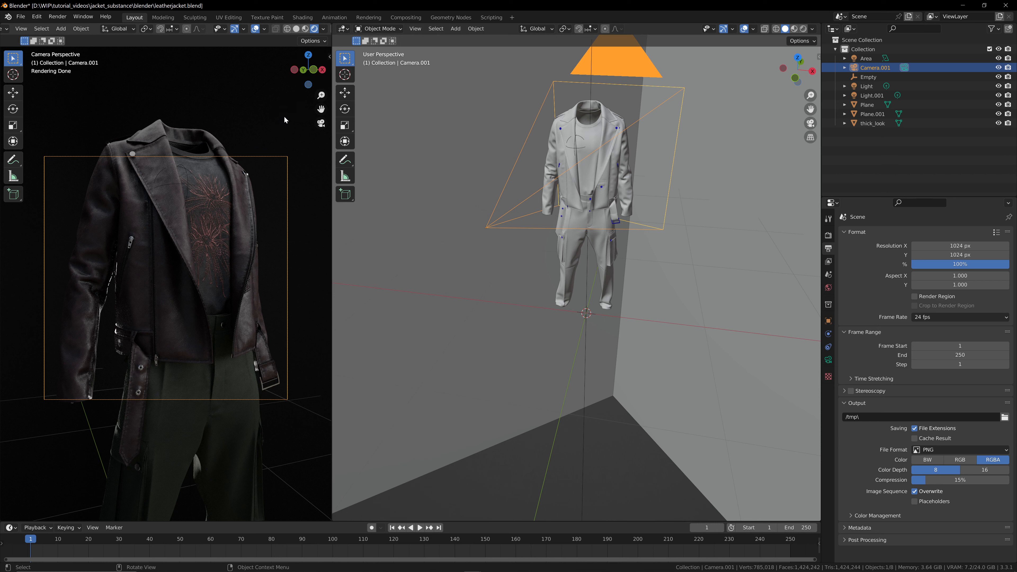
- Lock the camera to the view in the rendered viewport so that navigating moves the camera
left_click(236, 131)
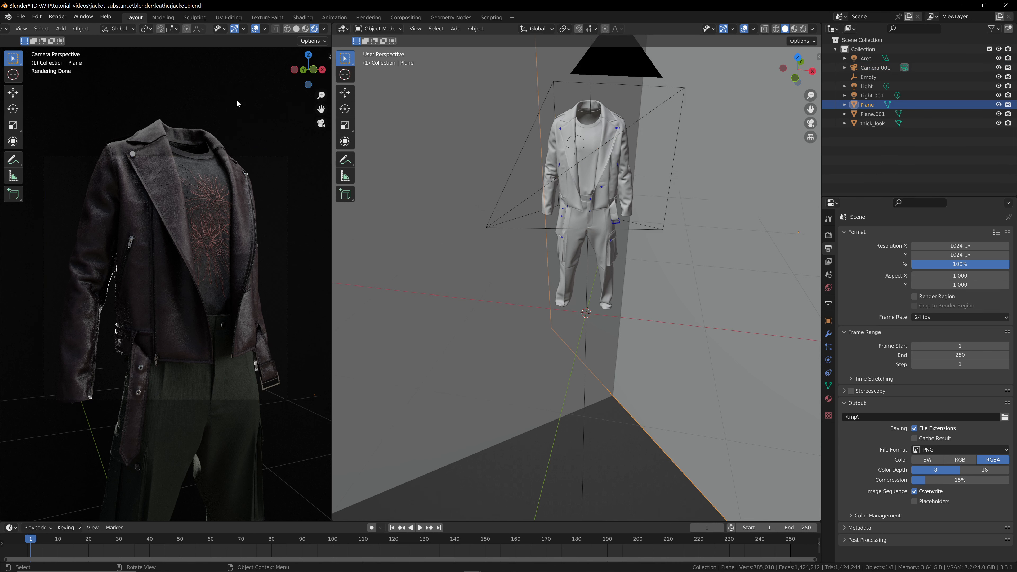
key("n")
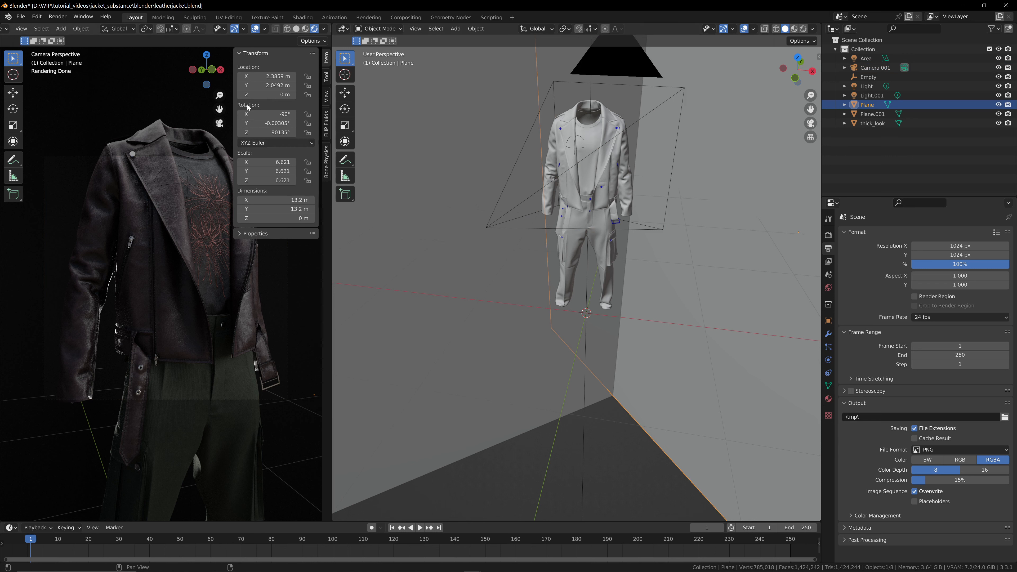
left_click(327, 96)
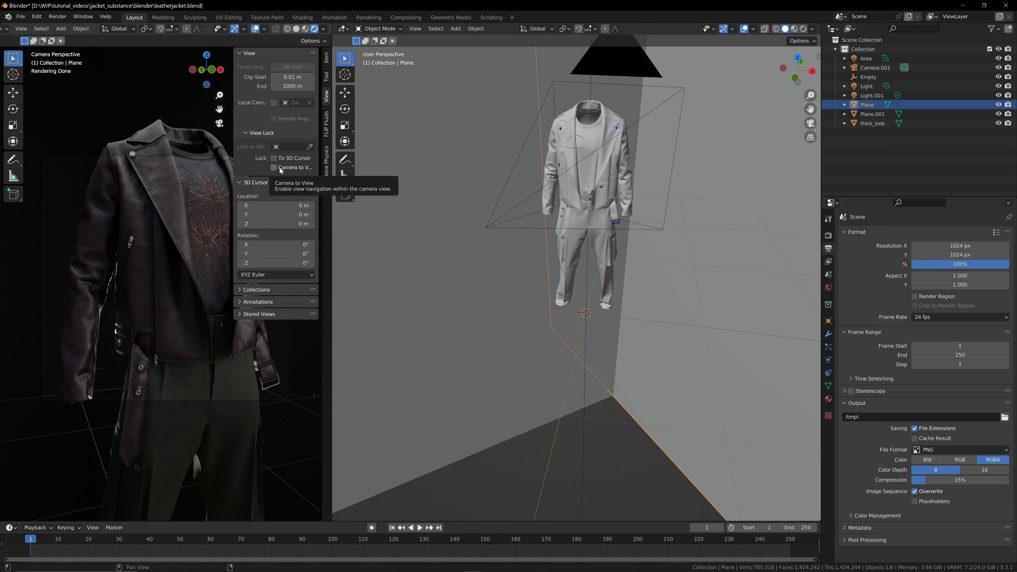
left_click(298, 168)
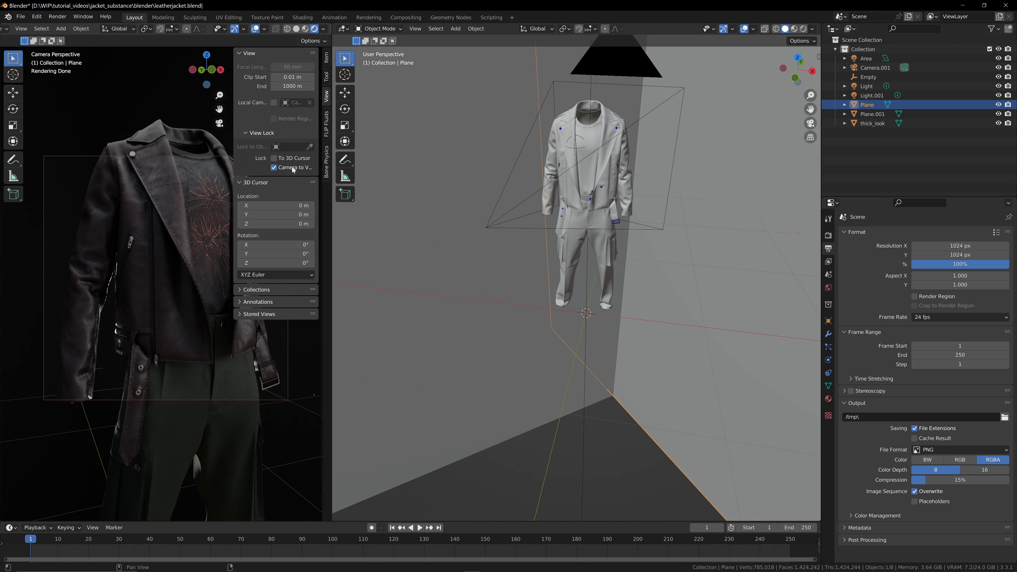
- Reframe the locked camera from farther back so the jacket and upper trousers fit within the frame
scroll(160, 280, "down", 3)
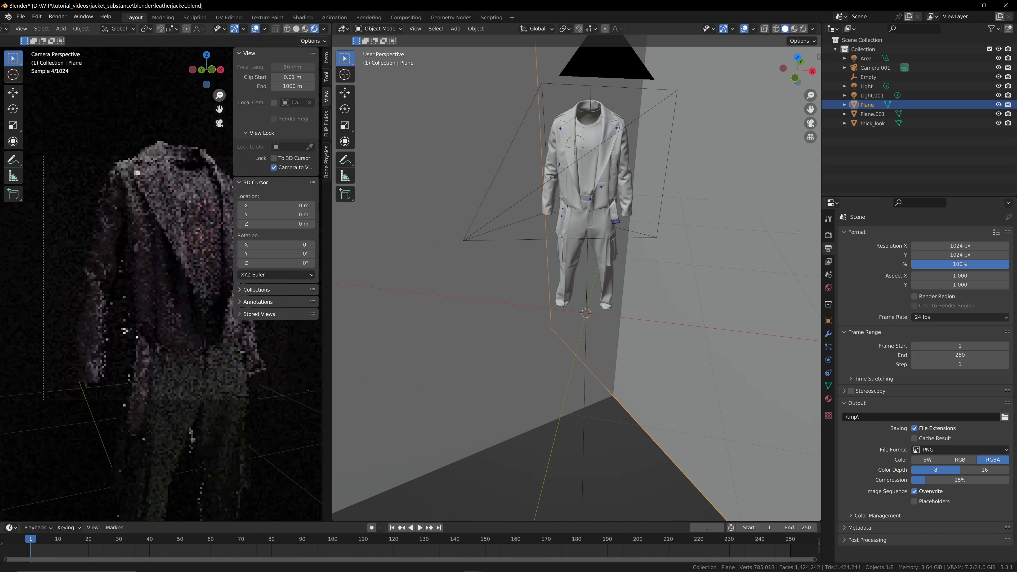
left_click_drag(222, 96, 201, 69)
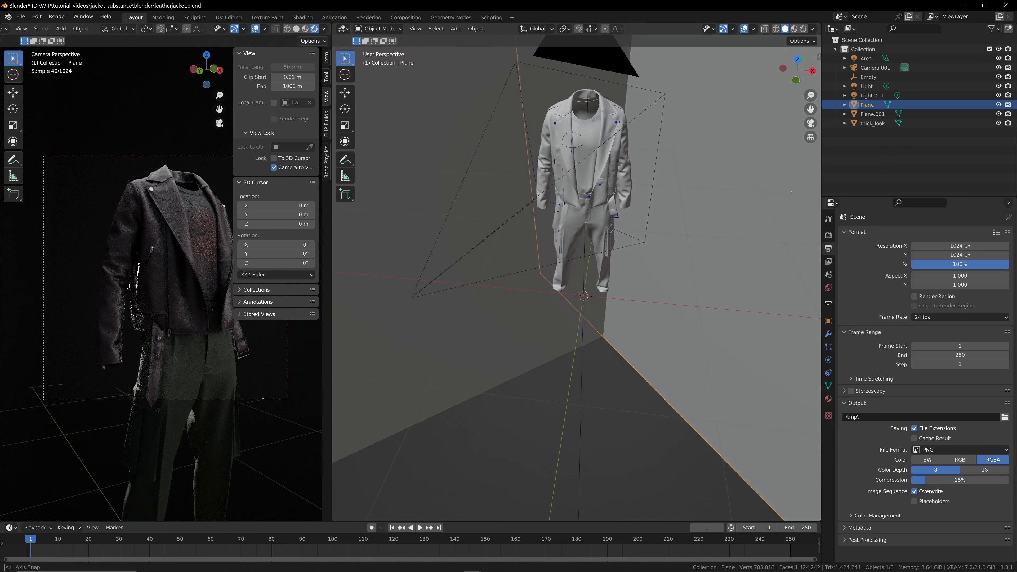
middle_click_drag(377, 103, 388, 118)
mouse_move(205, 74)
left_mouse_down()
mouse_move(234, 70)
mouse_move(202, 71)
left_mouse_up()
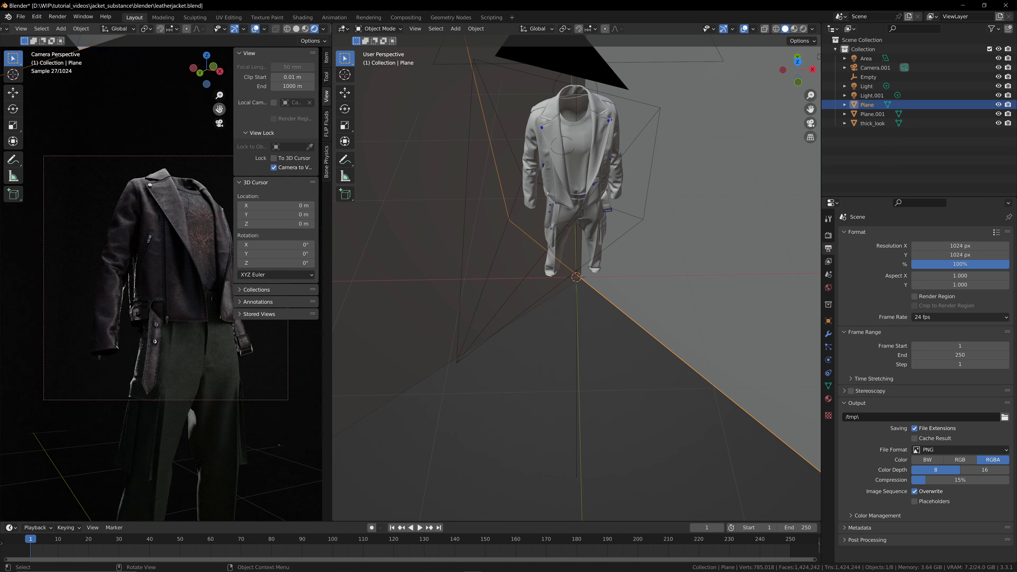
left_click_drag(219, 109, 215, 108)
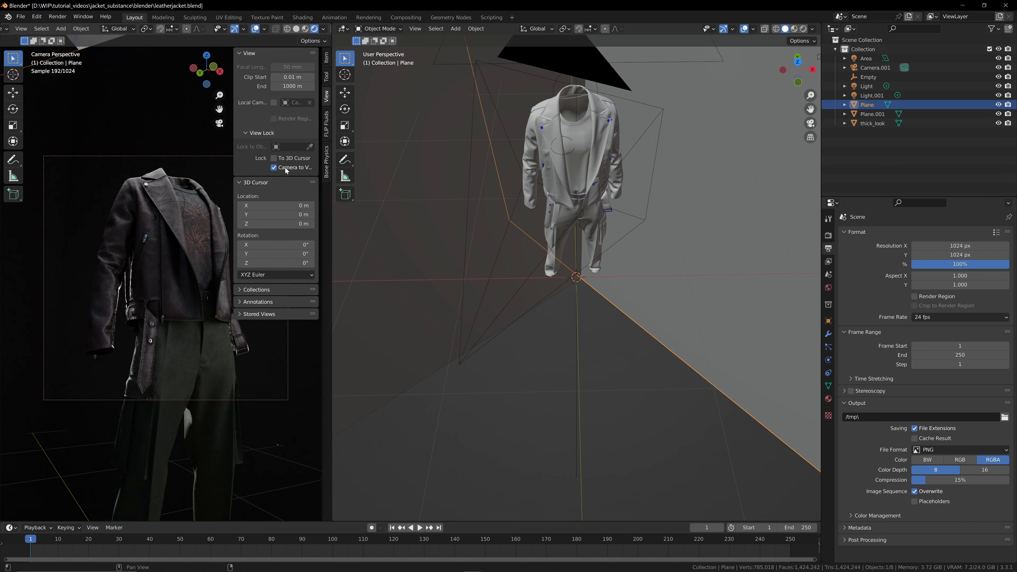
- Unlock the camera from the view, orbit around the jacket freely, and return to the camera view
left_click(273, 167)
left_click_drag(206, 69, 212, 71)
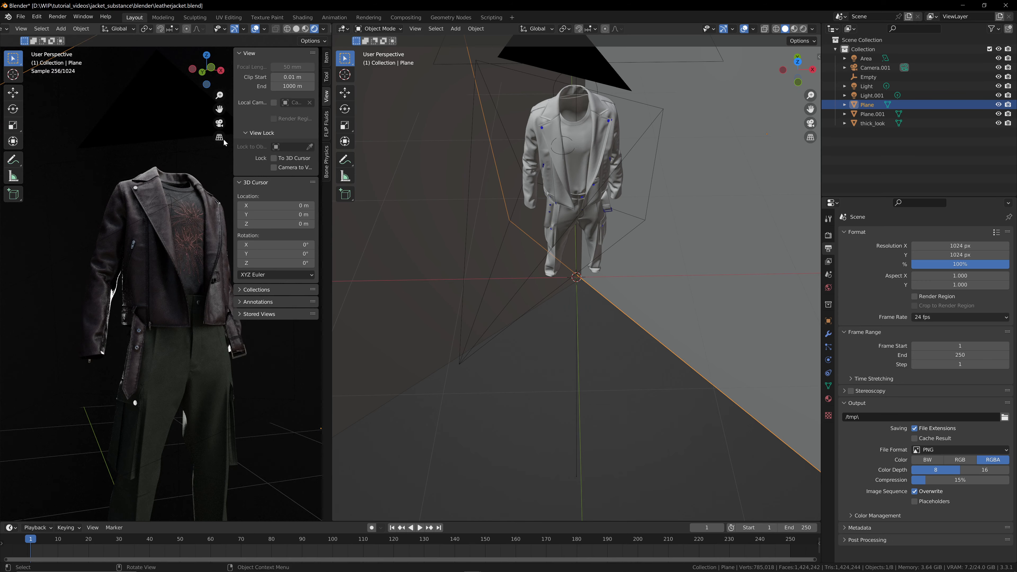
left_click(219, 123)
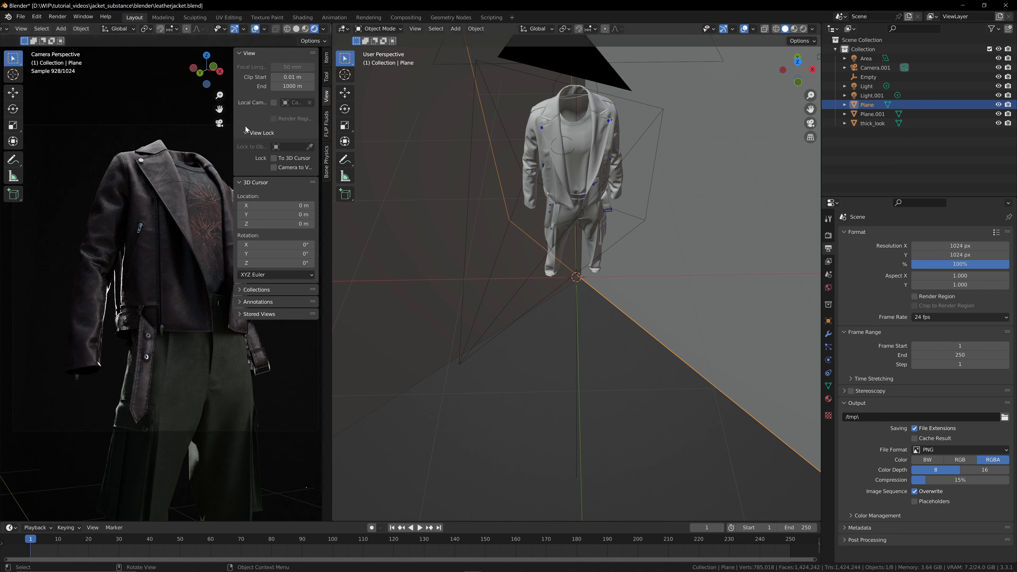
key("n")
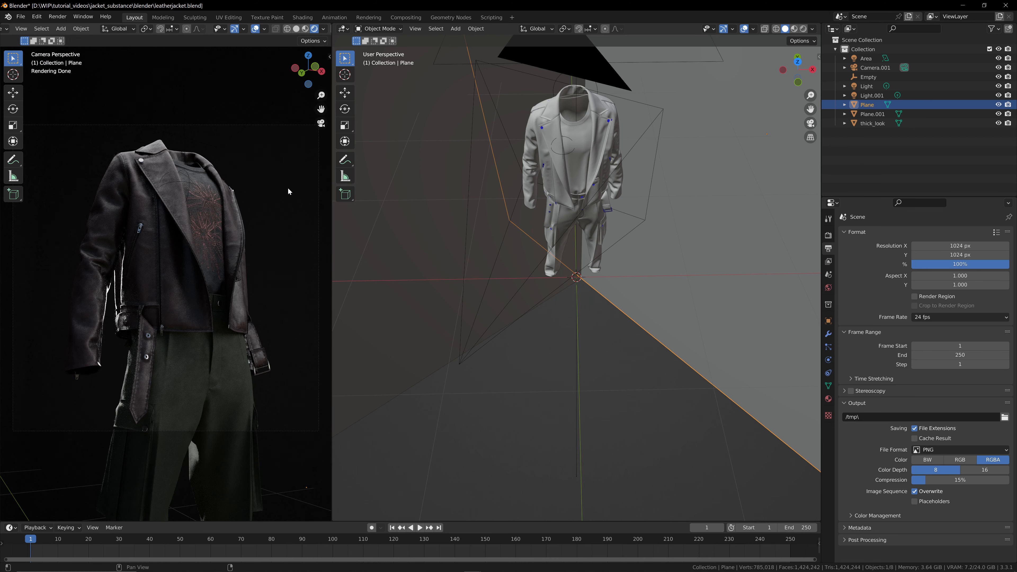
- Lock the camera to the view again and fine-tune its angle on the jacket
key("n")
key("n")
left_click_drag(308, 70, 314, 72)
left_click_drag(321, 109, 321, 108)
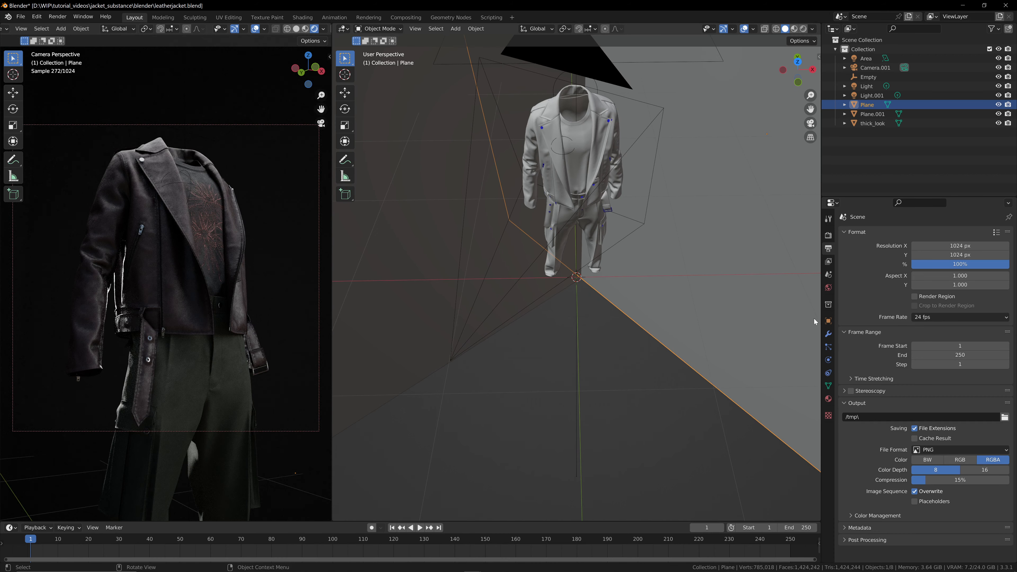
- Enable depth of field on Camera.001 and set the Empty as its focus object
left_click(190, 186)
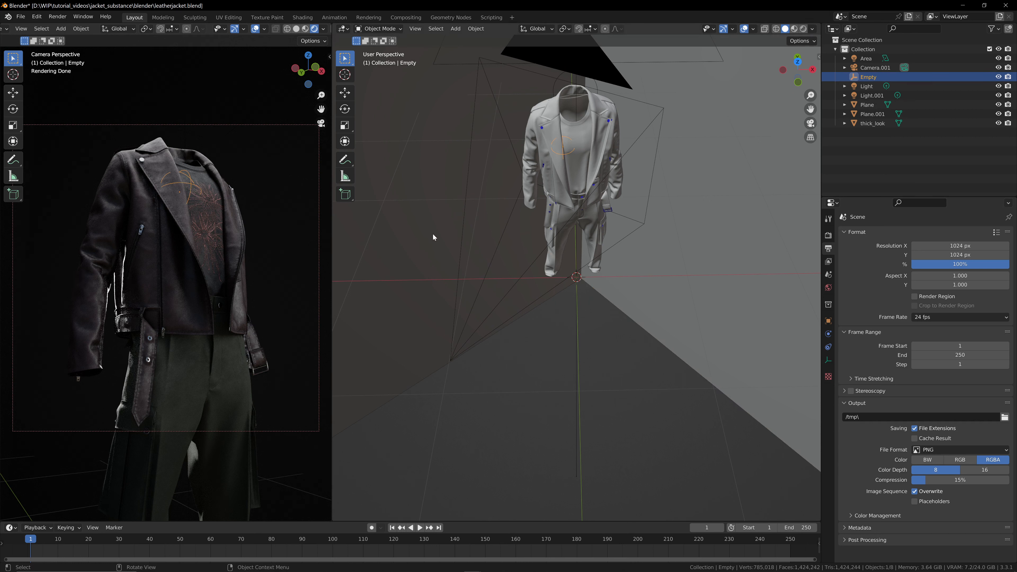
left_click(868, 68)
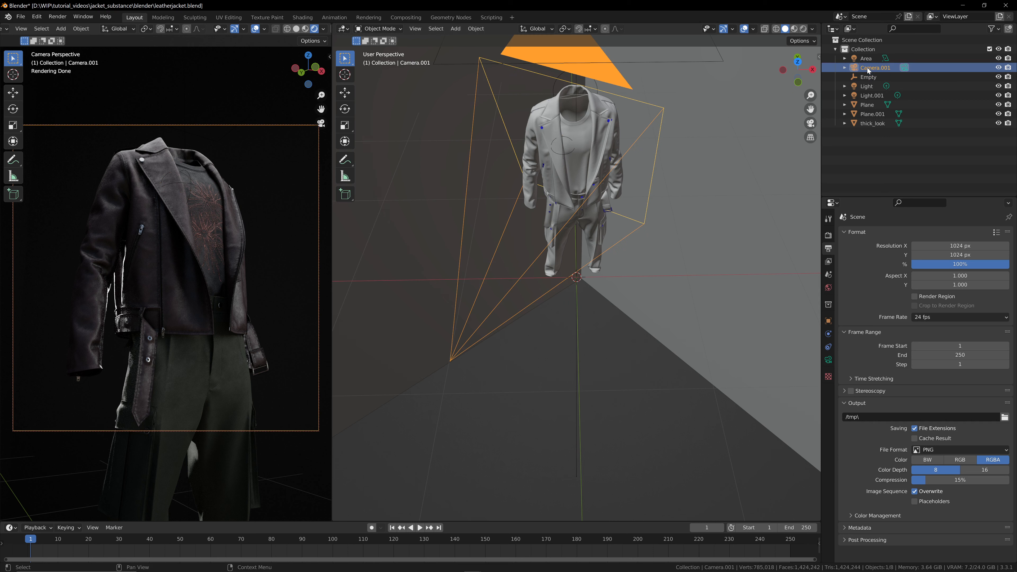
left_click(827, 359)
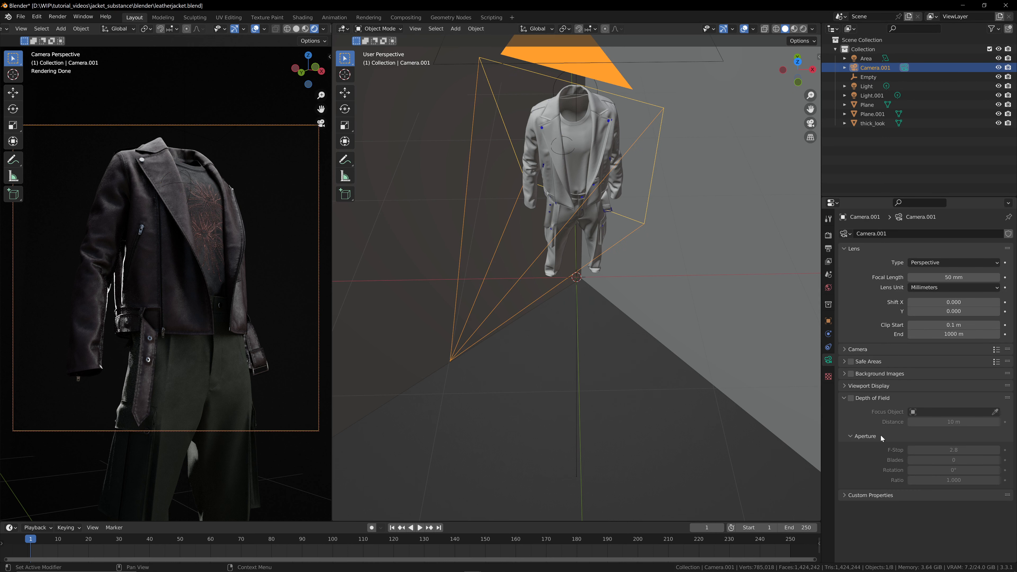
left_click(850, 399)
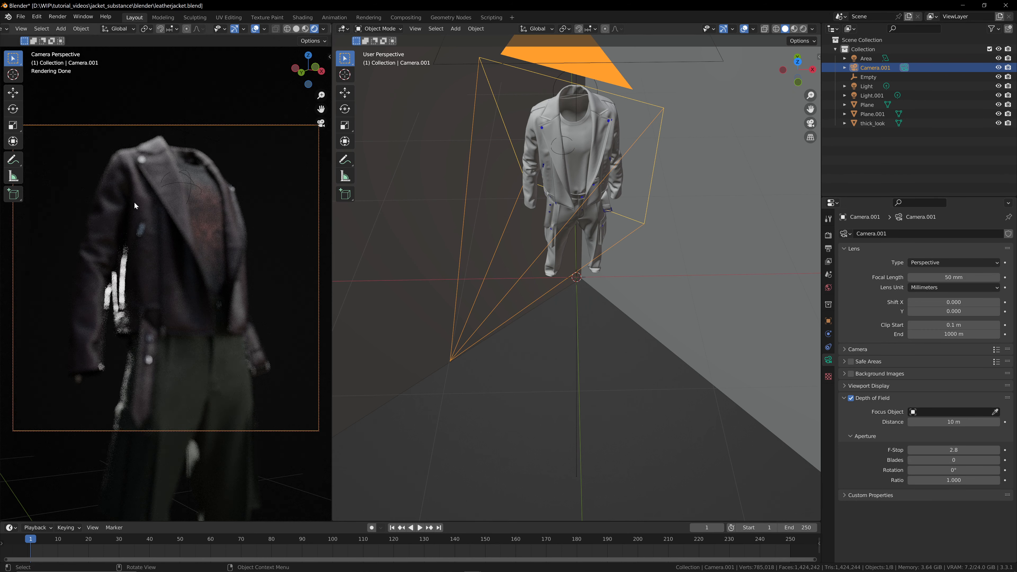
left_click(994, 412)
left_click(562, 136)
- Select the Empty and try repositioning it at the jacket's chest
left_click(563, 136)
middle_click_drag(656, 224, 584, 252)
key("g")
left_click(631, 142)
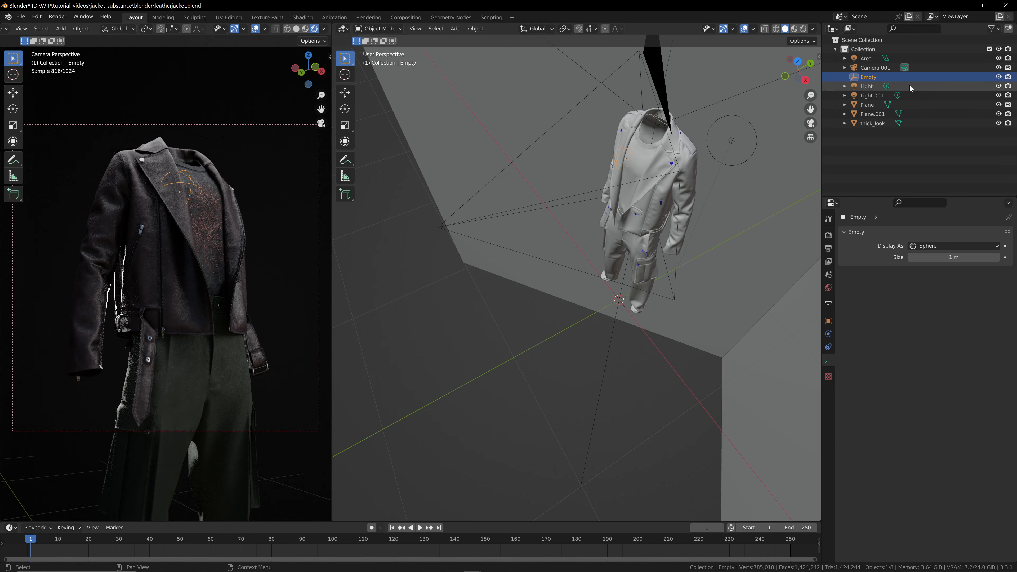
- Try an F-Stop of 6 for Camera.001's depth of field and settle on 4.2
left_click(926, 67)
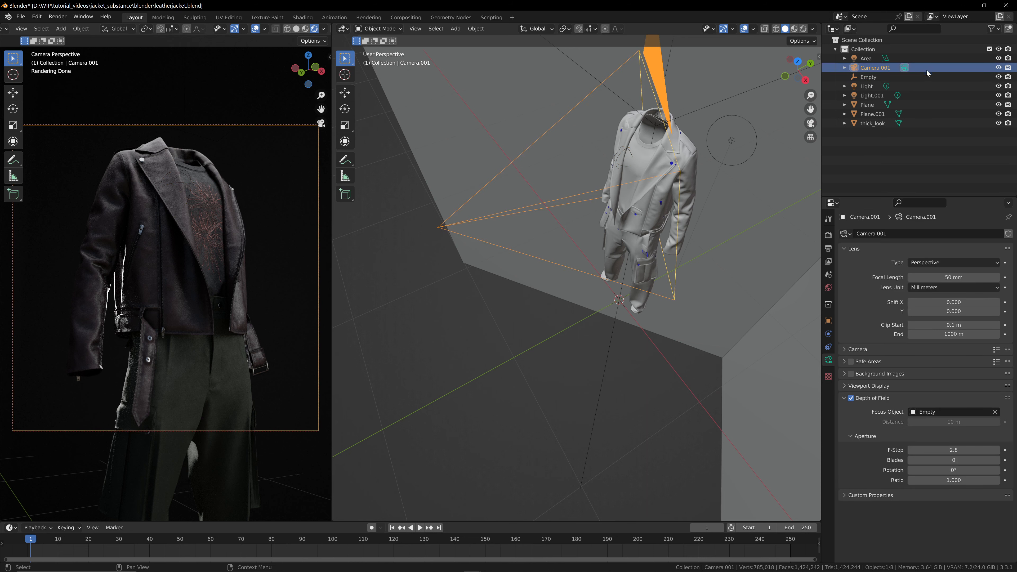
left_click(947, 447)
type("6")
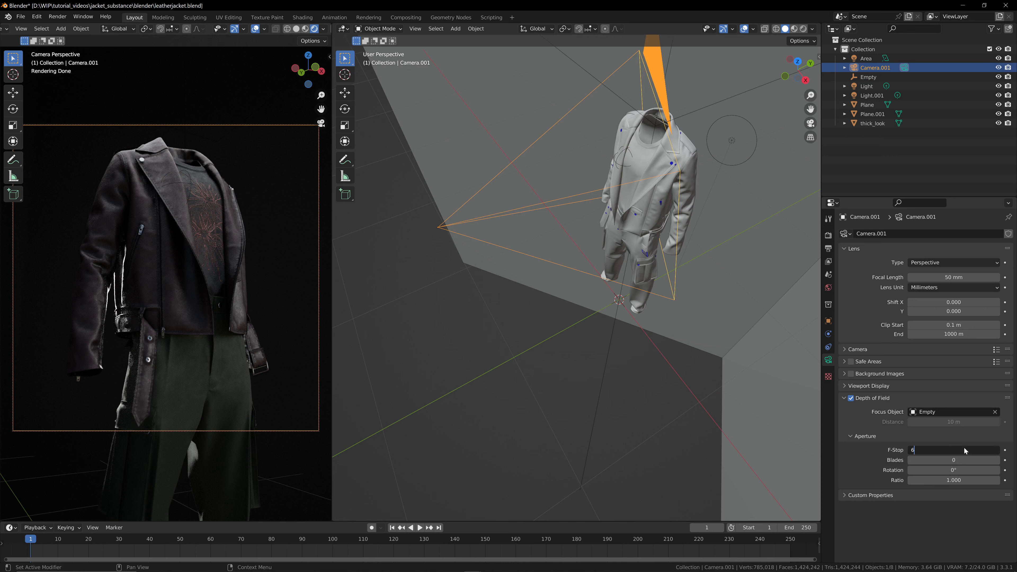
key("Return")
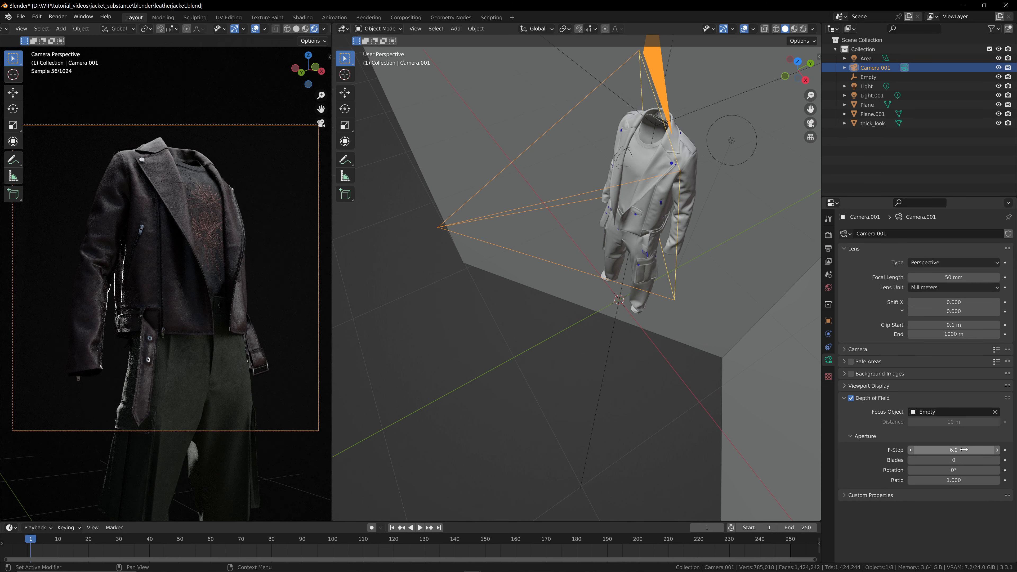
left_click(963, 450)
type("4.2")
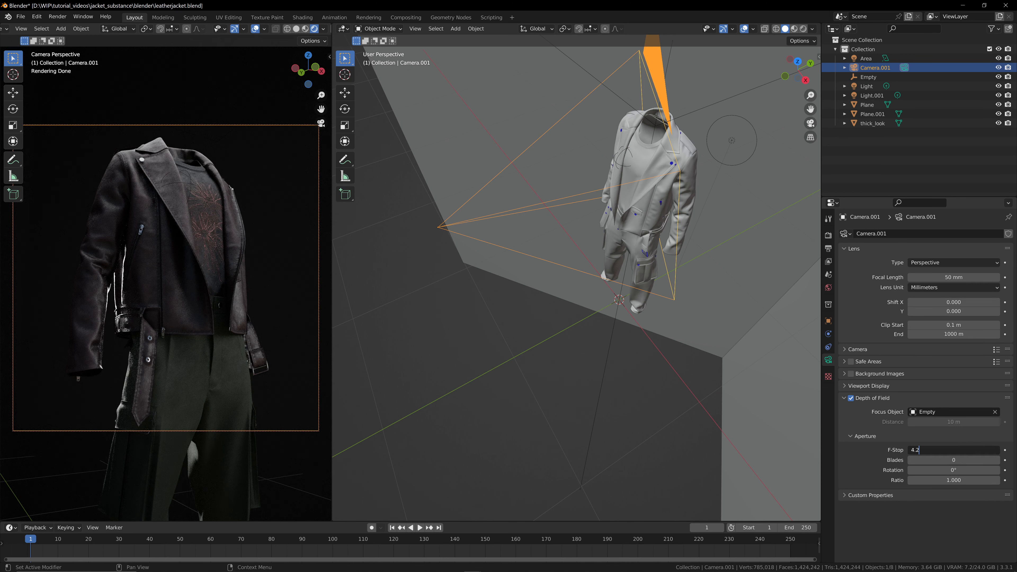
key("Return")
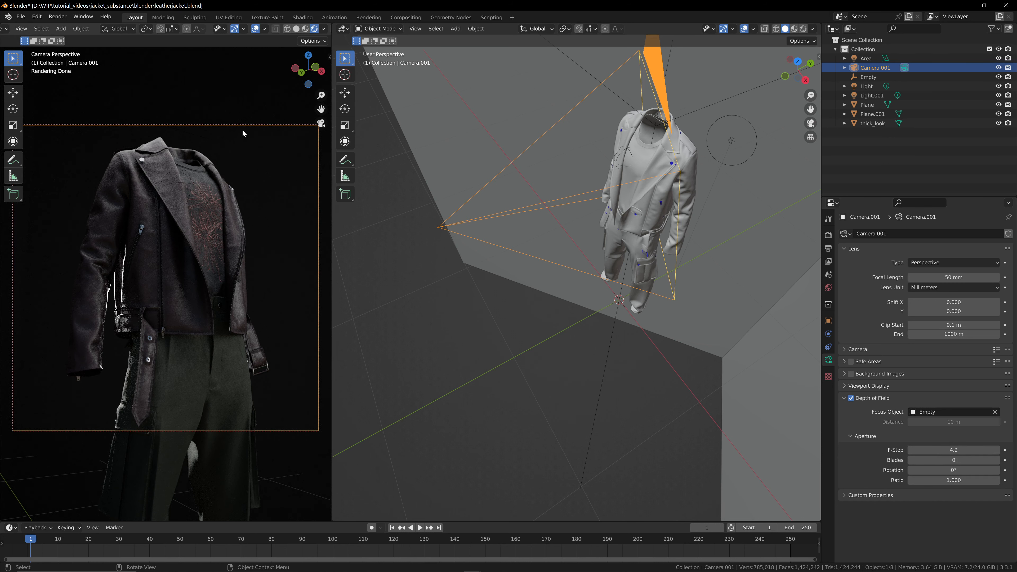
- Bring the camera closer and reframe it on the jacket's collar, lapel and shirt print
left_click_drag(321, 94, 320, 74)
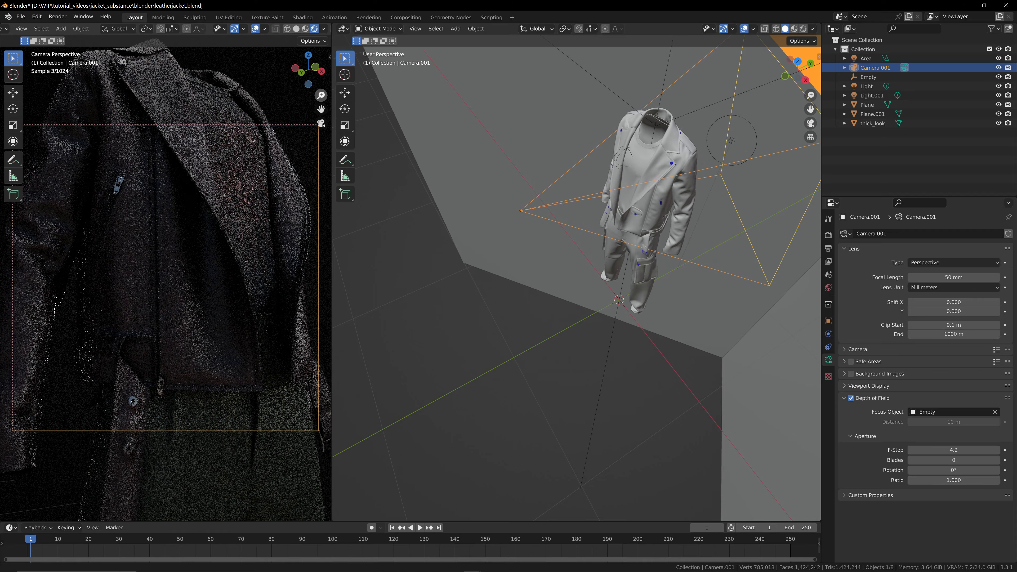
left_click_drag(321, 109, 320, 182)
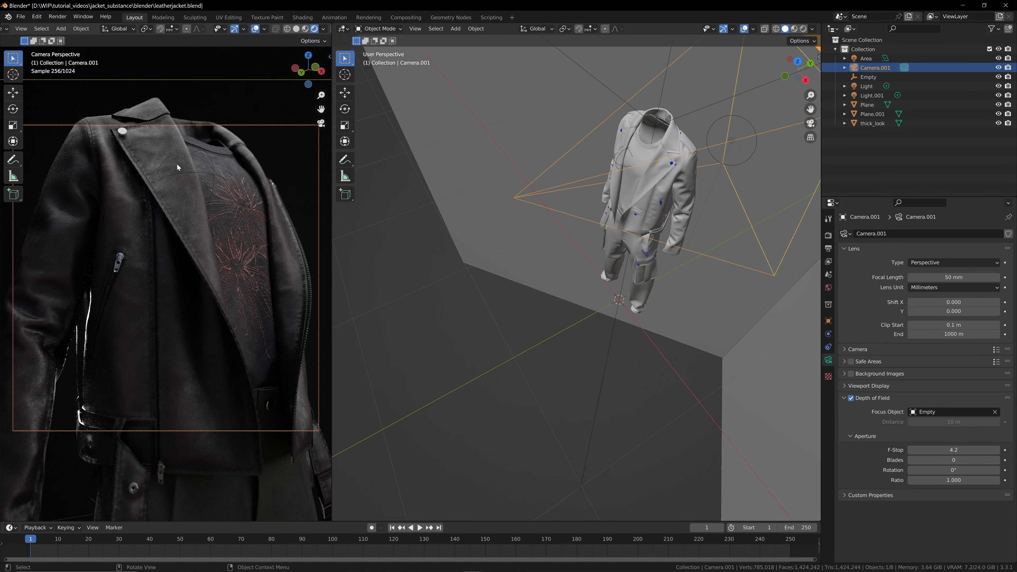